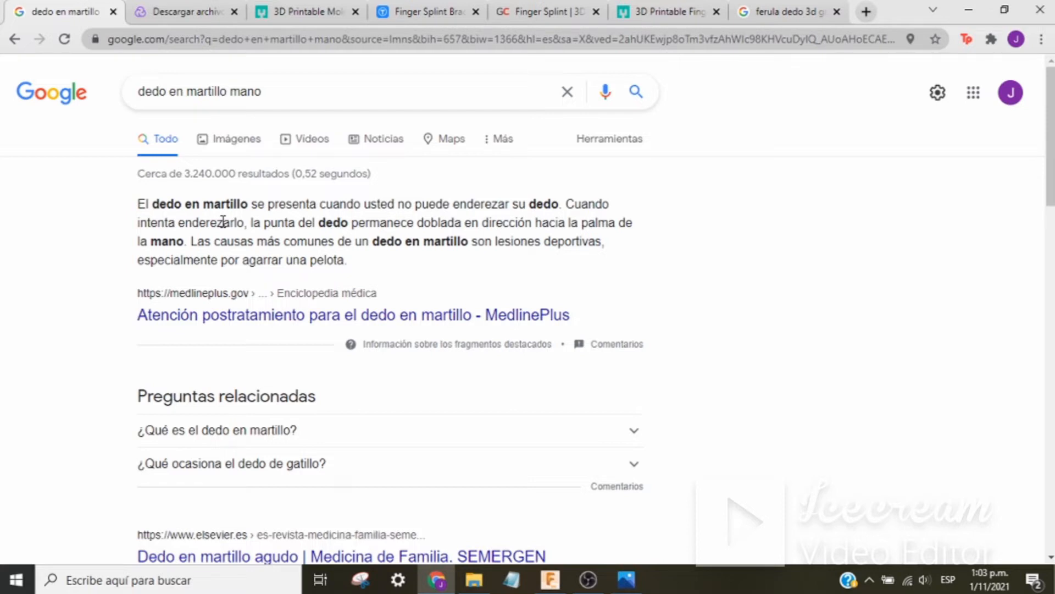
Show image results for "dedo en martillo mano" and examine the hand photo and the mallet finger diagram with its splint
left_click(240, 148)
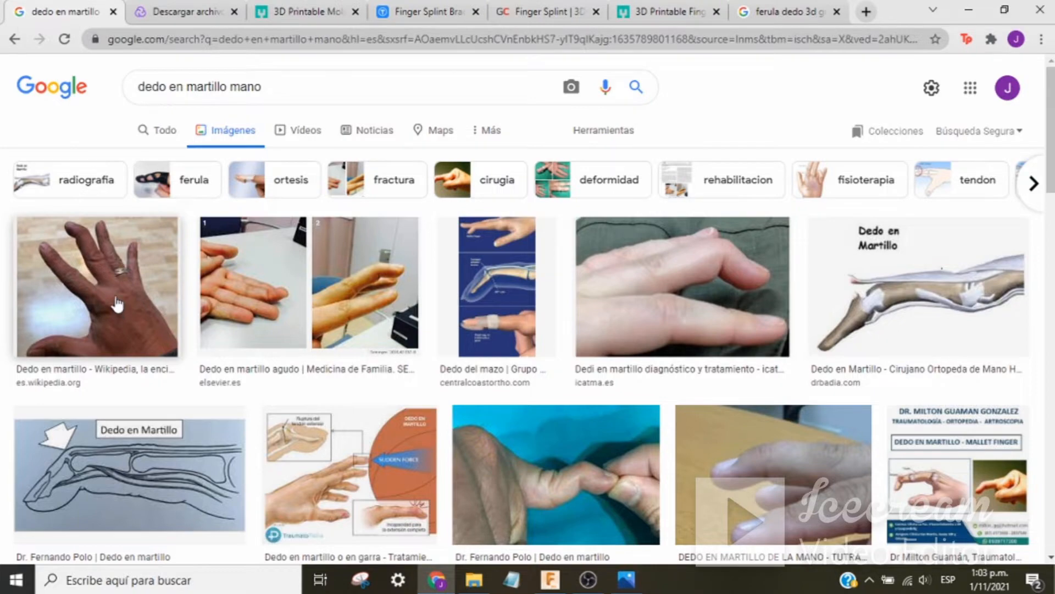
left_click(297, 309)
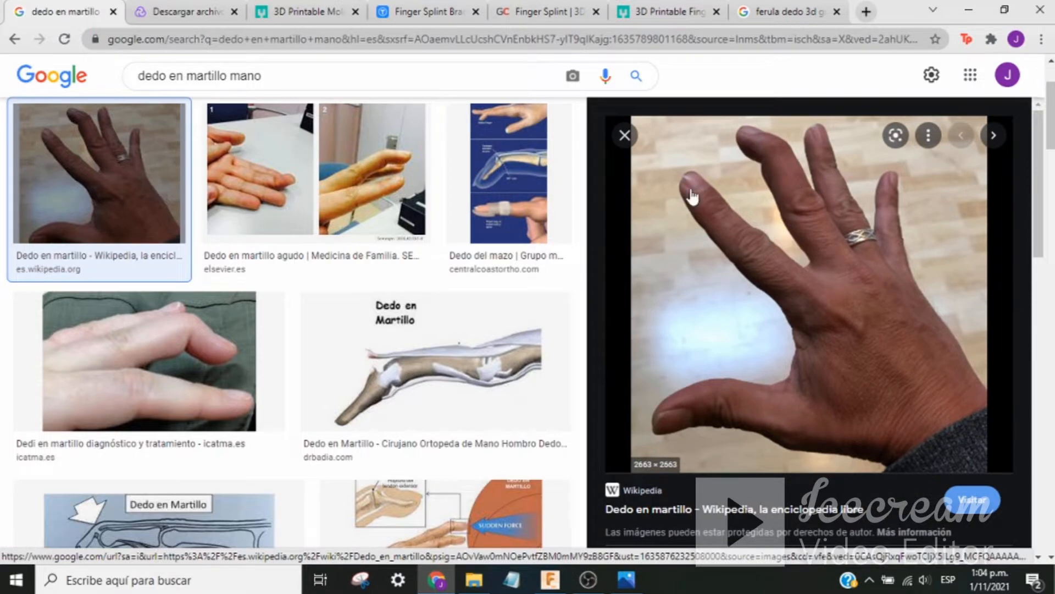
left_click(519, 214)
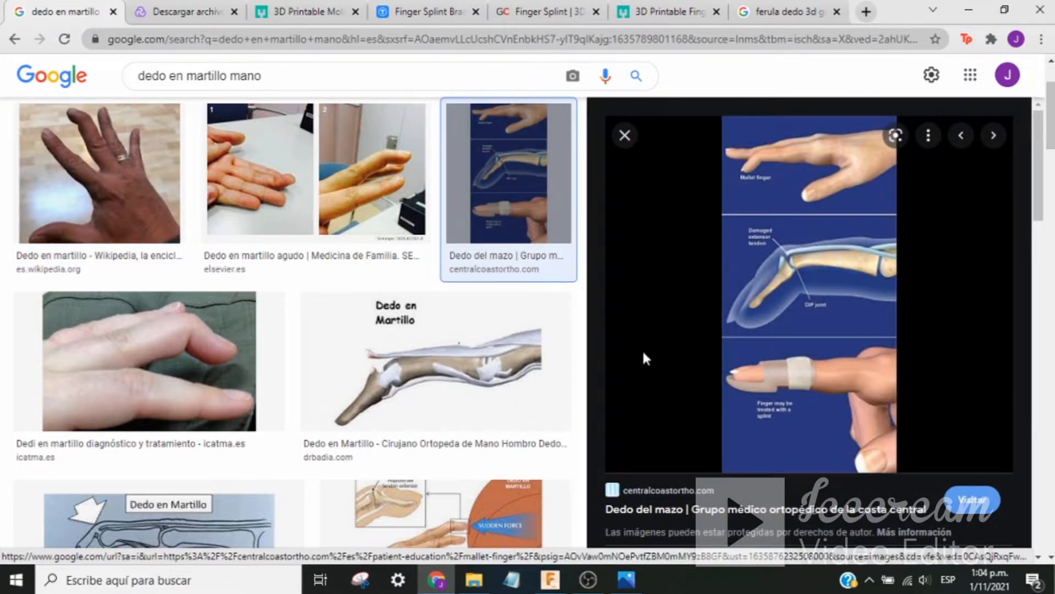
scroll(693, 362, "up", 2)
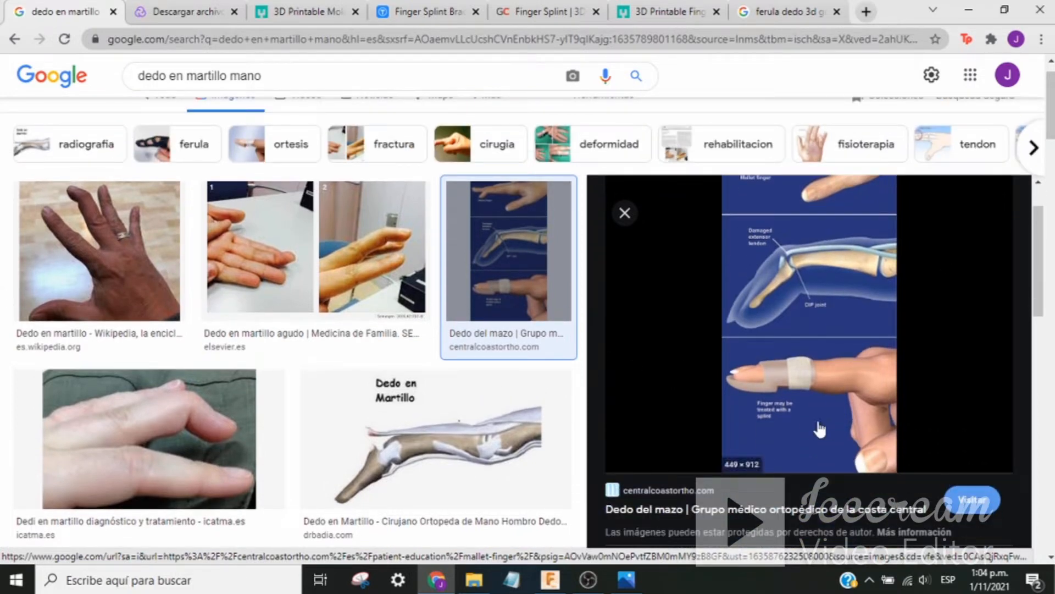
scroll(820, 429, "up", 2)
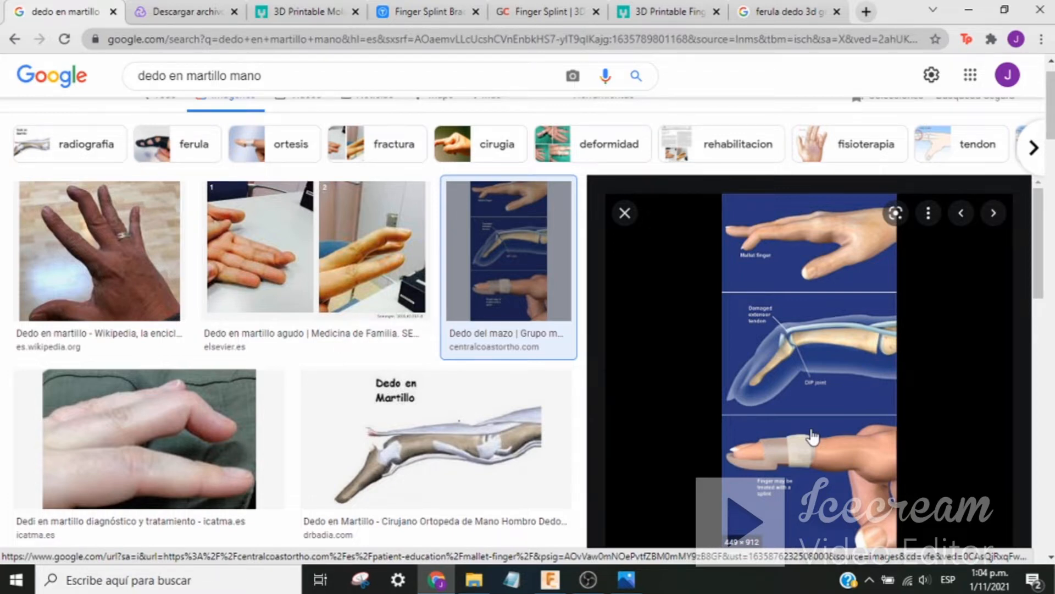
scroll(812, 437, "down", 3)
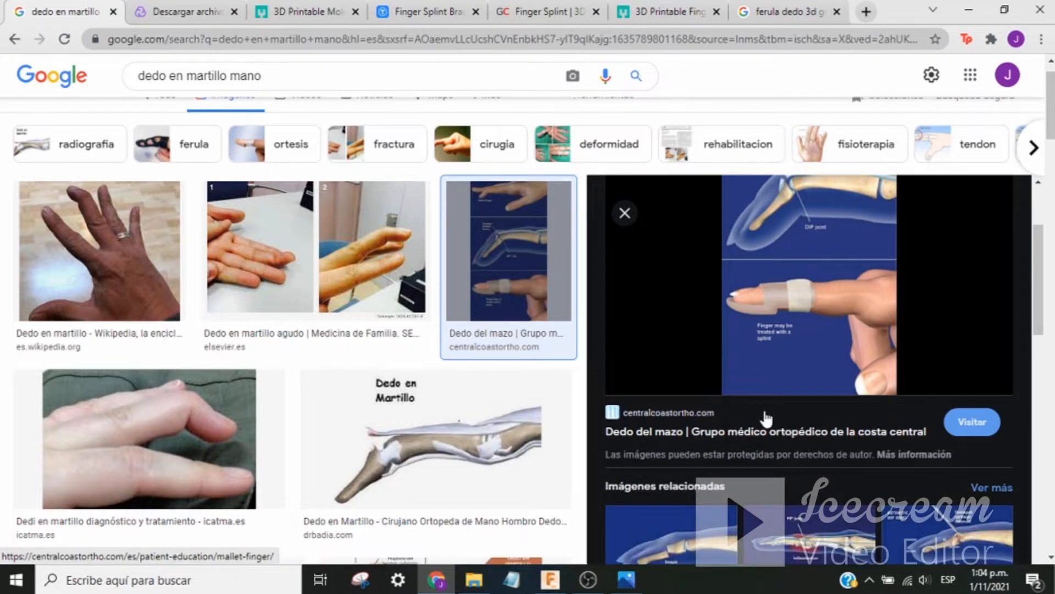
scroll(767, 419, "up", 3)
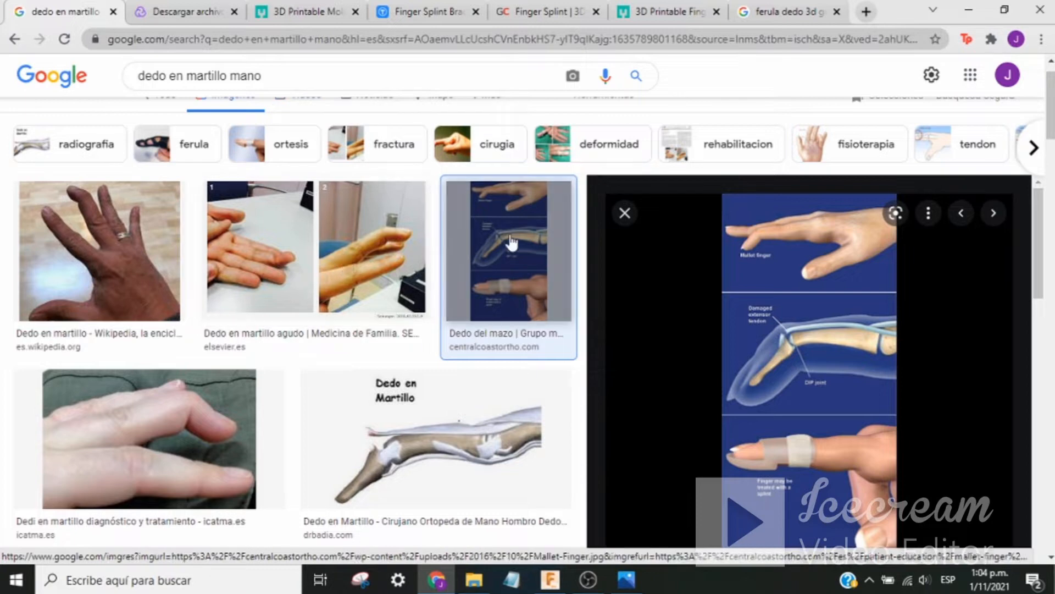
Review the commercial finger splints advertised in the open "ferula dedo 3d gratis" search results
left_click(769, 16)
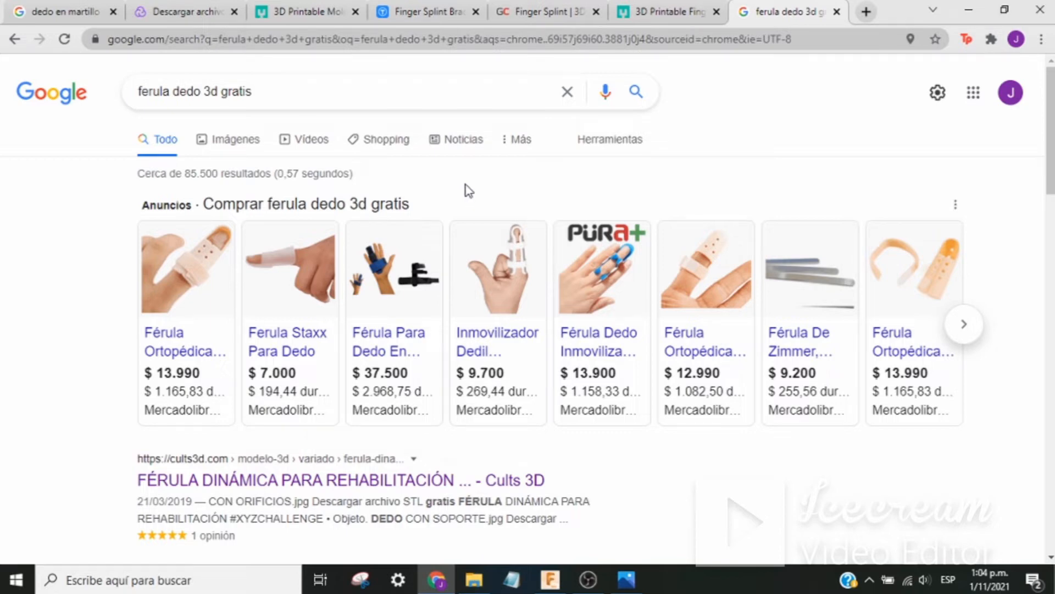
mouse_move(183, 365)
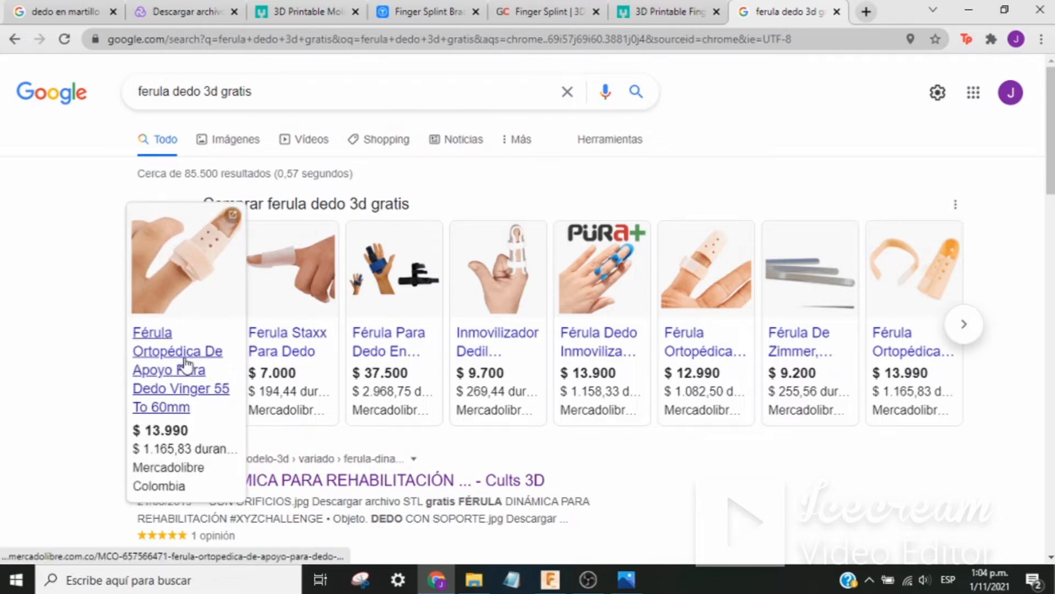
mouse_move(335, 364)
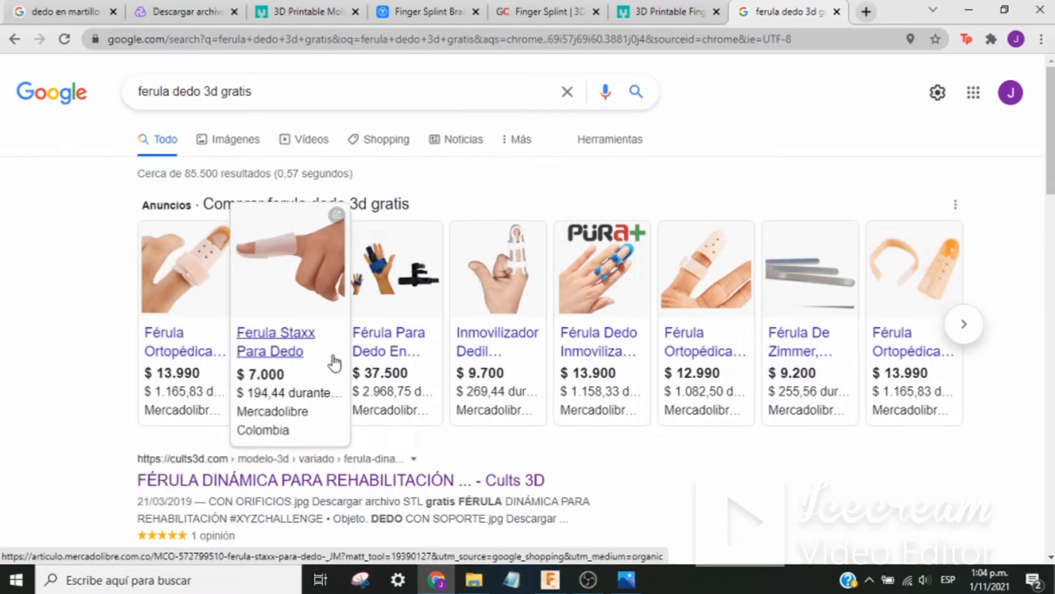
mouse_move(367, 358)
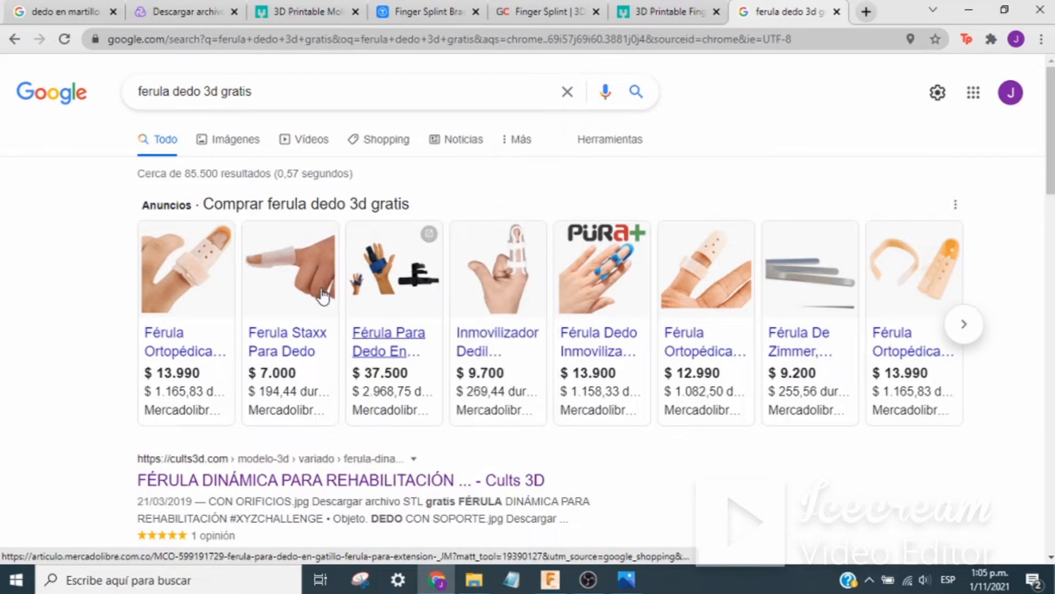
mouse_move(200, 286)
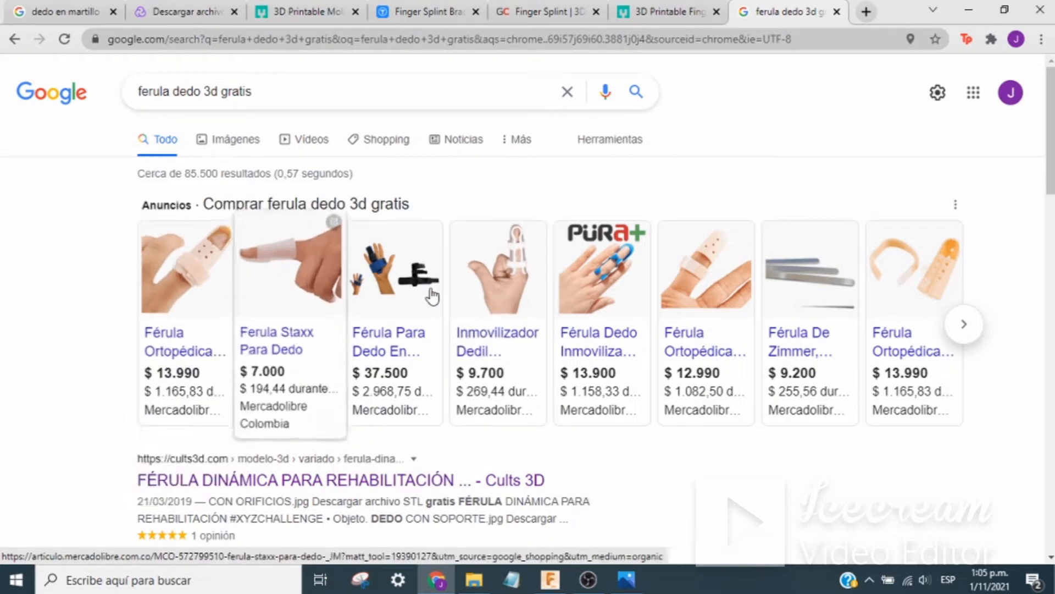
mouse_move(519, 303)
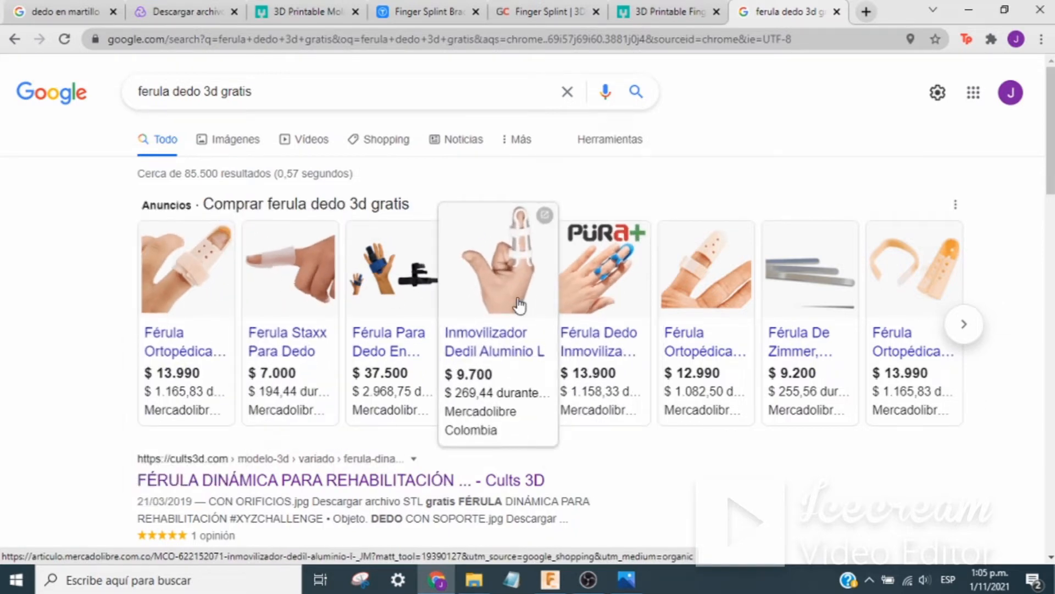
mouse_move(391, 323)
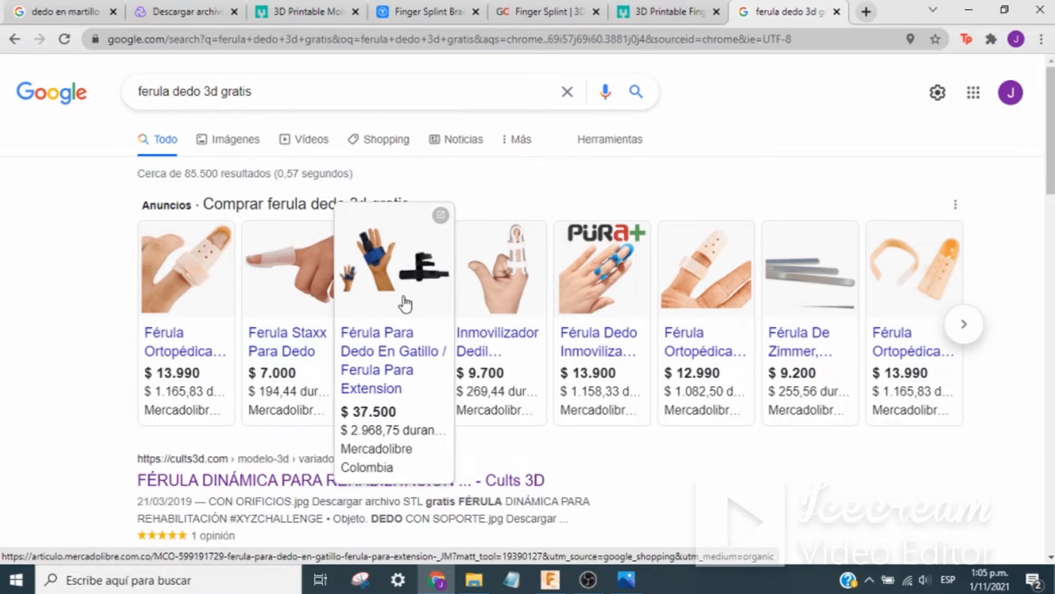
Compare the printable finger splint models on the open Cults 3D, MyMiniFactory and Thingiverse pages
left_click(146, 7)
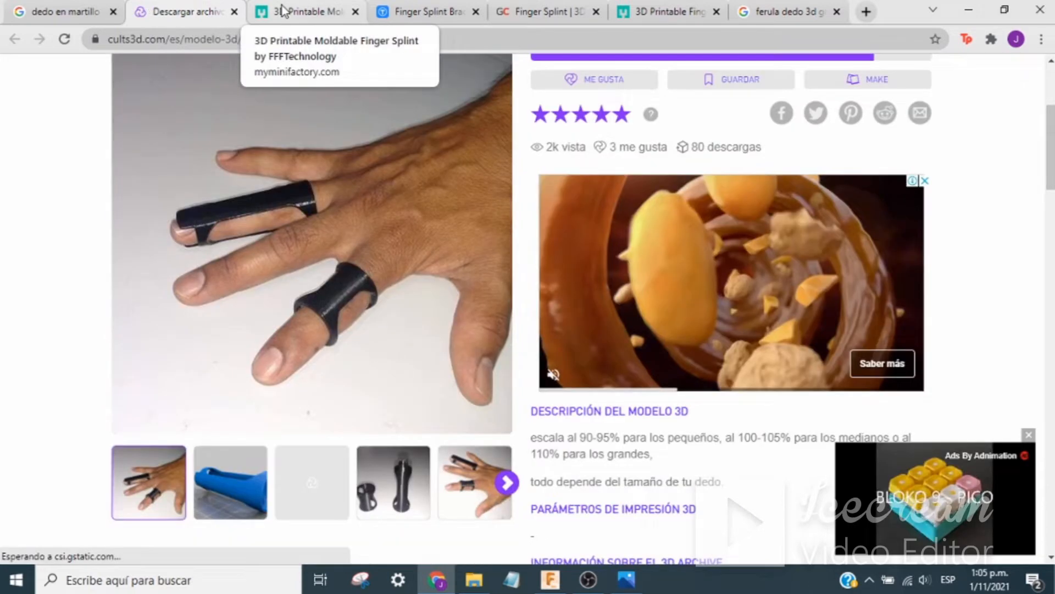
left_click(281, 10)
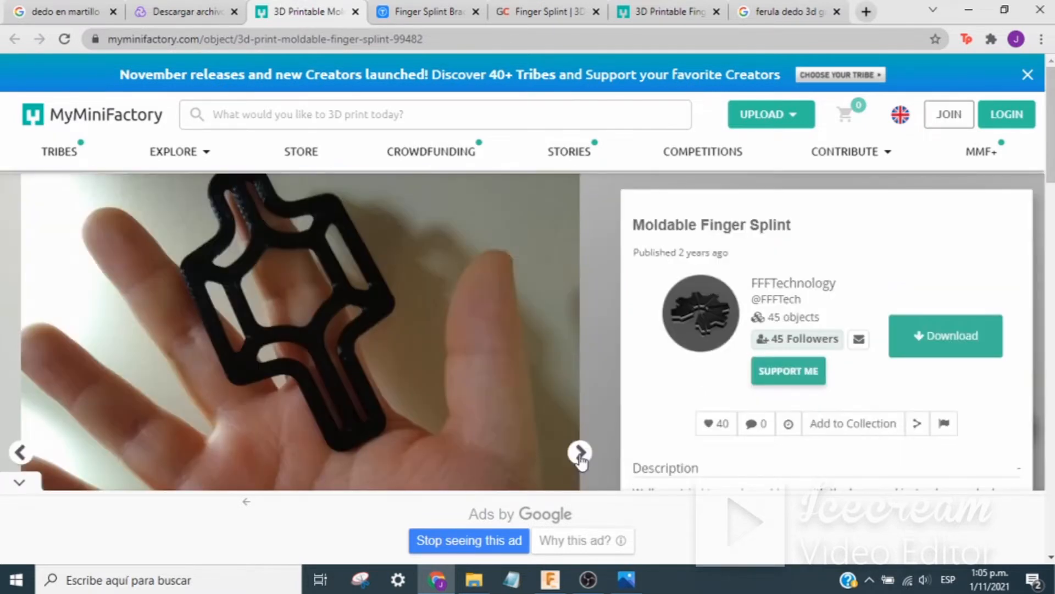
left_click(413, 12)
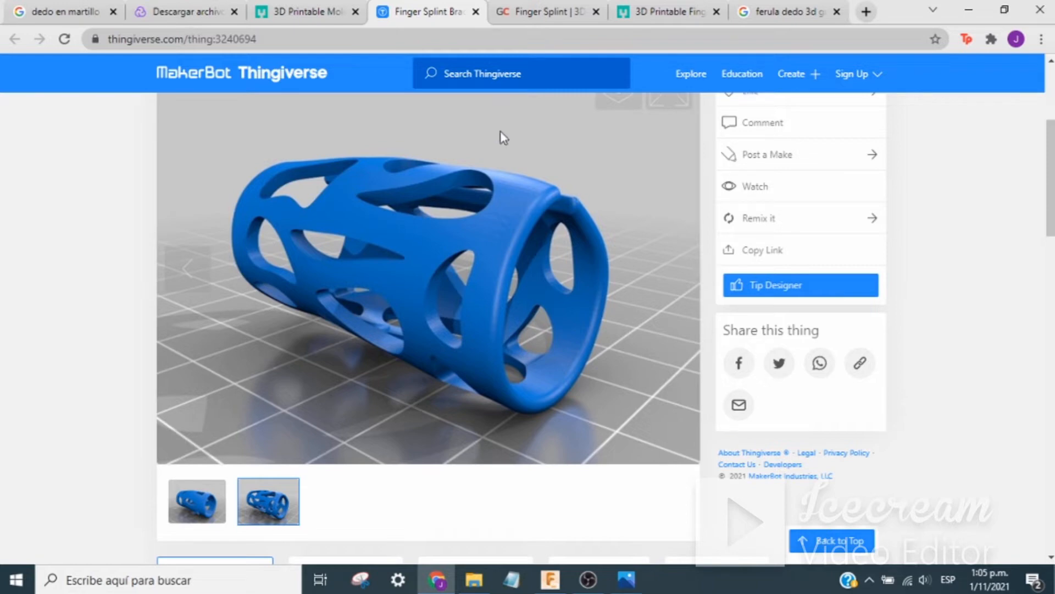
left_click(503, 17)
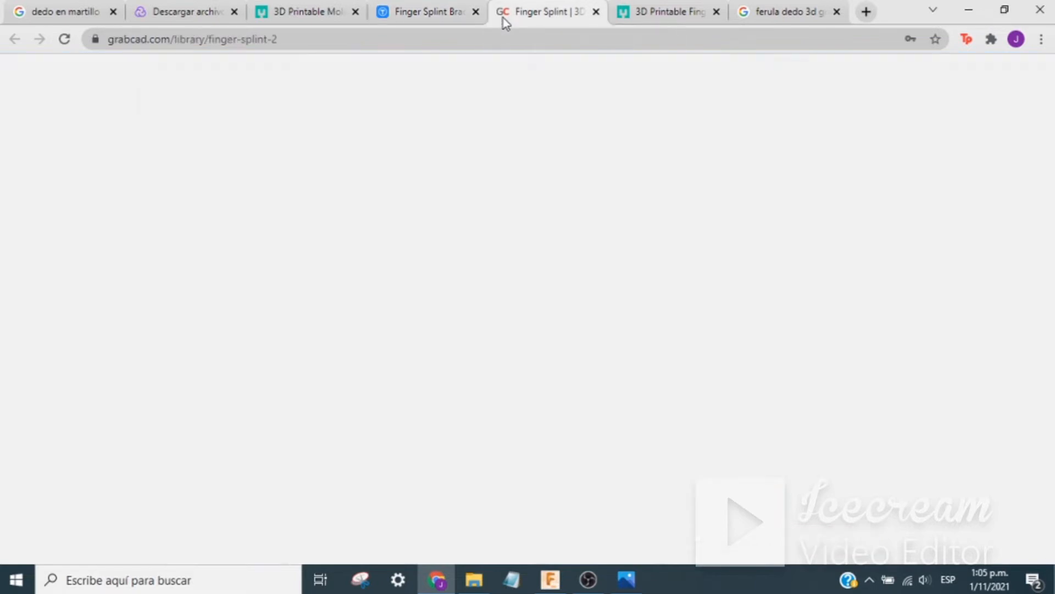
left_click(413, 12)
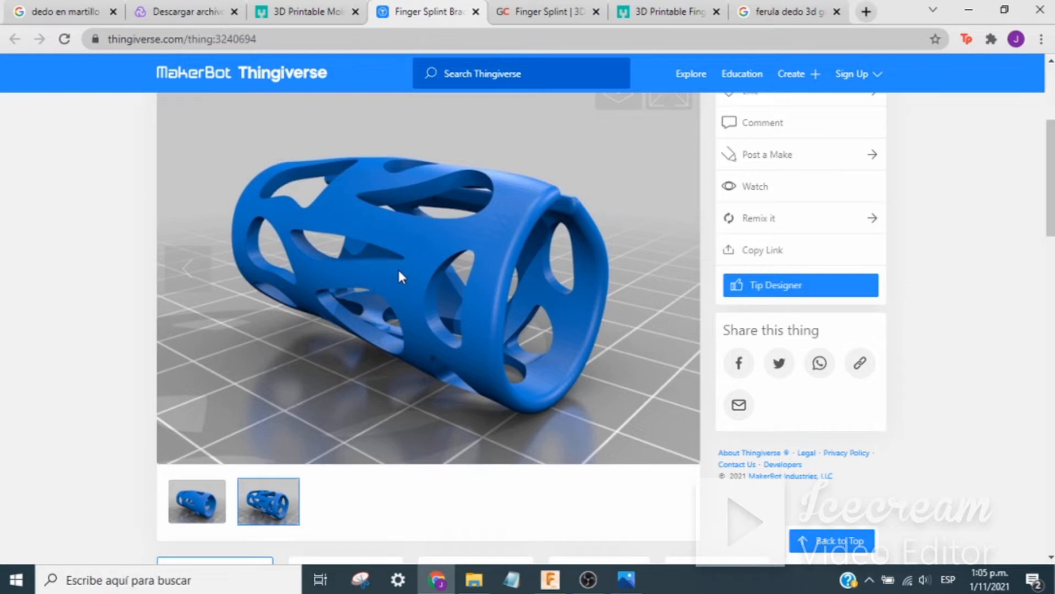
Examine the renders of GrabCAD's hexagon-perforated Finger Splint and the photo of the printed splint worn on a finger
left_click(521, 14)
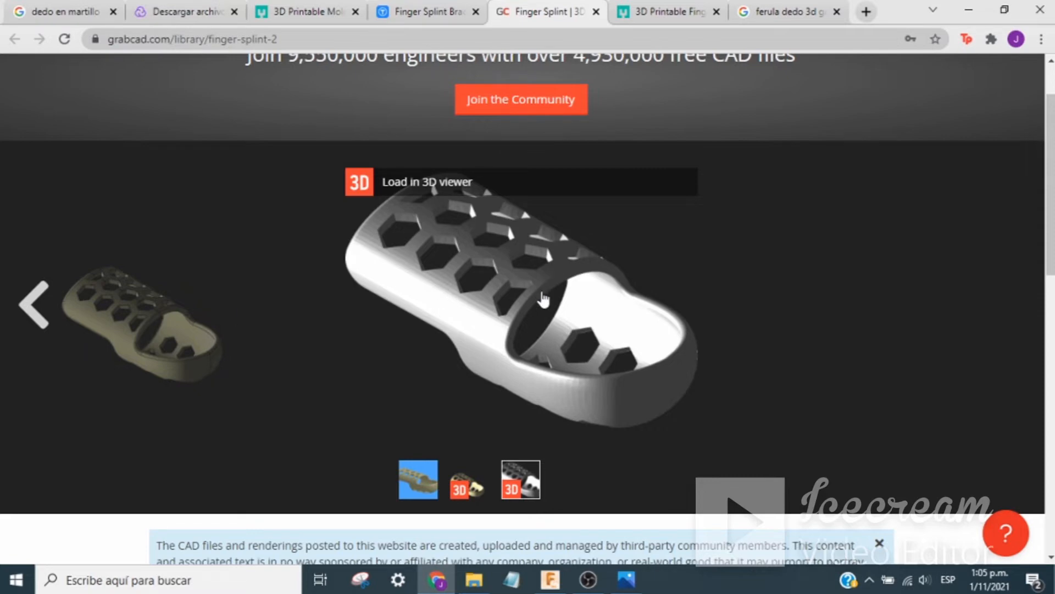
left_click(43, 321)
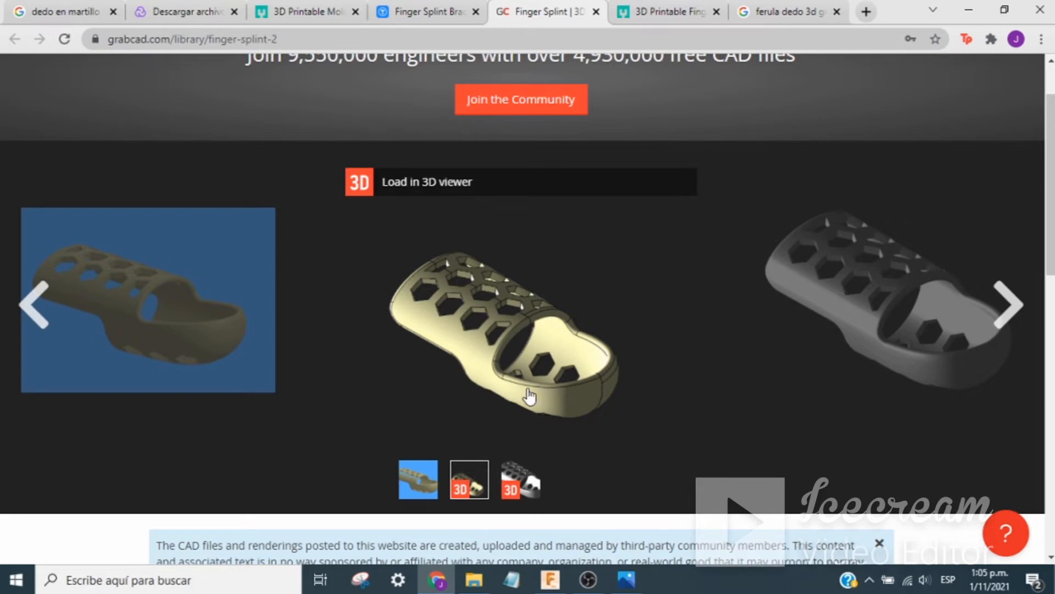
left_click(624, 580)
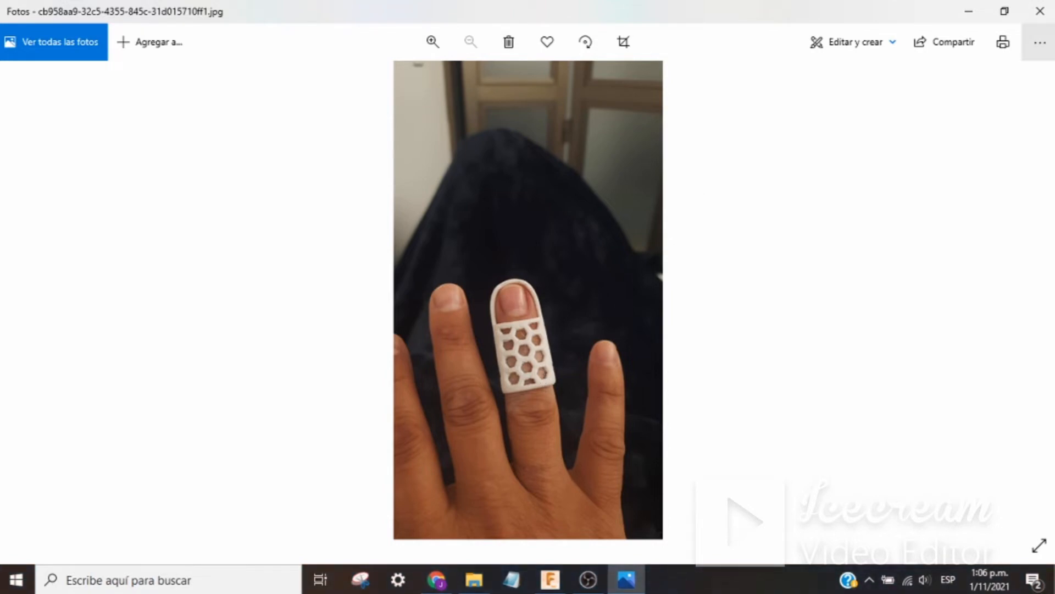
left_click(980, 12)
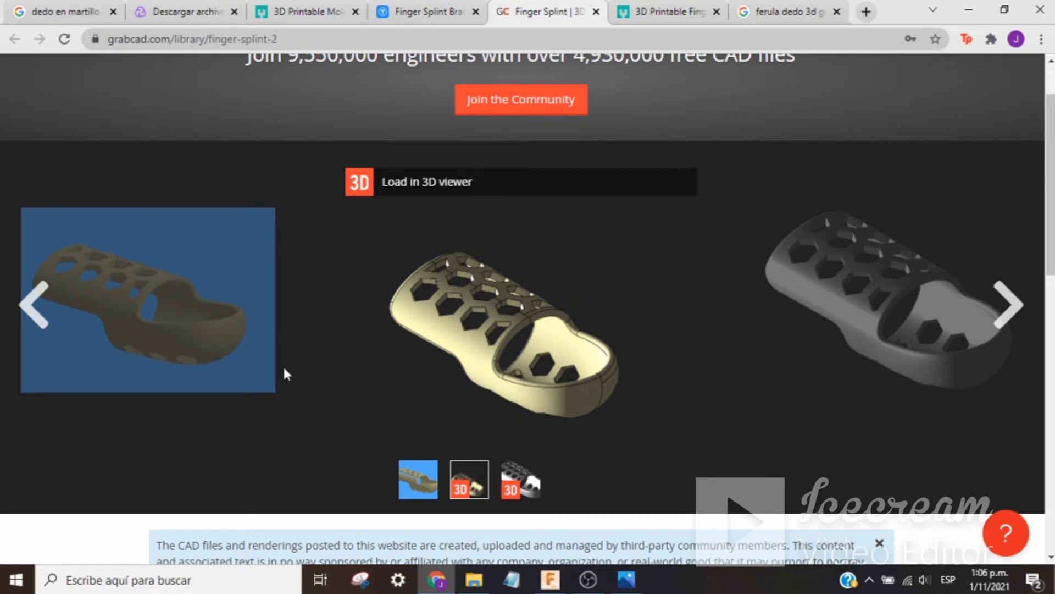
left_click(34, 304)
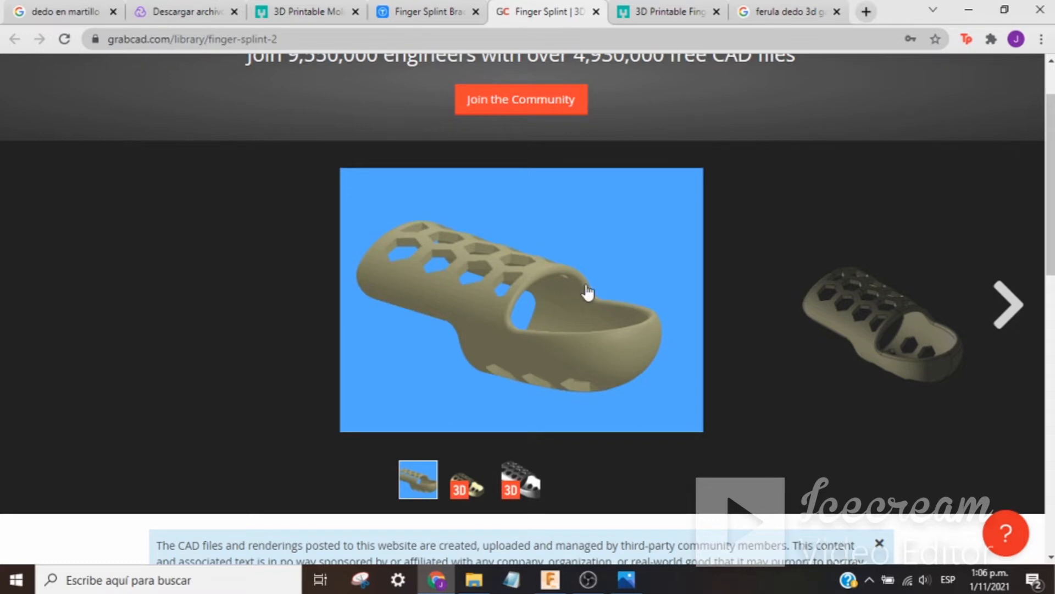
left_click(1009, 306)
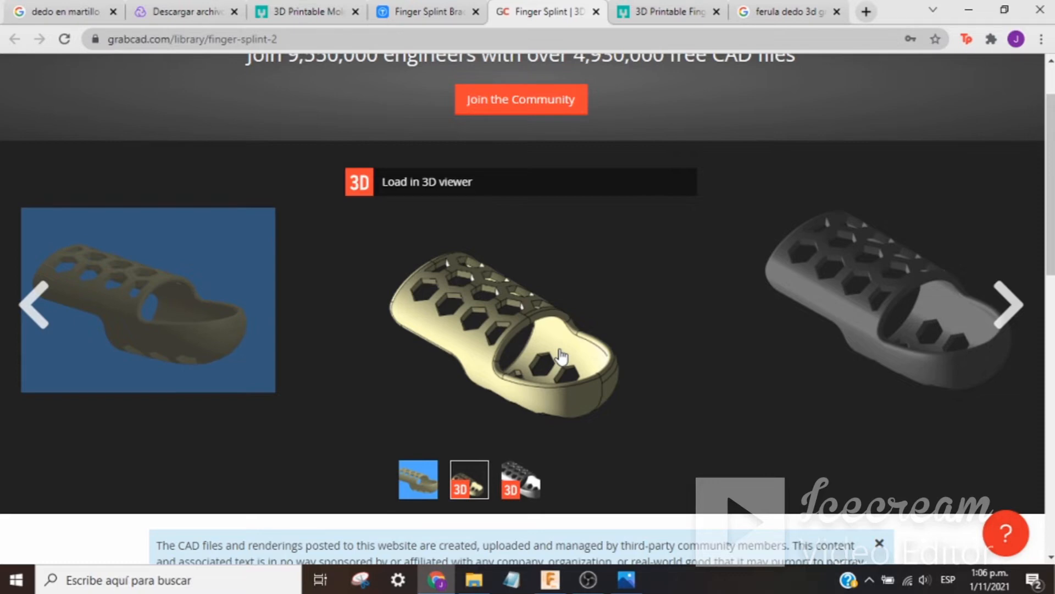
Switch to Fusion 360, replay the design's timeline and consult the photo of the hand-drawn finger measurements
left_click(551, 578)
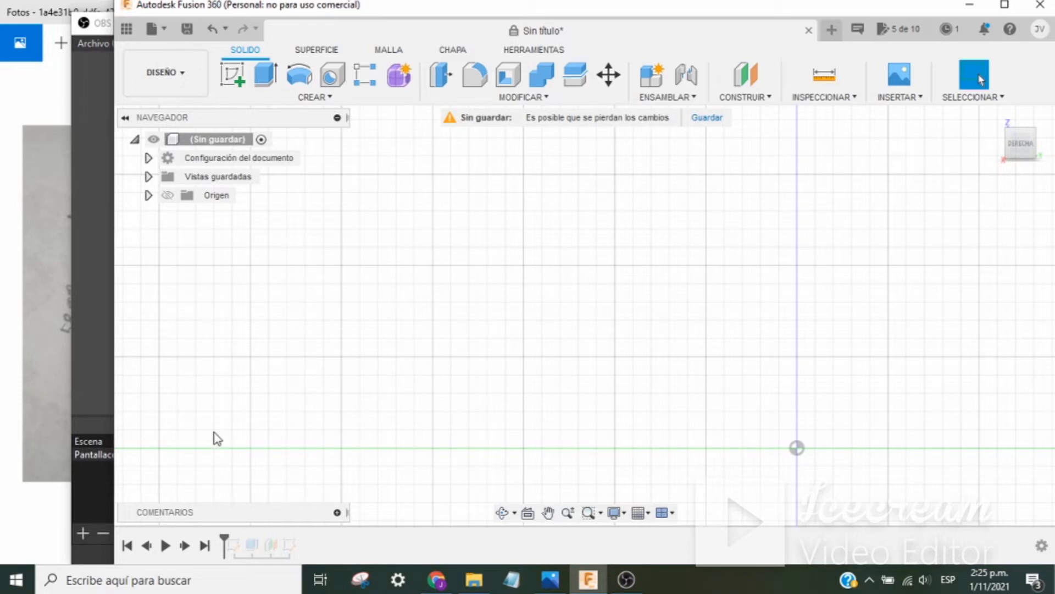
left_click(55, 451)
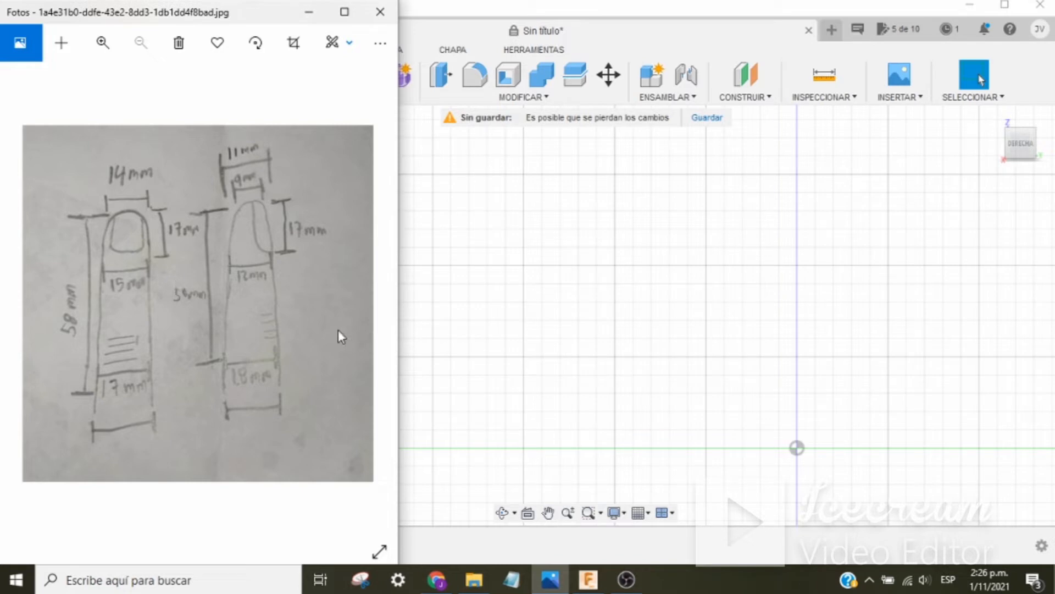
left_click(421, 336)
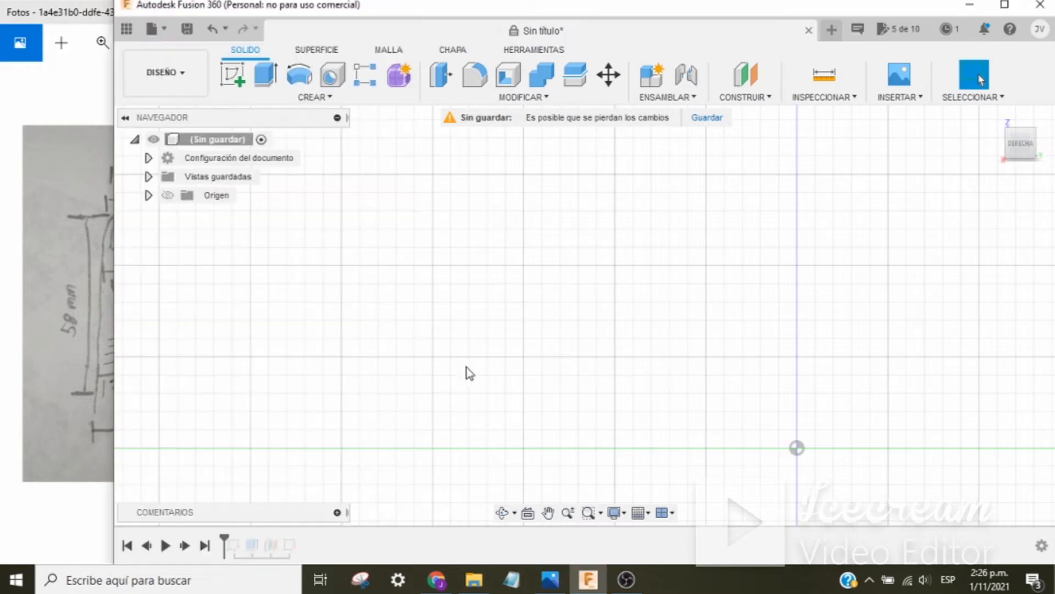
left_click(164, 545)
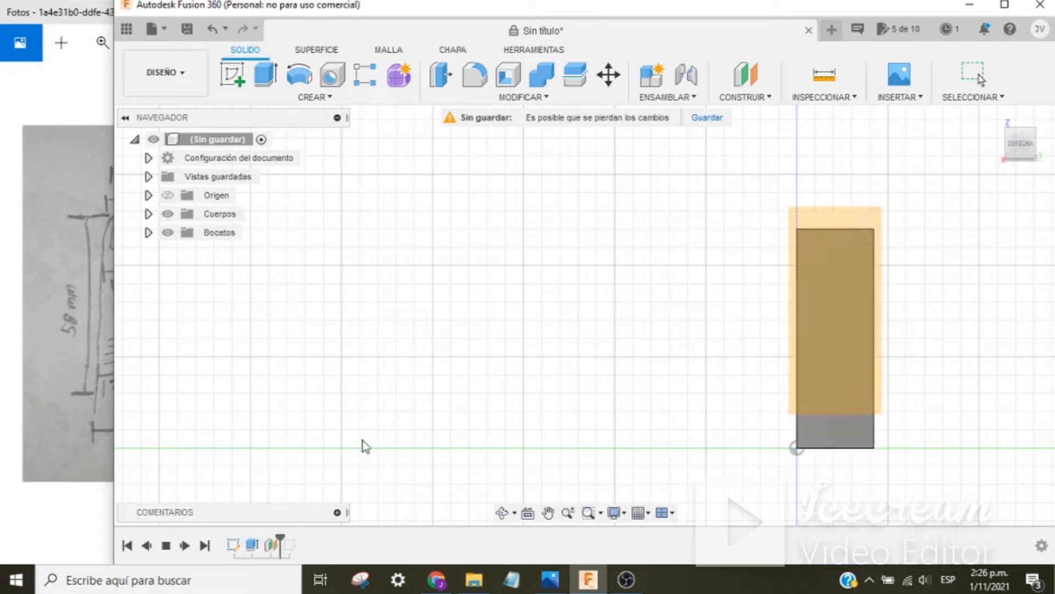
left_click(88, 424)
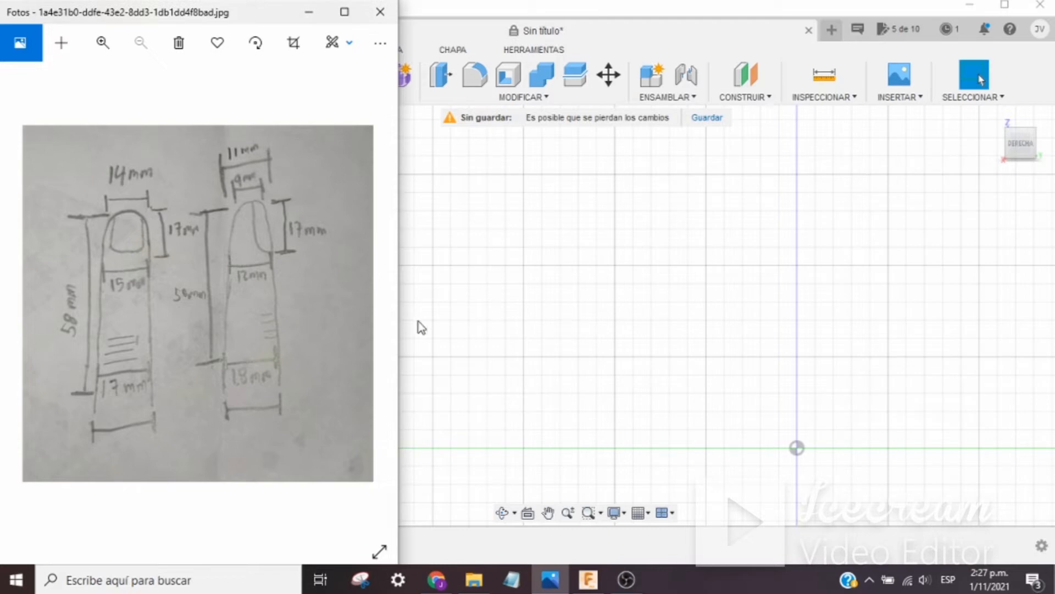
left_click(451, 322)
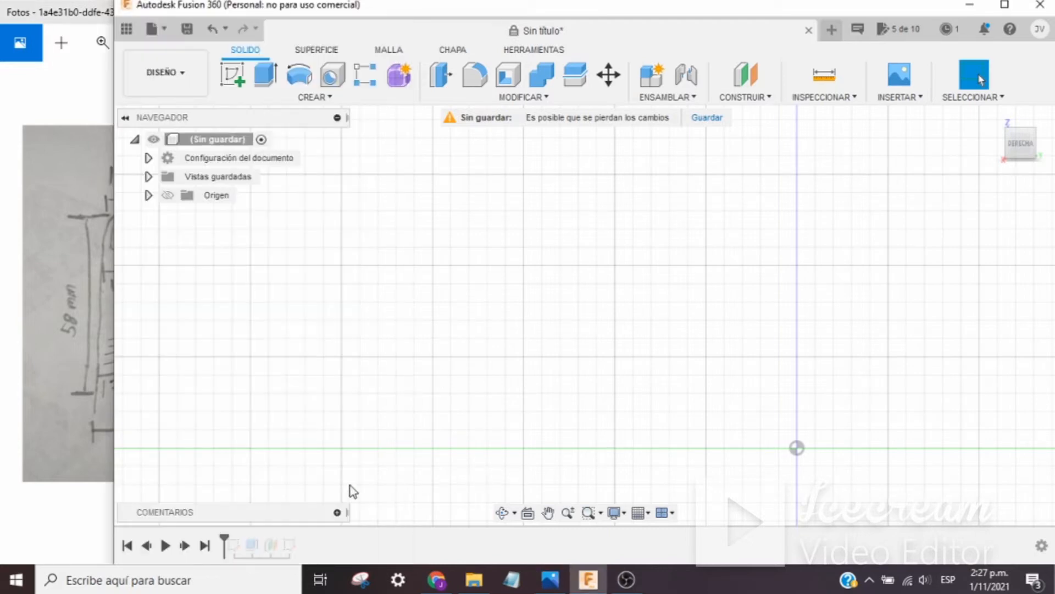
left_click(165, 545)
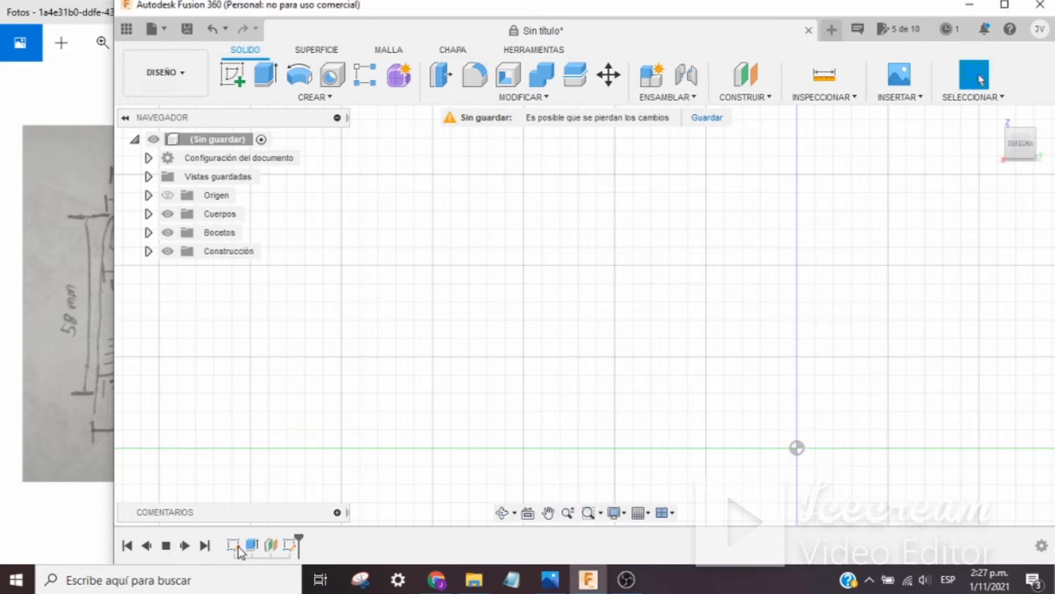
Expand the origin and document settings in the browser, and select the first sketch in the timeline to inspect its rectangle
left_click(148, 195)
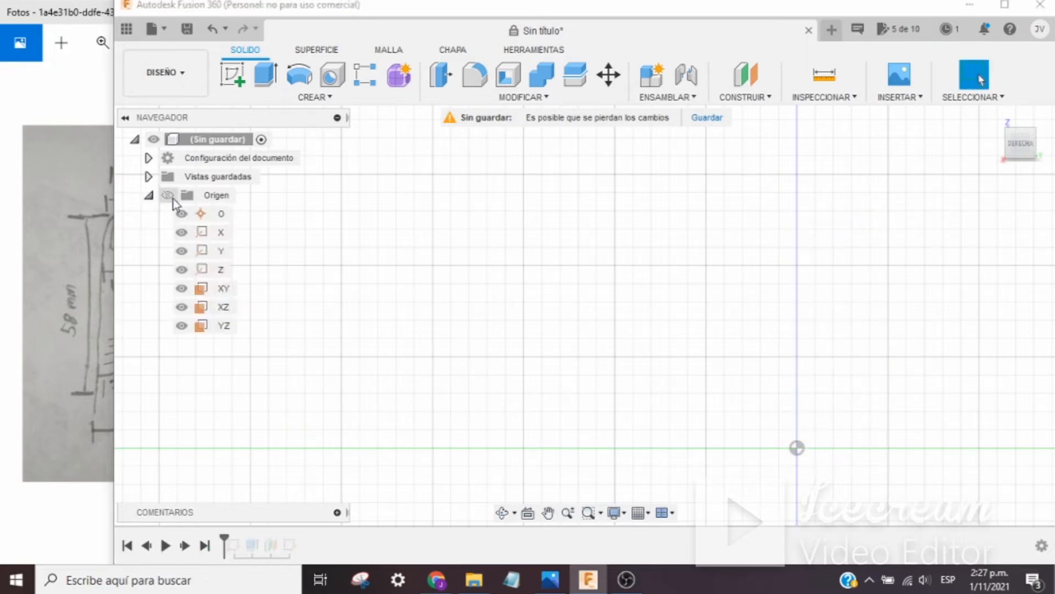
left_click(149, 175)
left_click(148, 174)
left_click(148, 158)
mouse_move(229, 534)
left_mouse_down()
mouse_move(236, 548)
mouse_move(225, 546)
left_mouse_up()
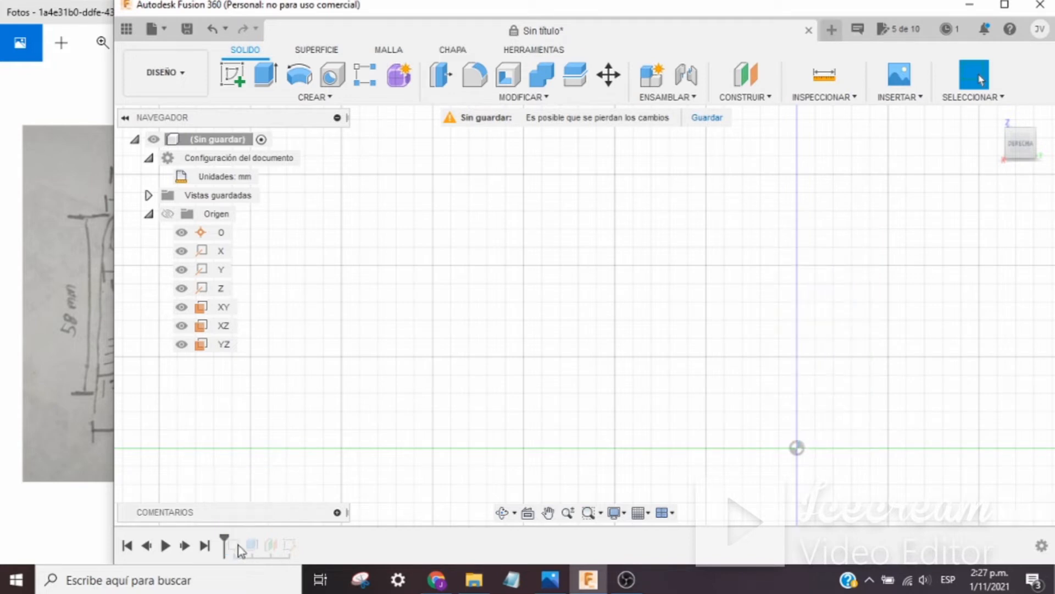
left_click(236, 549)
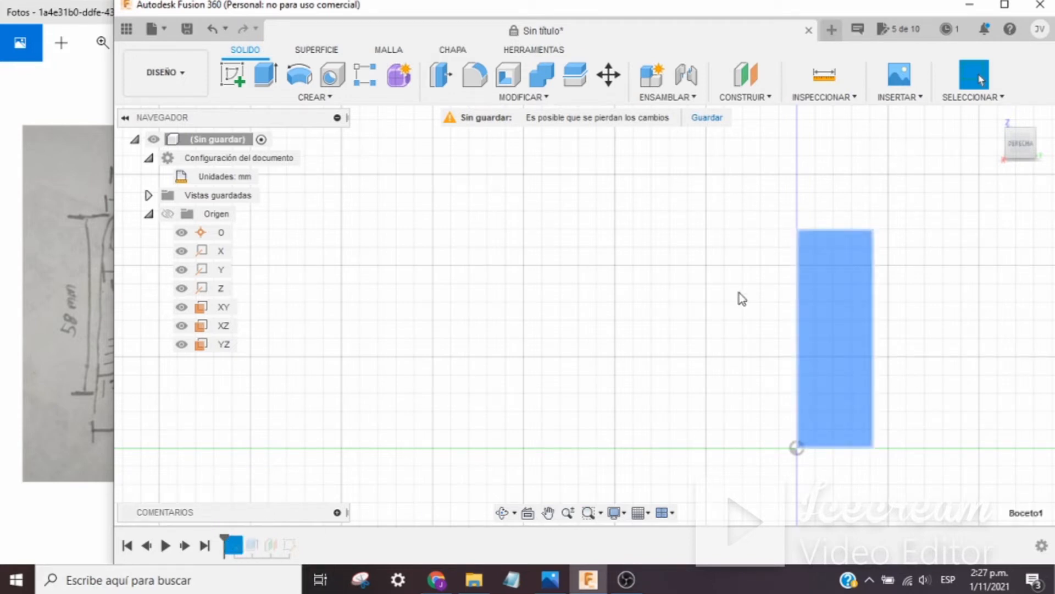
Roll the timeline history marker forward past the last sketch to restore the full design
left_click(397, 545)
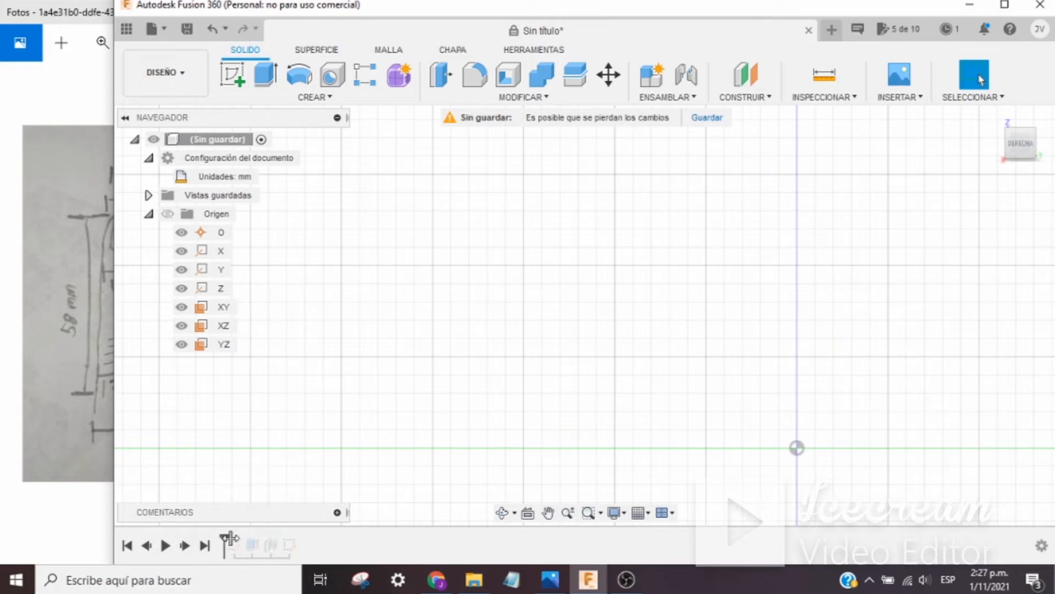
left_click_drag(225, 540, 407, 536)
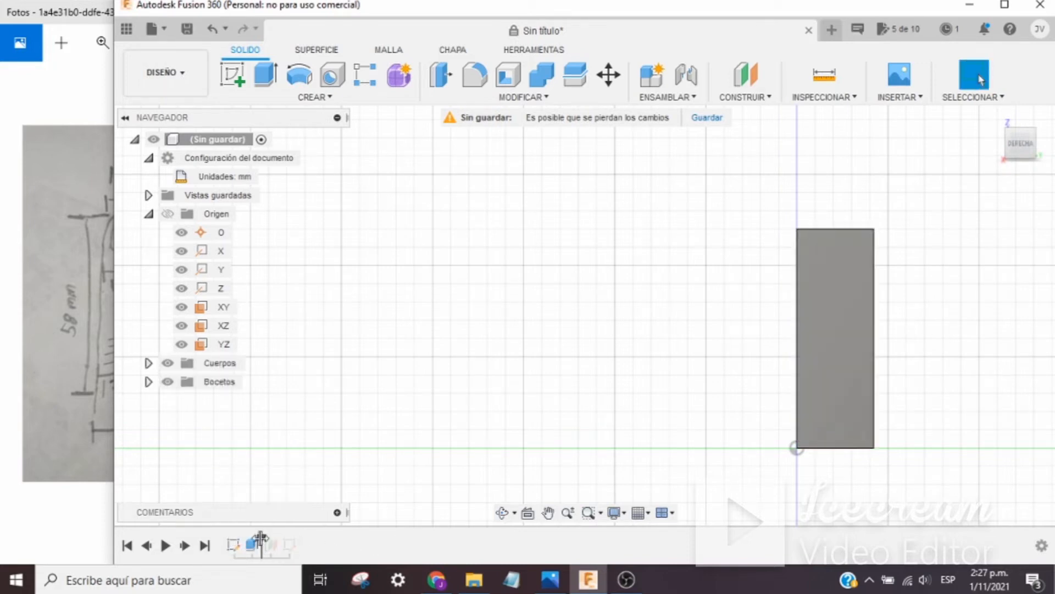
left_click_drag(261, 538, 298, 536)
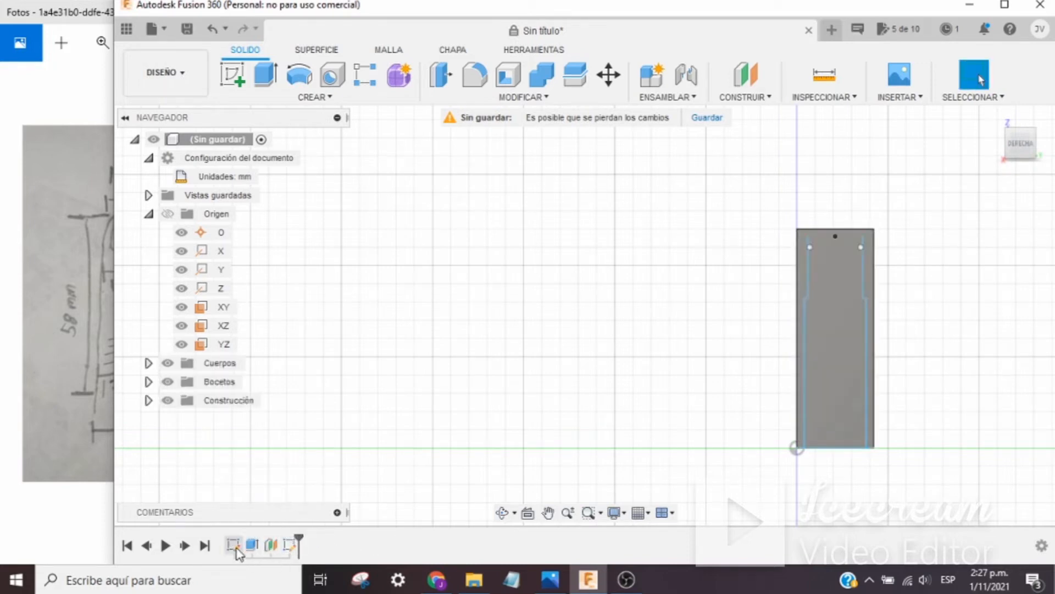
Open the first sketch, compare its rectangle's height and width dimensions with the hand-drawn finger measurements, and finish the sketch
double_click(233, 545)
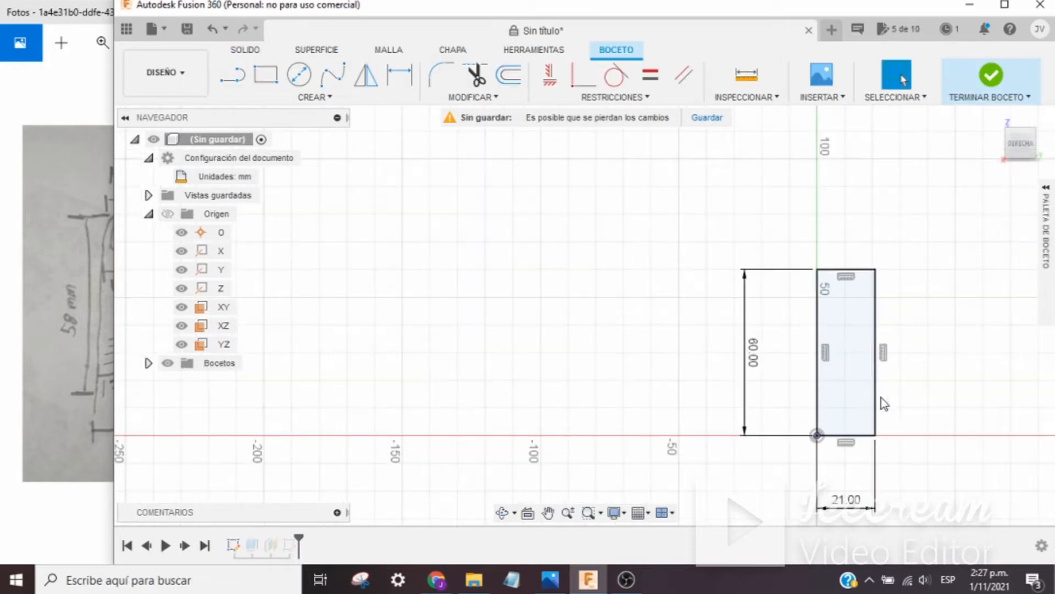
mouse_move(909, 427)
middle_mouse_down()
mouse_move(741, 346)
mouse_move(717, 350)
middle_mouse_up()
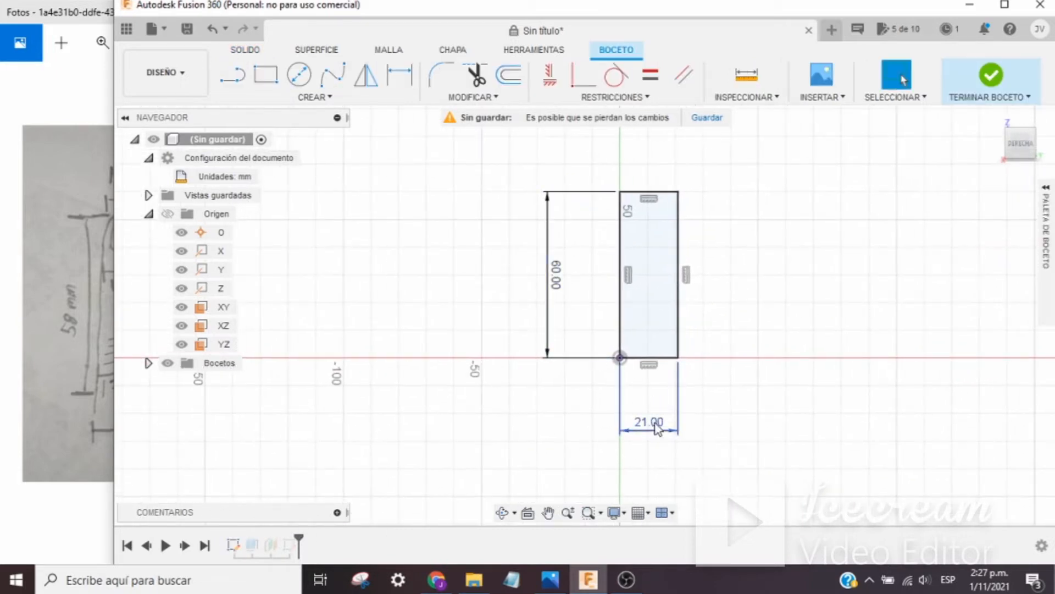
left_click(49, 460)
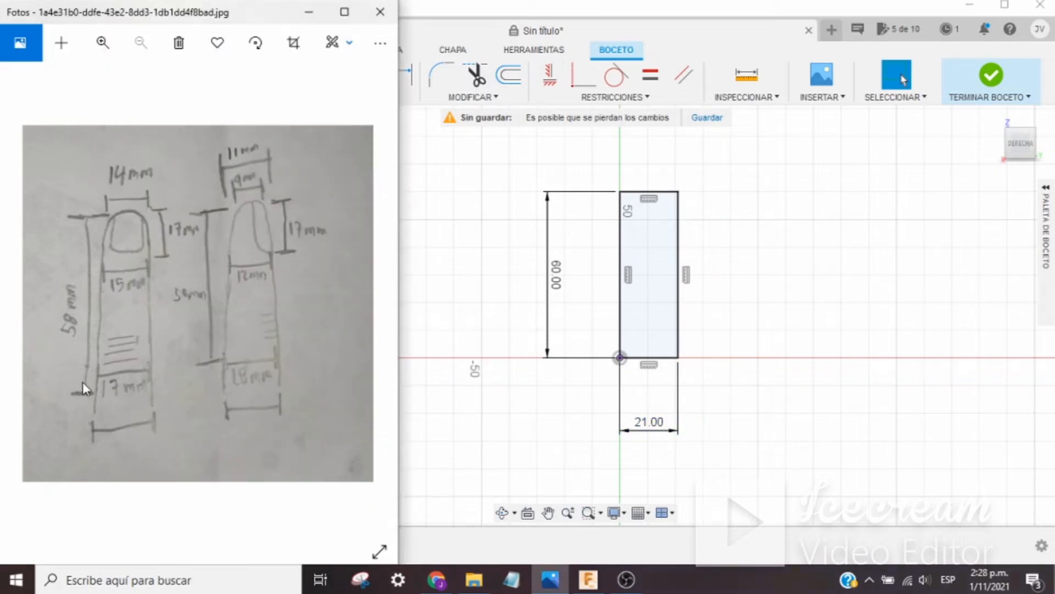
left_click(500, 411)
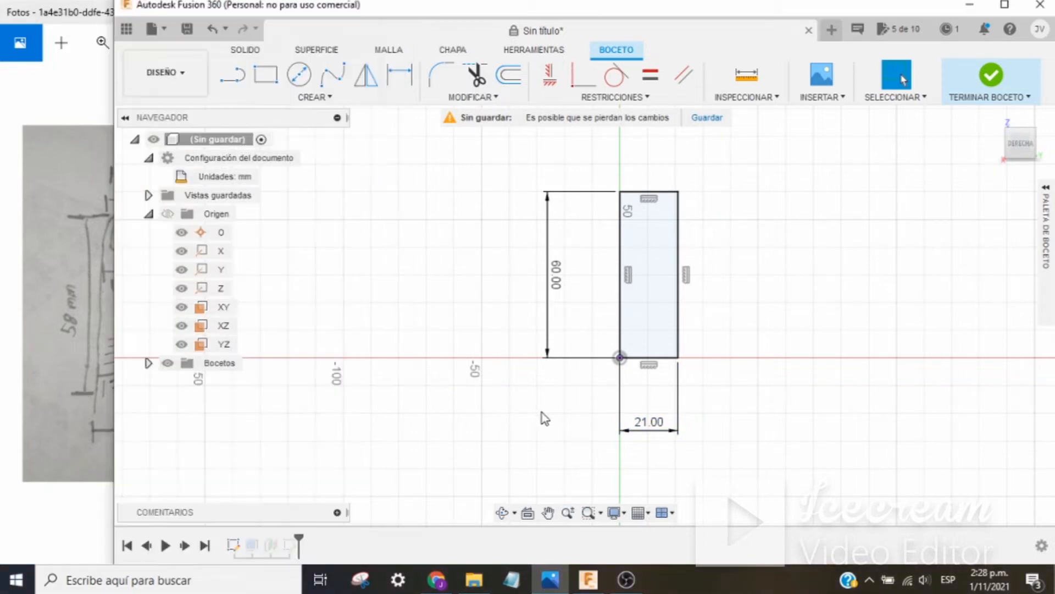
left_click(69, 374)
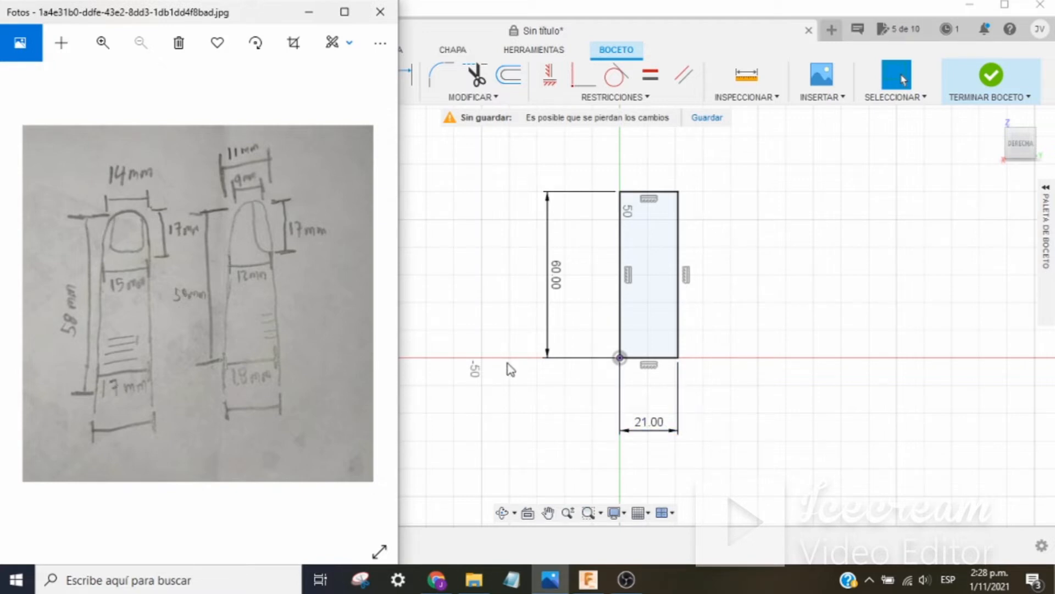
left_click(505, 385)
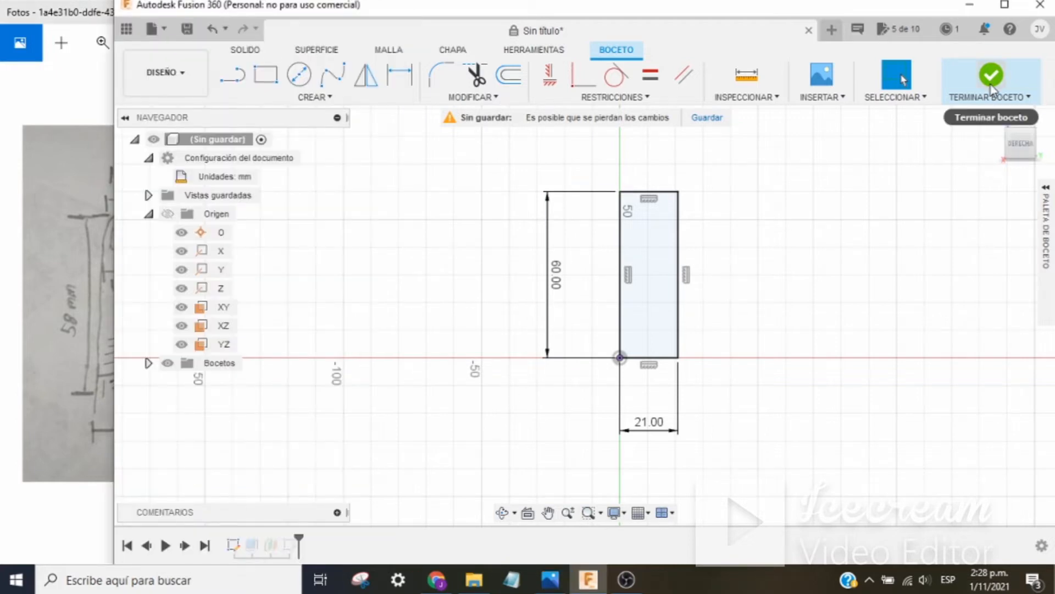
left_click(992, 77)
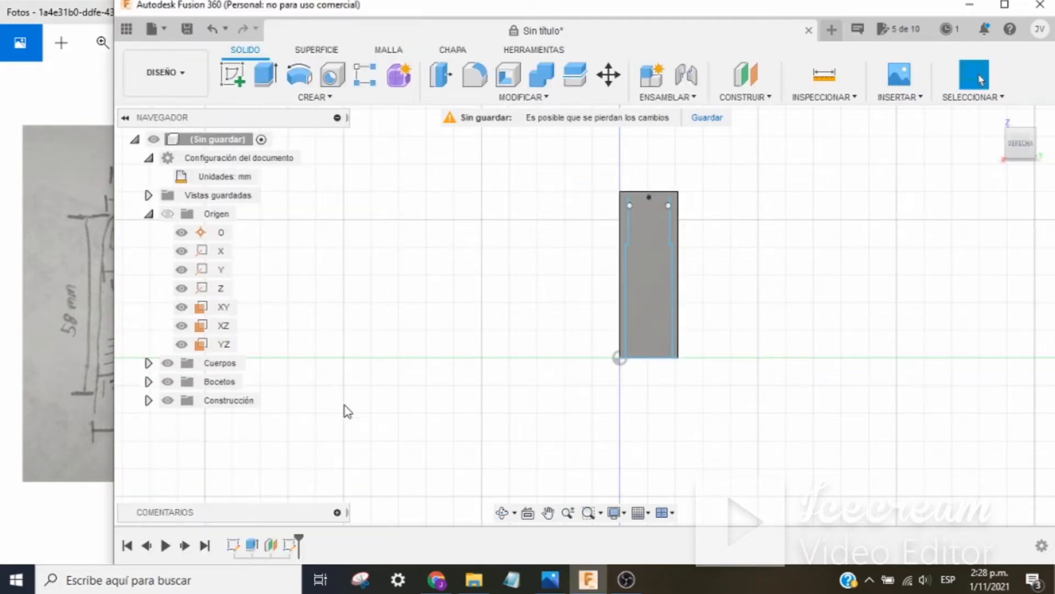
Open the block's extrusion for editing, check its distance against the finger measurement photo, and accept it without changes
double_click(252, 545)
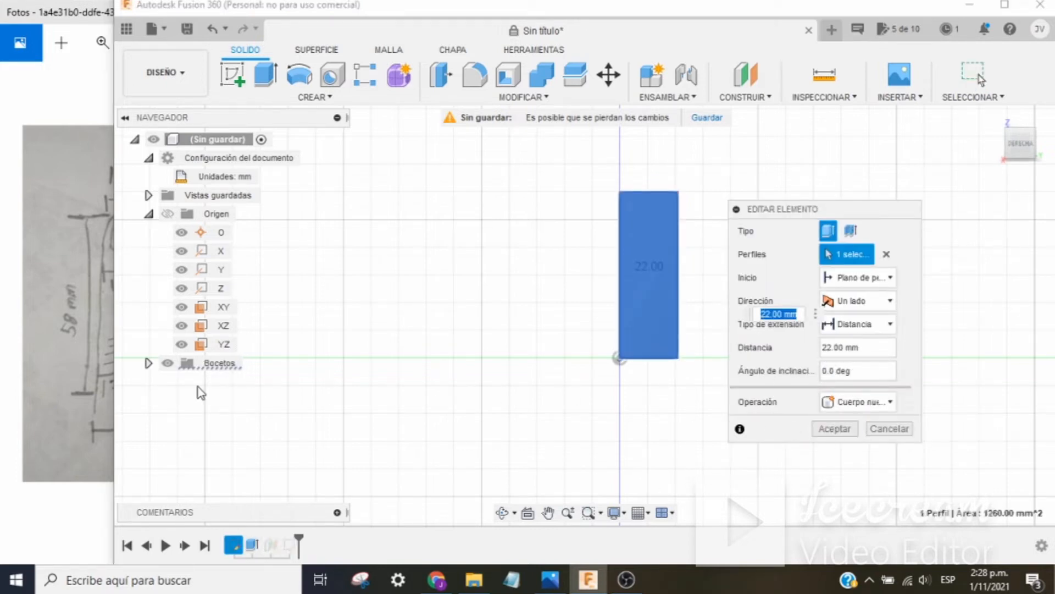
left_click(76, 379)
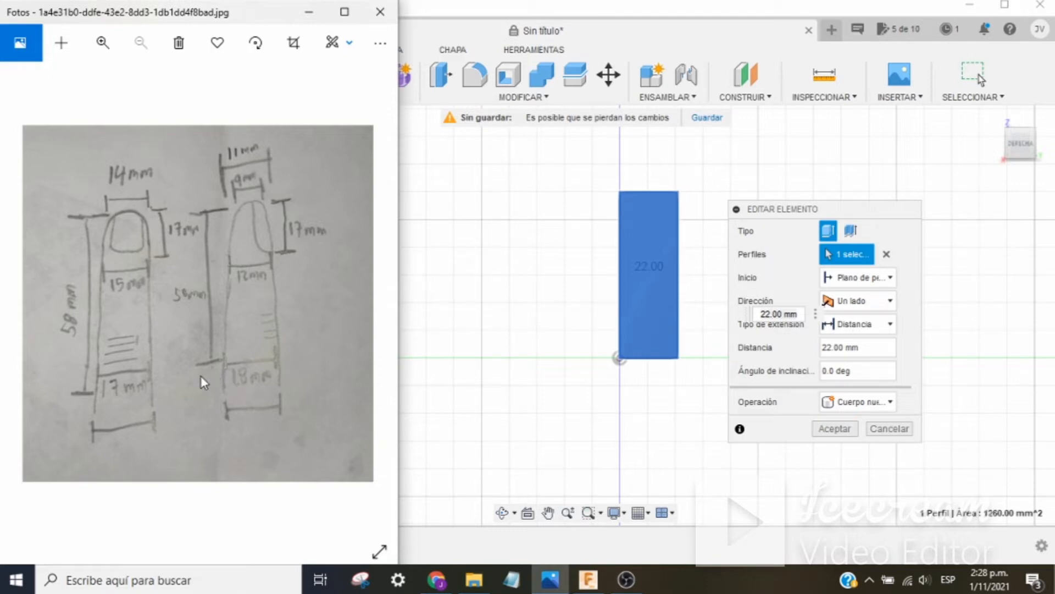
left_click(472, 378)
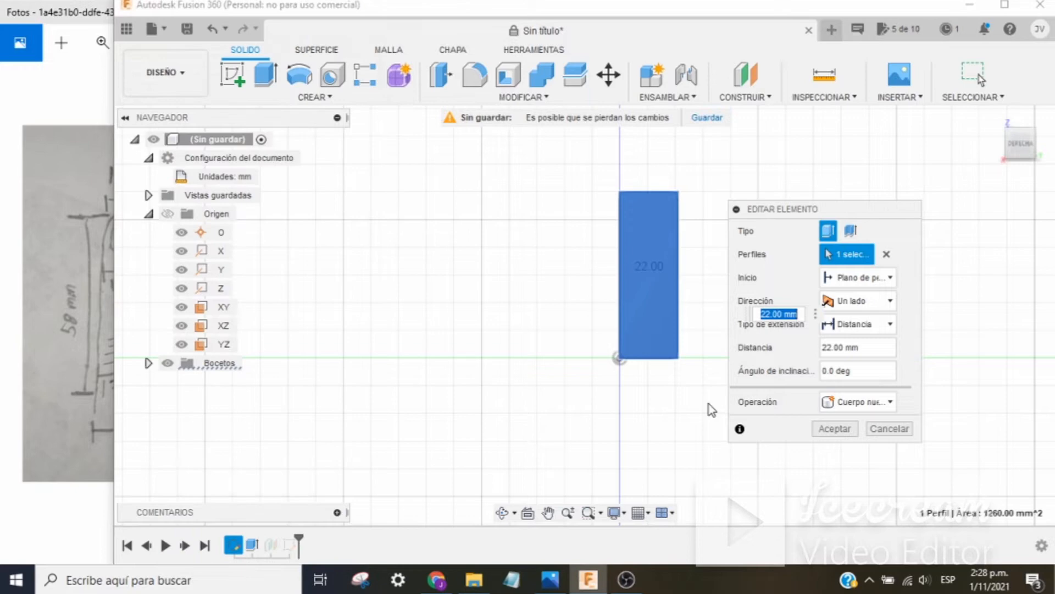
left_click(833, 428)
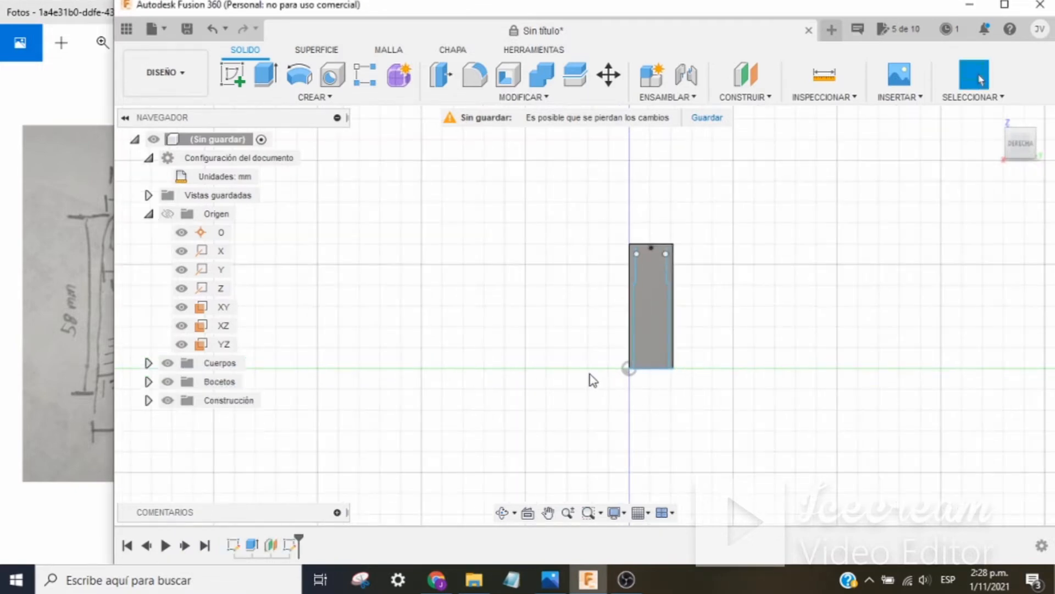
Inspect the extruded block in 3D and from the right view, and consult the finger measurement photo
middle_click_drag(591, 377, 700, 304, "shift")
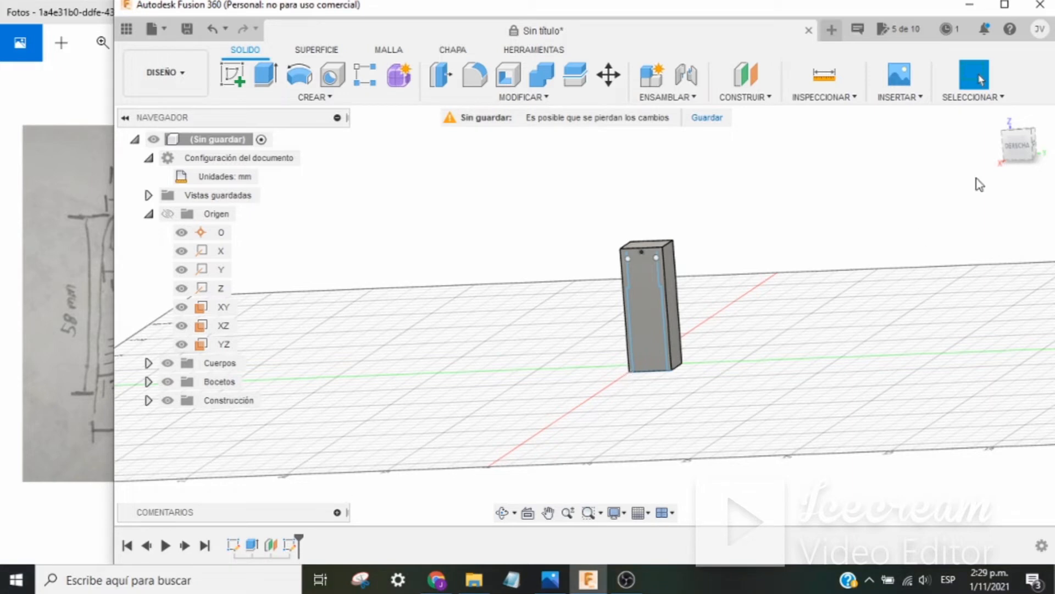
left_click(1017, 145)
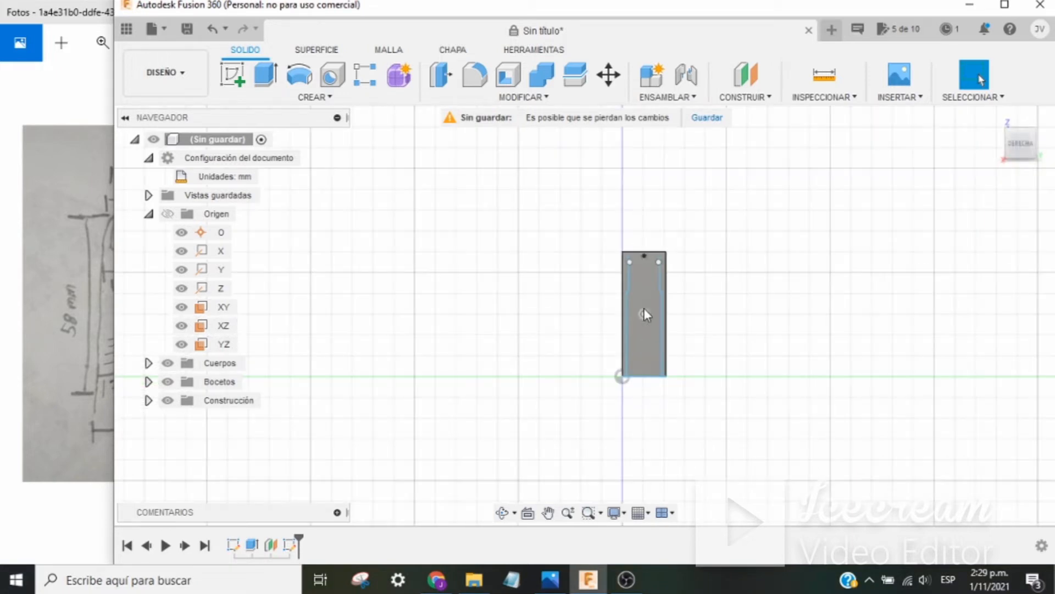
scroll(644, 308, "up", 2)
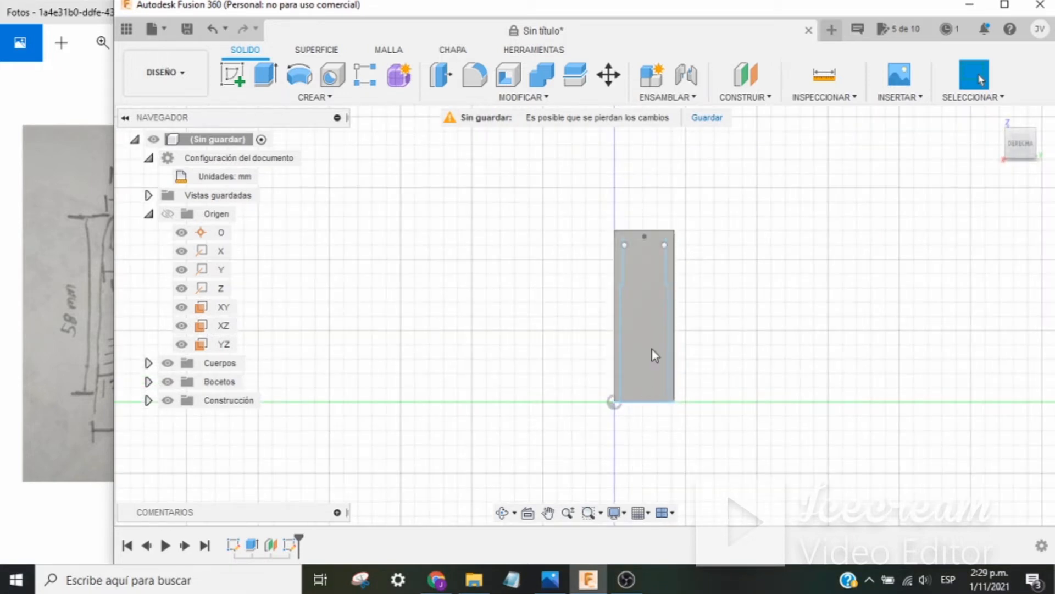
left_click(93, 385)
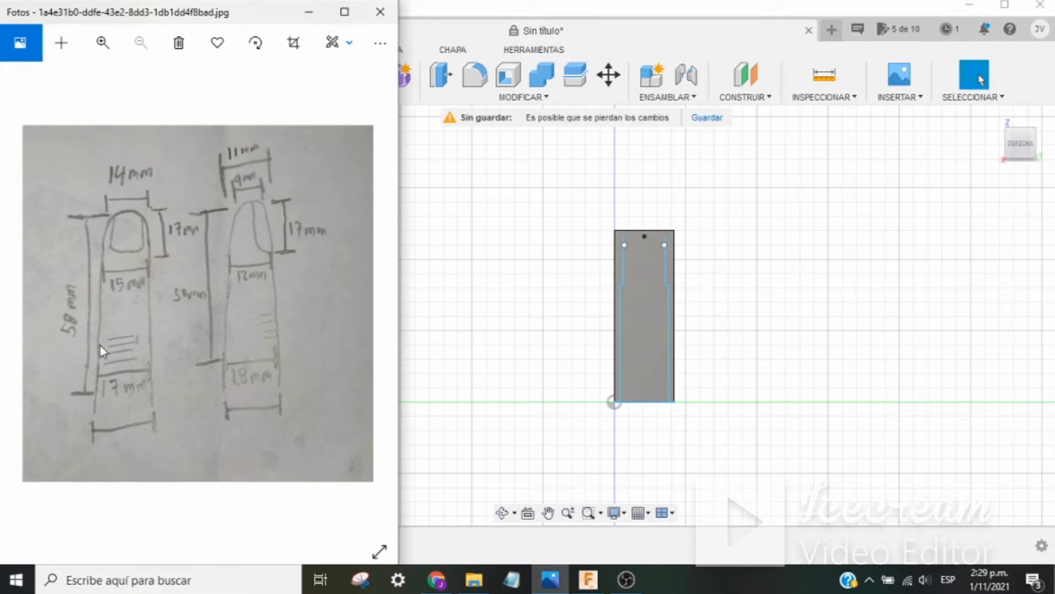
left_click(543, 332)
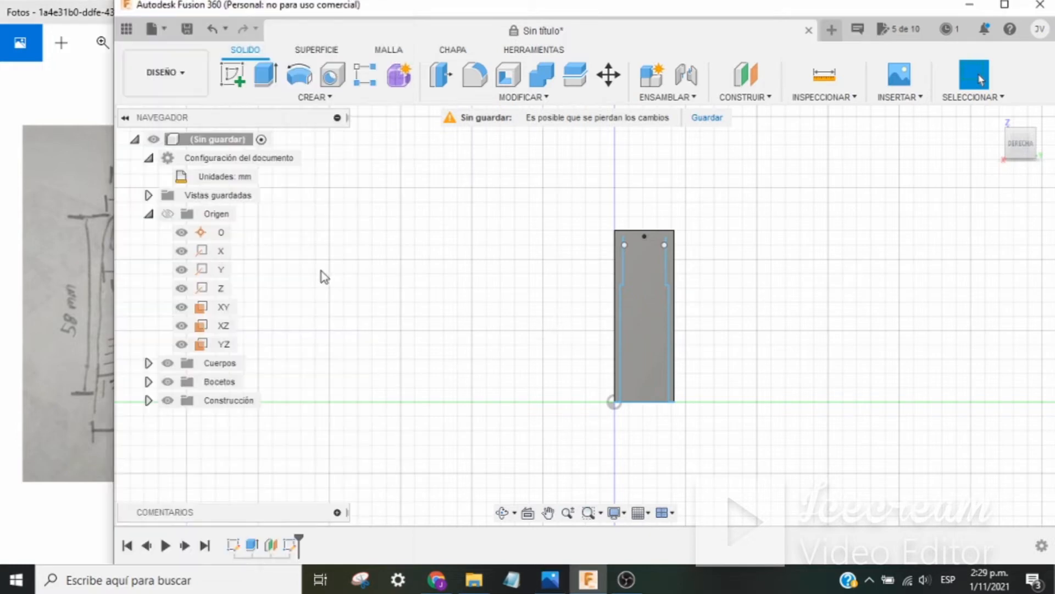
Open the last sketch and compare the finger profile's length and offset dimensions with the hand-drawn measurements
double_click(290, 544)
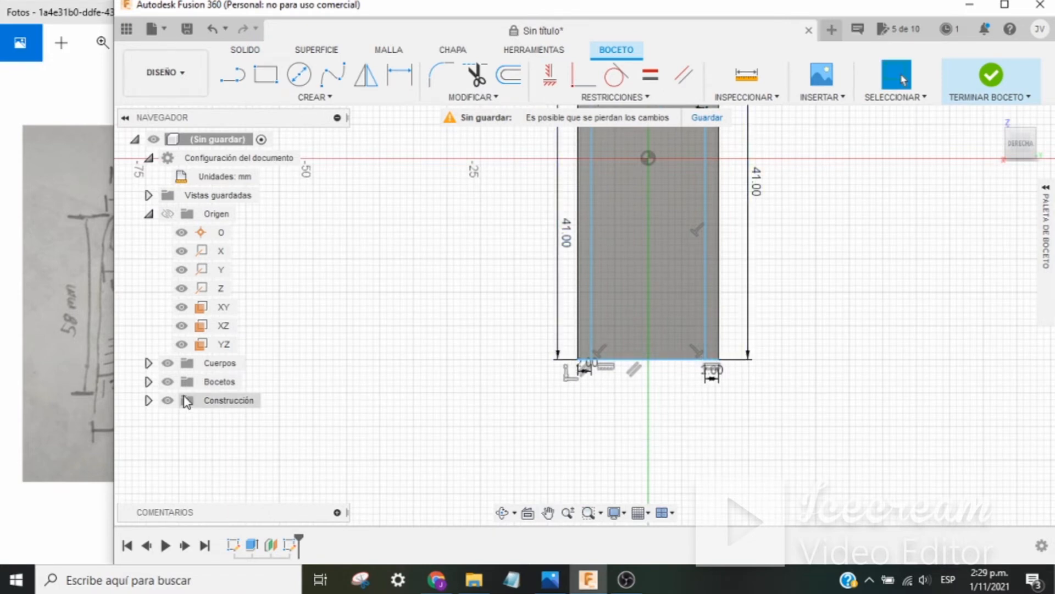
left_click(94, 401)
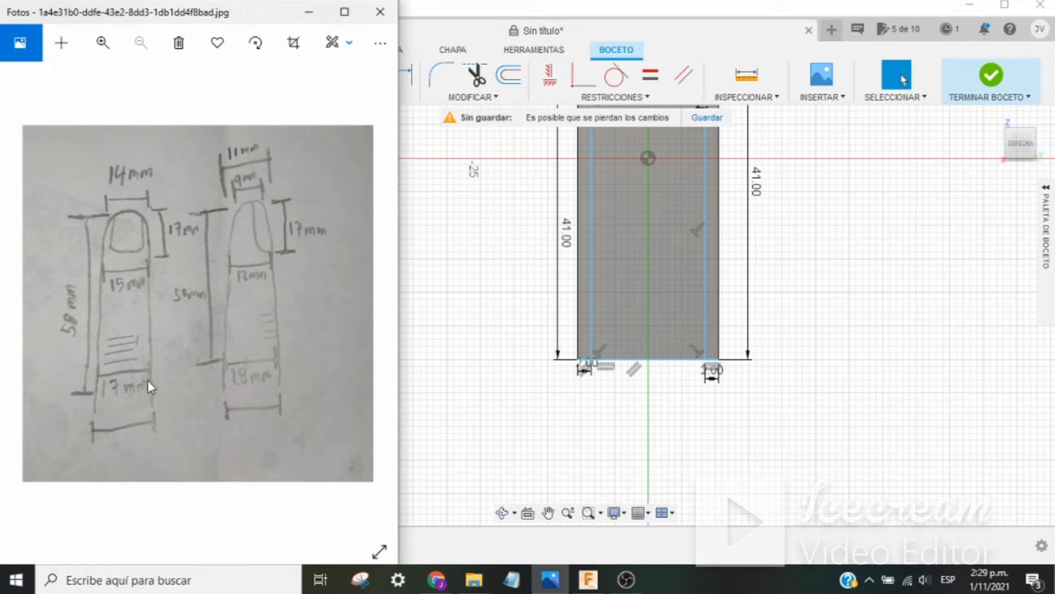
left_click(484, 398)
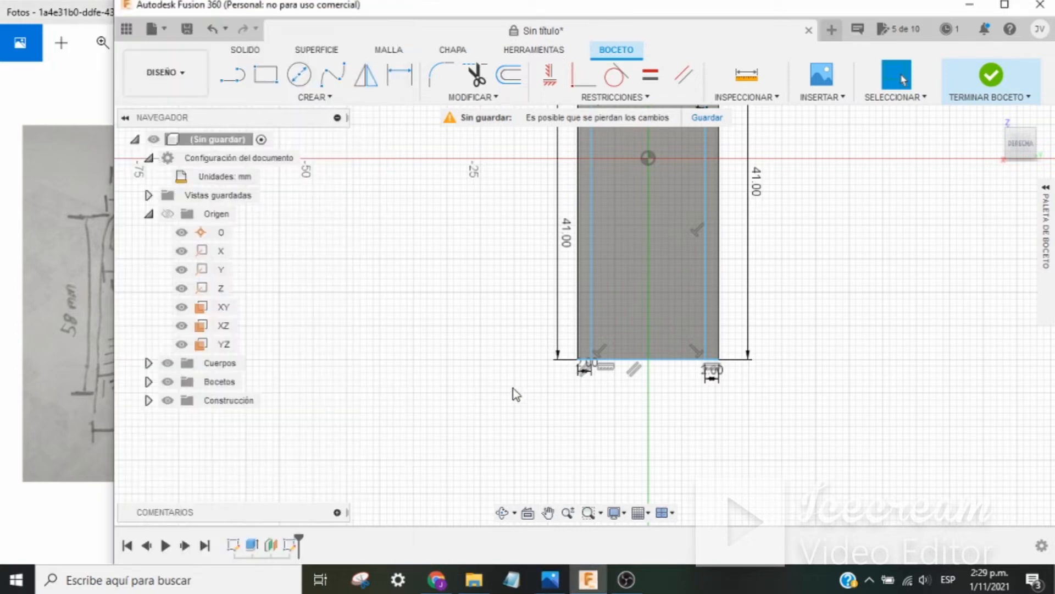
scroll(676, 374, "down", 1)
middle_click_drag(758, 328, 749, 423)
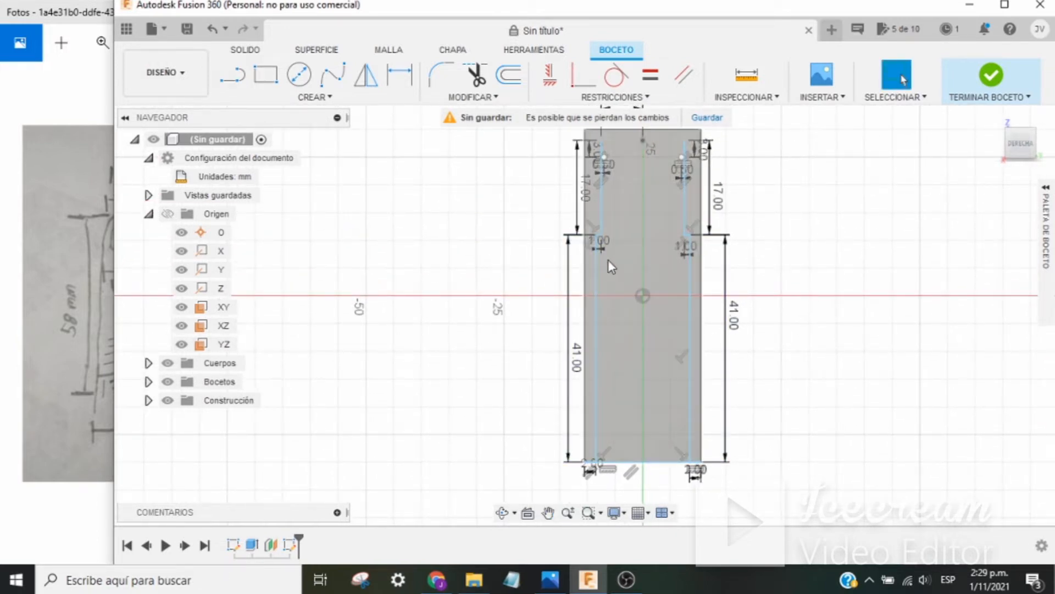
left_click(58, 377)
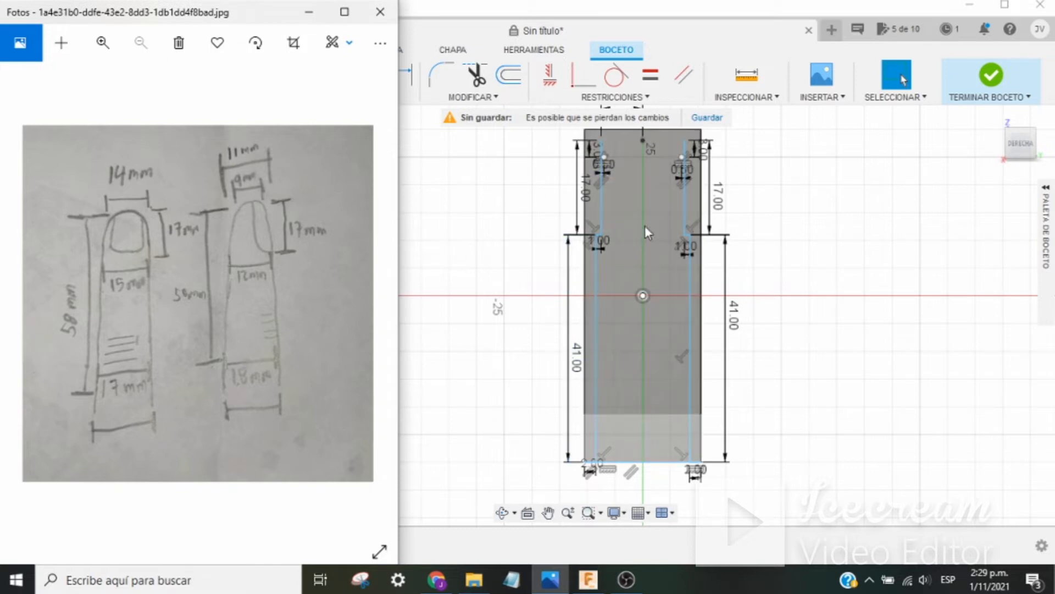
scroll(670, 366, "up", 2)
middle_click_drag(762, 448, 760, 356)
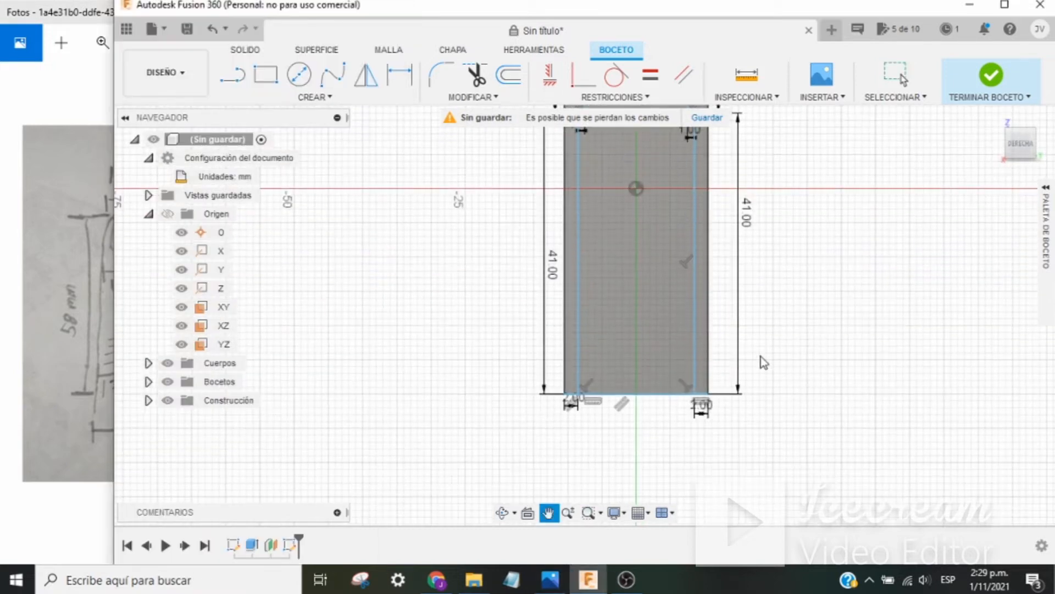
Try to draw a line along the base joining the lower ends of the profile's two long inner lines
key("Escape")
scroll(549, 401, "up", 2)
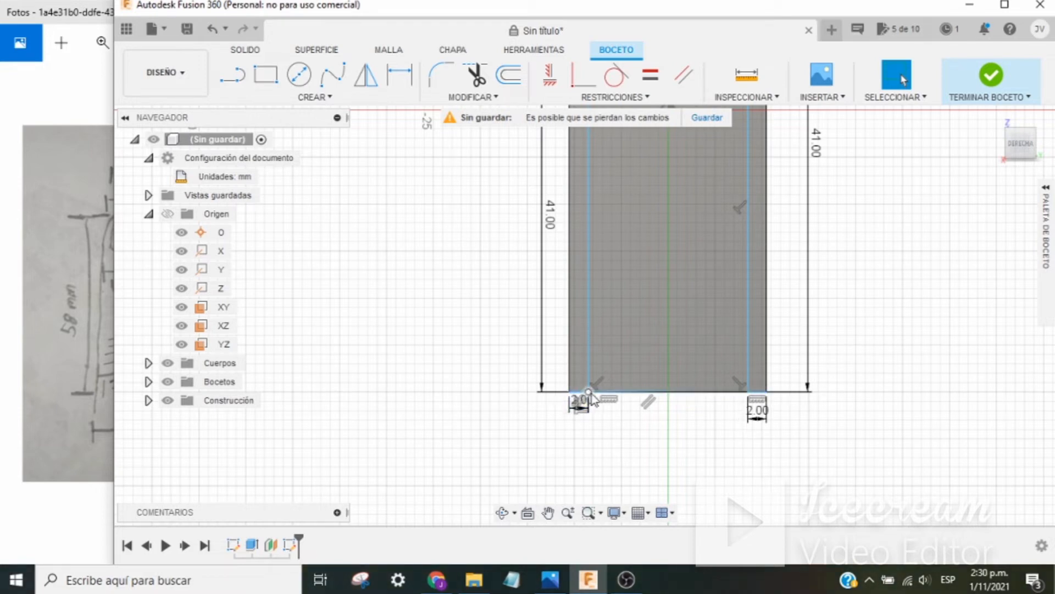
key("l")
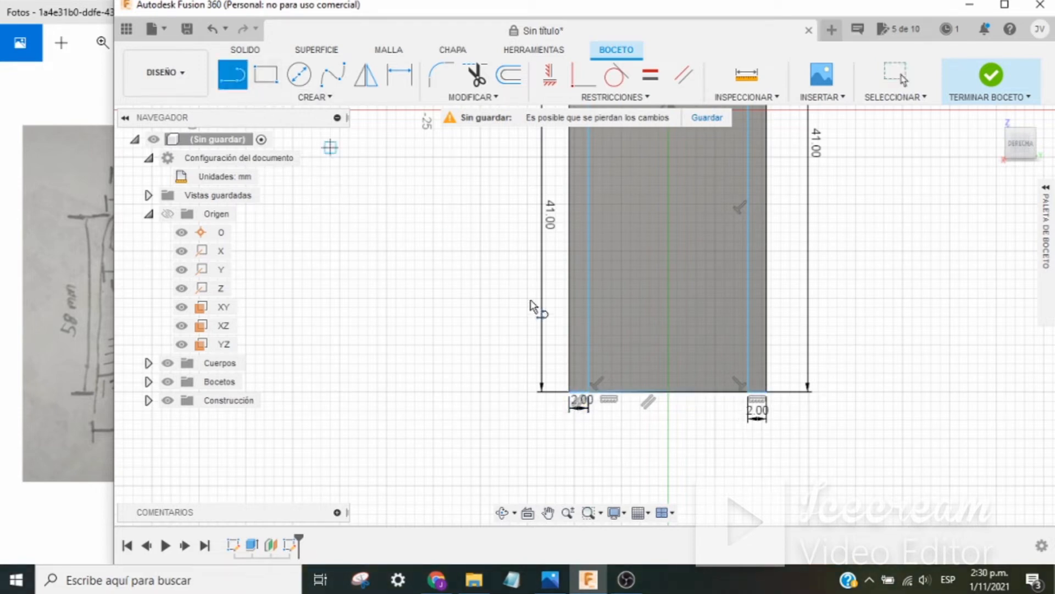
left_click(589, 391)
left_click(748, 392)
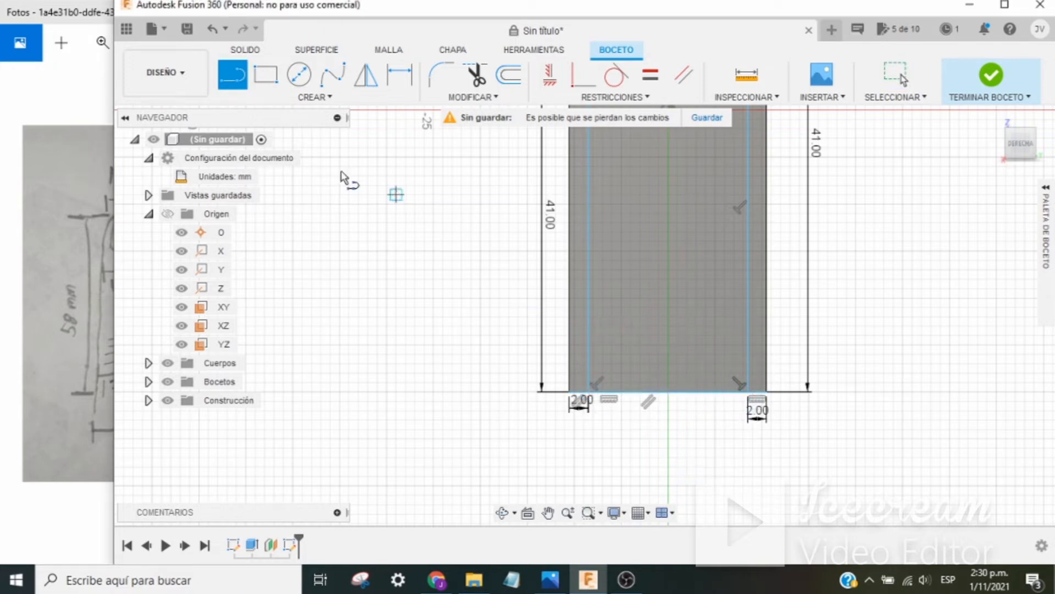
left_click(589, 393)
left_click(748, 392)
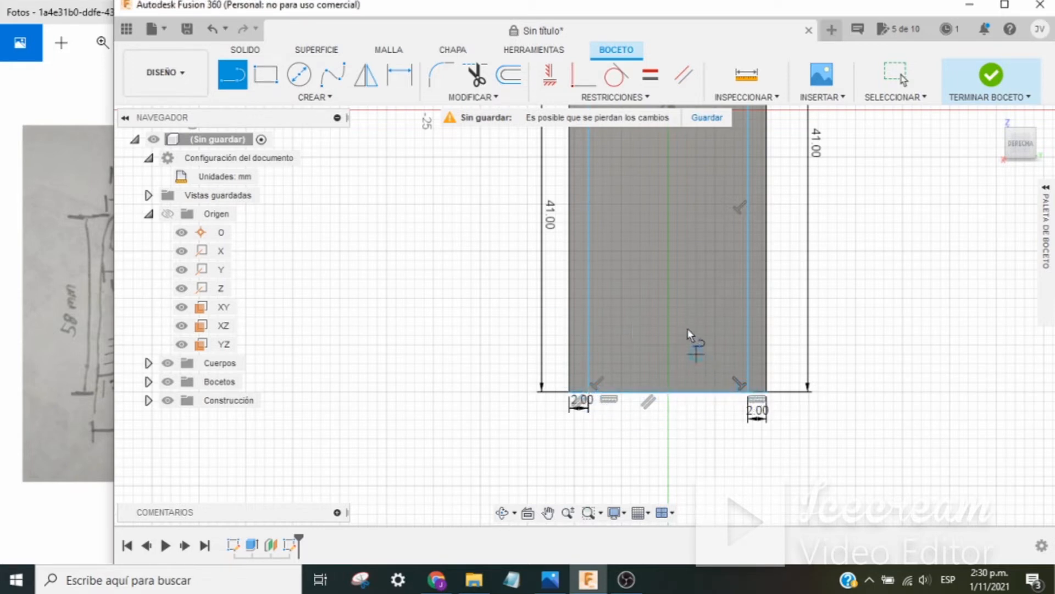
key("Escape")
left_click(235, 77)
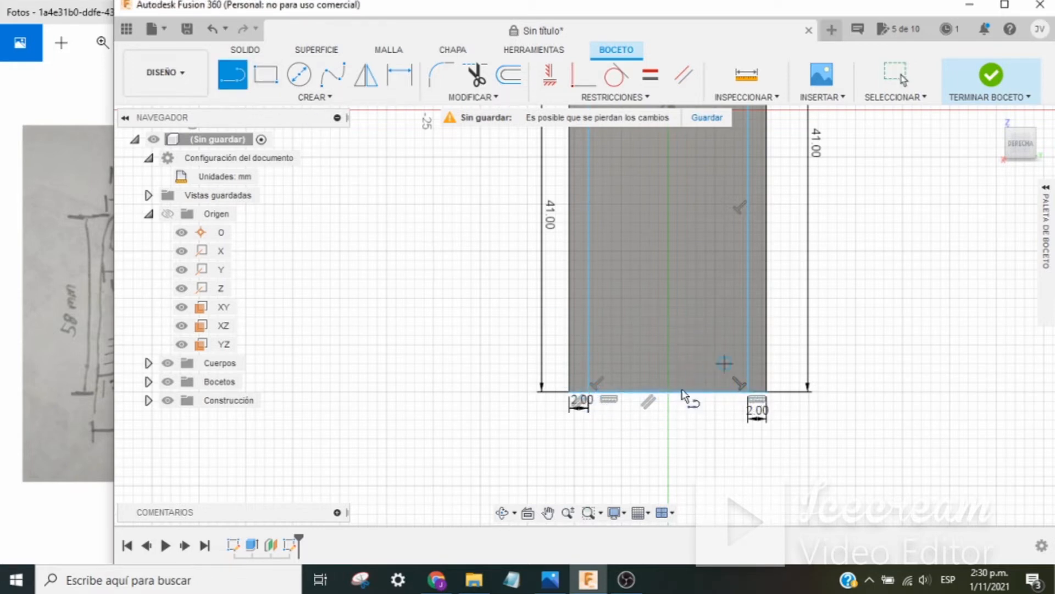
left_click(586, 393)
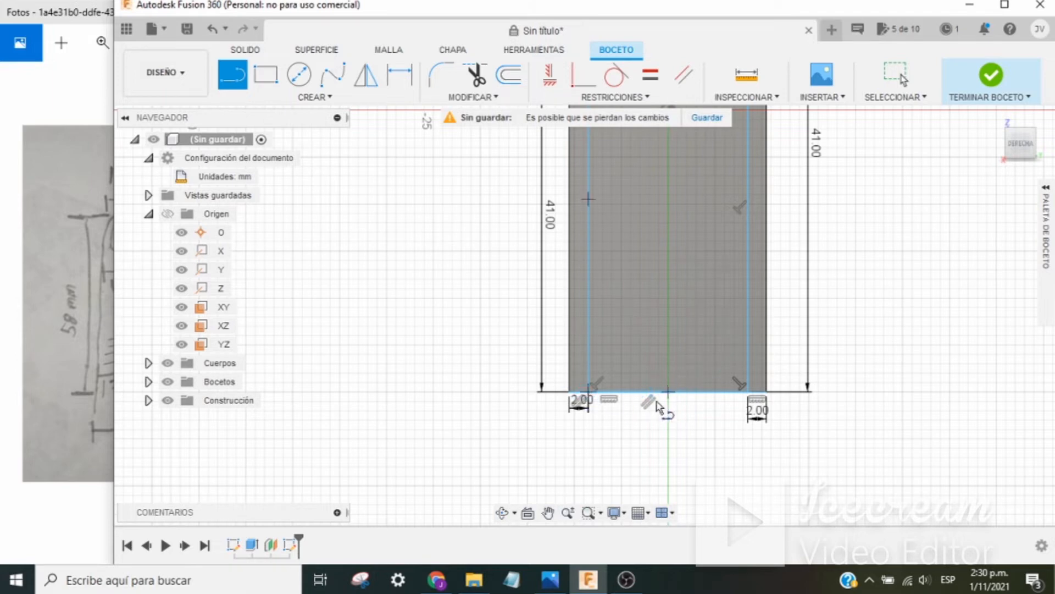
left_click(748, 393)
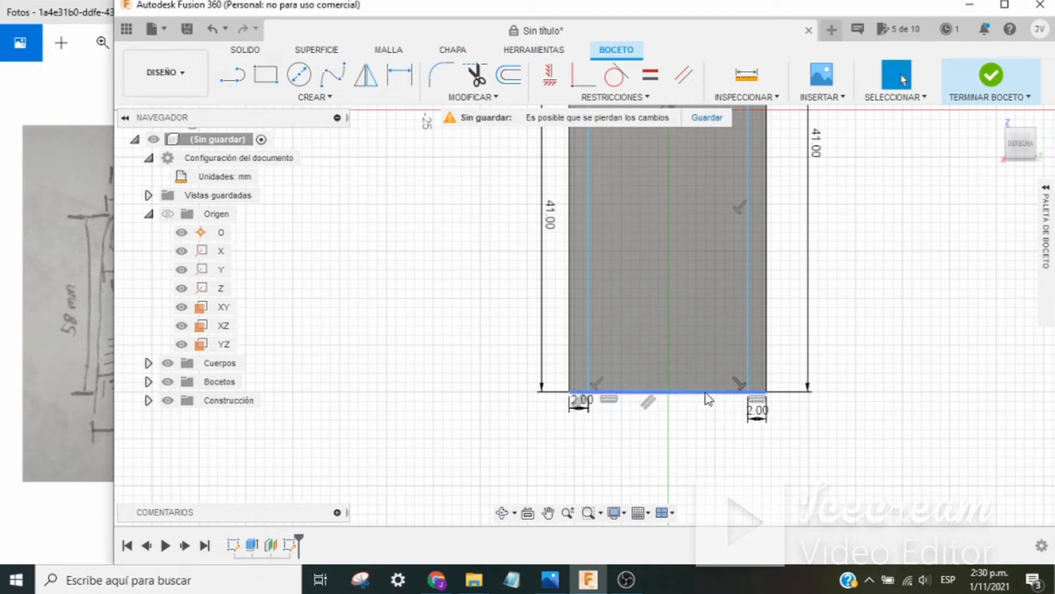
key("Escape")
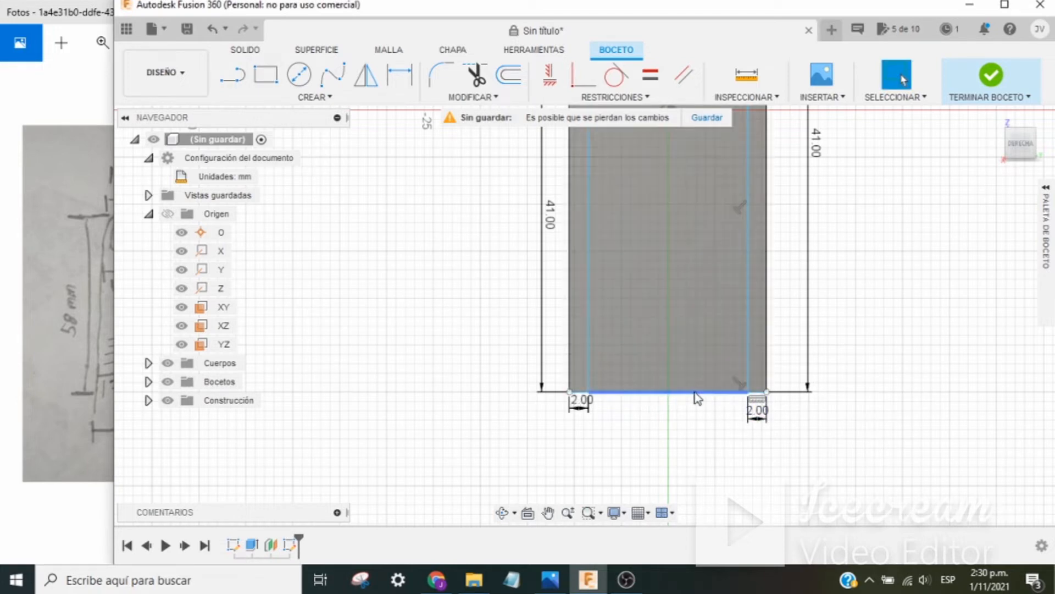
Delete the base line between the two long inner lines and reposition the two 2.00 mm offset dimensions beneath the base
left_click(695, 392)
key("Delete")
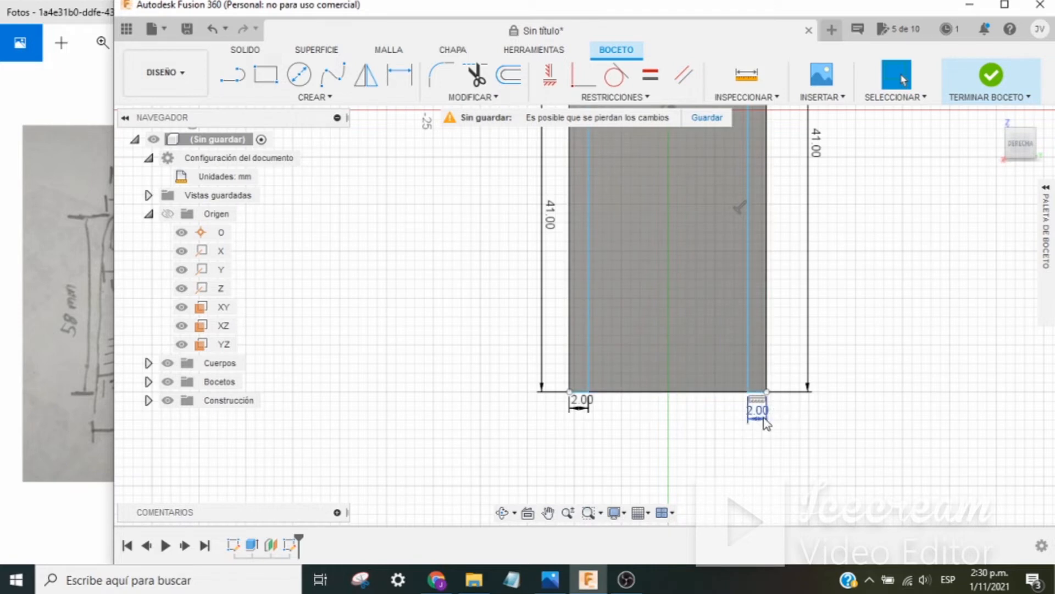
left_click_drag(765, 421, 763, 409)
mouse_move(579, 410)
left_mouse_down()
mouse_move(574, 423)
mouse_move(574, 410)
left_mouse_up()
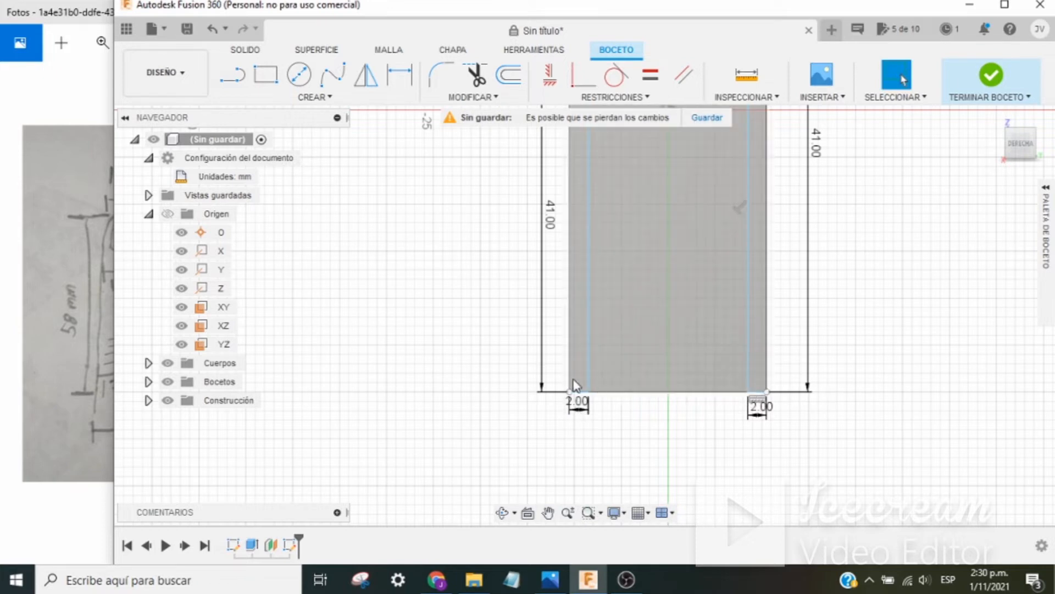
Compare the profile's base and 2.00 mm side offsets with the finger measurement photo, enlarging the photo for reading
scroll(696, 439, "down", 1)
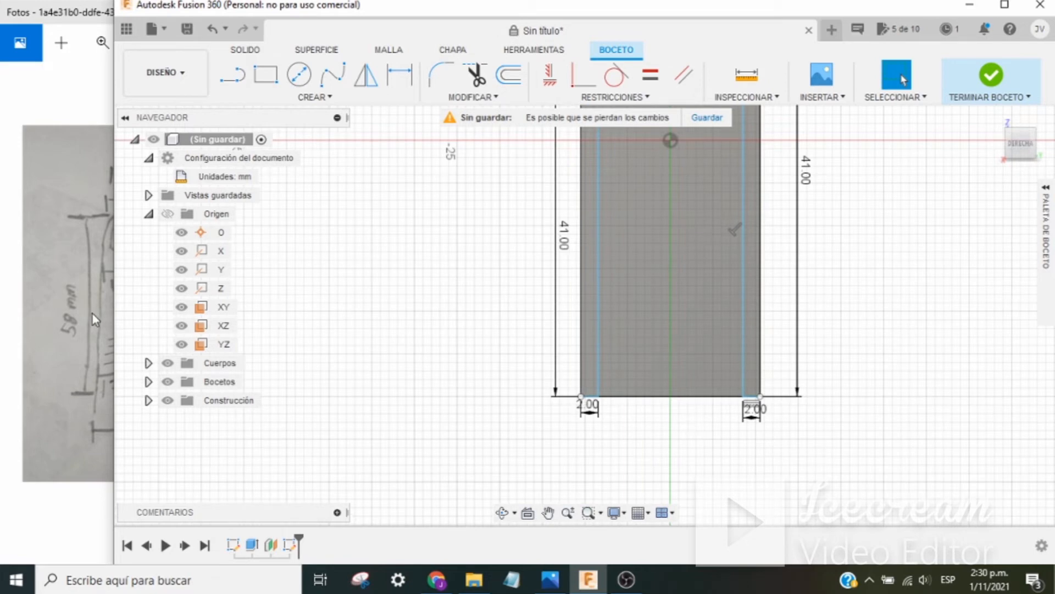
left_click(45, 364)
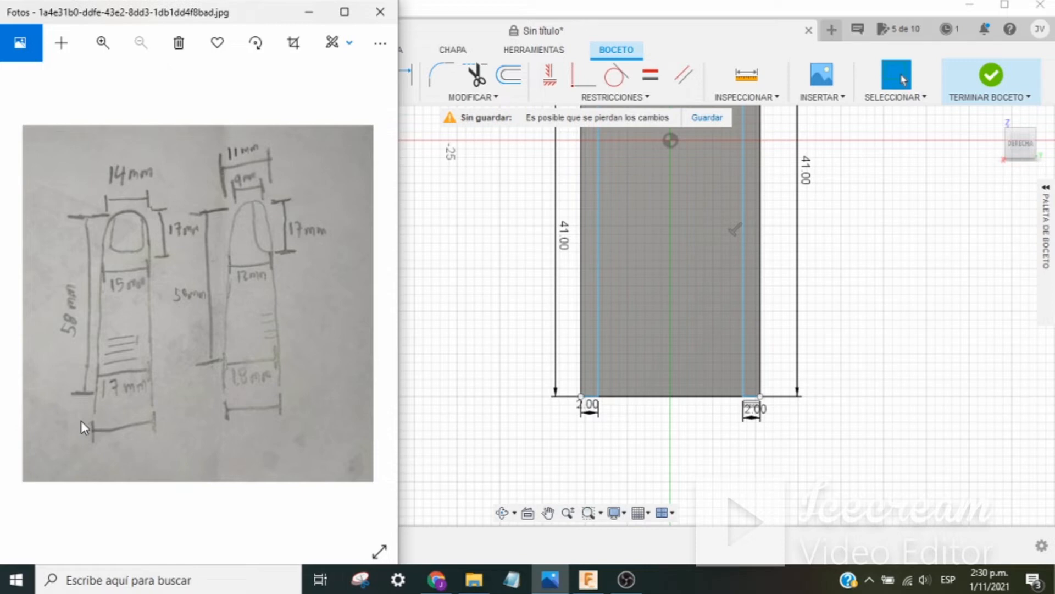
scroll(83, 481, "up", 1, "ctrl")
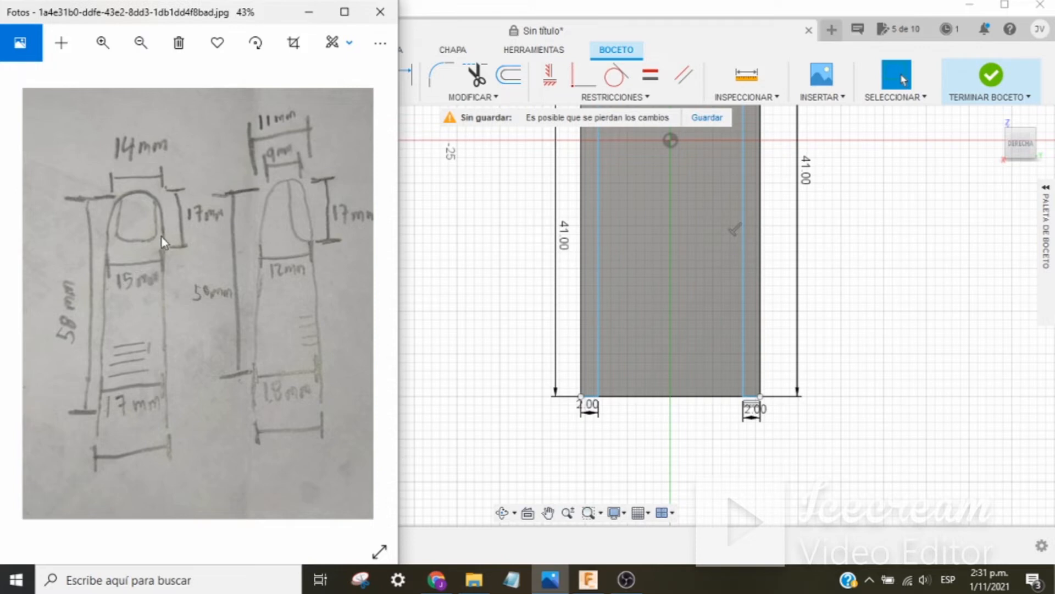
scroll(825, 283, "down", 1)
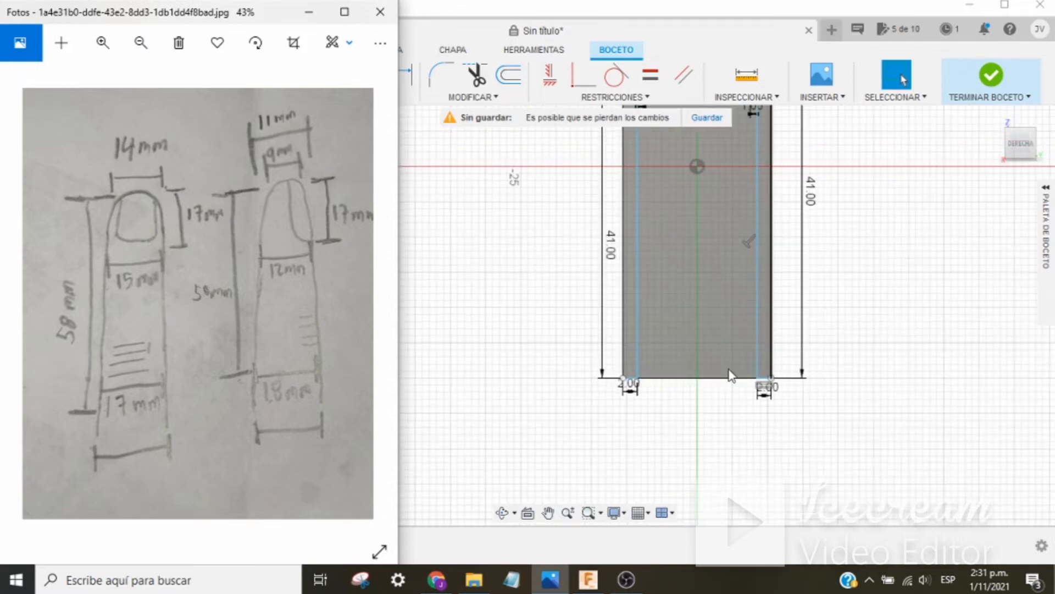
scroll(640, 384, "up", 2)
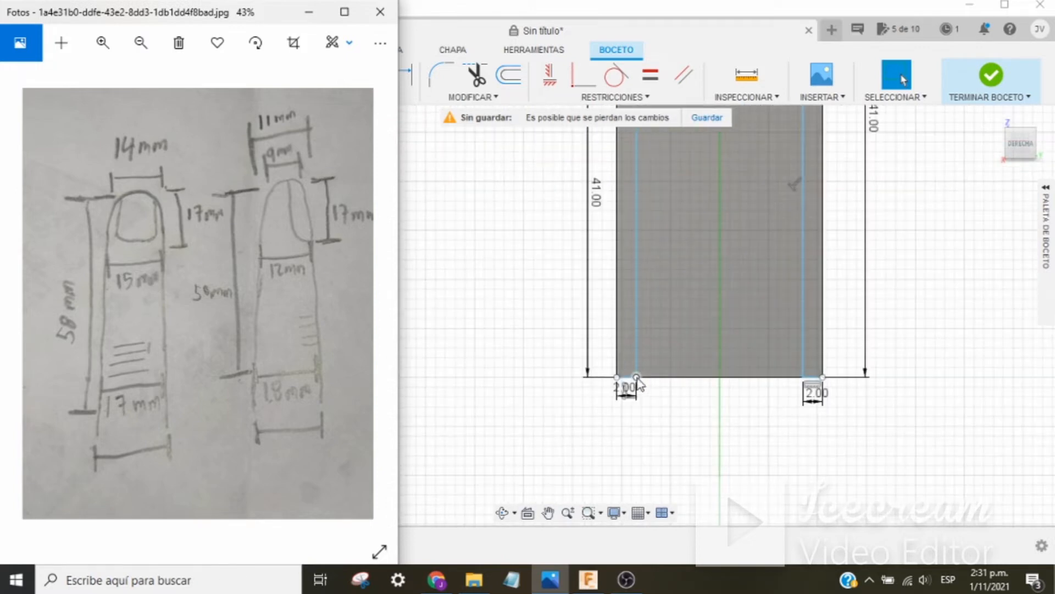
left_click(561, 282)
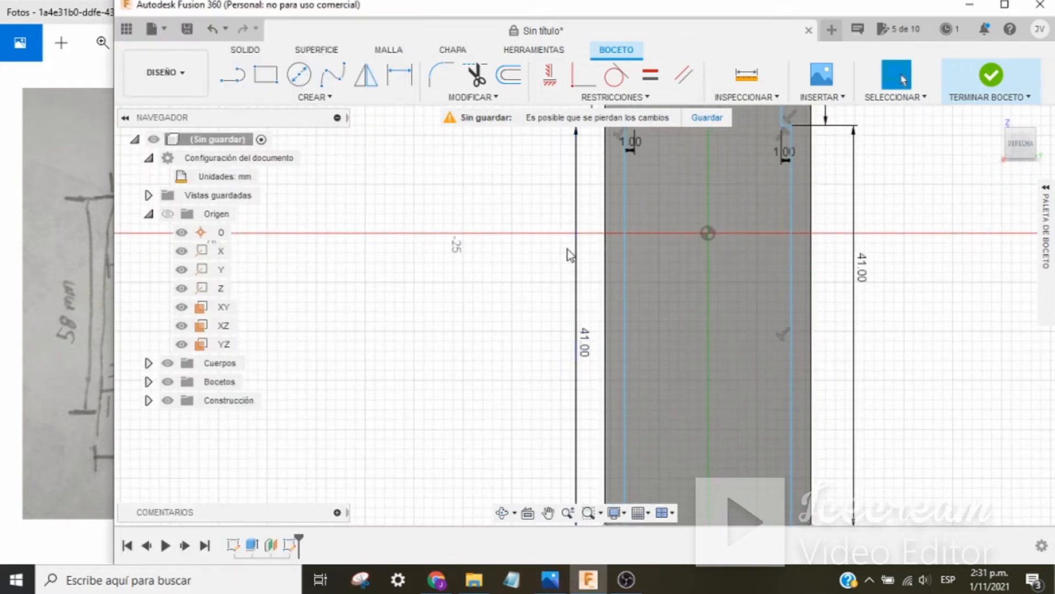
scroll(567, 249, "down", 1)
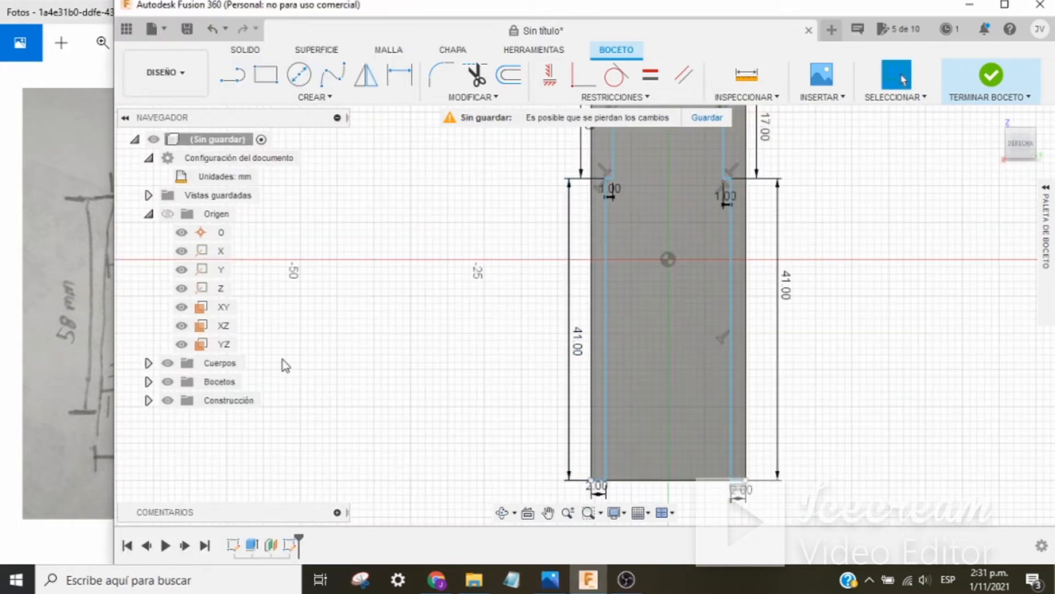
Check the two 41.00 mm long inner lines of the profile against the 17 mm finger width in the measurement photo
left_click(81, 325)
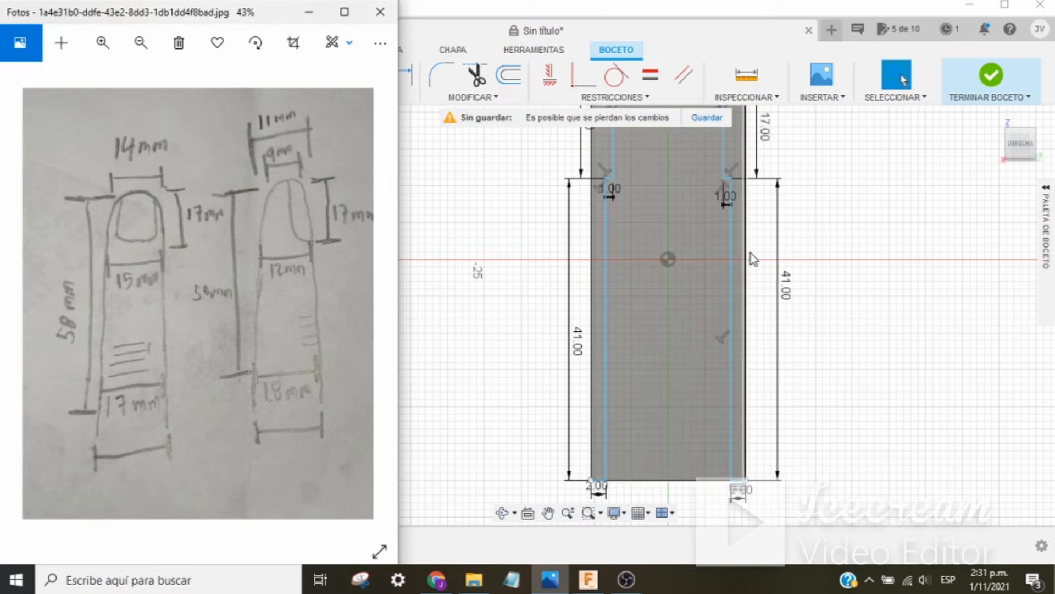
scroll(754, 243, "down", 2)
scroll(694, 230, "up", 5)
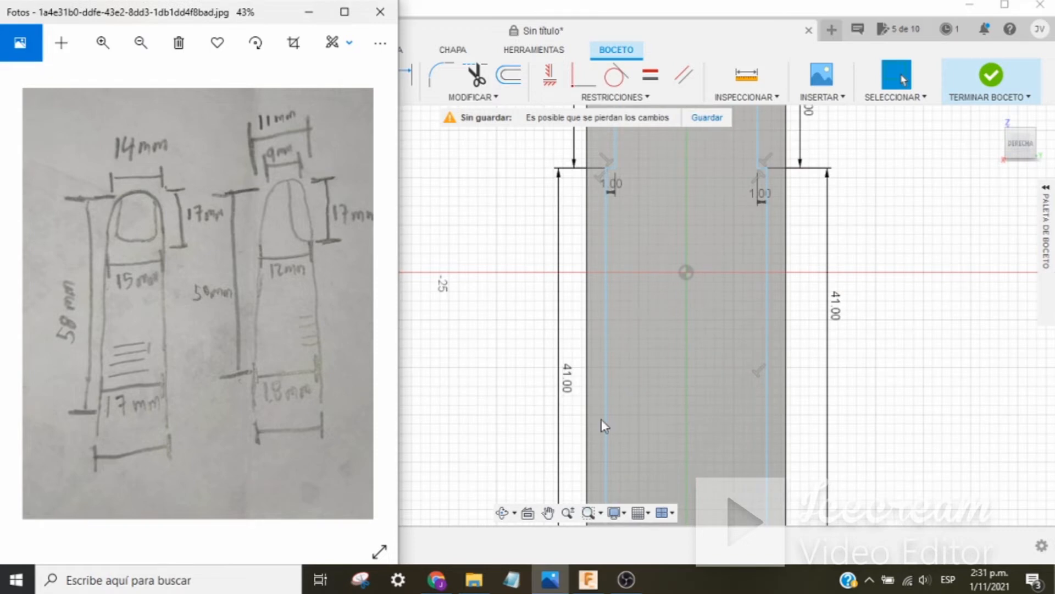
scroll(634, 413, "up", 1)
scroll(627, 415, "down", 2)
mouse_move(627, 410)
middle_mouse_down()
mouse_move(640, 404)
mouse_move(603, 387)
middle_mouse_up()
left_click(611, 391)
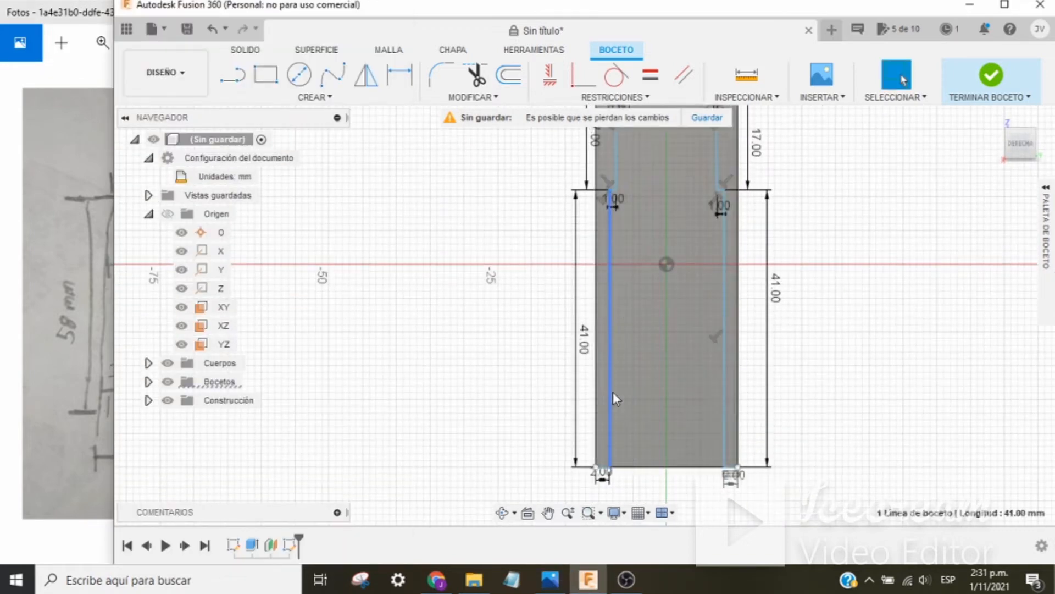
left_click(726, 213)
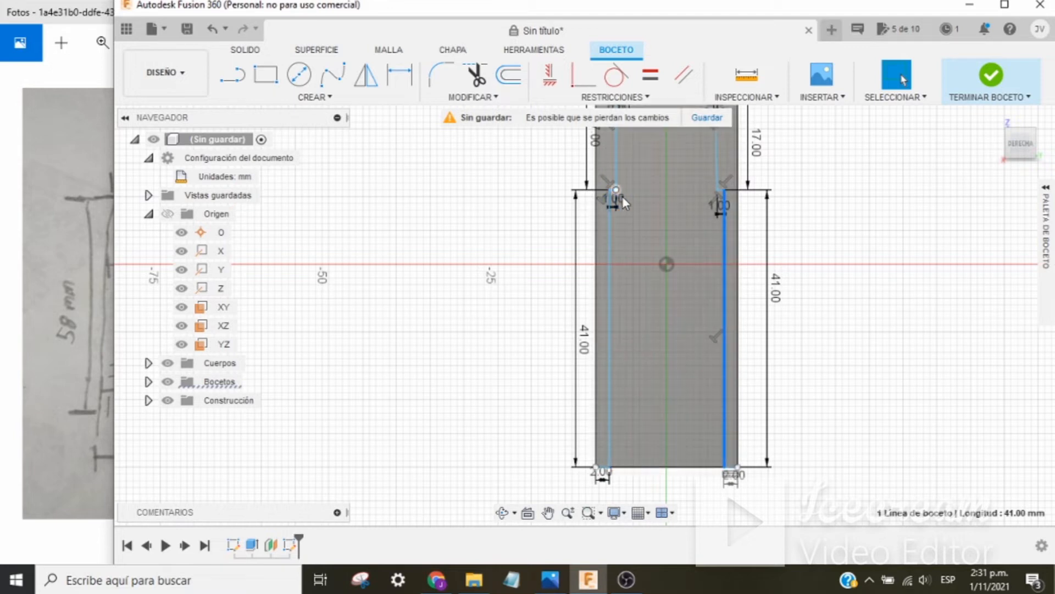
left_click(77, 424)
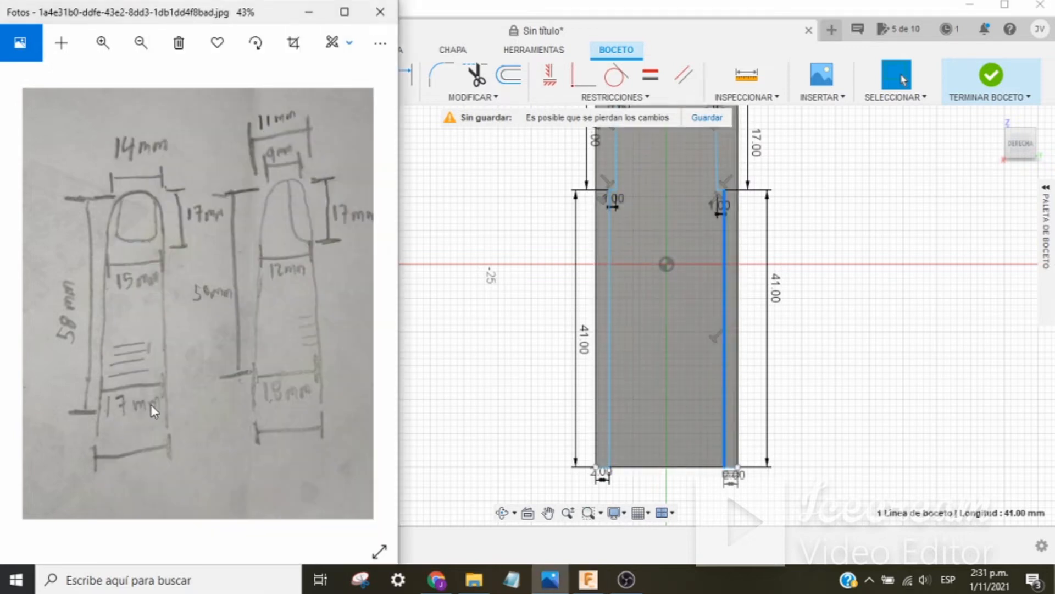
left_click(660, 301)
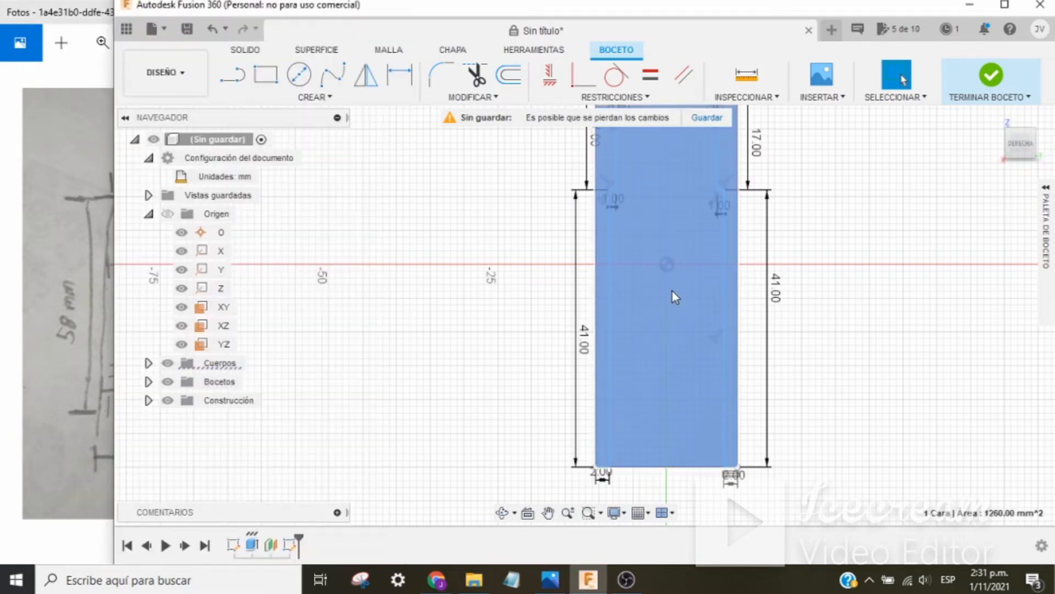
Reposition the two 1.00 mm offset dimensions just below the steps in the finger profile
scroll(672, 291, "up", 3)
middle_click_drag(681, 235, 676, 324)
left_click(478, 306)
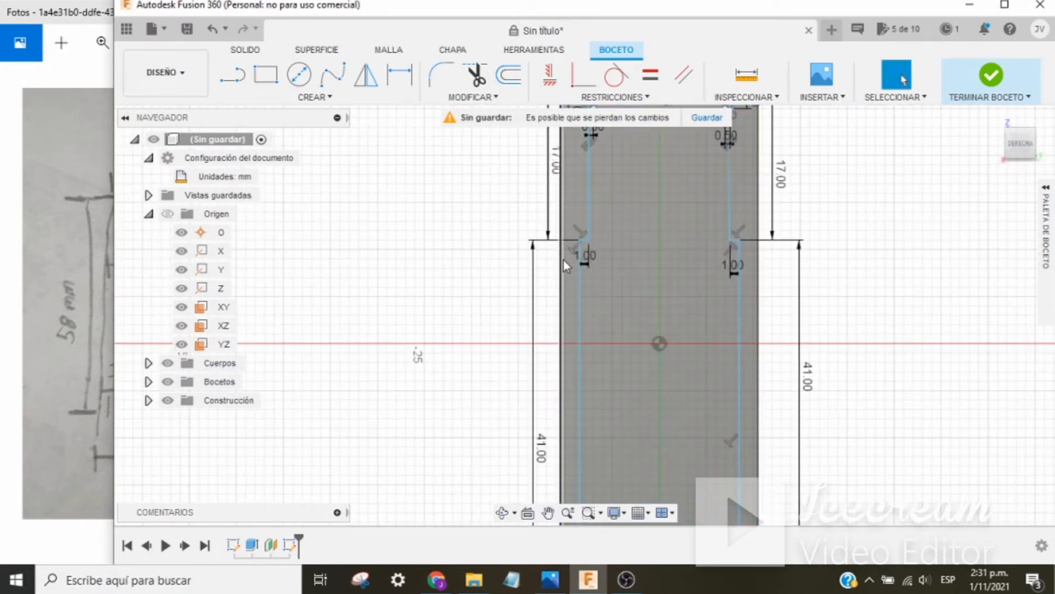
left_click(581, 241)
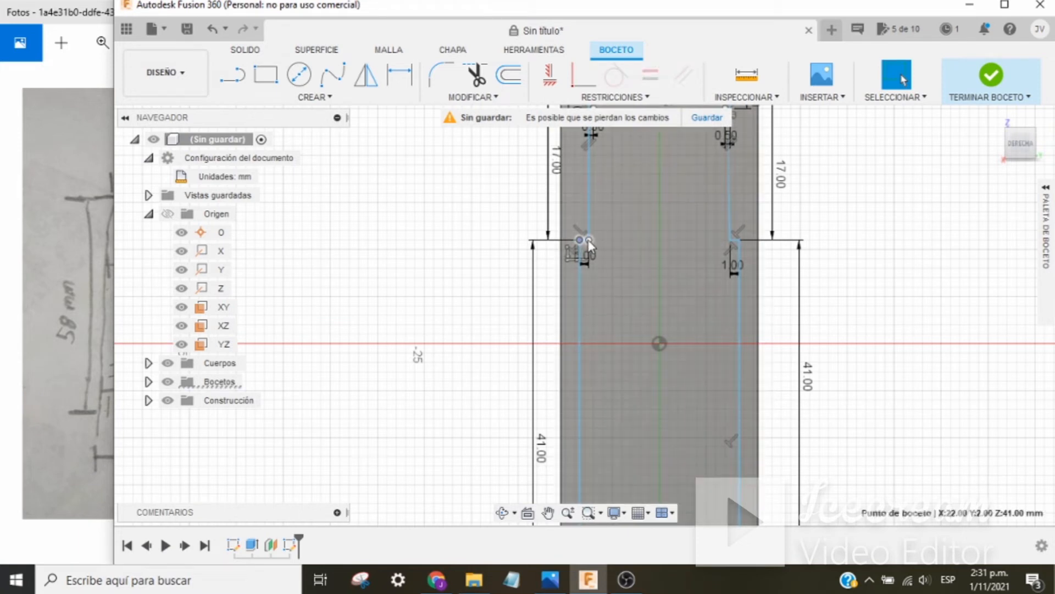
mouse_move(589, 266)
left_mouse_down()
mouse_move(588, 288)
mouse_move(589, 275)
left_mouse_up()
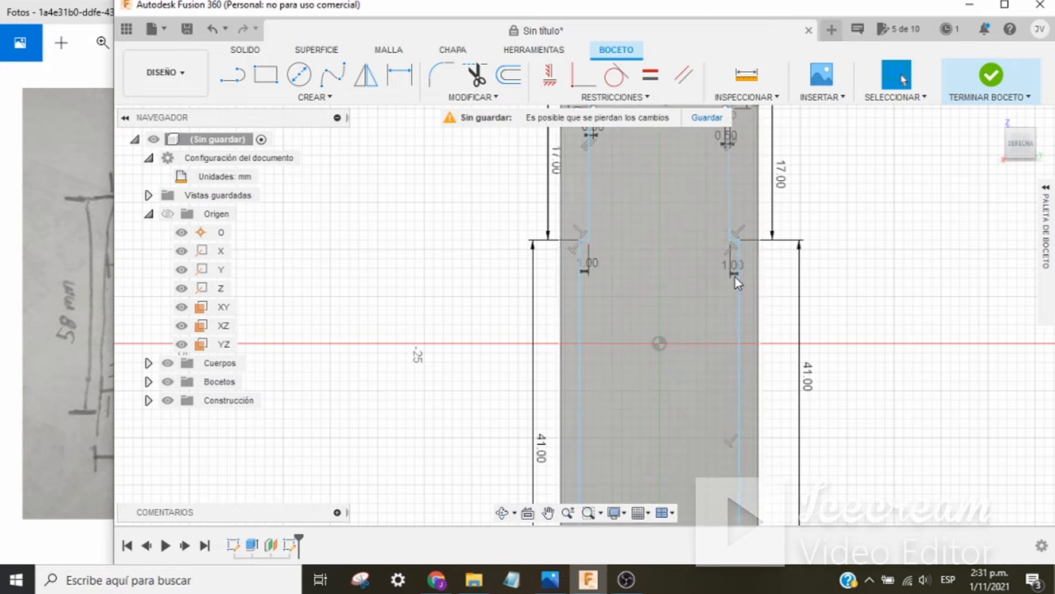
mouse_move(735, 276)
left_mouse_down()
mouse_move(735, 262)
mouse_move(733, 275)
left_mouse_up()
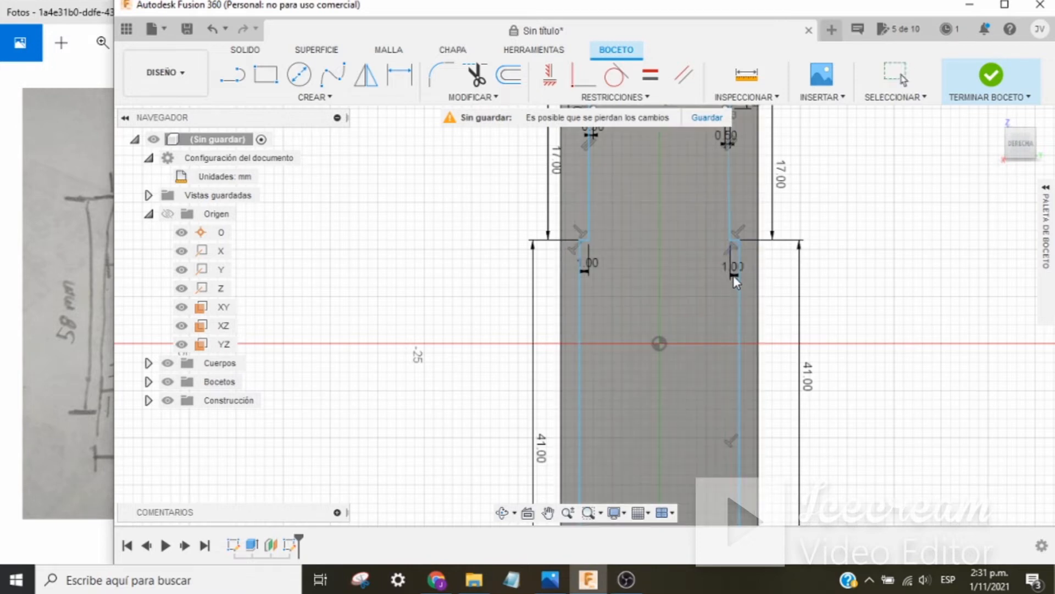
Measure the distance between the two steps' inner corners with a temporary line and compare it with the measurement photo
left_click(234, 77)
left_click(588, 241)
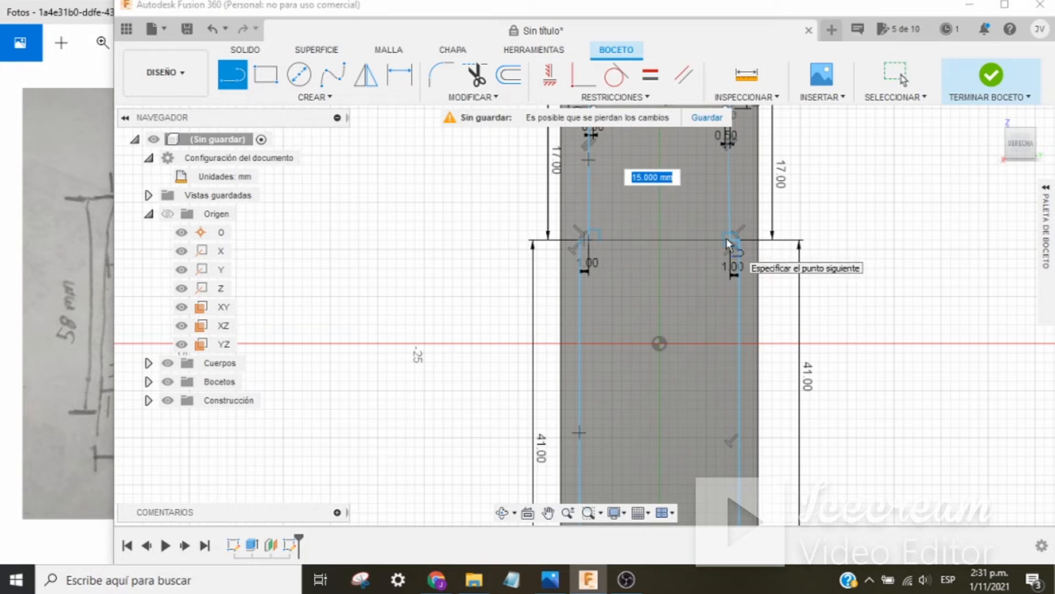
key("Escape")
left_click(107, 297)
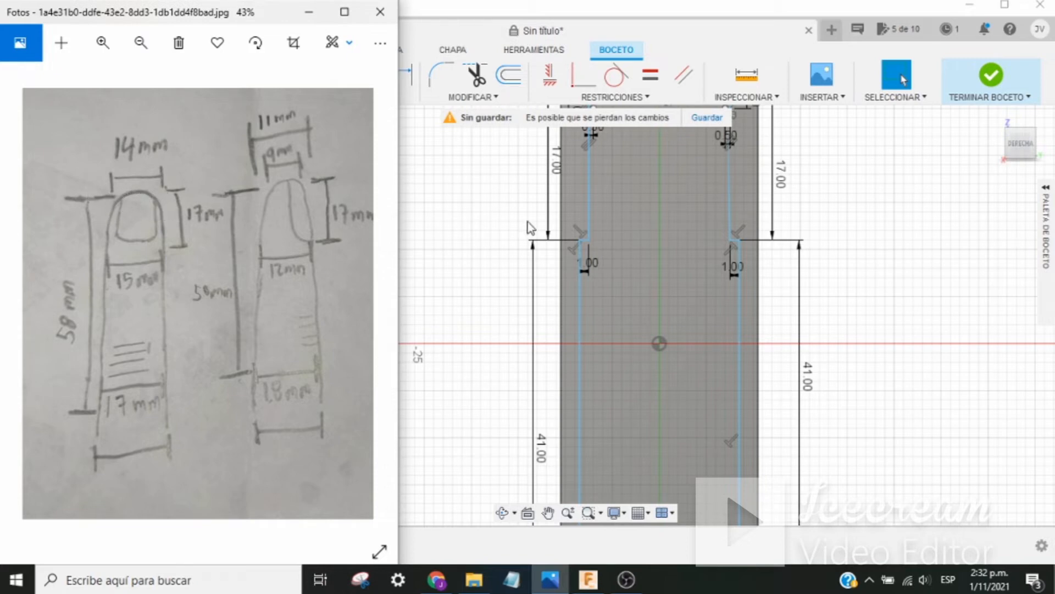
left_click(684, 236)
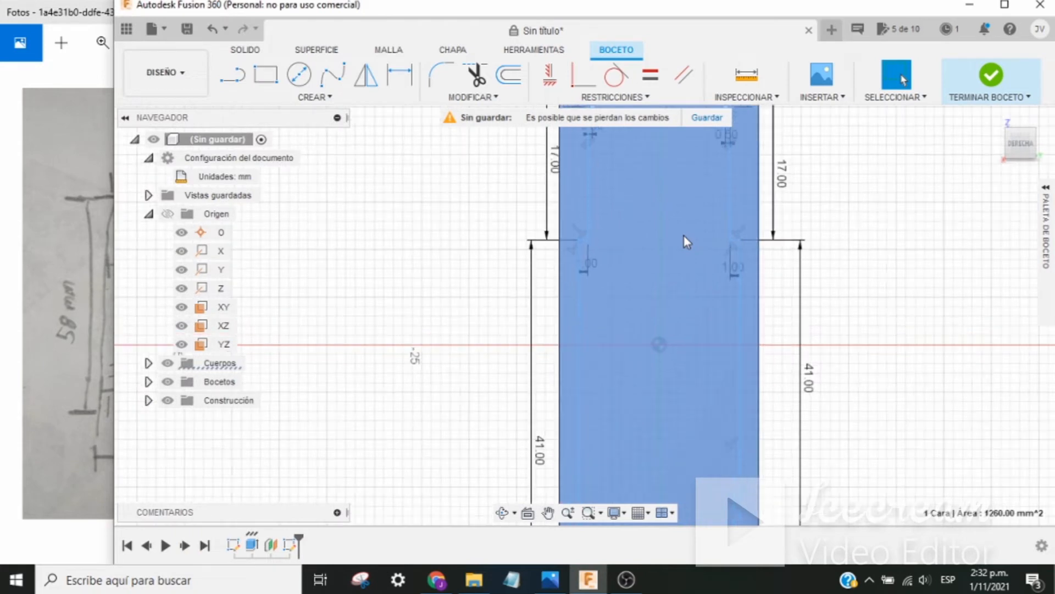
Reposition the two 17.00 mm dimensions beside the profile's upper section and check them against the fingertip length in the photo
middle_click_drag(853, 227, 857, 315)
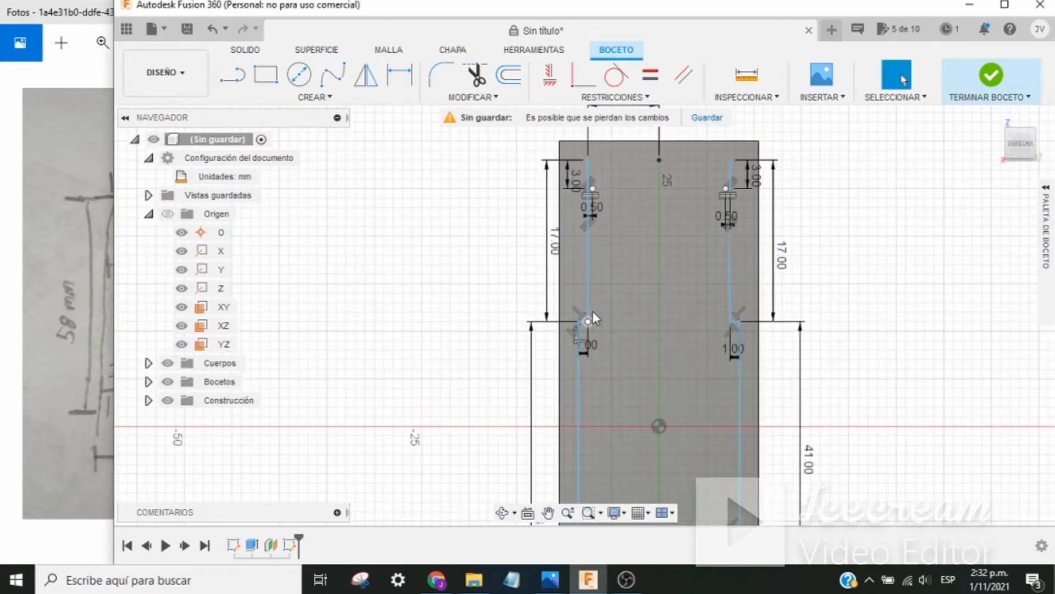
left_click_drag(554, 244, 532, 241)
left_click_drag(783, 254, 789, 254)
left_click(84, 260)
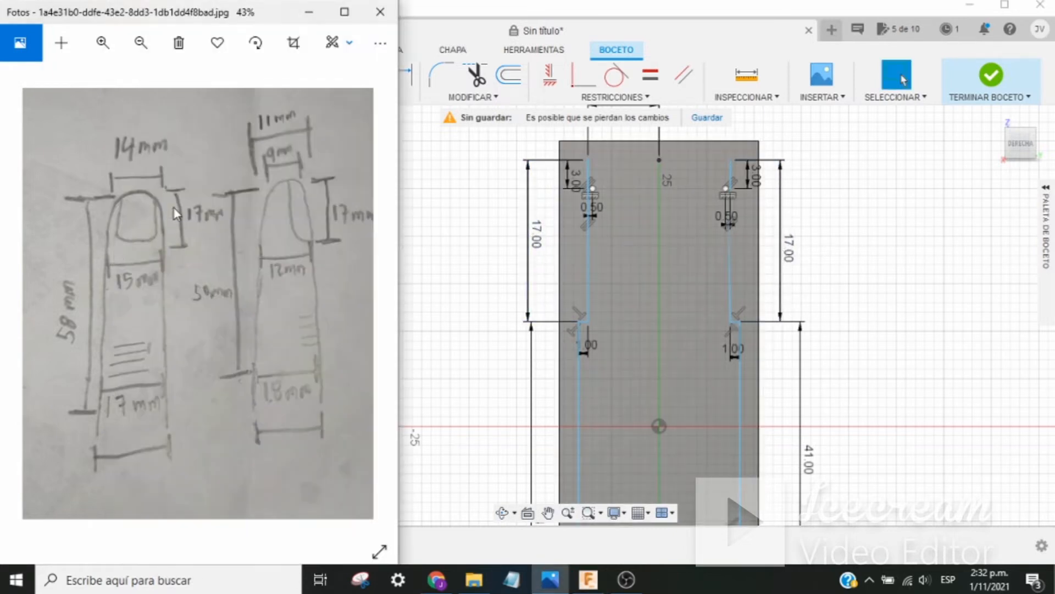
left_click(649, 194)
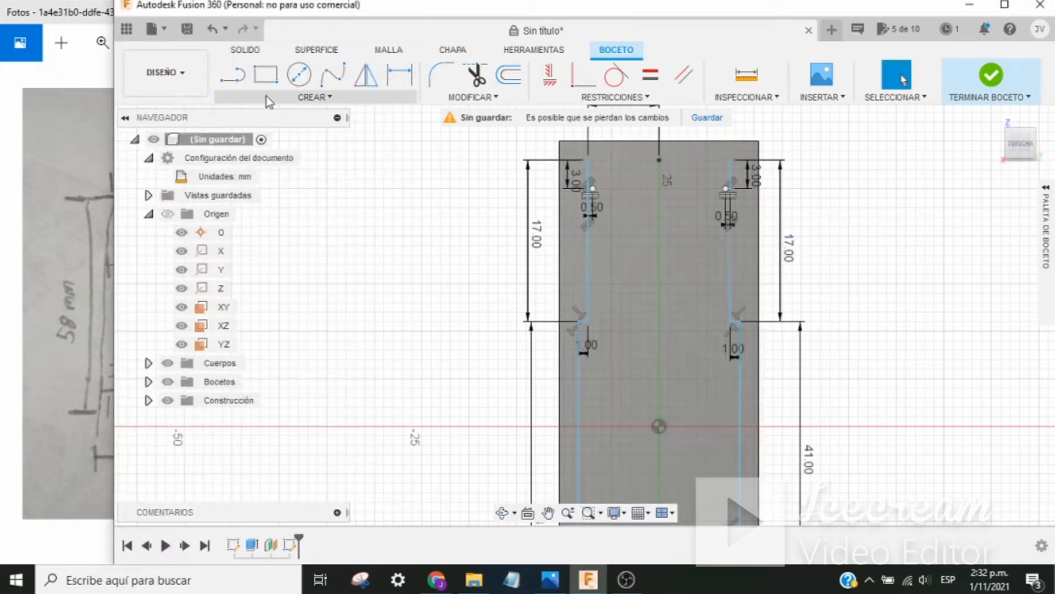
Move the 7.50 mm half-width dimension closer to the block's upper edge
left_click(299, 74)
scroll(681, 220, "down", 1)
scroll(858, 220, "down", 1)
middle_click_drag(823, 190, 814, 256)
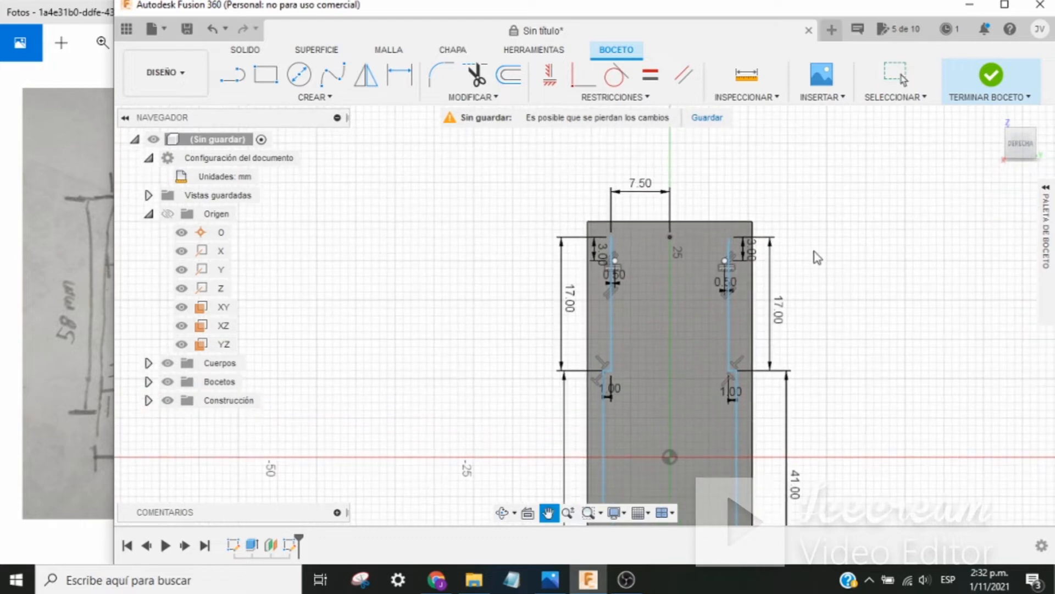
left_click_drag(654, 189, 642, 209)
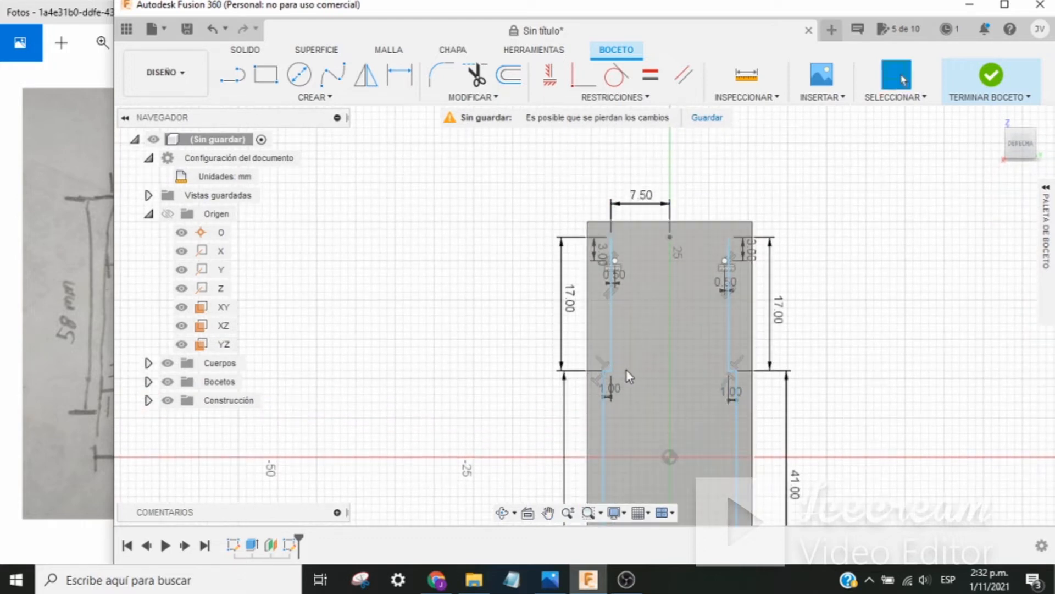
Check the spacing of the two 17 mm inner lines against the 15 mm finger width in the measurement photo
left_click(728, 330)
left_click(612, 325)
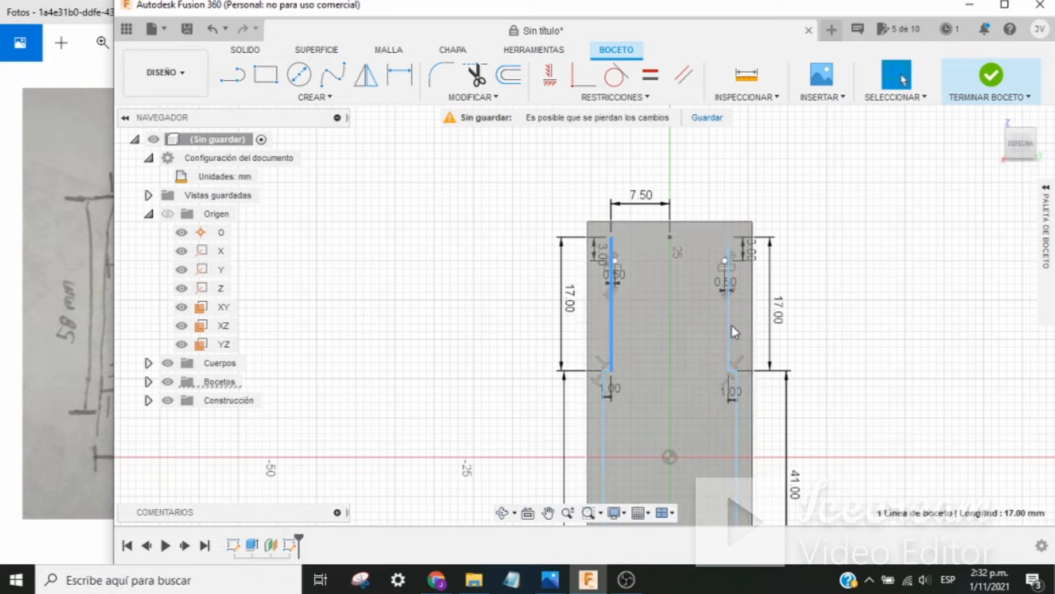
left_click(727, 325)
left_click(94, 334)
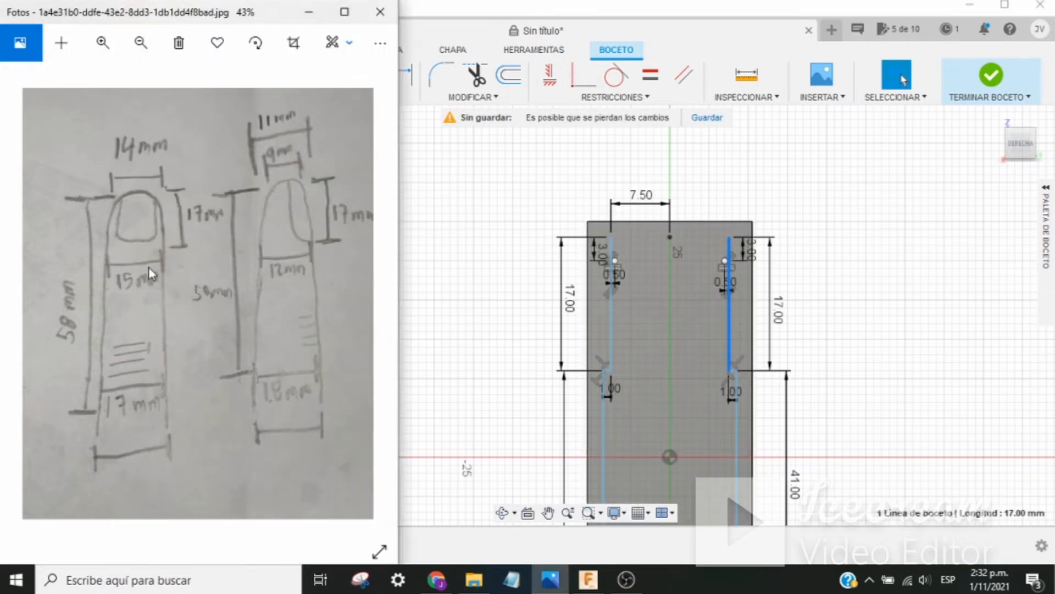
left_click(495, 297)
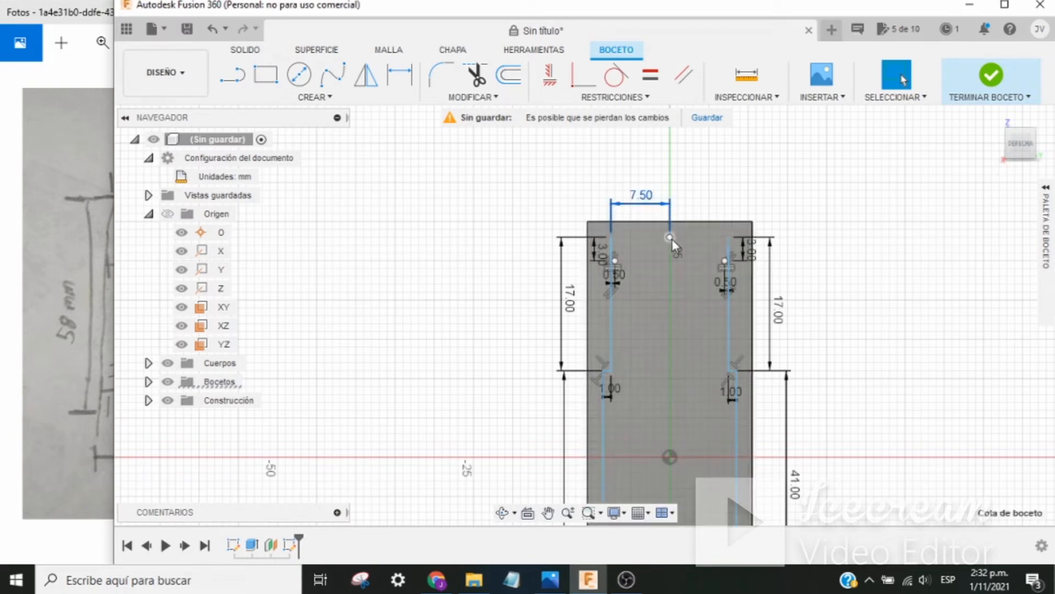
Reposition the 3.00 mm dimension on the profile's left side and inspect the matching dimension on the right side
scroll(627, 250, "down", 1)
scroll(626, 247, "up", 2)
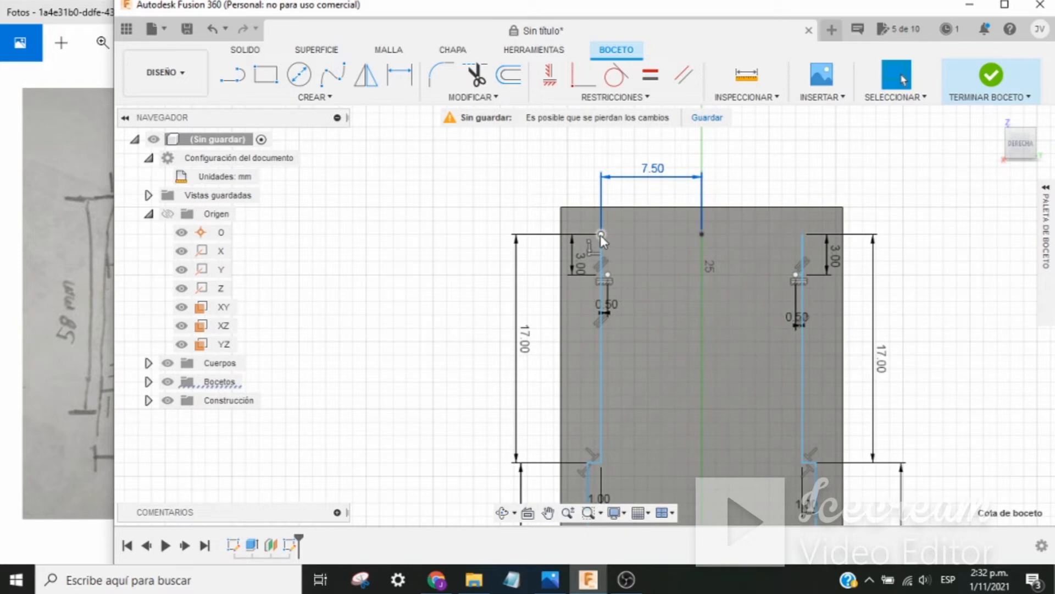
left_click_drag(571, 264, 569, 256)
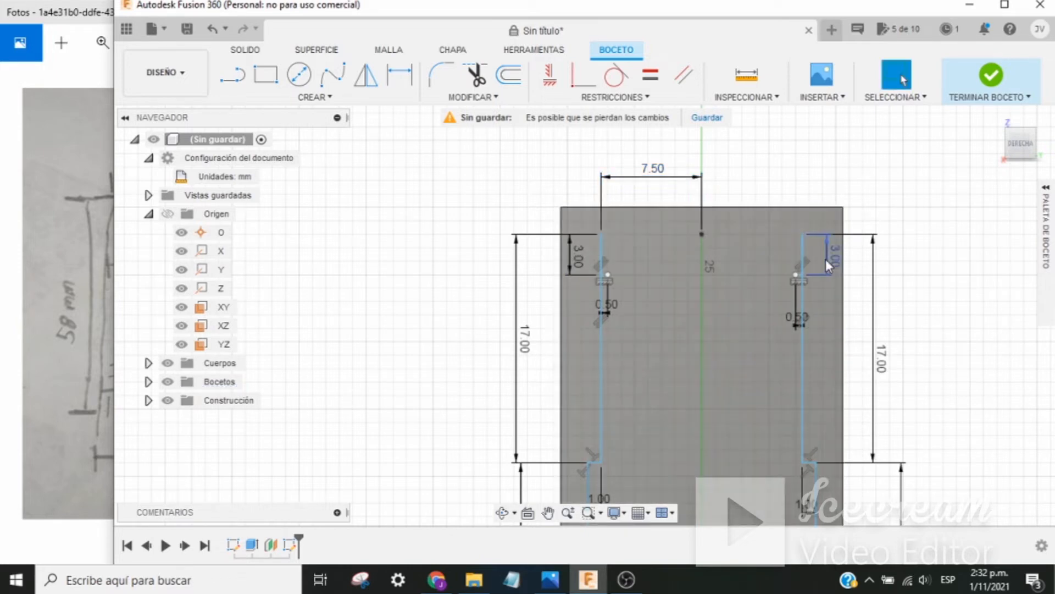
left_click(825, 258)
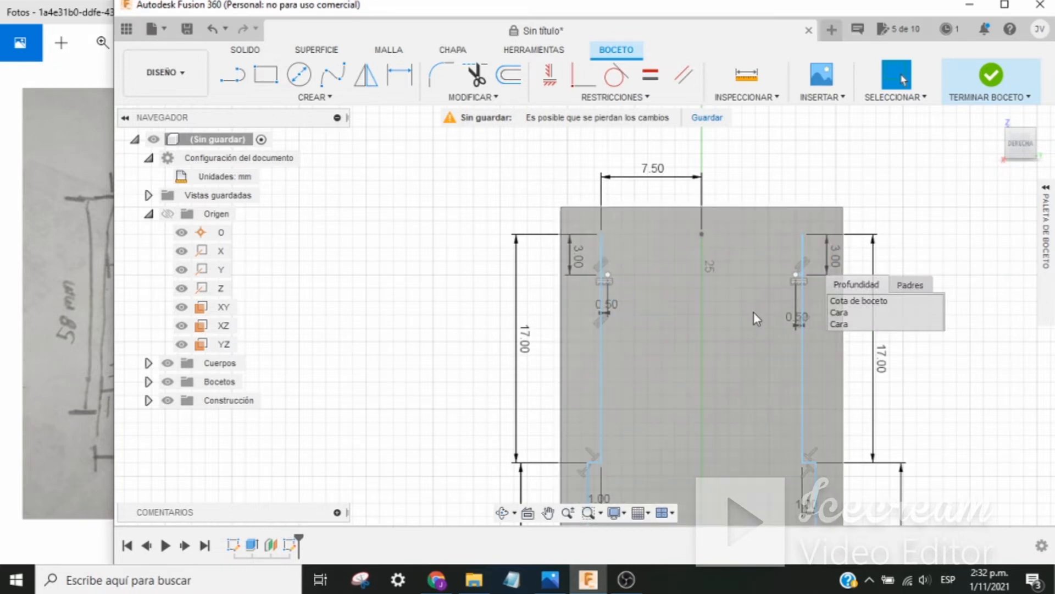
Consult the 14 mm fingertip width in the photo and move the two 0.50 mm offset dimensions closer to their points
left_click(74, 299)
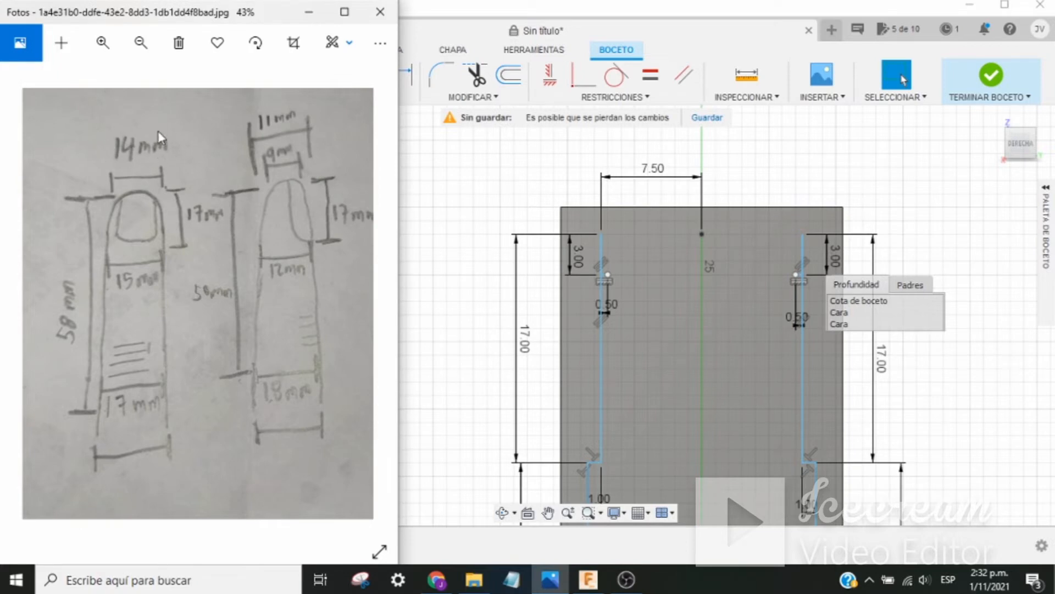
left_click(510, 263)
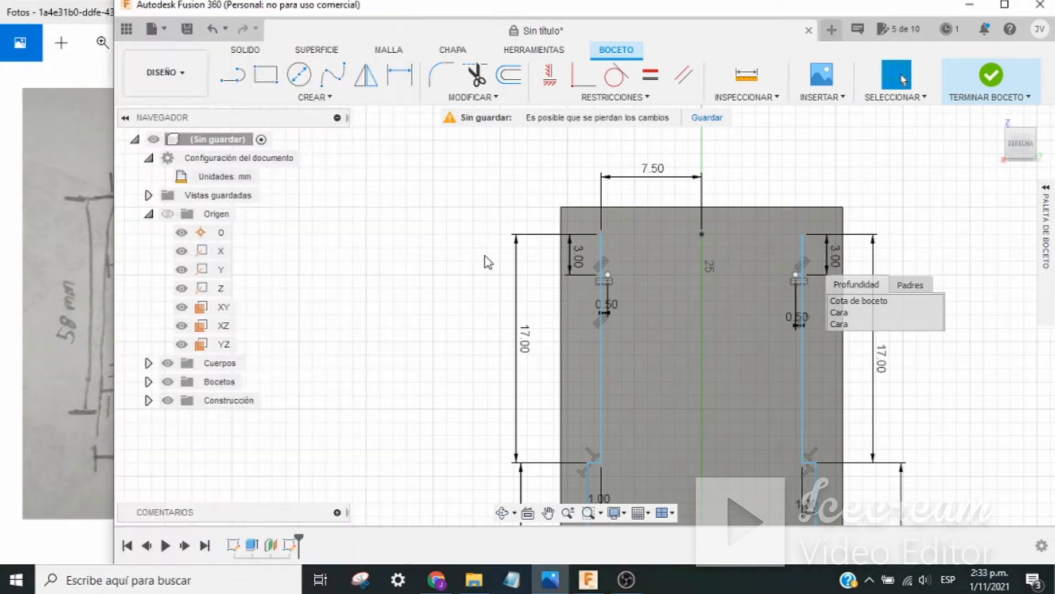
left_click_drag(608, 314, 609, 309)
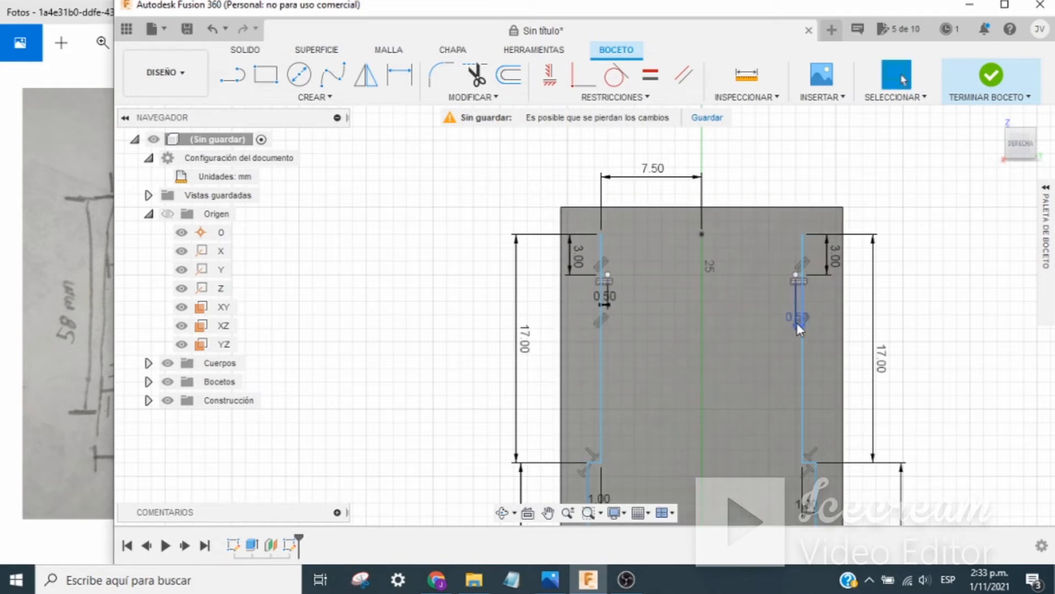
left_click_drag(797, 323, 796, 314)
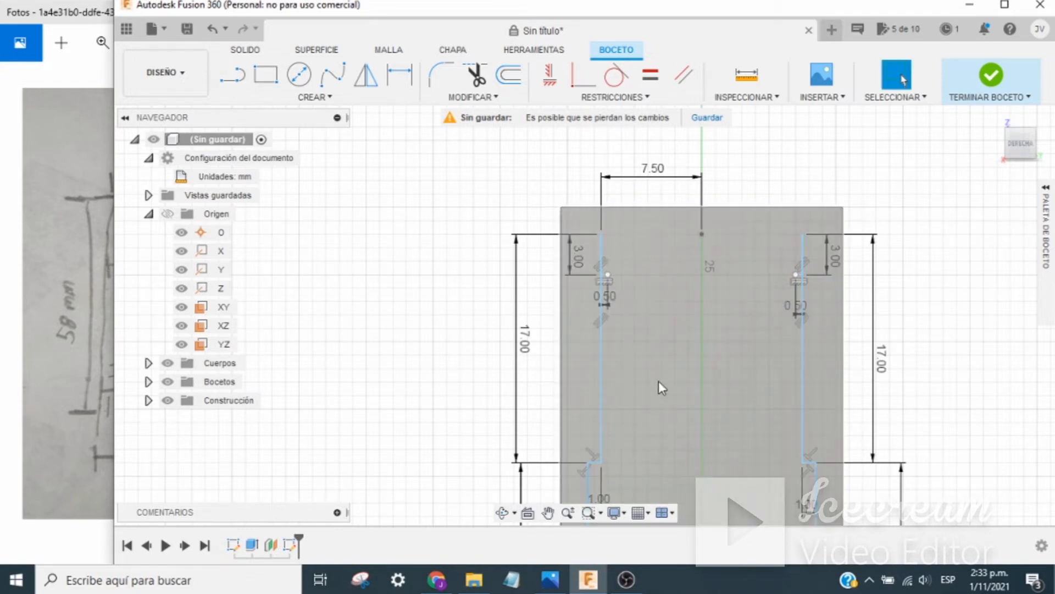
Draw a three-point arc between the inner ends of the two 0.50 mm segments, passing through the centre point at the fingertip
scroll(667, 329, "up", 1)
scroll(667, 328, "down", 3)
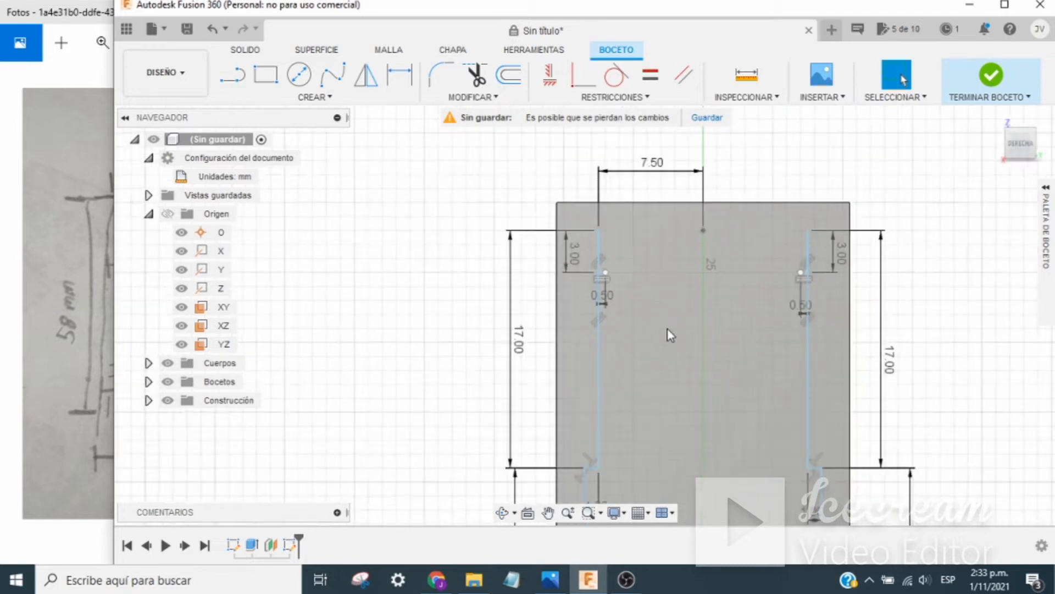
middle_click_drag(836, 373, 815, 244)
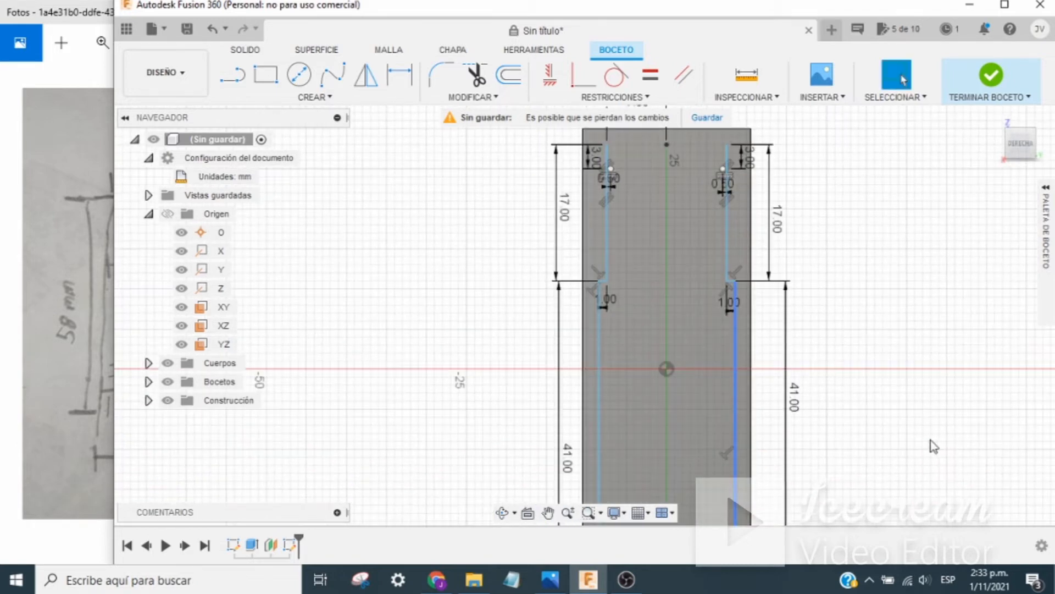
scroll(910, 429, "down", 2)
middle_click_drag(844, 373, 823, 292)
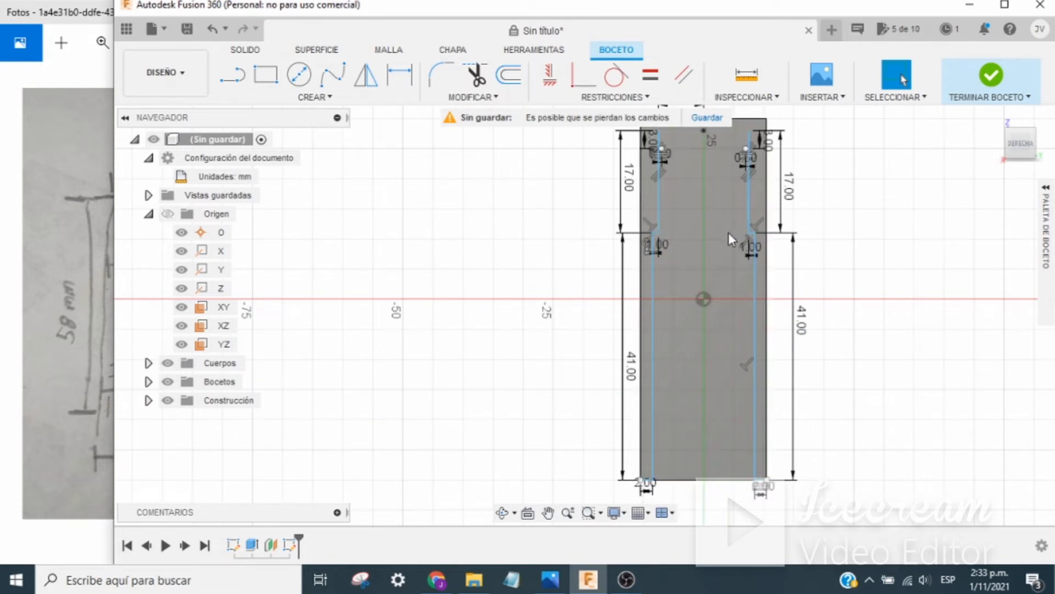
middle_click_drag(847, 264, 838, 412)
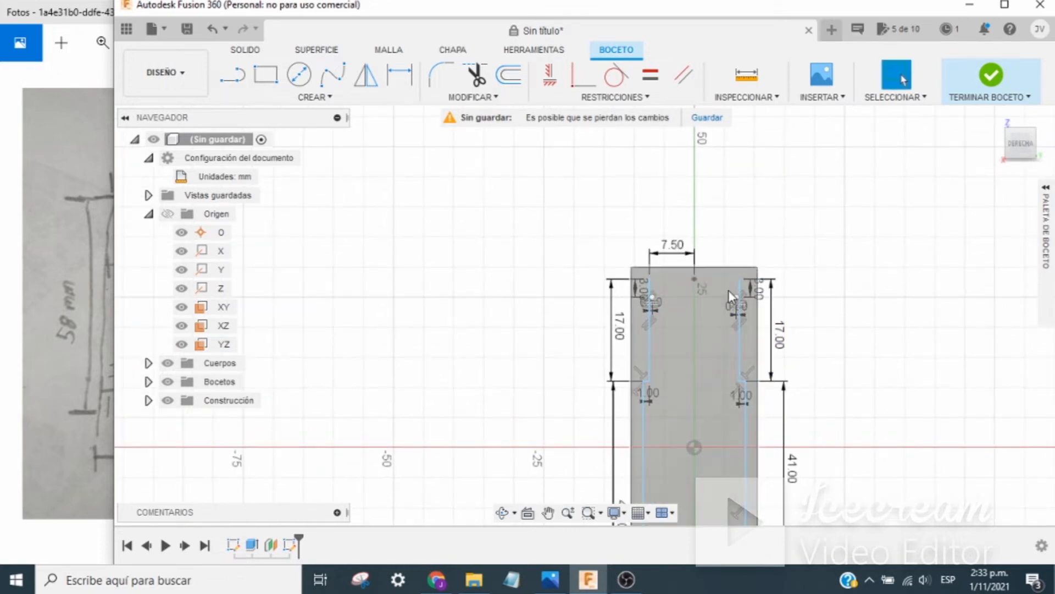
scroll(728, 289, "up", 5)
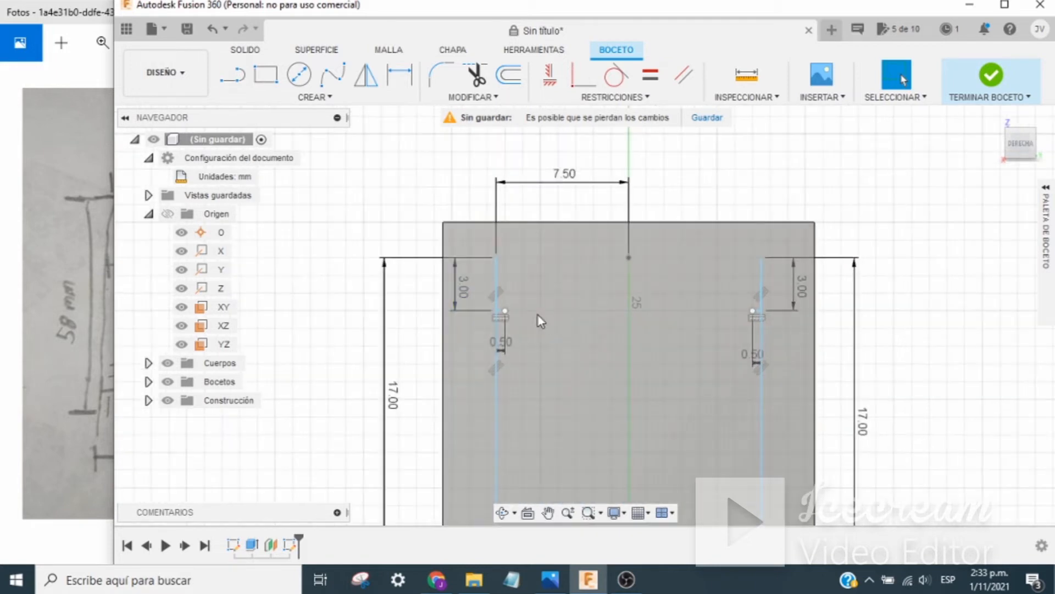
left_click(330, 99)
mouse_move(317, 174)
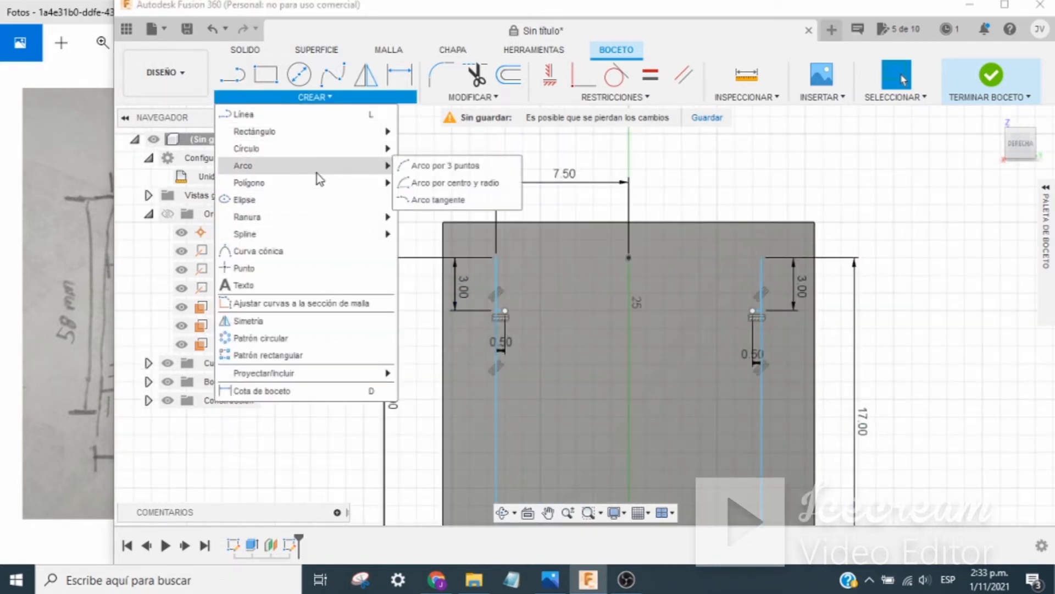
left_click(423, 164)
left_click(501, 309)
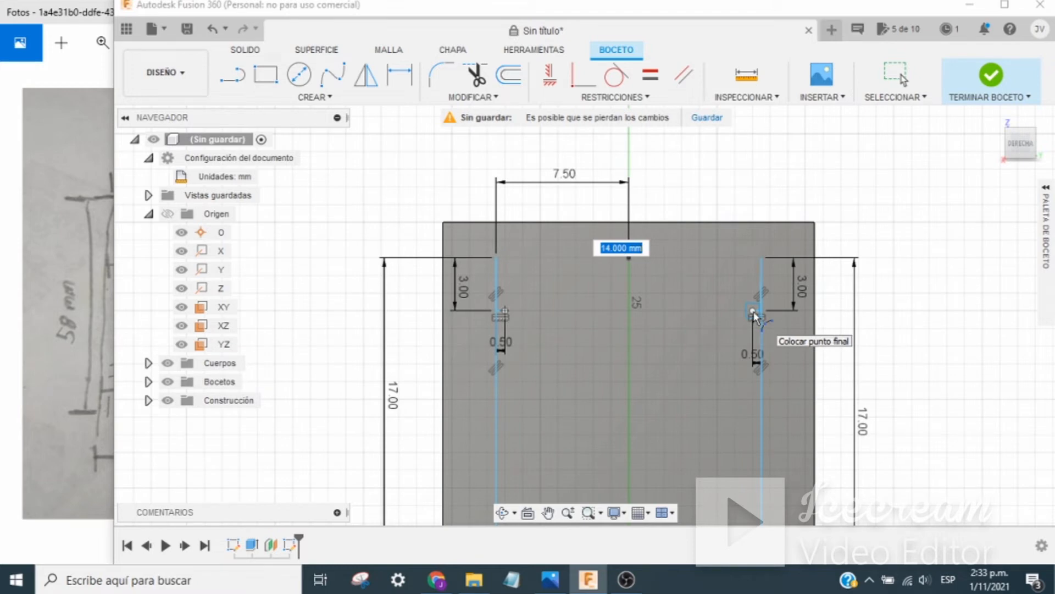
left_click(753, 311)
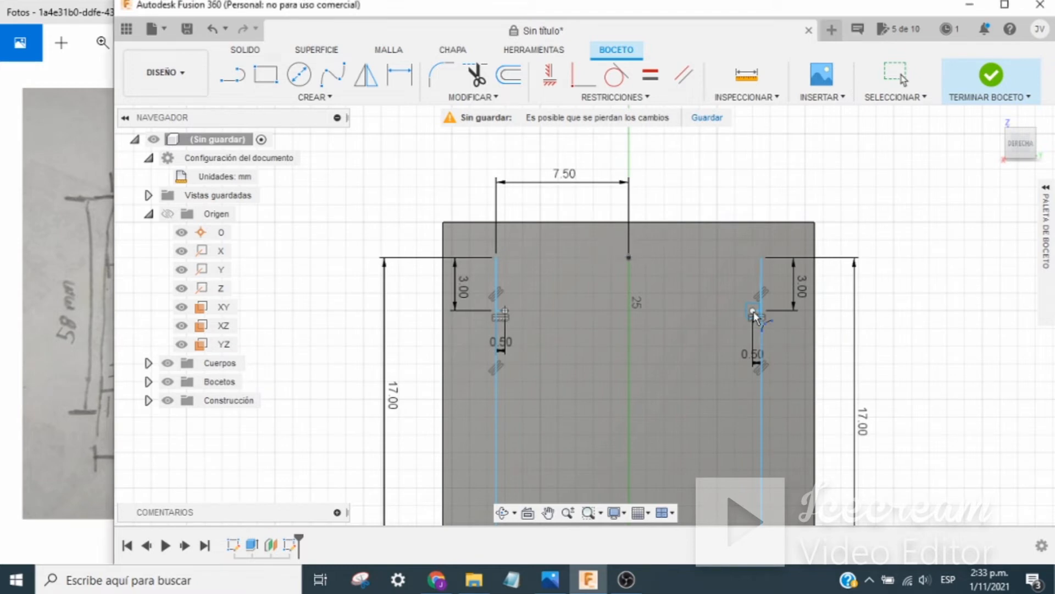
left_click(630, 260)
key("Escape")
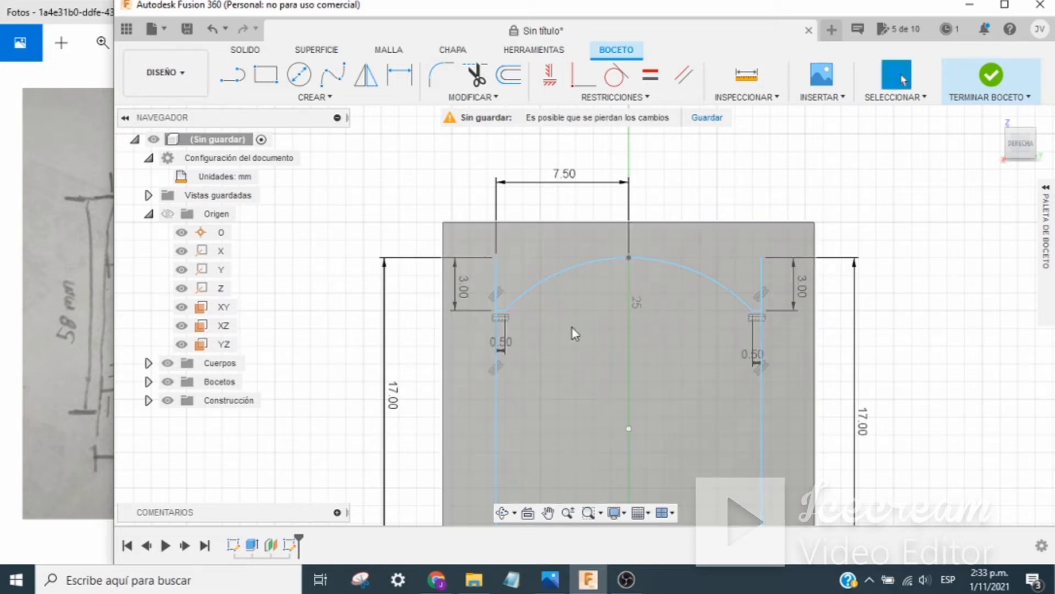
left_click(557, 278)
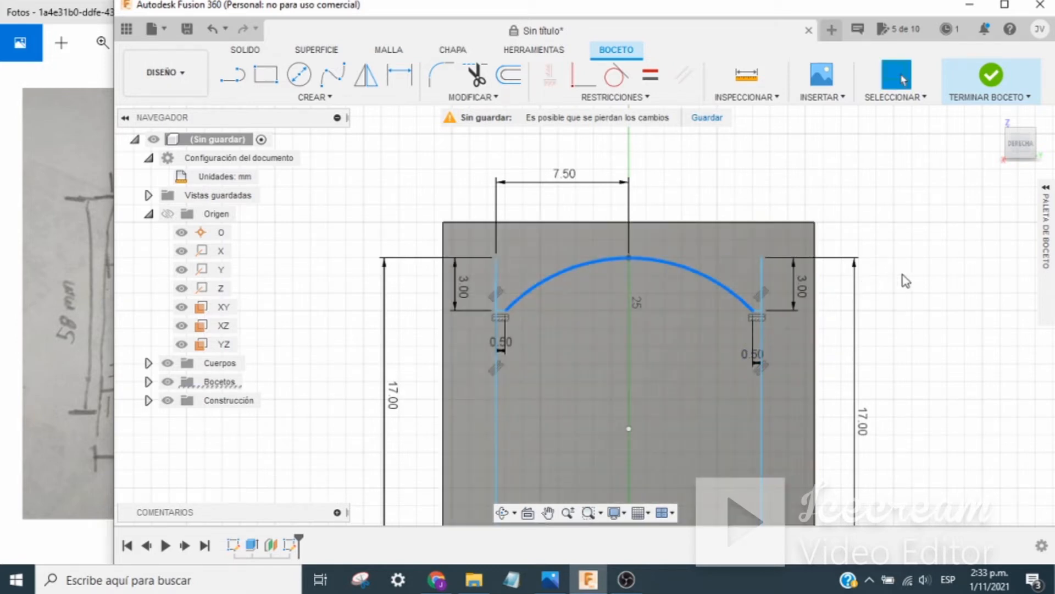
left_click(906, 282)
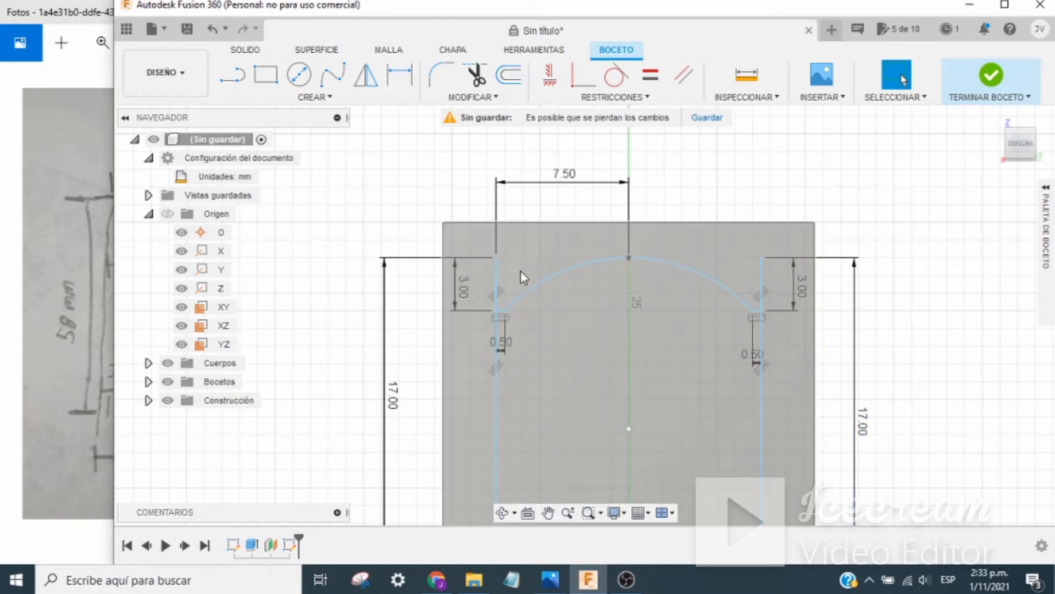
Draw a slanted line from the arc's left end to the inner corner of the left 1.00 mm step
left_click(343, 100)
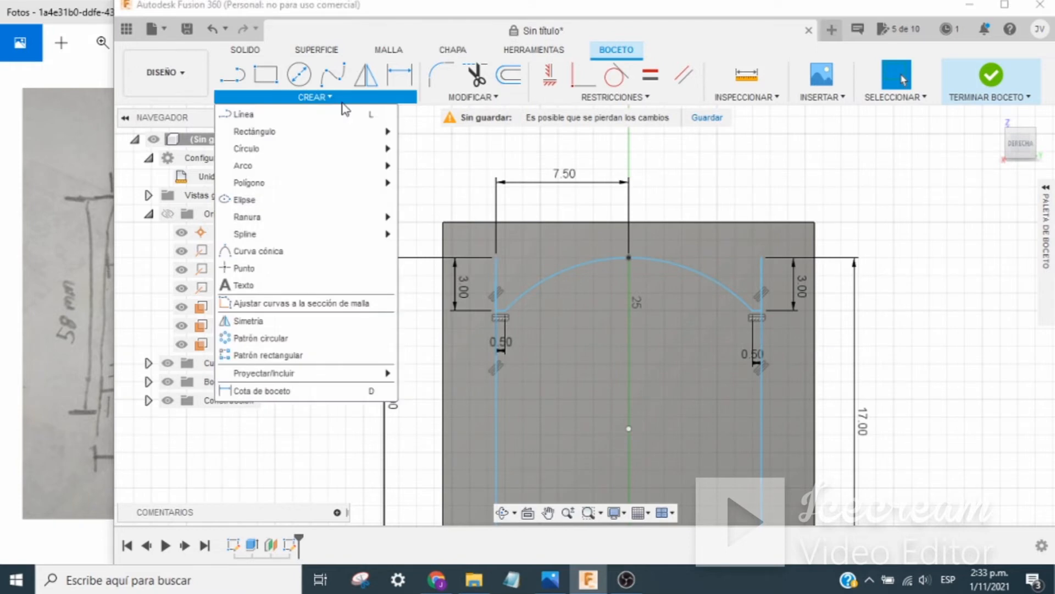
left_click(727, 206)
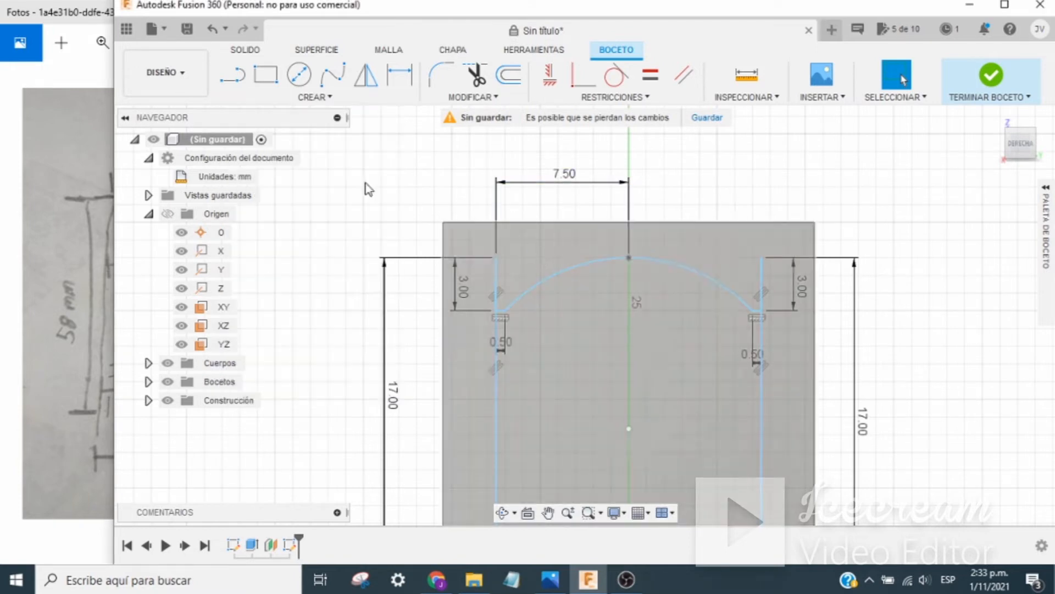
key("l")
scroll(792, 410, "down", 2)
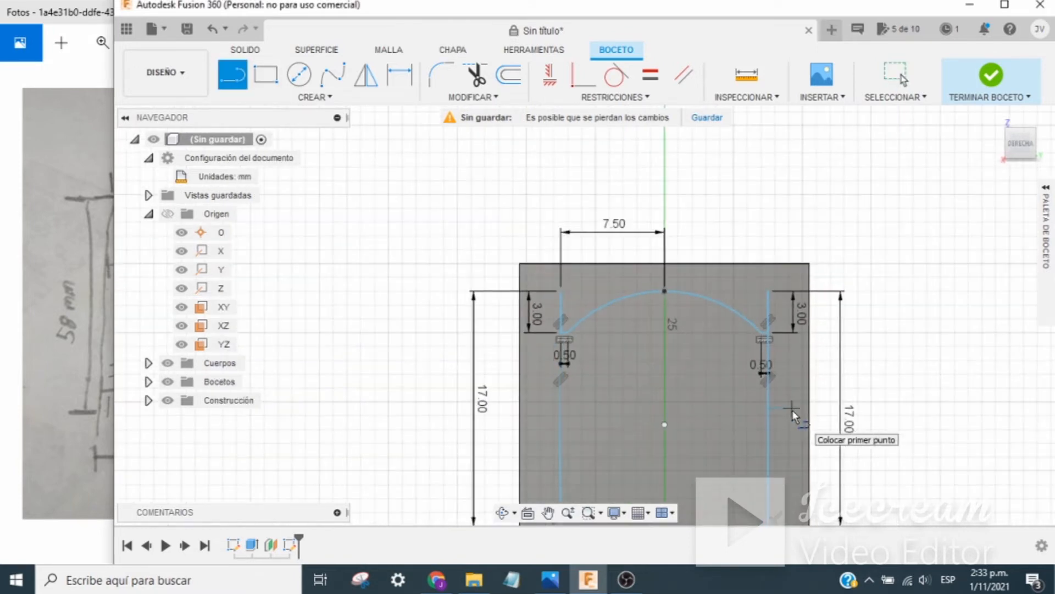
scroll(793, 410, "down", 2)
middle_click_drag(884, 456, 869, 292)
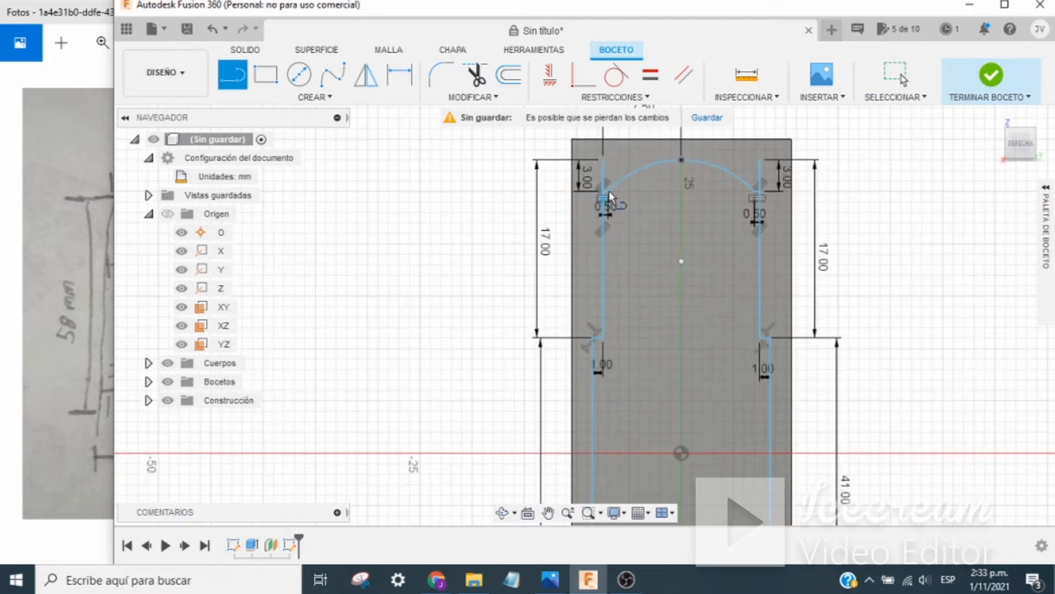
scroll(610, 198, "up", 5)
mouse_move(638, 220)
middle_mouse_down()
mouse_move(647, 241)
mouse_move(628, 370)
middle_mouse_up()
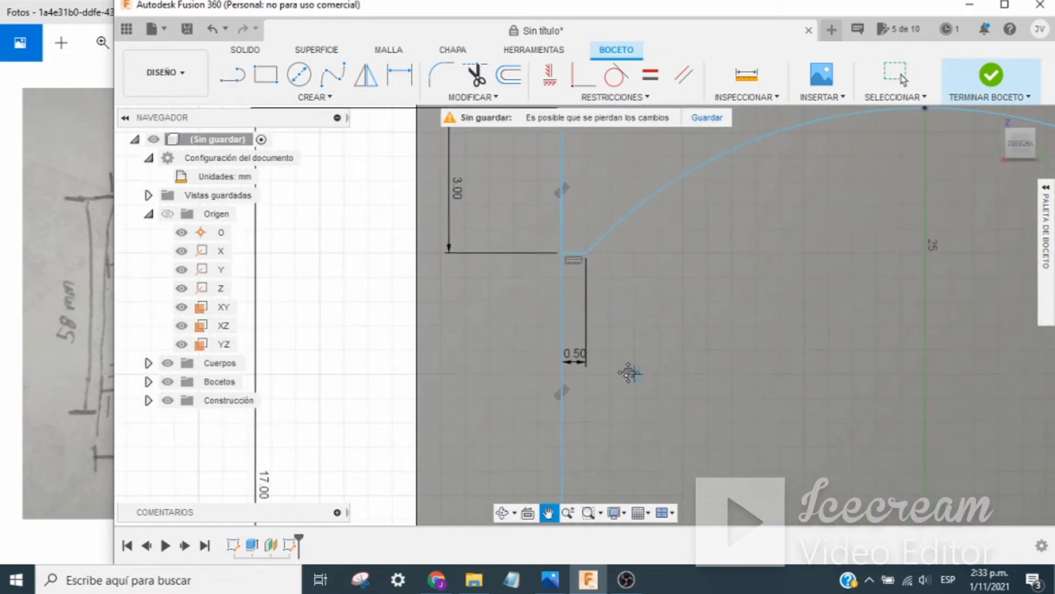
left_click(585, 253)
middle_click_drag(608, 402, 611, 227)
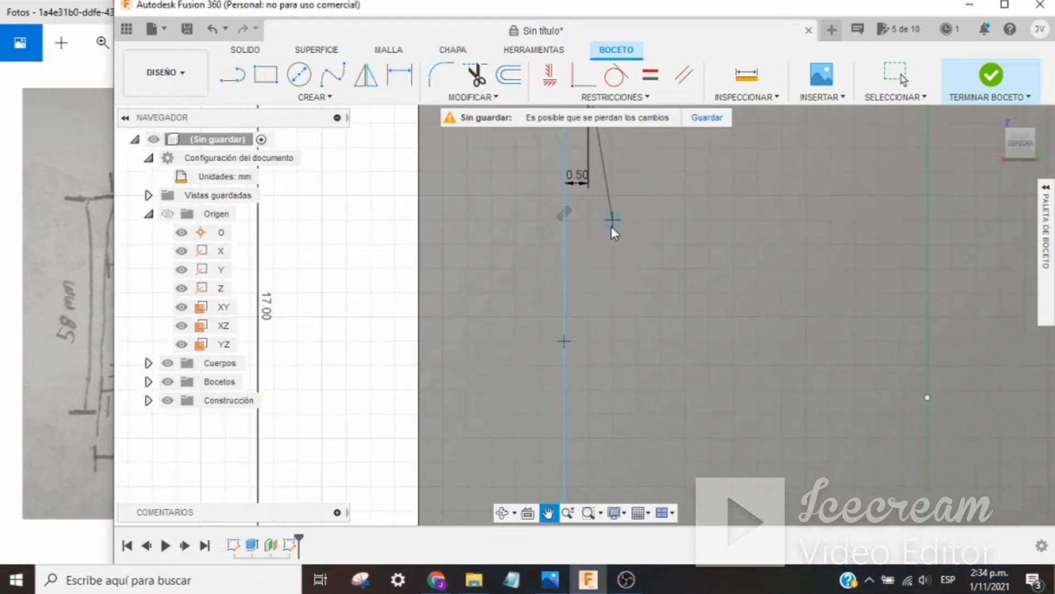
scroll(616, 287, "down", 2)
scroll(616, 291, "down", 2)
middle_click_drag(624, 419, 629, 278)
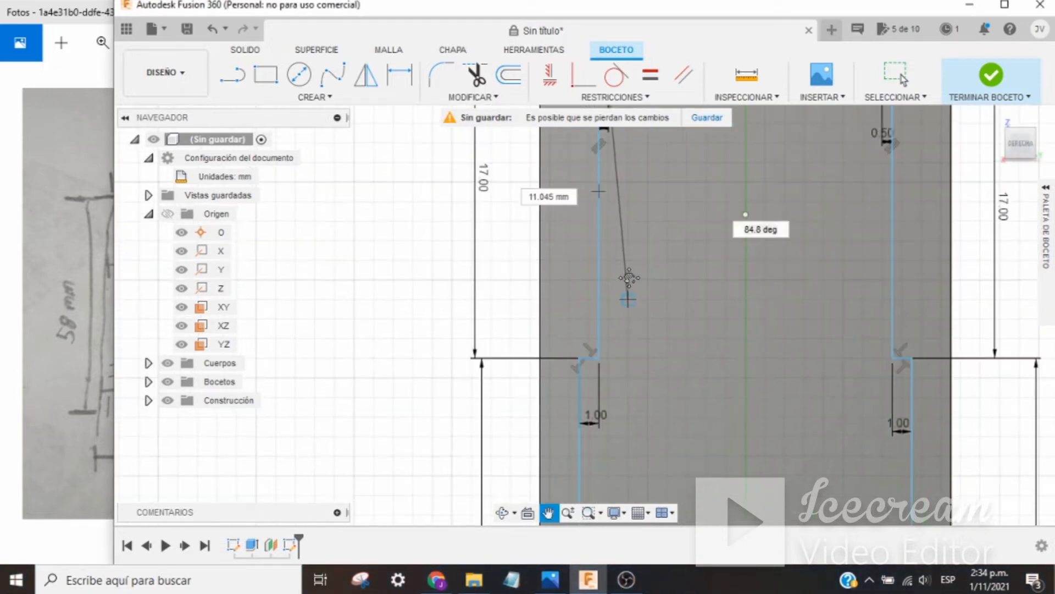
left_click(602, 332)
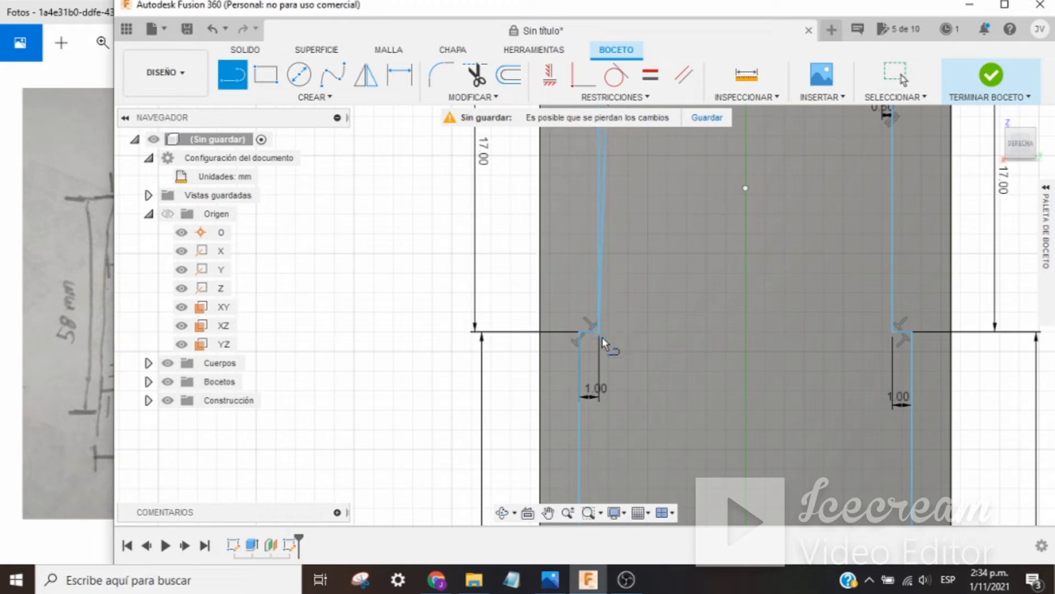
Draw a slanted line from the inner end of the left 2.00 mm base segment up to the left step's inner corner
middle_click_drag(619, 444, 627, 224)
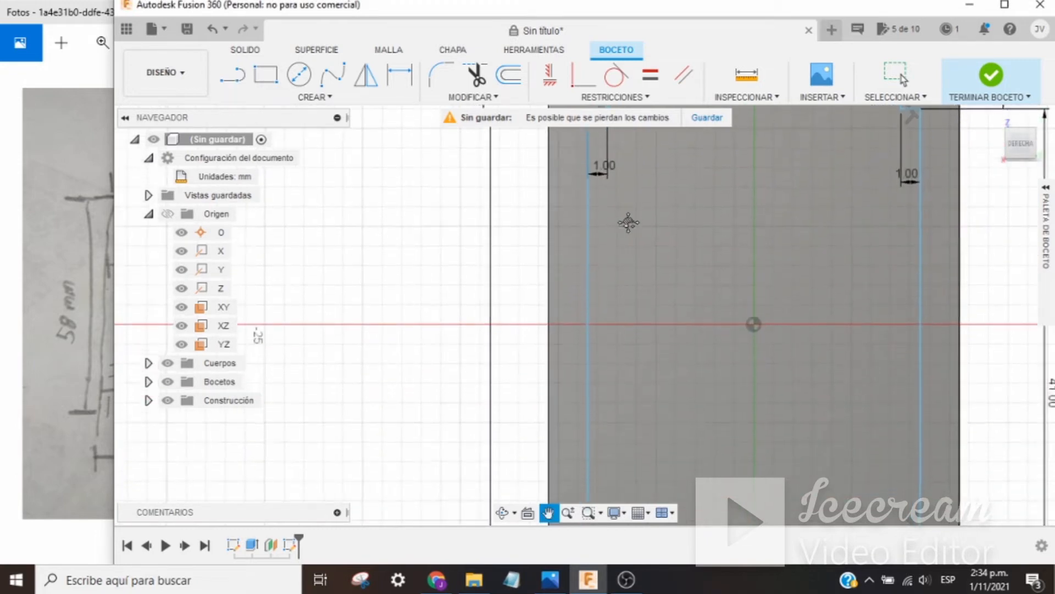
middle_click_drag(628, 397, 636, 188)
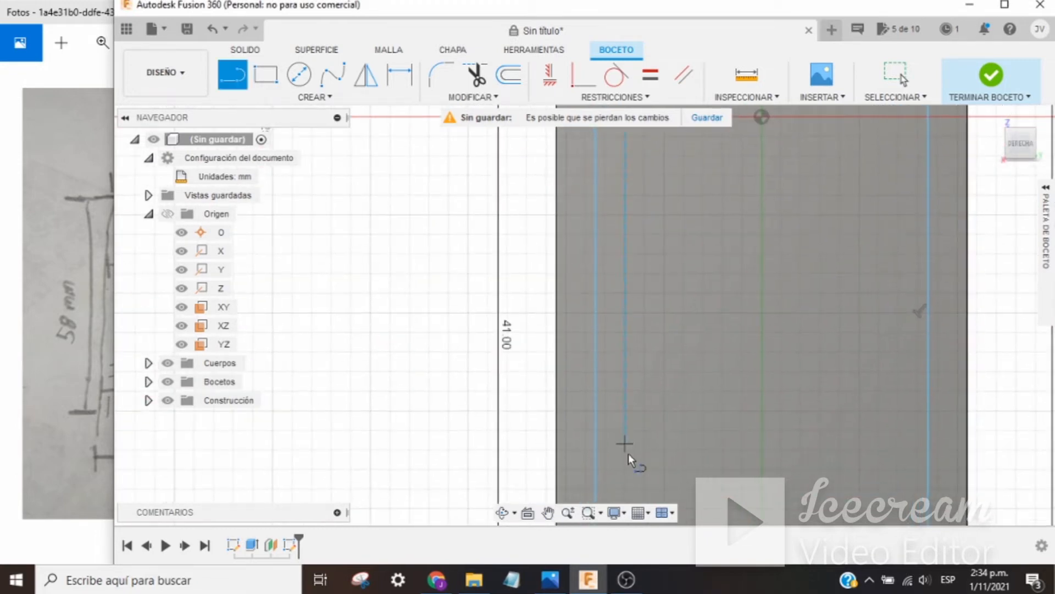
middle_click_drag(628, 451, 634, 220)
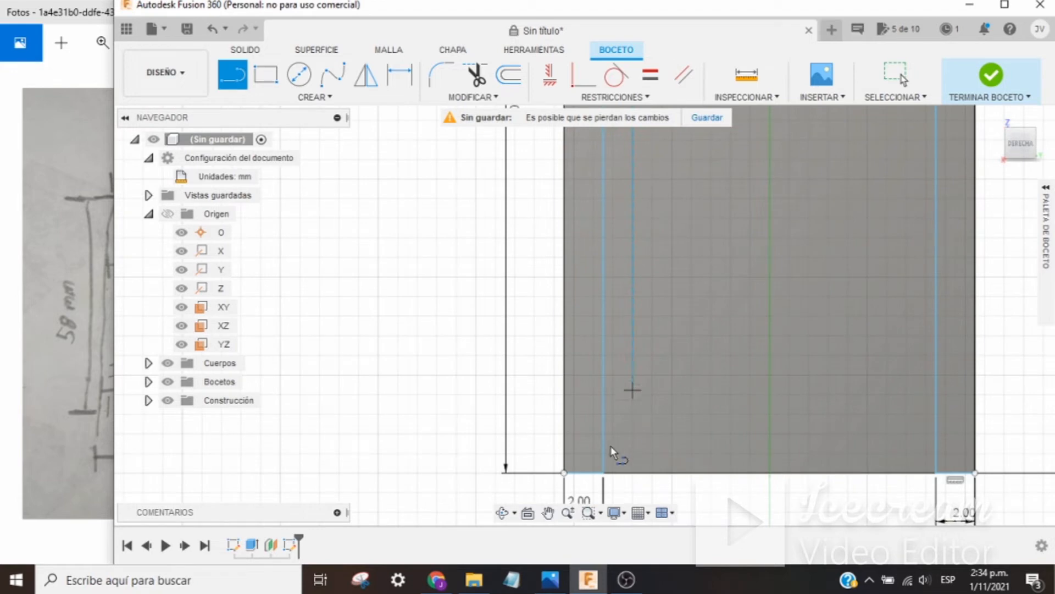
left_click(607, 475)
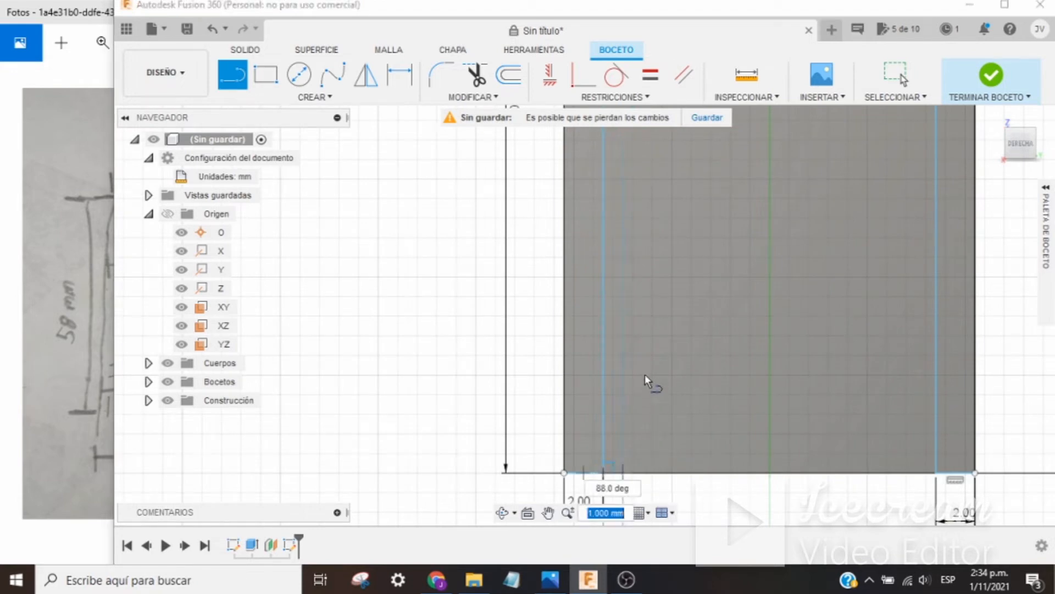
middle_click_drag(655, 243, 610, 533)
middle_click_drag(626, 216, 601, 508)
left_click(553, 255)
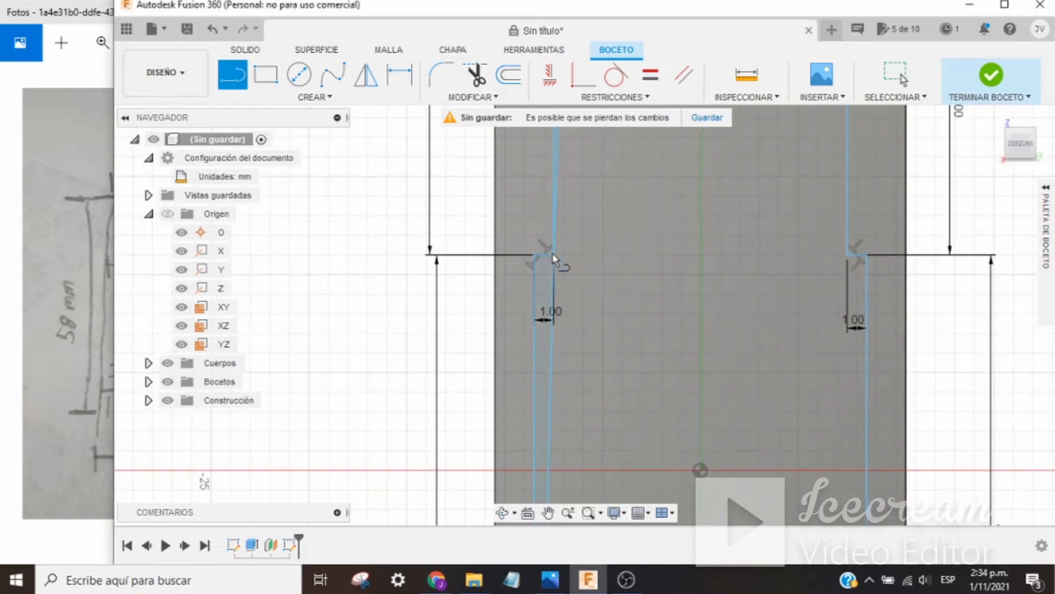
key("Escape")
scroll(698, 313, "down", 4)
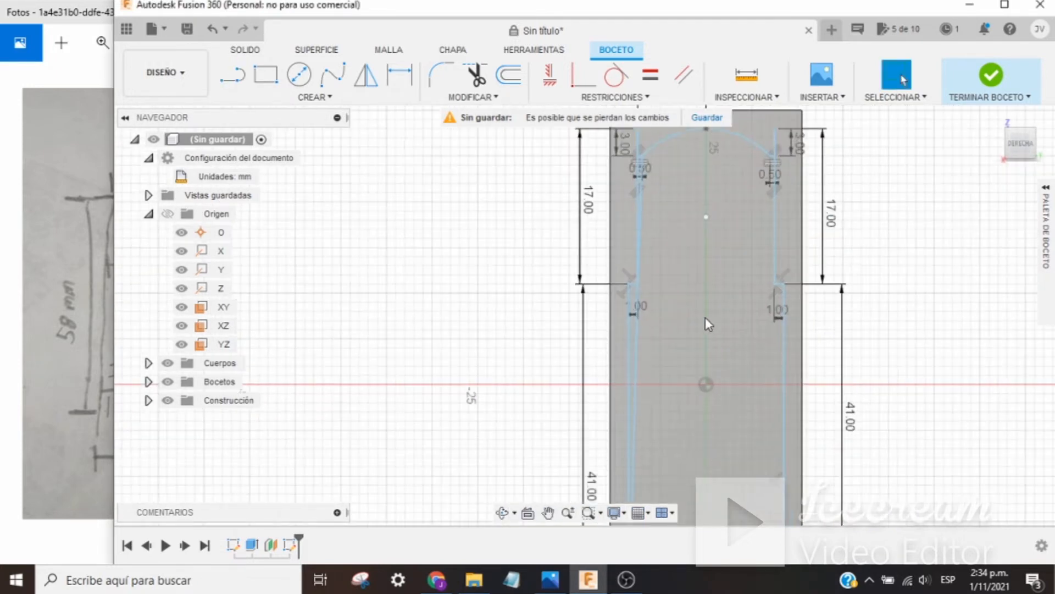
Draw the matching slanted line from the arc's right end to the inner corner of the right 1.00 mm step
left_click(233, 74)
scroll(769, 164, "up", 3)
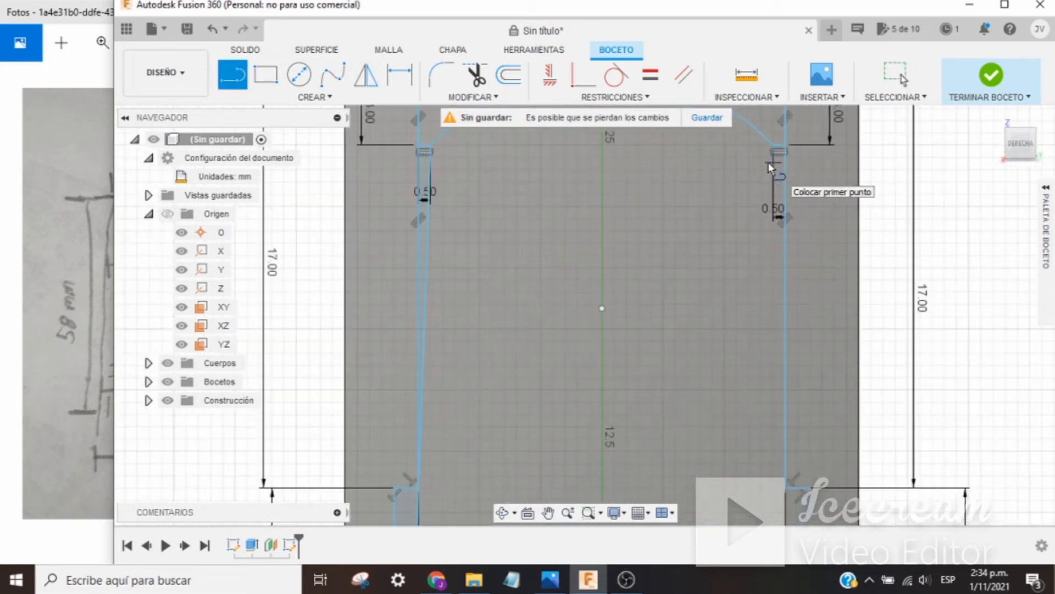
left_click(773, 147)
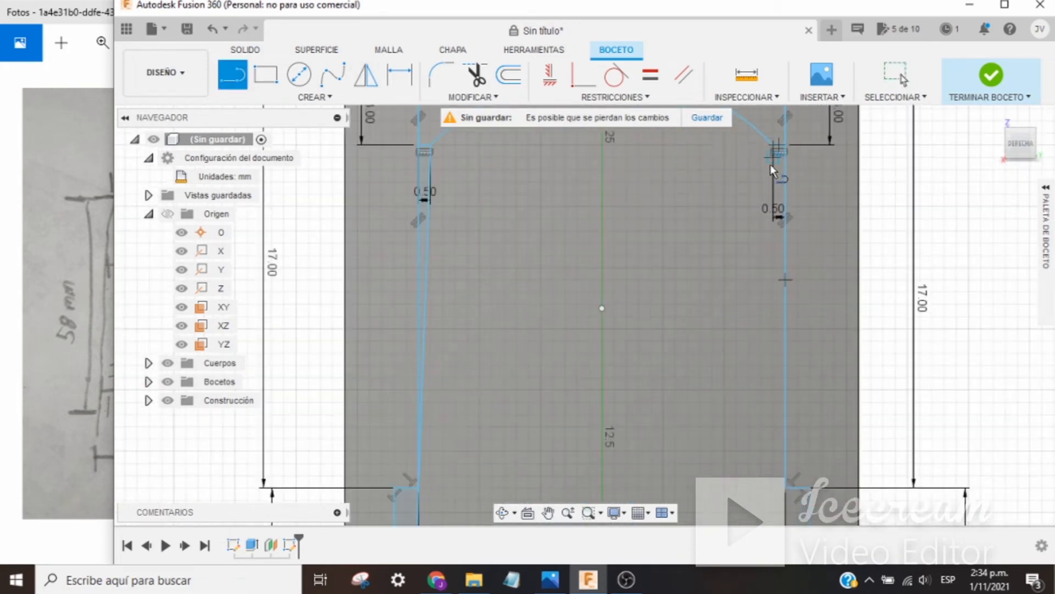
mouse_move(766, 329)
middle_mouse_down()
mouse_move(759, 313)
mouse_move(766, 404)
mouse_move(759, 293)
middle_mouse_up()
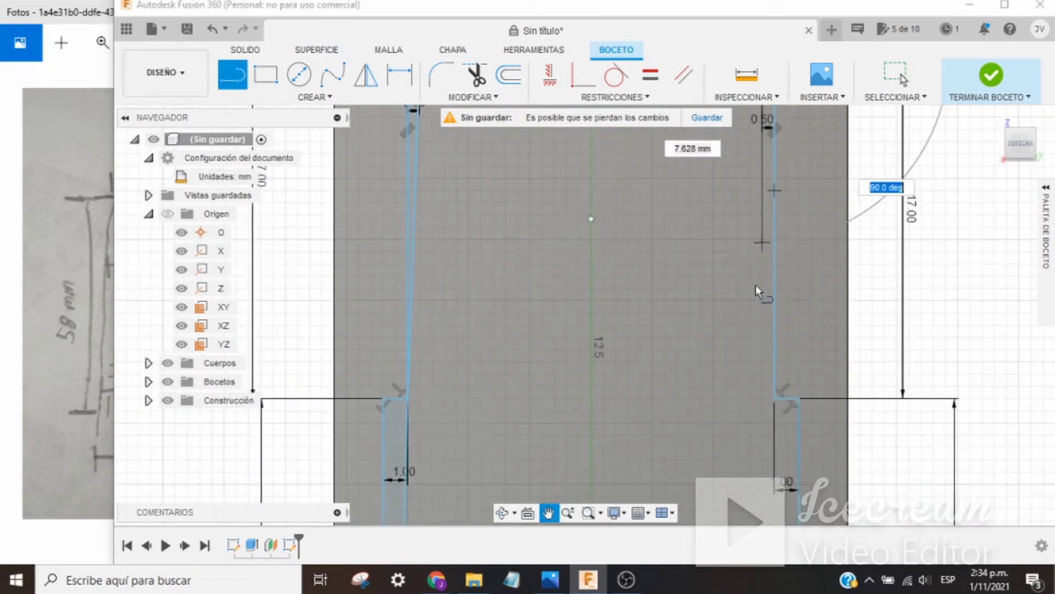
left_click(776, 397)
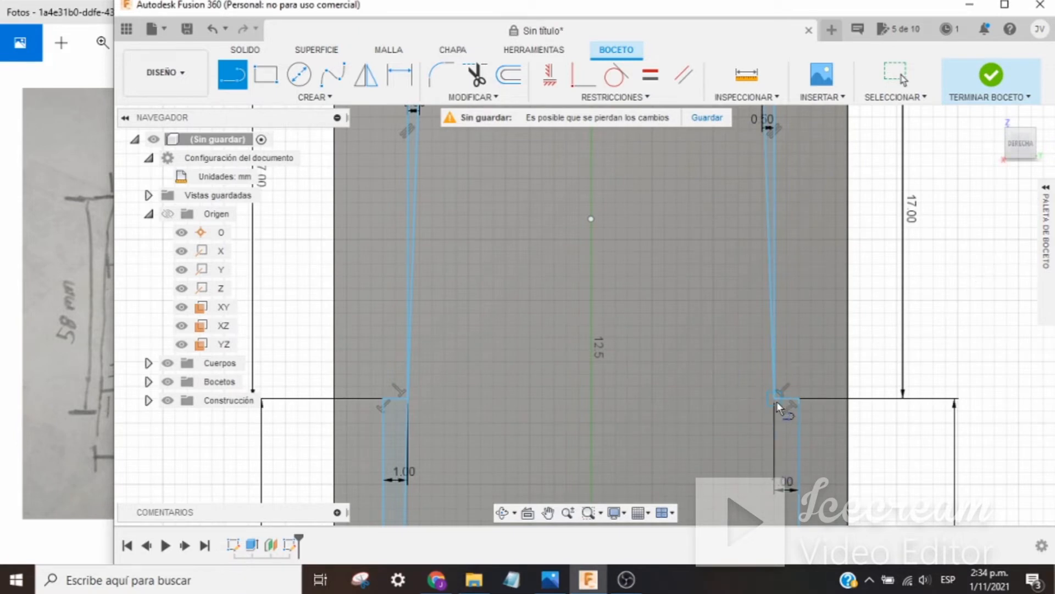
key("Escape")
Draw a slanted line from the right step's inner corner down to the inner end of the right 2.00 mm base segment
middle_click_drag(777, 454, 767, 213)
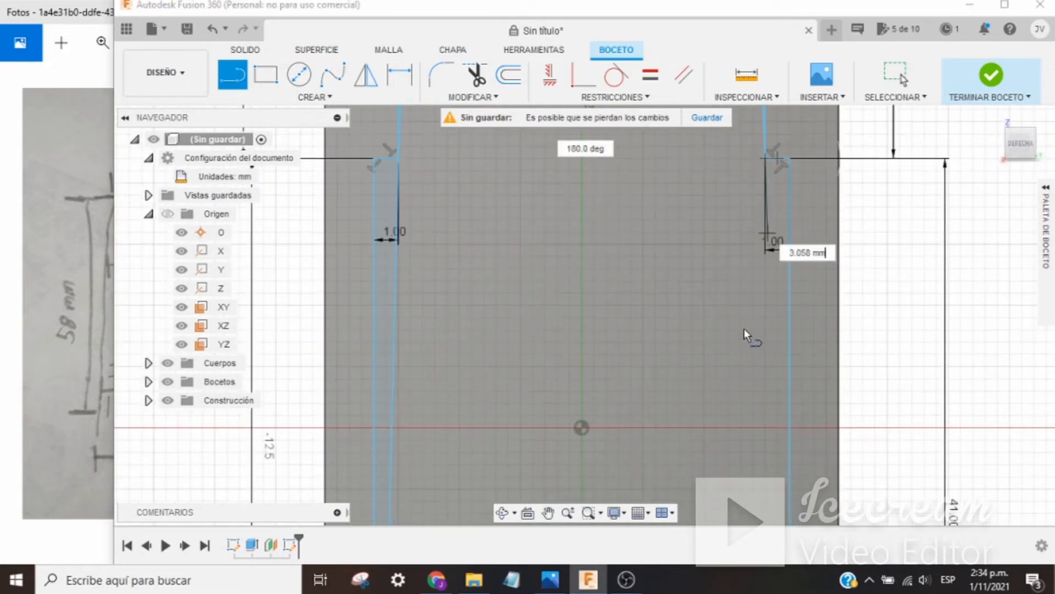
scroll(746, 330, "down", 5)
middle_click_drag(762, 420, 757, 301)
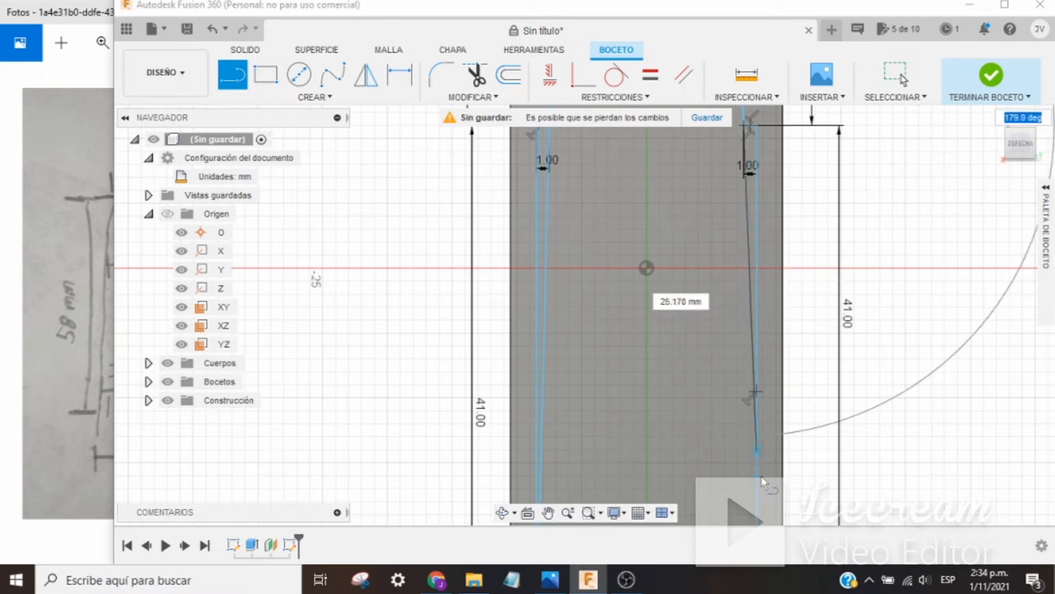
middle_click_drag(759, 468, 741, 236)
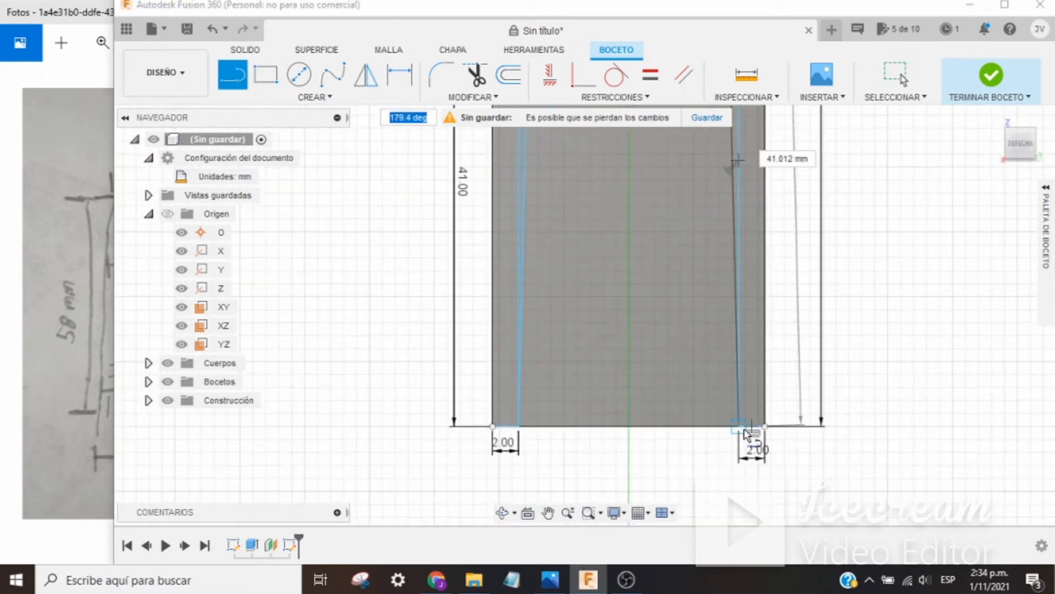
left_click(743, 429)
key("Escape")
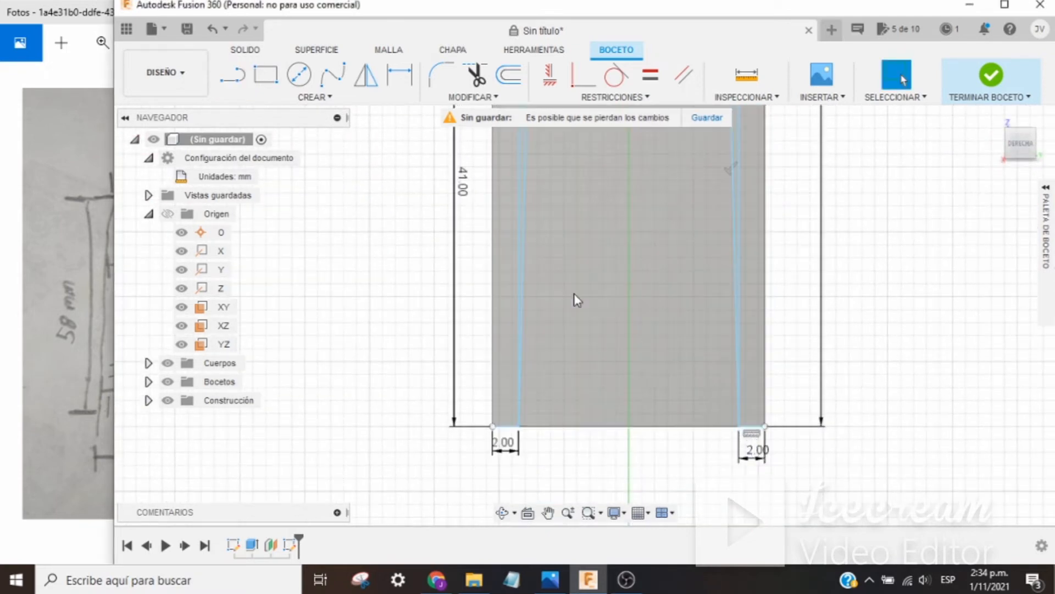
scroll(636, 292, "down", 4)
middle_click_drag(676, 245, 644, 416)
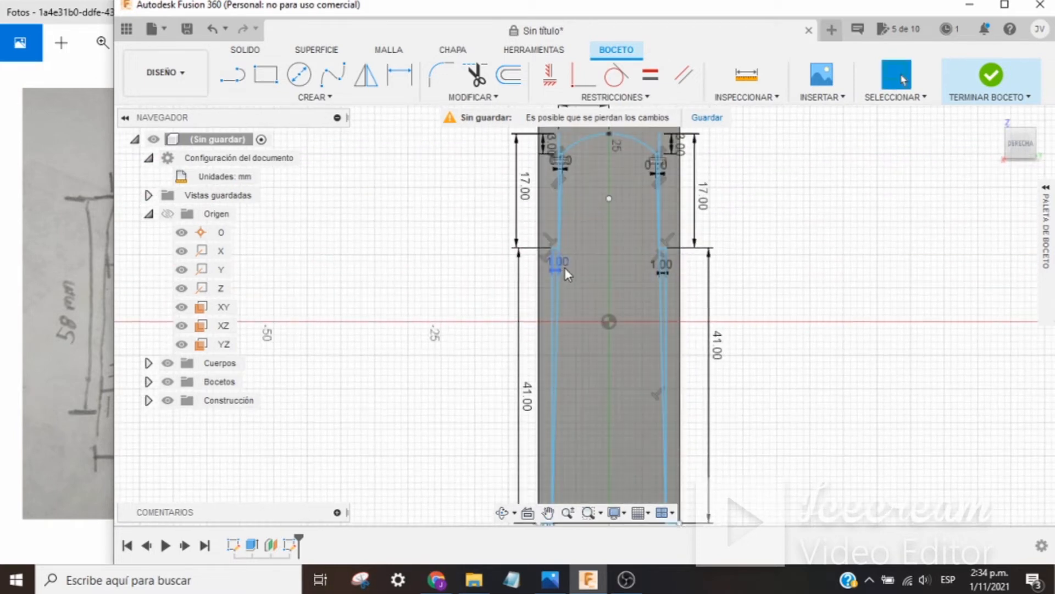
scroll(615, 324, "up", 2)
scroll(615, 324, "up", 1)
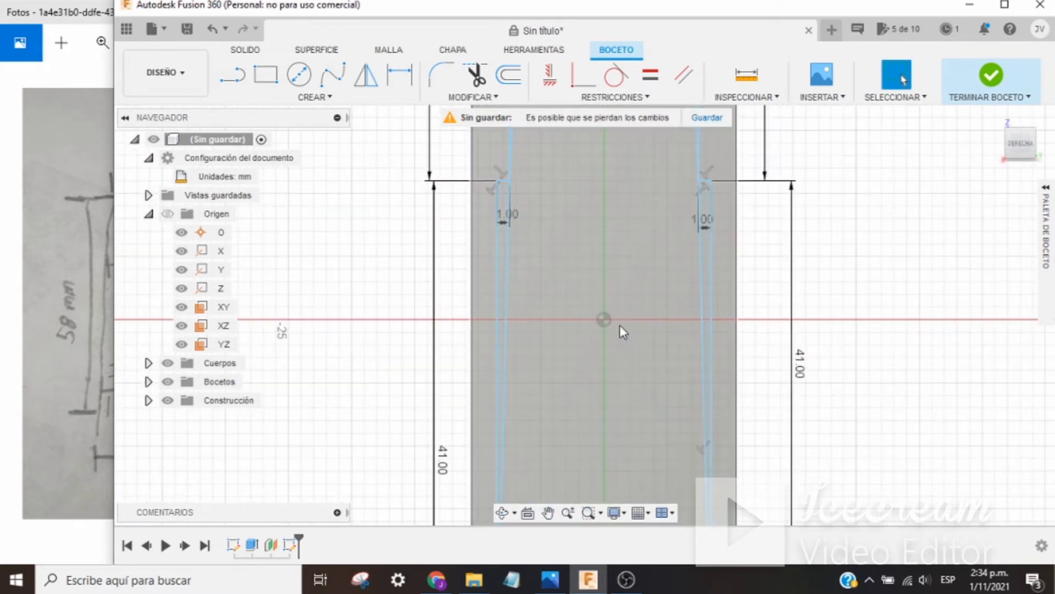
Delete the 41 mm vertical guide lines on both sides of the finger outline
scroll(622, 331, "down", 2)
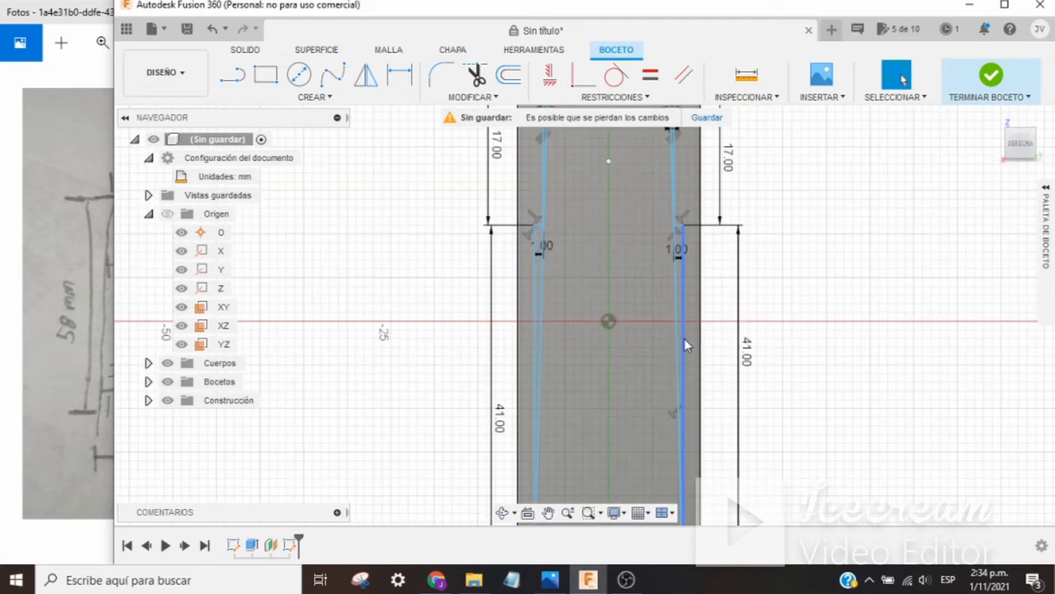
left_click(684, 338)
key("Delete")
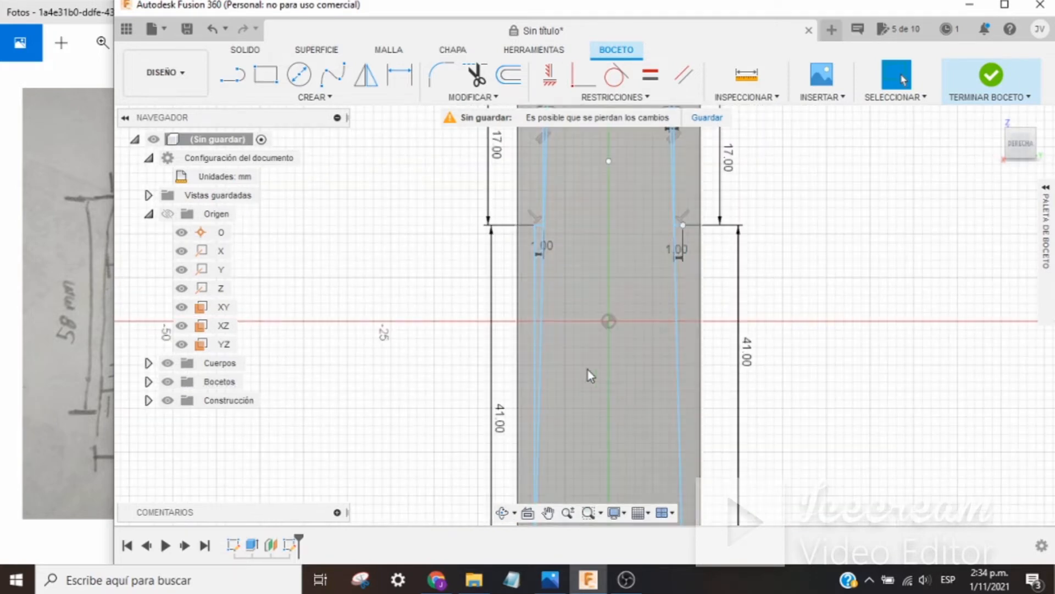
left_click(532, 321)
key("Delete")
Delete both 1.00 mm horizontal step segments beside the slanted outline, along with the right 17 mm vertical guide line
scroll(539, 231, "up", 2)
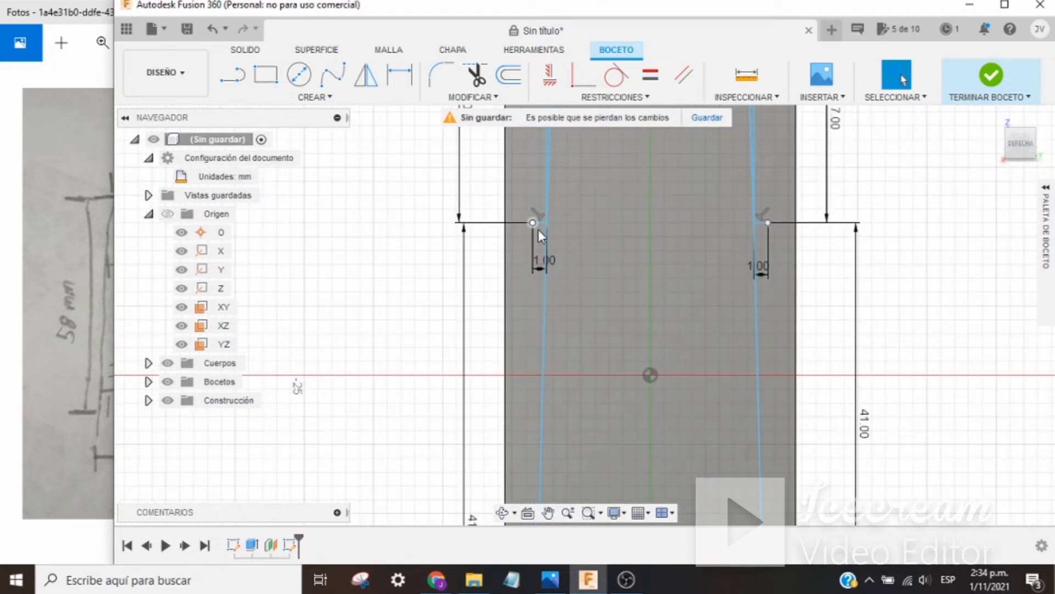
left_click(539, 223)
key("Delete")
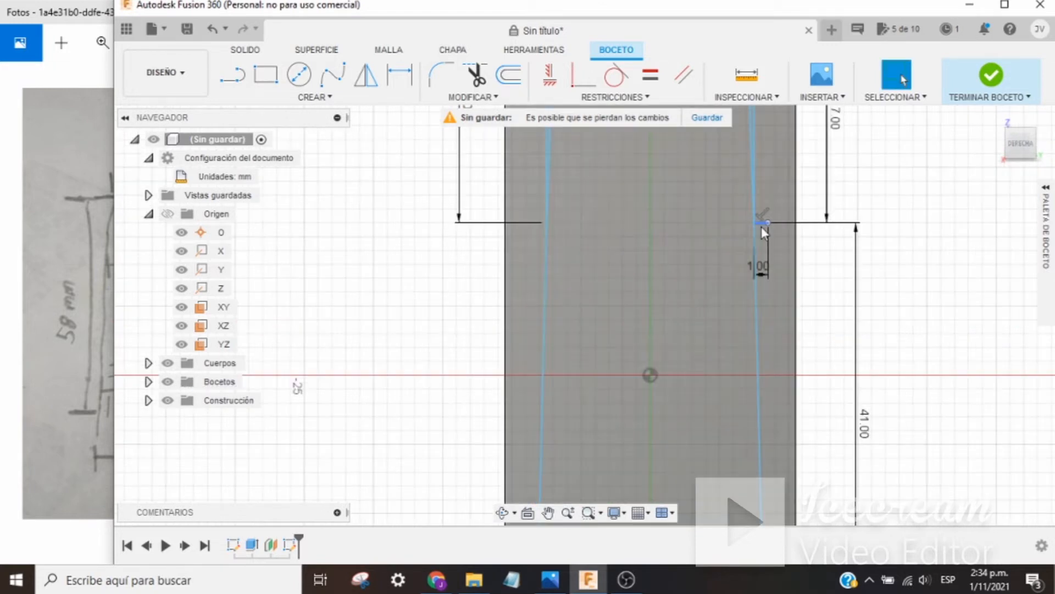
left_click(761, 226)
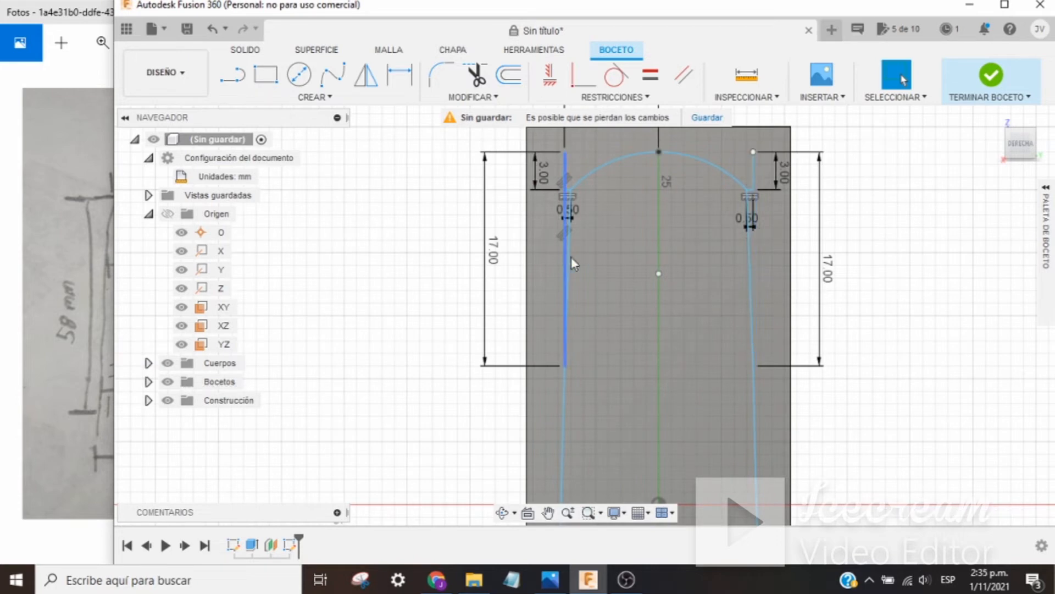
Delete the left 17 mm and 3 mm vertical guide lines and the 0.50 mm segment at the arc's left end
scroll(566, 193, "up", 4)
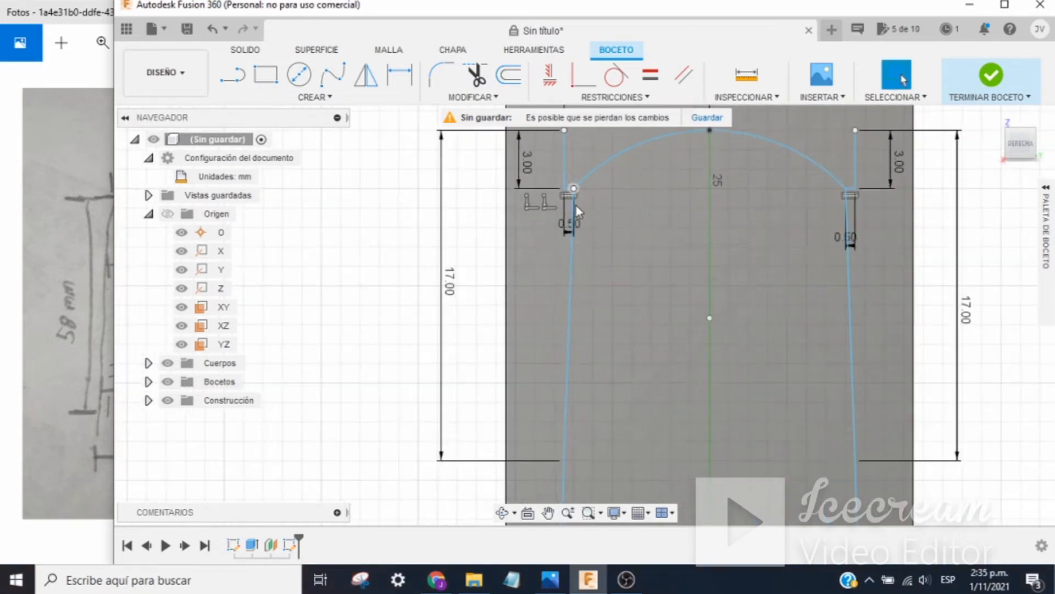
scroll(563, 168, "up", 2)
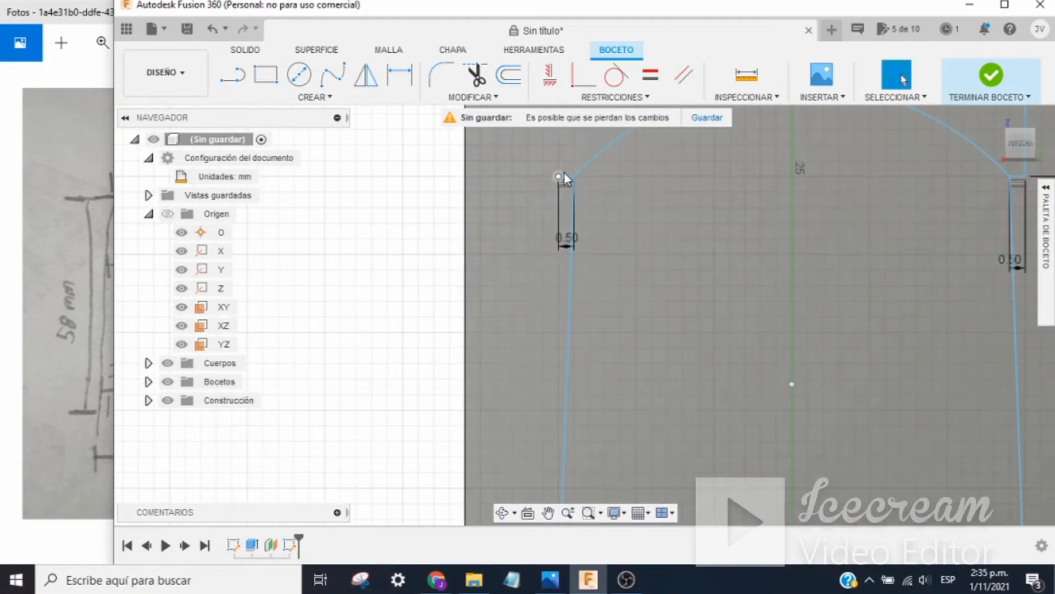
scroll(704, 216, "down", 5)
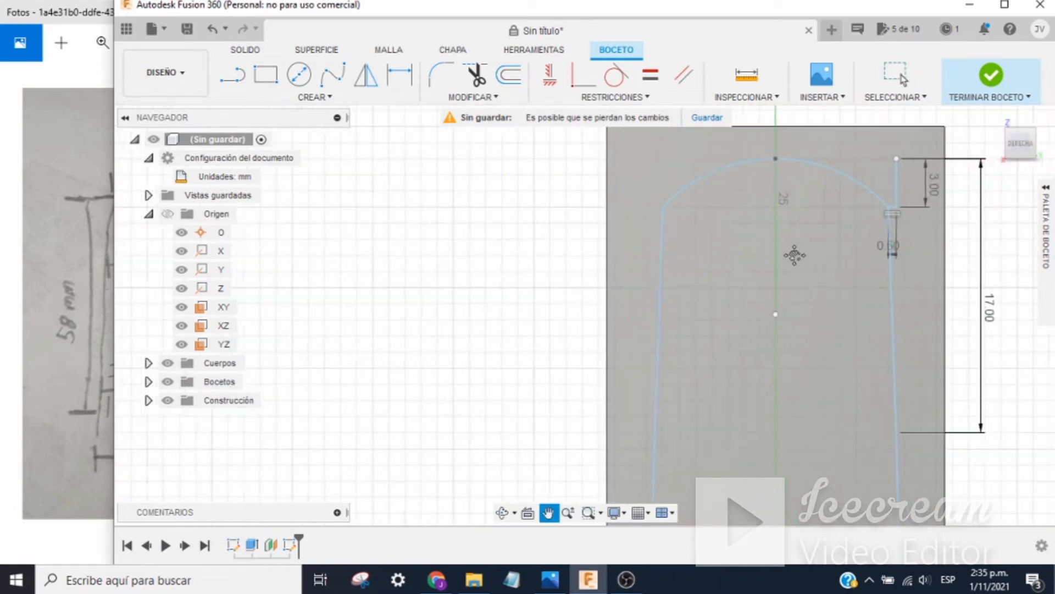
Delete the right 3 mm vertical guide line and the 0.50 mm segment at the arc's right end
middle_click_drag(877, 228, 694, 208)
left_click(697, 204)
key("Delete")
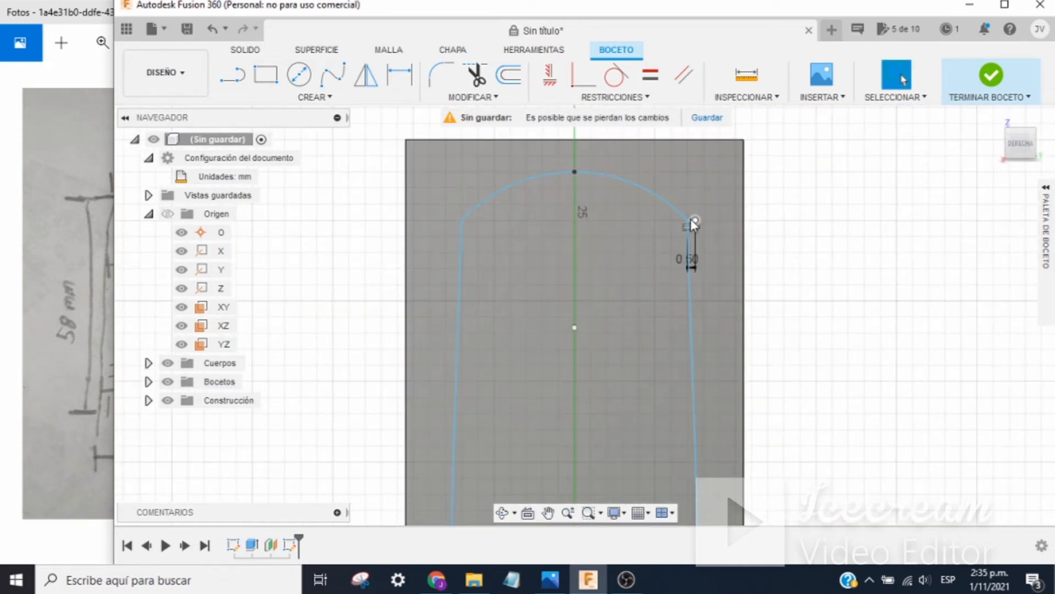
scroll(691, 217, "down", 2)
scroll(690, 216, "up", 5)
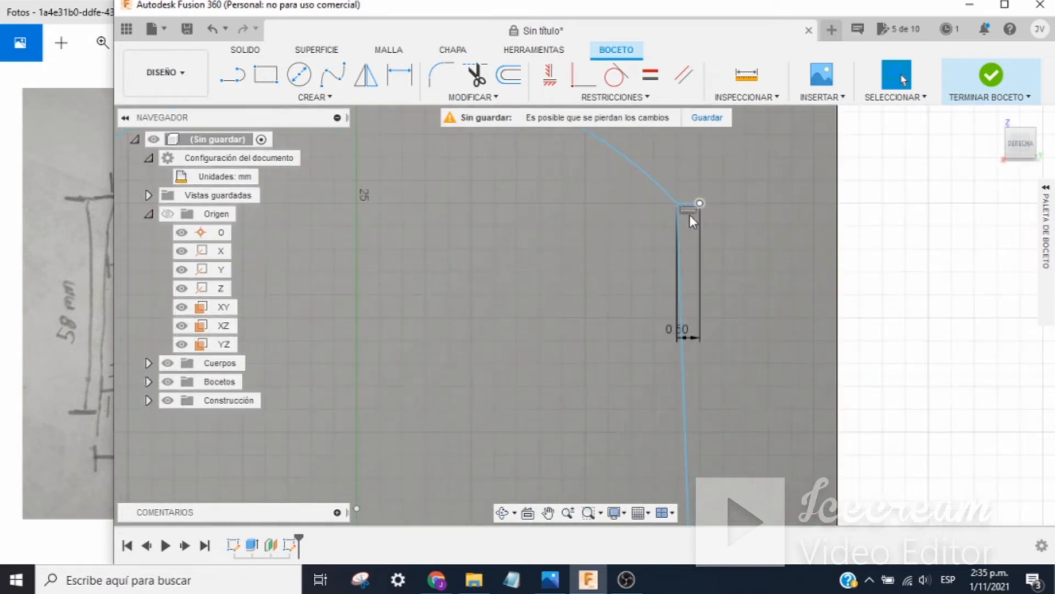
scroll(764, 233, "down", 5)
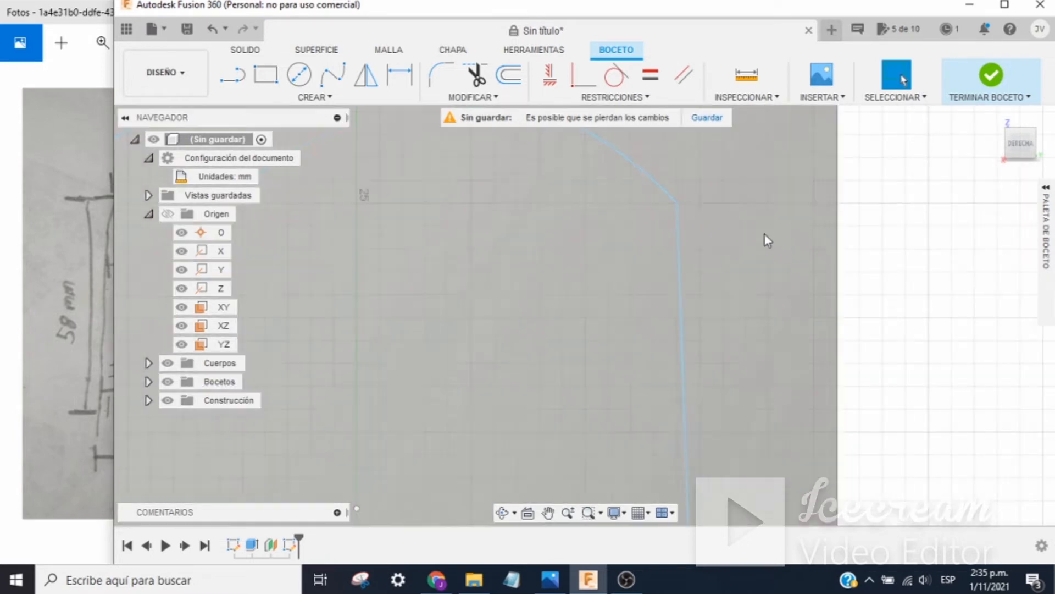
Examine the cleaned-up finger outline from the base to the corners where the arc meets the slanted sides
scroll(765, 262, "down", 3)
middle_click_drag(744, 318, 723, 243)
scroll(720, 336, "down", 4)
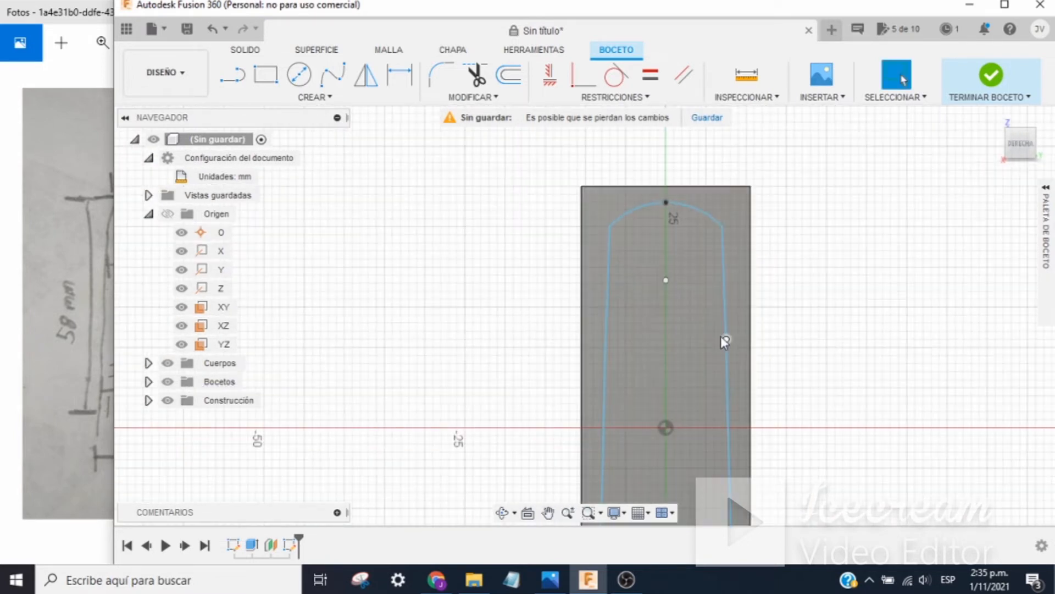
middle_click_drag(818, 406, 803, 306)
scroll(798, 302, "down", 1)
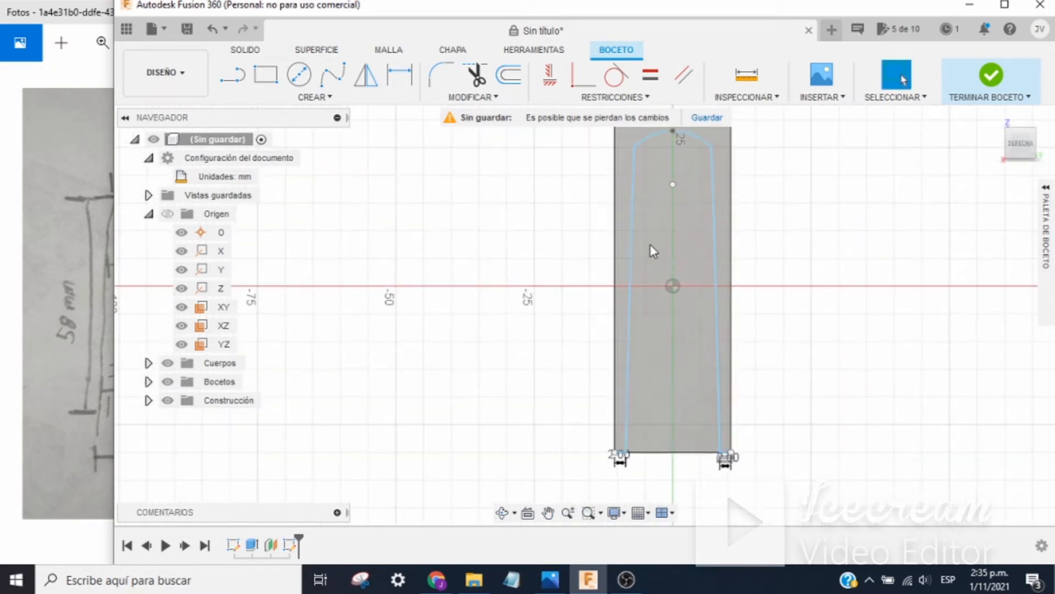
middle_click_drag(742, 256, 732, 337)
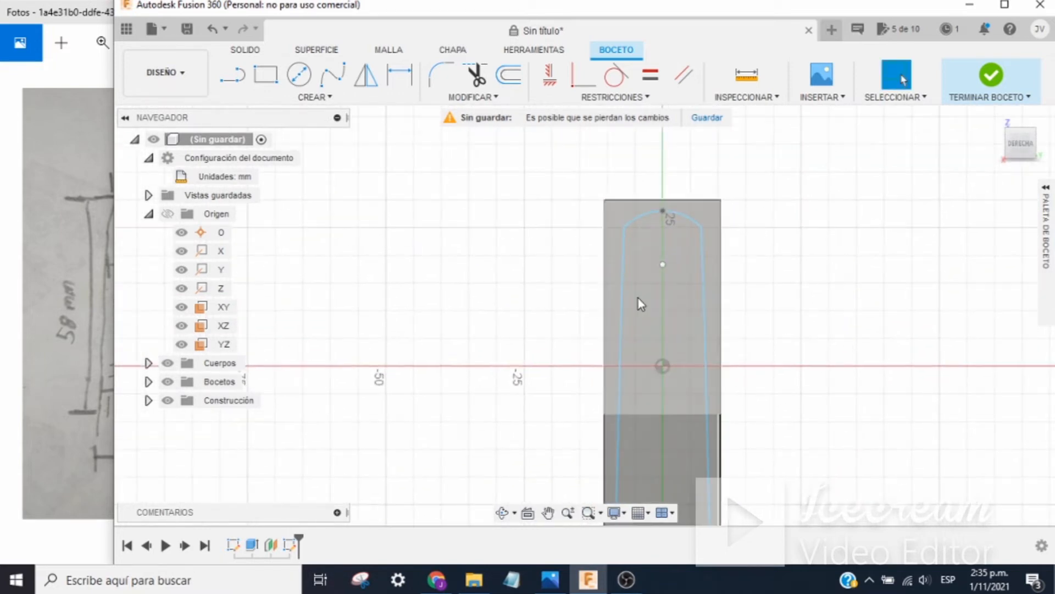
scroll(665, 272, "up", 4)
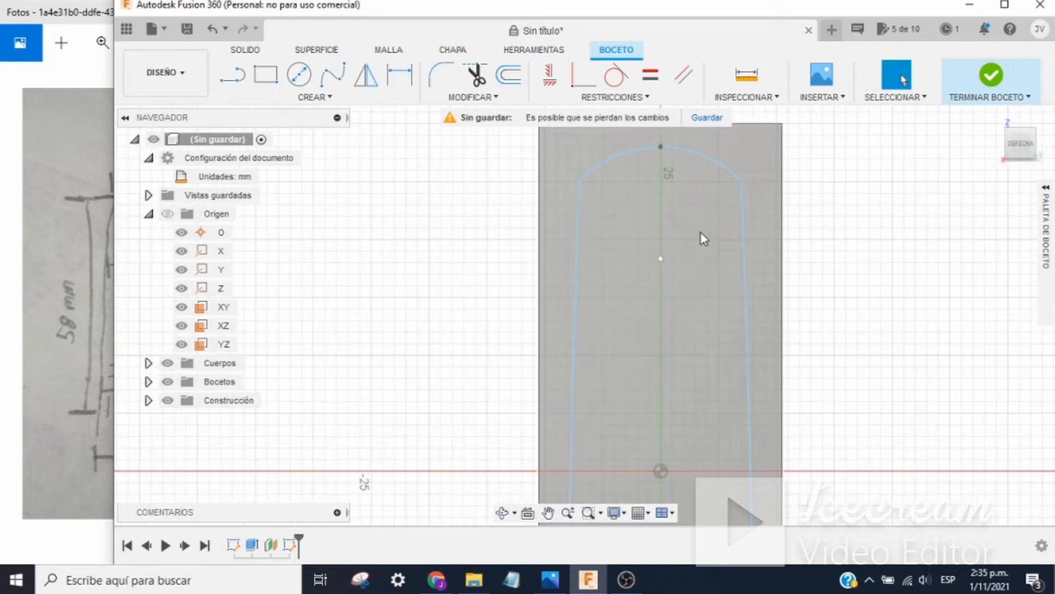
scroll(627, 308, "up", 3)
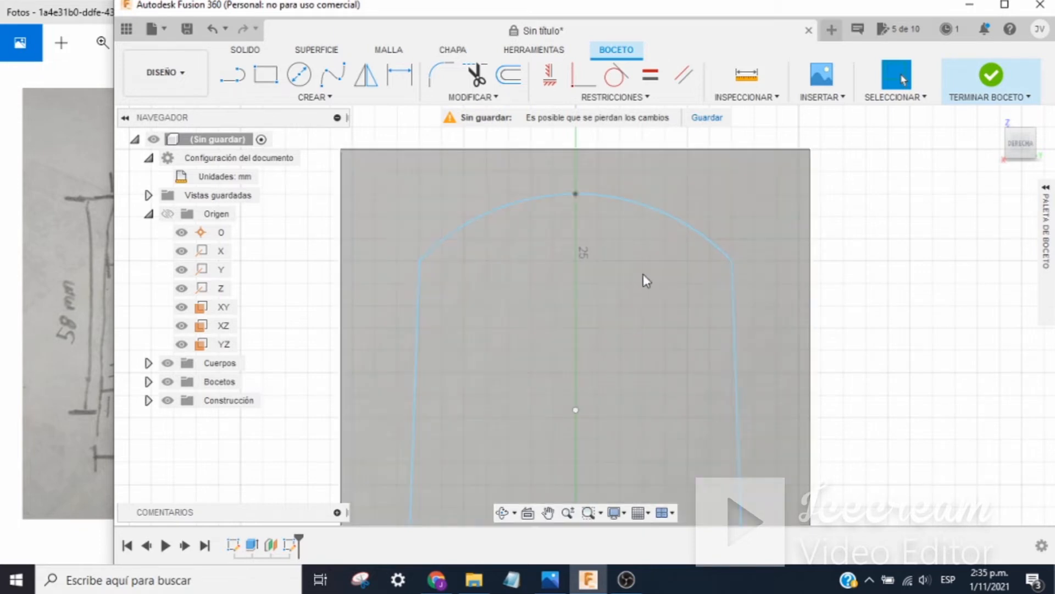
left_click(418, 275)
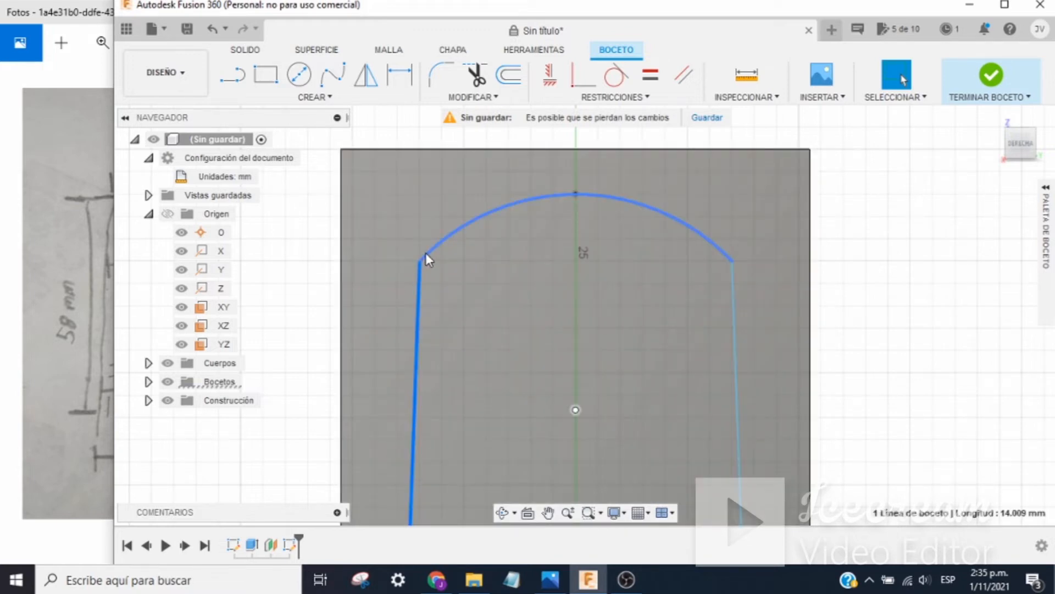
left_click(425, 254)
left_click(918, 227)
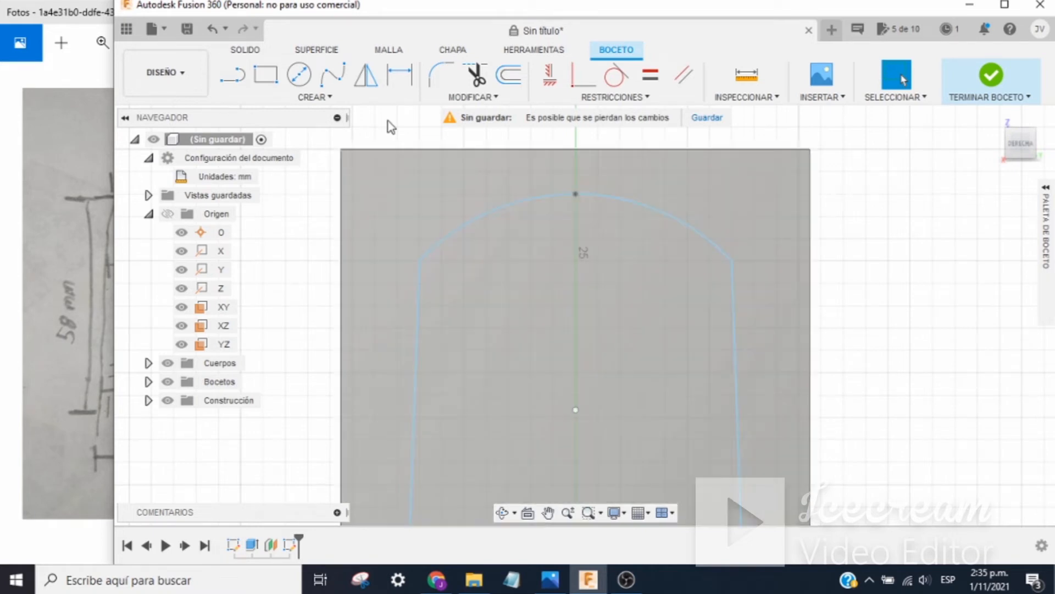
Fillet the outline's left corner between the top arc and the slanted side with a 2 mm radius
left_click(493, 98)
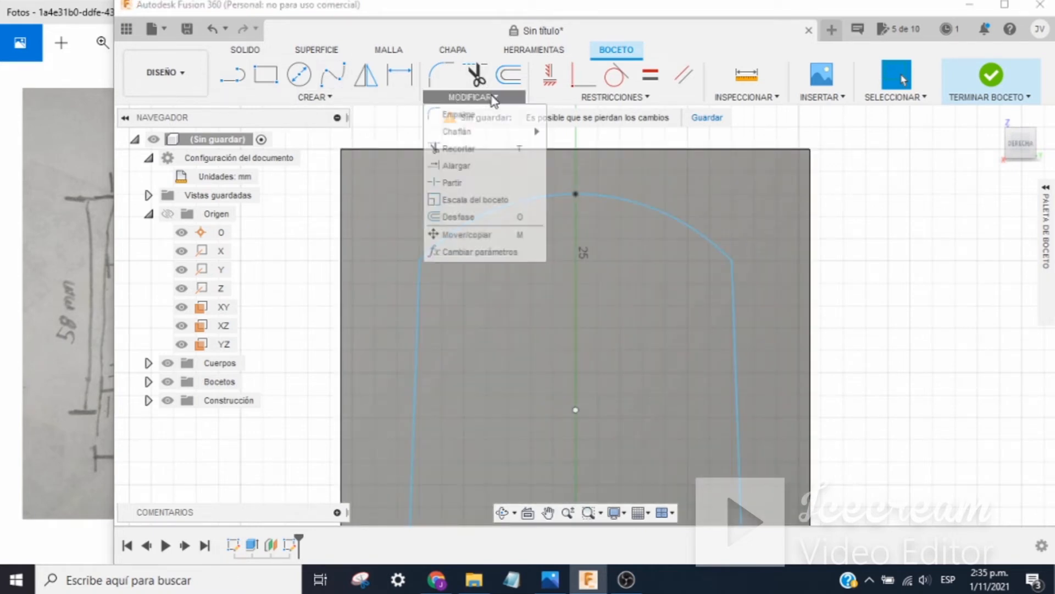
left_click(445, 111)
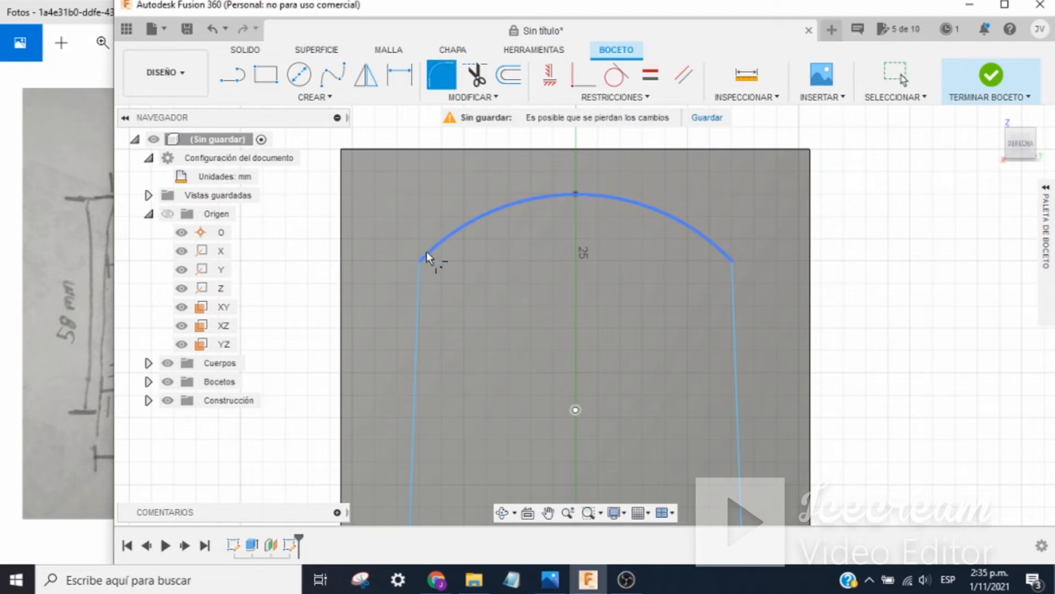
left_click(426, 253)
left_click(421, 275)
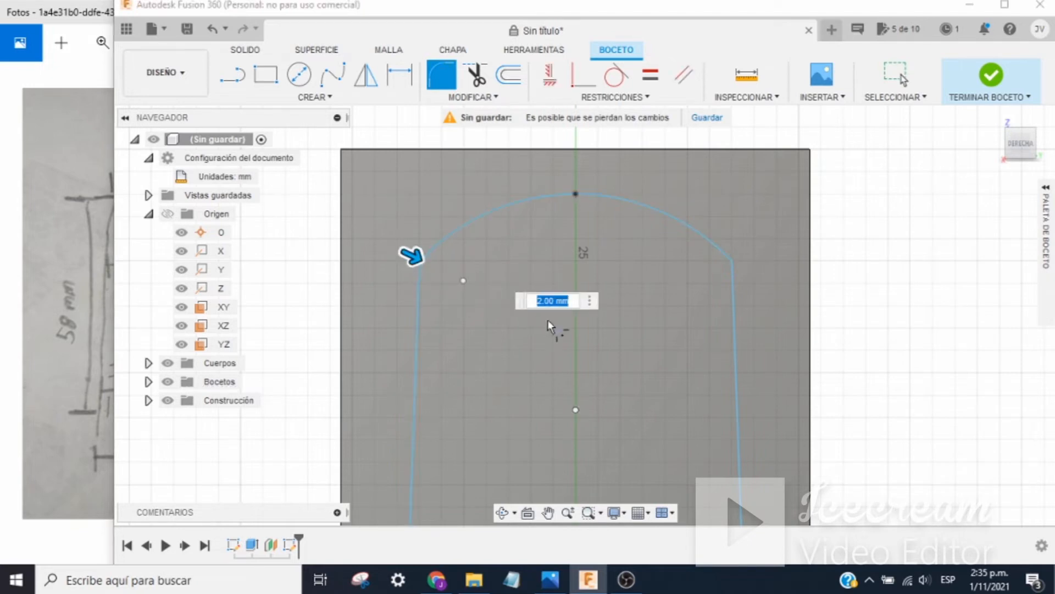
key("Return")
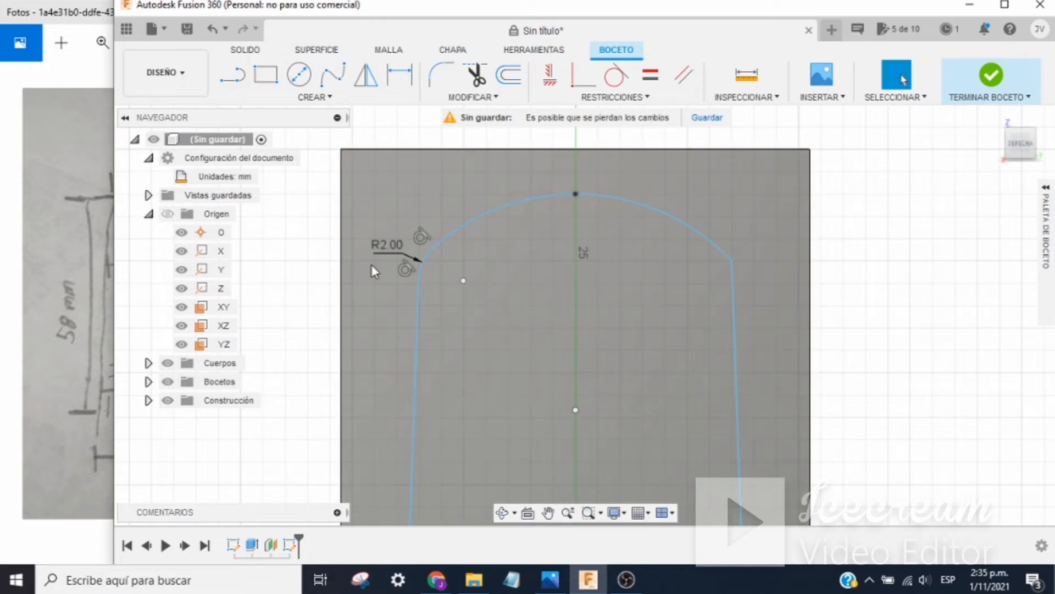
left_click(440, 246)
left_click(822, 226)
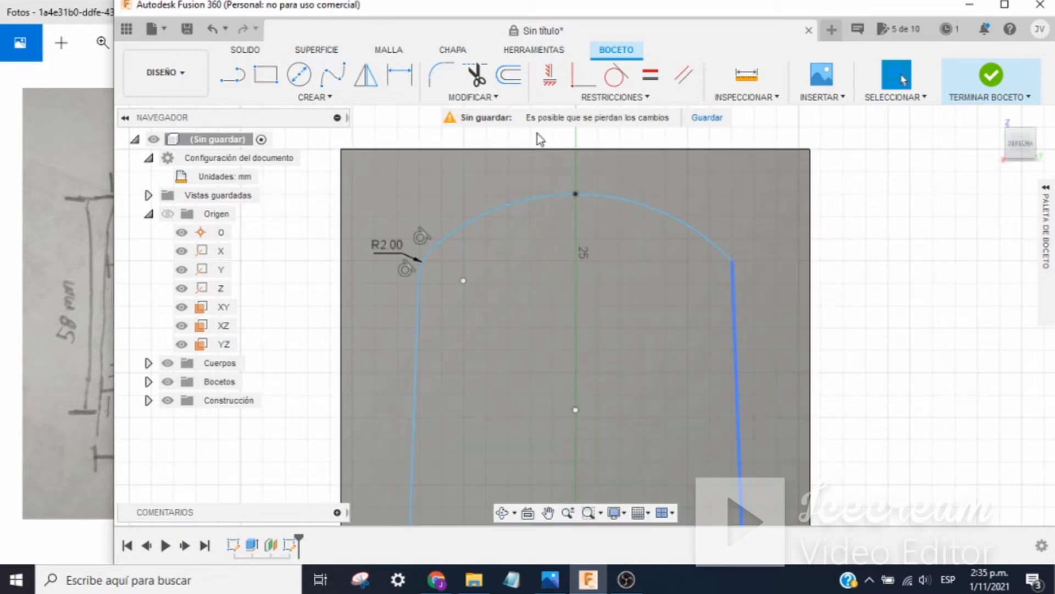
Fillet the matching right corner between the top arc and the slanted side with a 2 mm radius
left_click(442, 74)
left_click(726, 245)
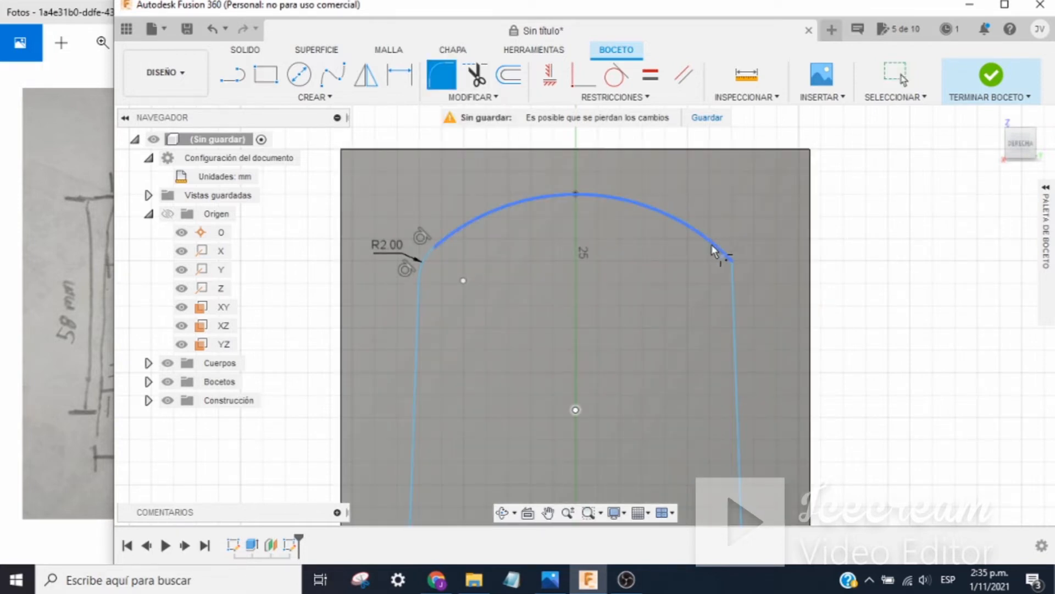
left_click(737, 292)
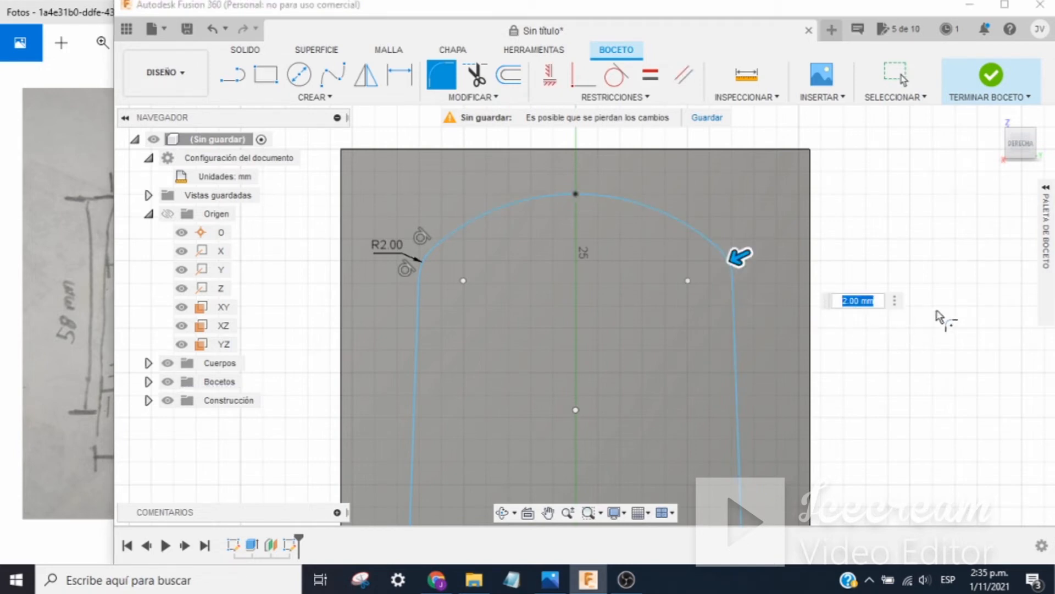
key("Escape")
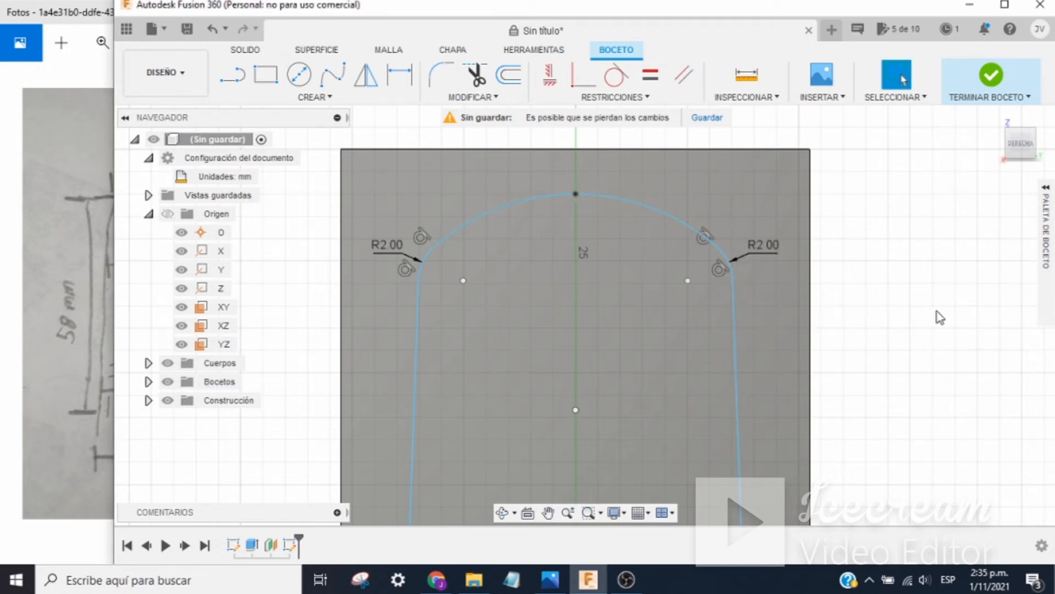
Delete the R2.00 radius dimensions from both corner fillets
scroll(939, 318, "down", 4)
middle_click_drag(971, 412, 914, 250)
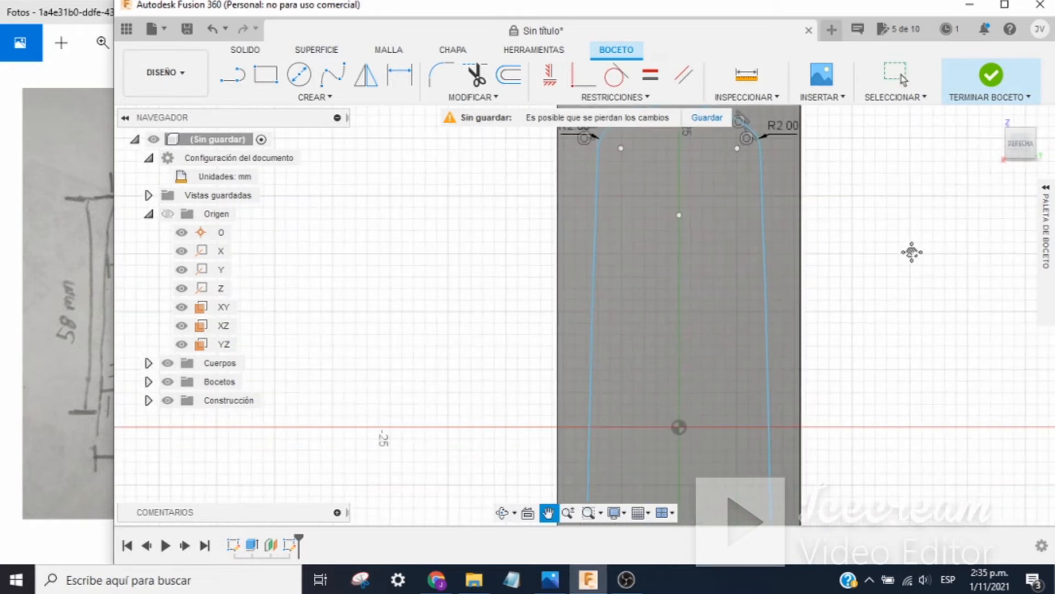
scroll(912, 266, "down", 2)
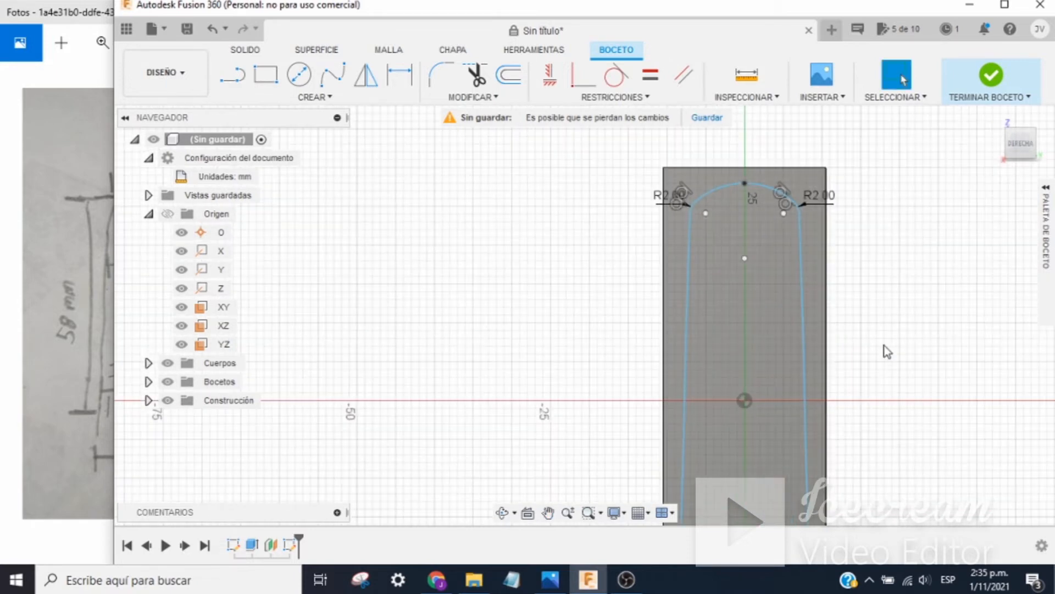
scroll(888, 352, "down", 2)
scroll(872, 383, "down", 1)
middle_click_drag(810, 176, 794, 275)
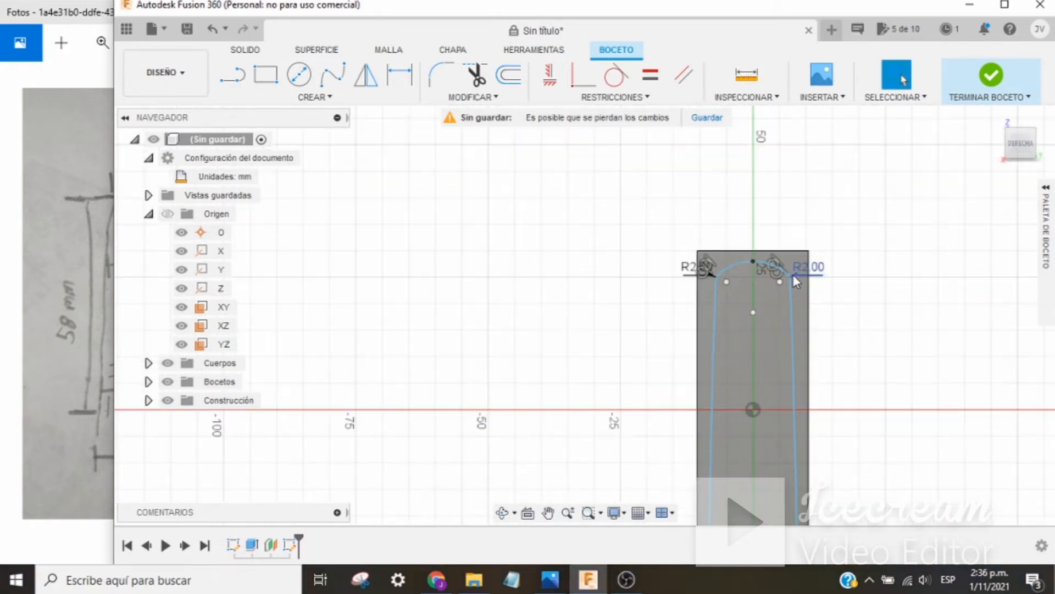
key("Delete")
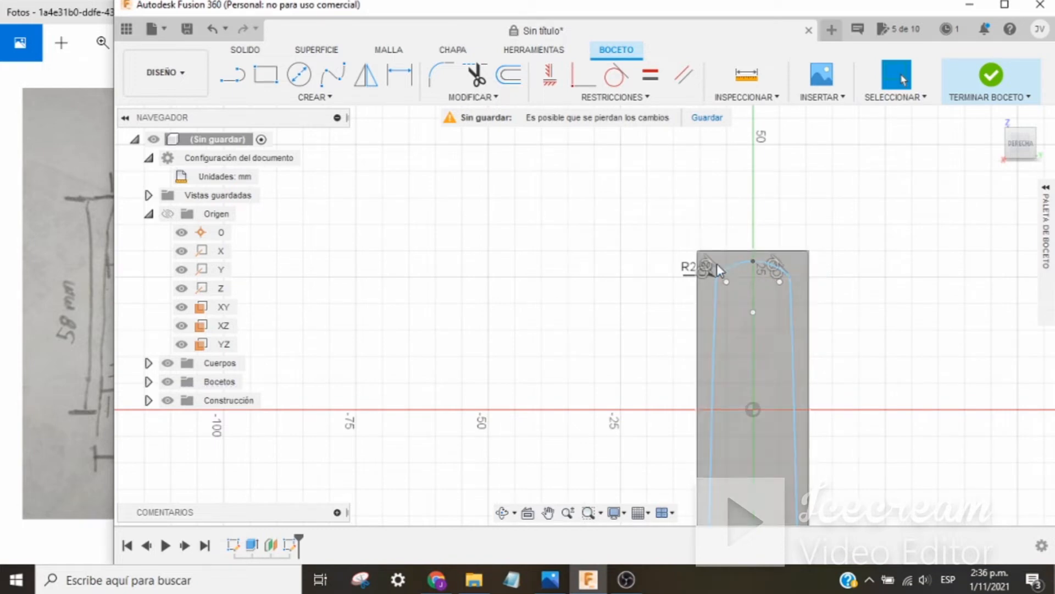
left_click(701, 271)
key("Delete")
Offset the entire connected finger outline outward by 2 mm
scroll(763, 334, "up", 3)
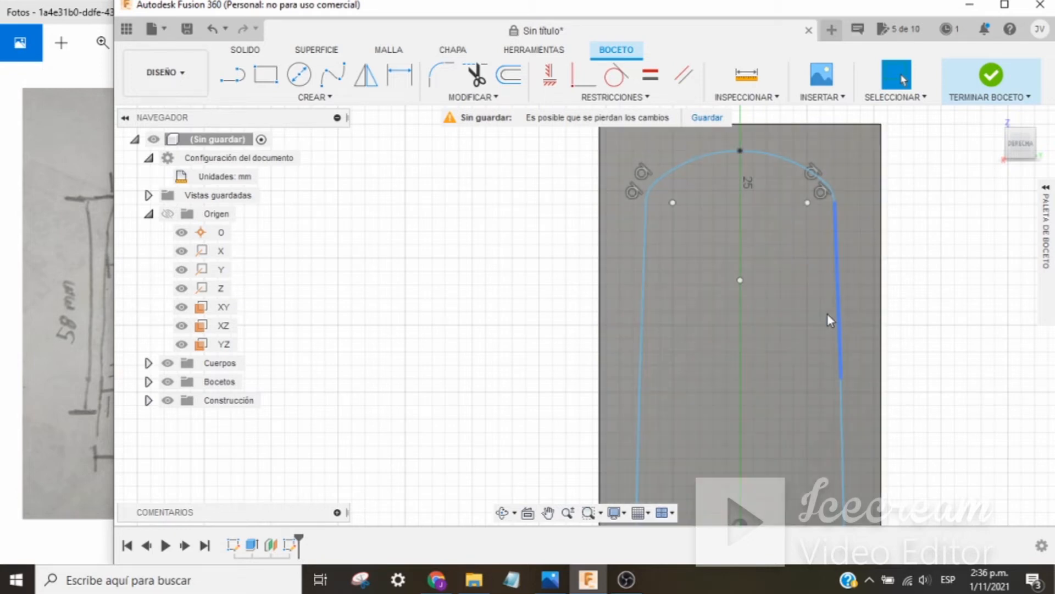
left_click(510, 80)
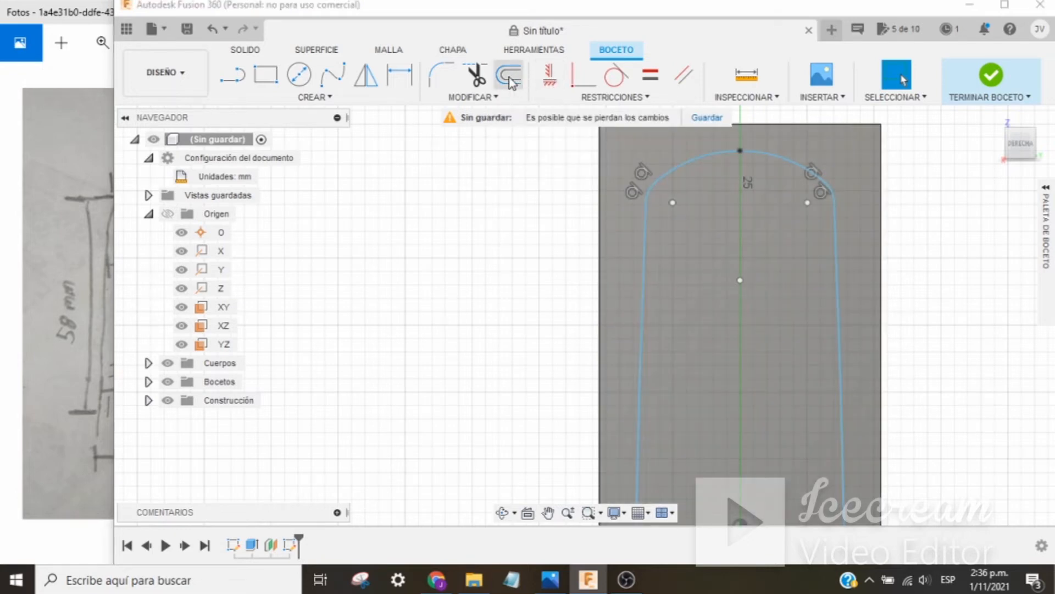
left_click(645, 279)
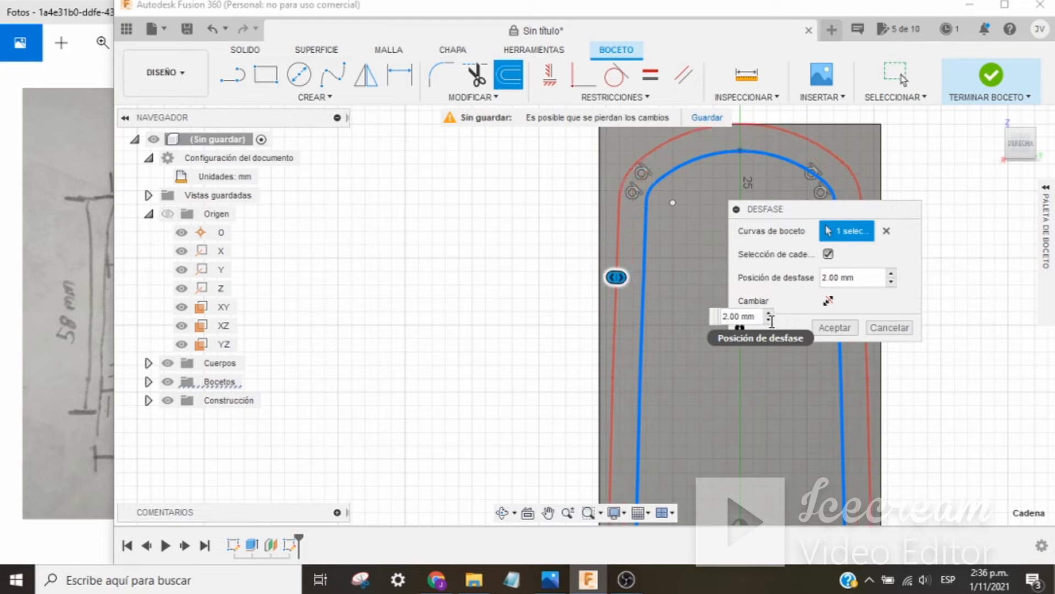
key("Return")
scroll(770, 321, "down", 3)
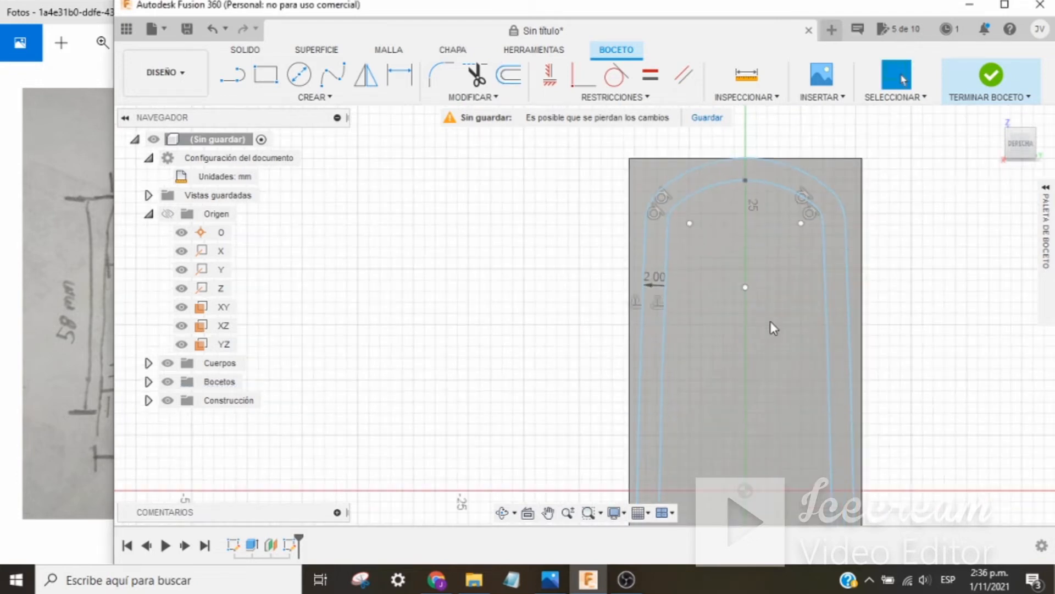
middle_click_drag(894, 392, 858, 264)
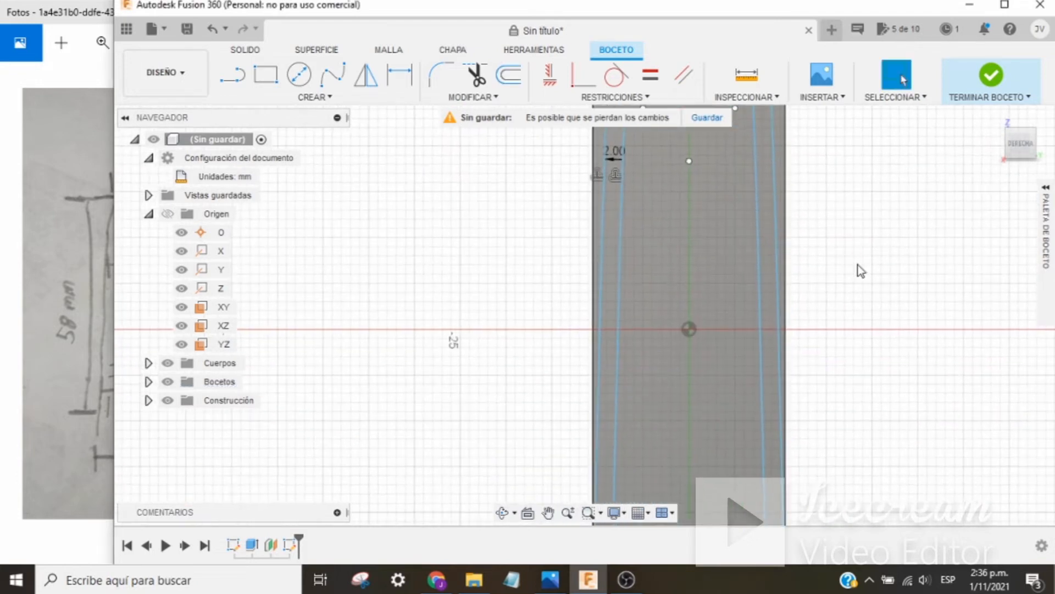
Check the hand-drawn finger measurements and examine the offset outline at its rounded tip, along its sides and at its base
left_click(92, 354)
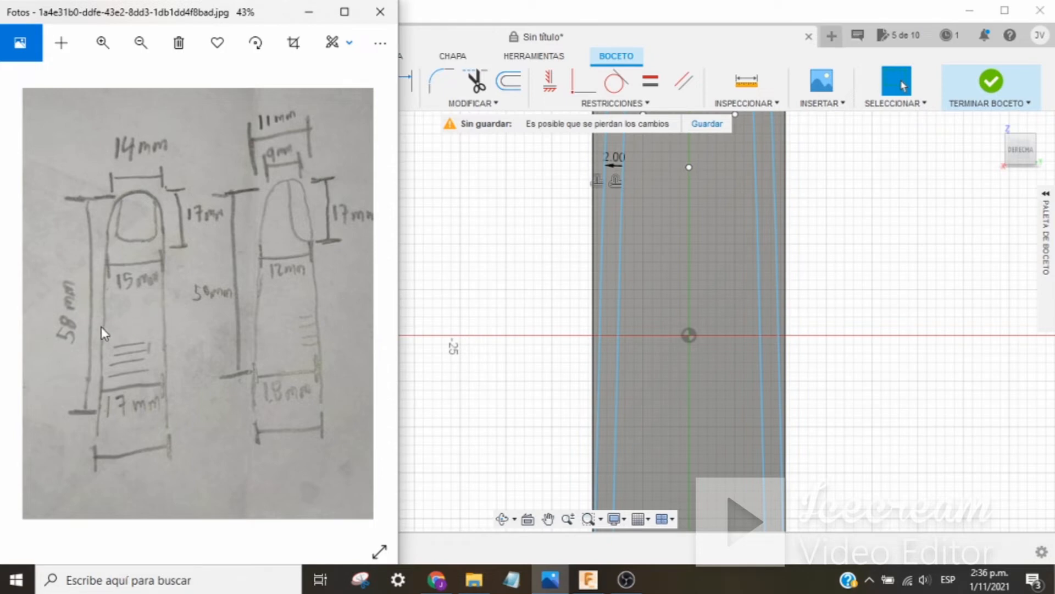
left_click(526, 349)
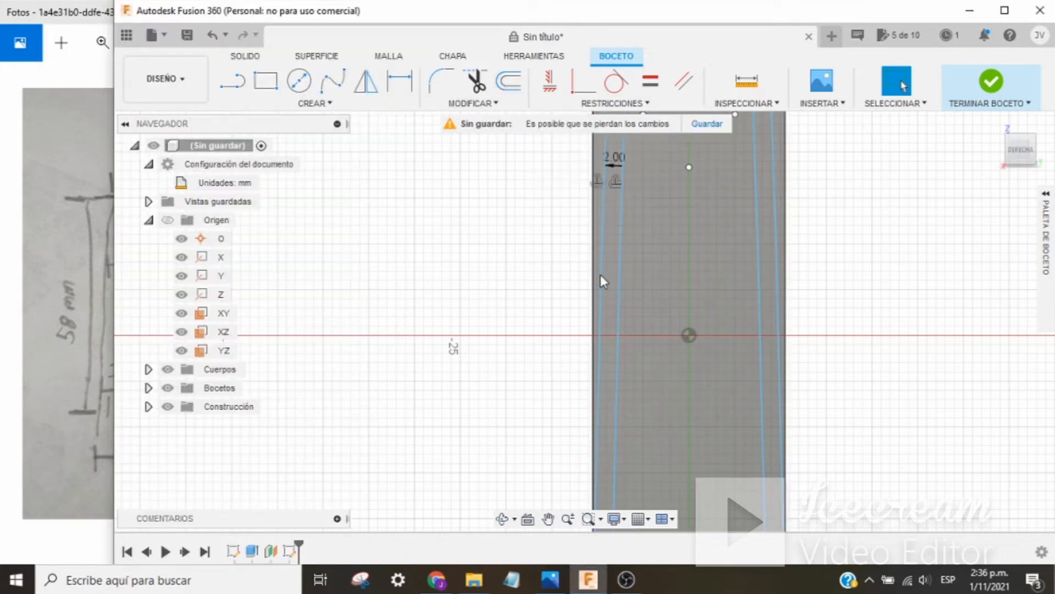
scroll(650, 411, "down", 5)
scroll(649, 407, "down", 2)
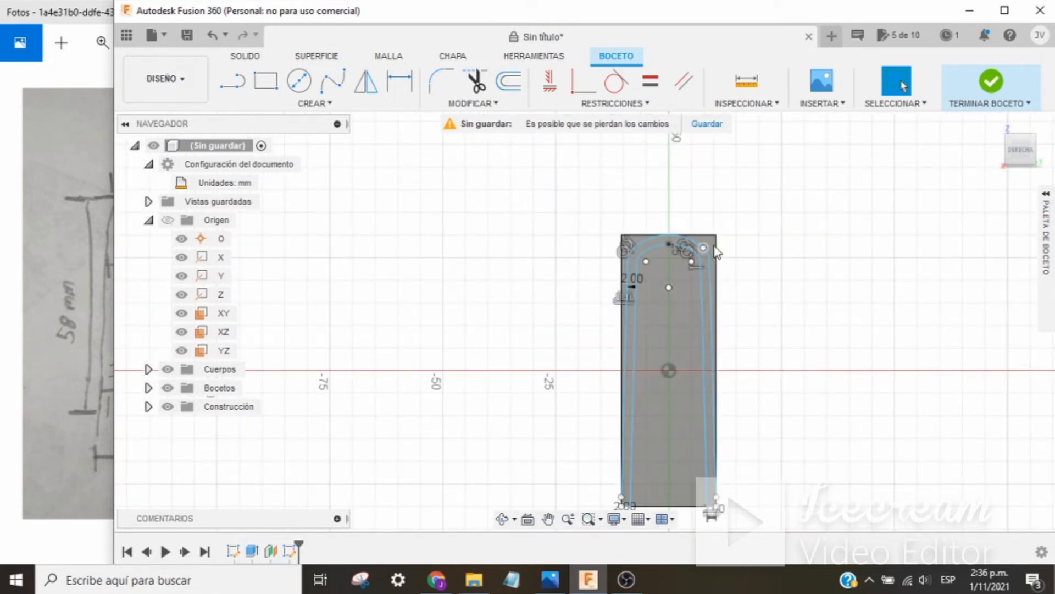
scroll(726, 370, "up", 4)
scroll(723, 377, "up", 3)
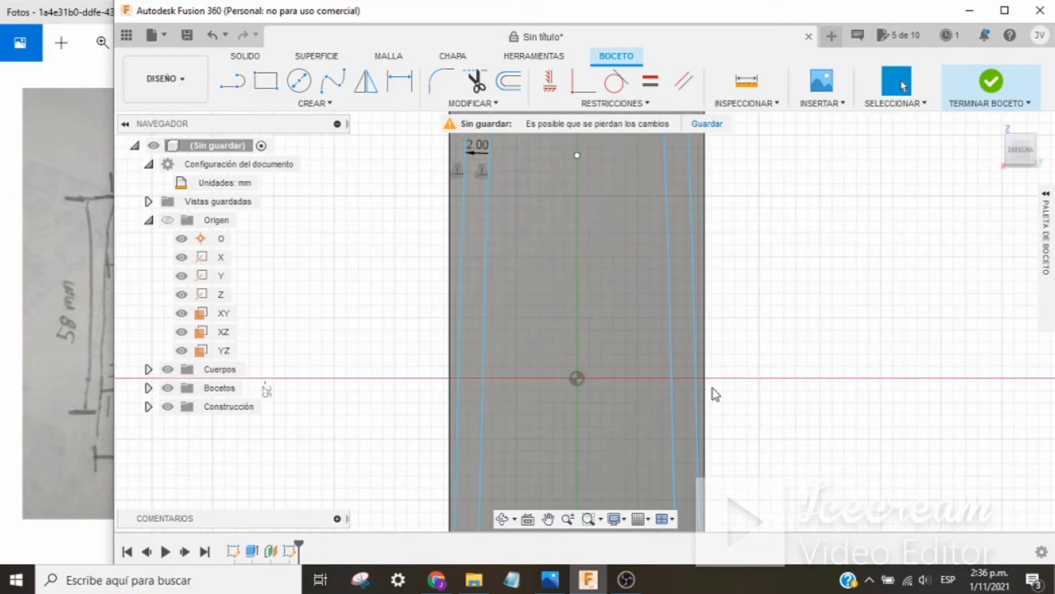
middle_click_drag(730, 428, 750, 230)
scroll(780, 384, "up", 4)
scroll(748, 407, "down", 5)
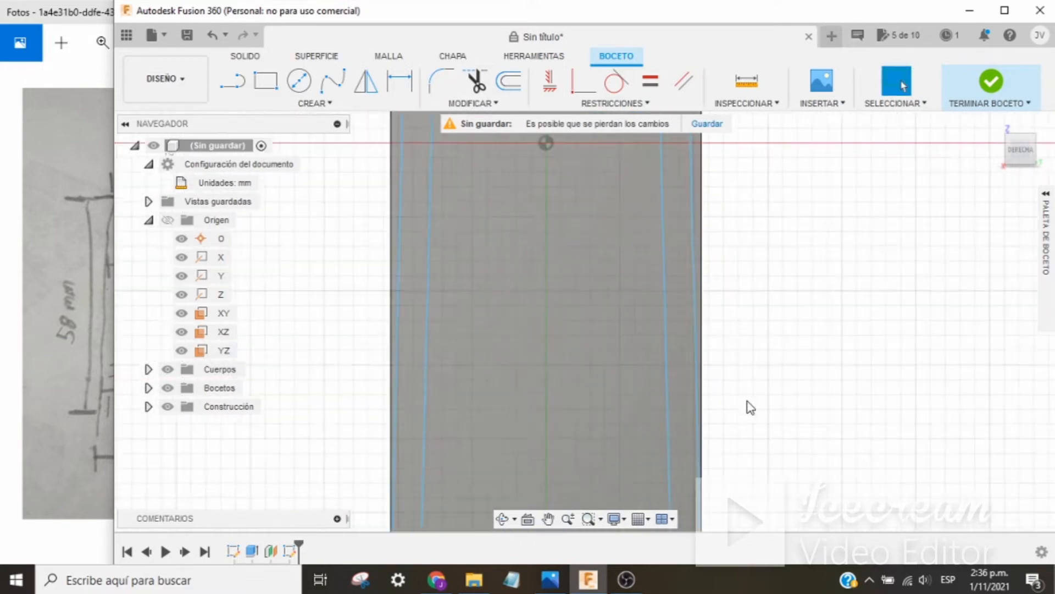
middle_click_drag(772, 435, 773, 358)
scroll(582, 392, "up", 3)
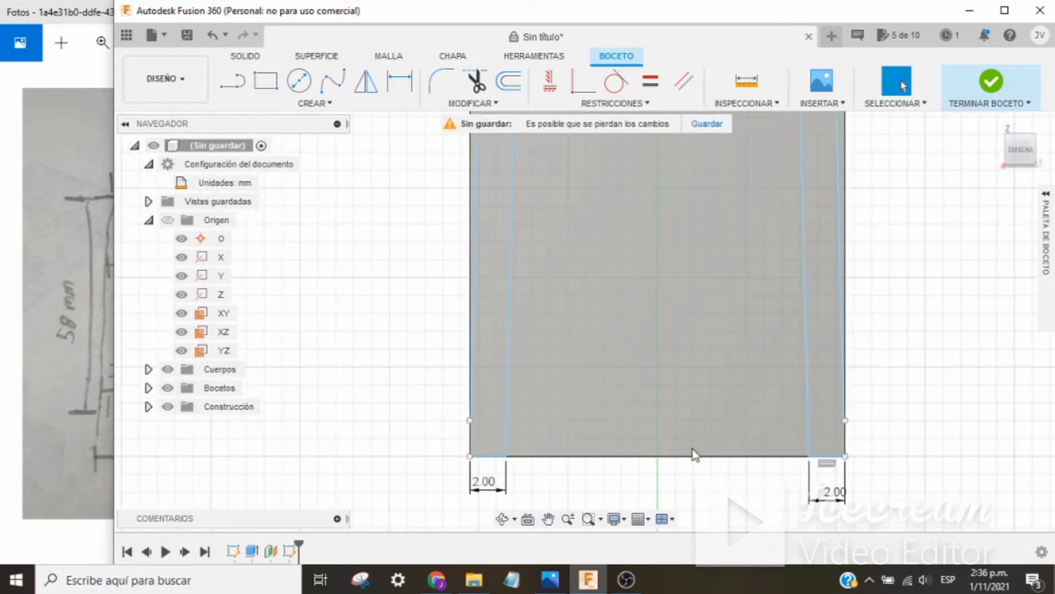
scroll(761, 419, "down", 3)
scroll(753, 351, "down", 3)
middle_click_drag(846, 297, 832, 497)
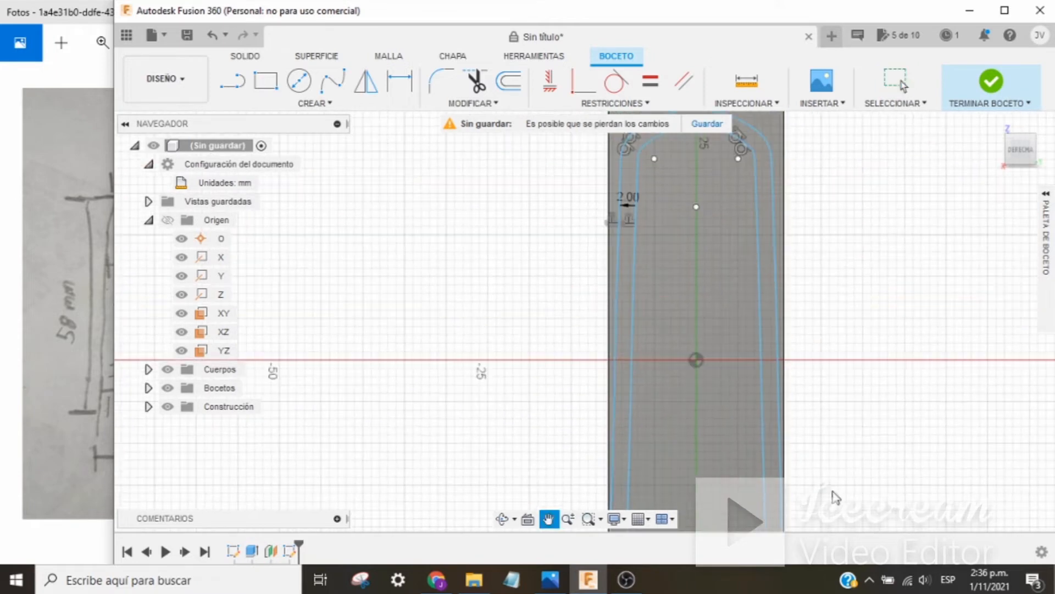
middle_click_drag(852, 243, 840, 326)
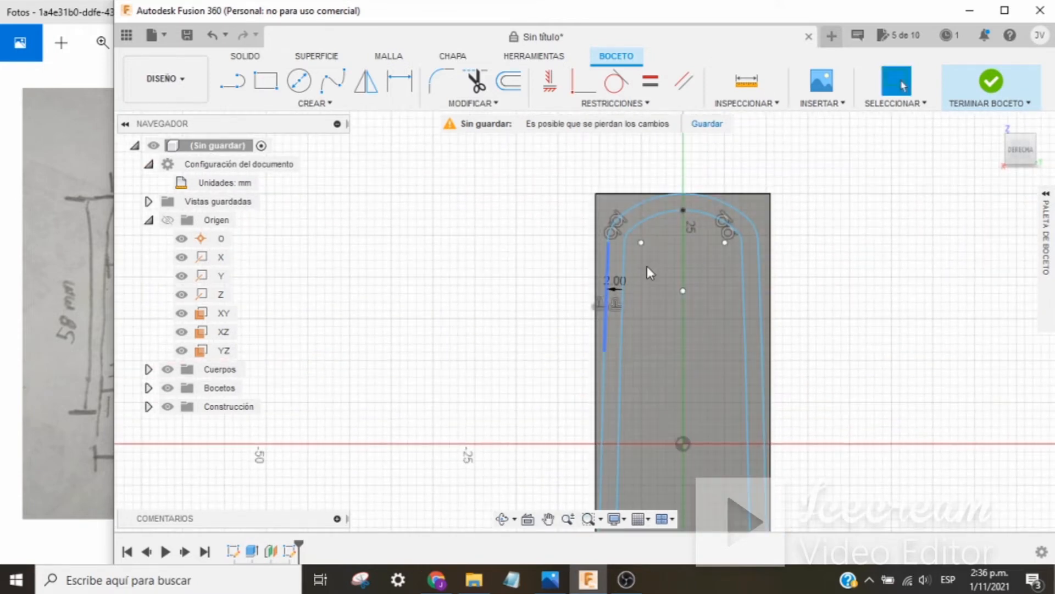
left_click(989, 83)
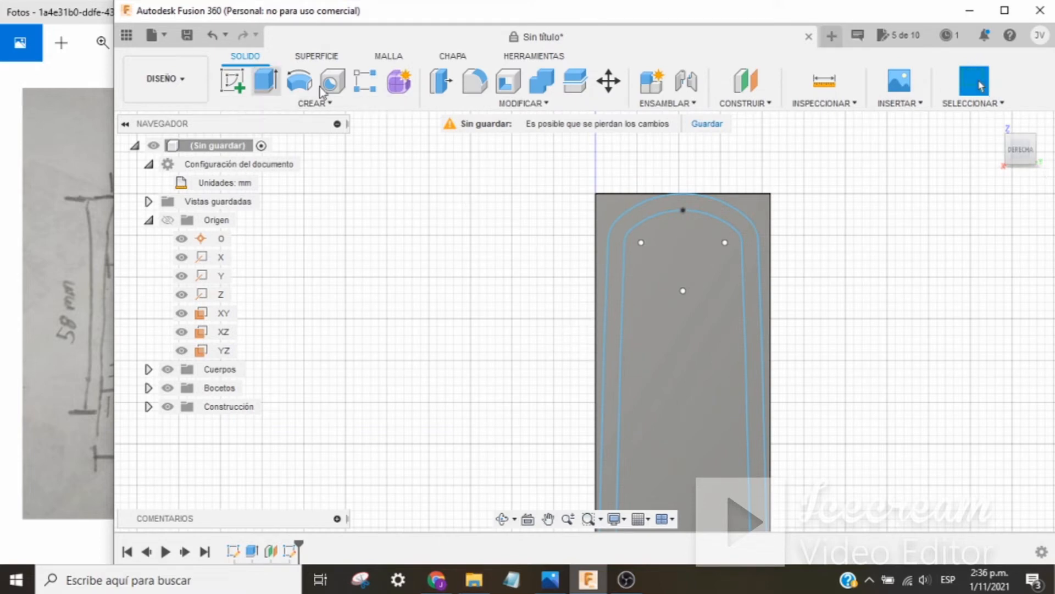
left_click(267, 81)
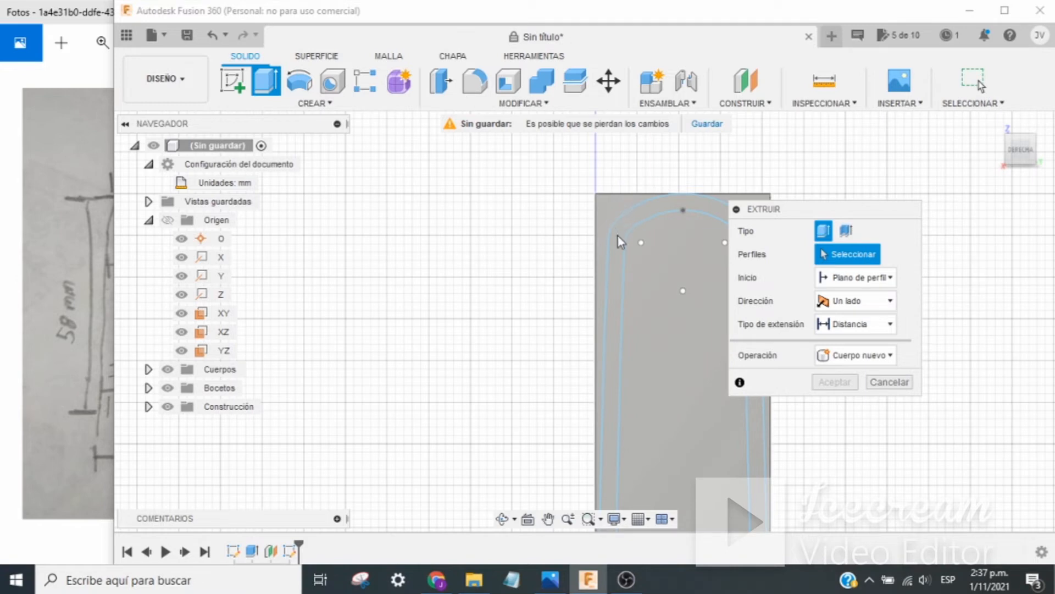
left_click(620, 200)
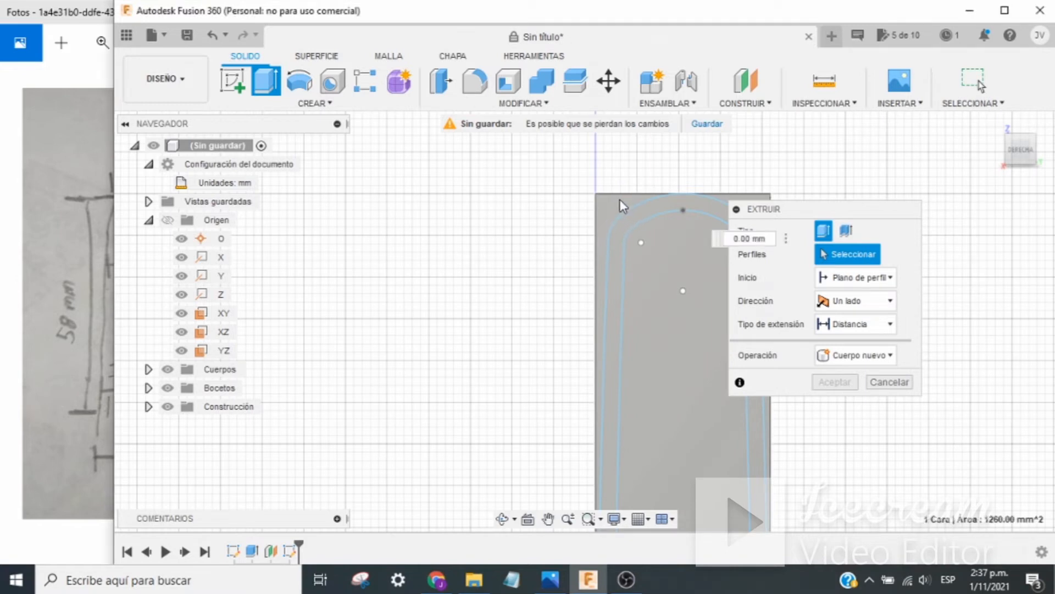
left_click(651, 214)
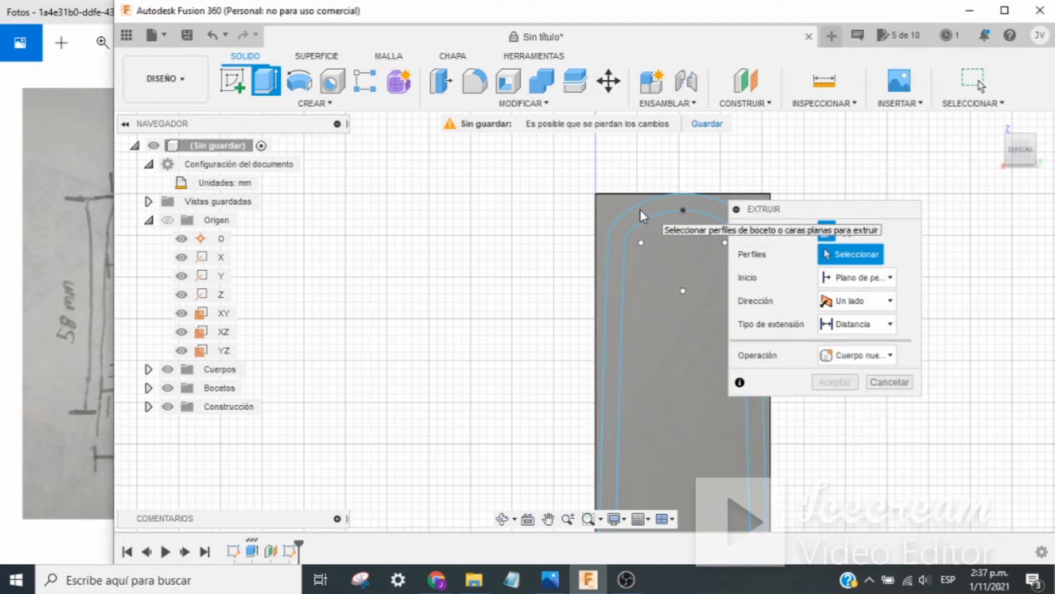
left_click(886, 383)
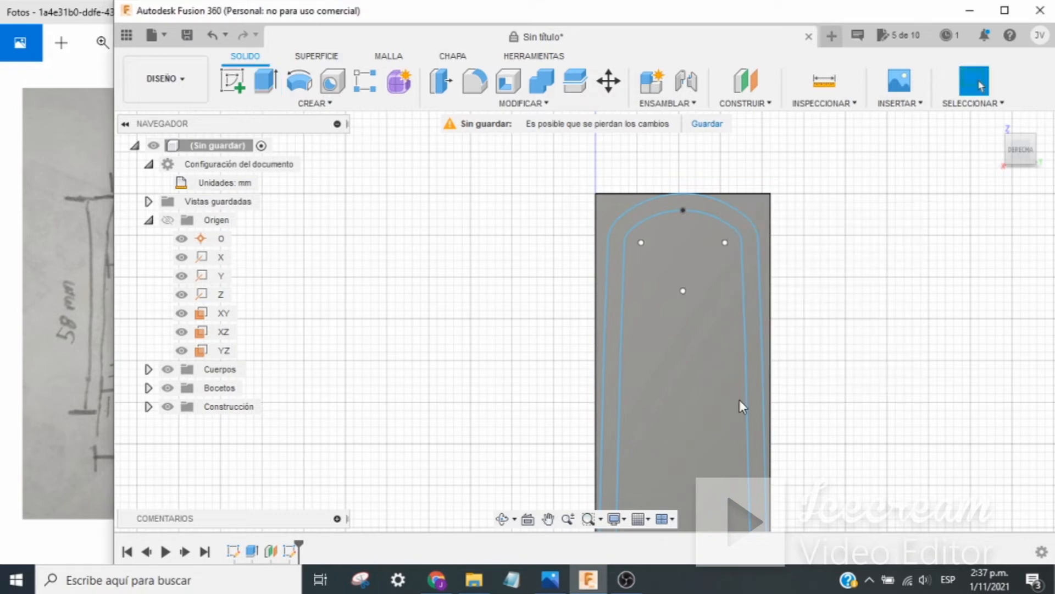
mouse_move(626, 579)
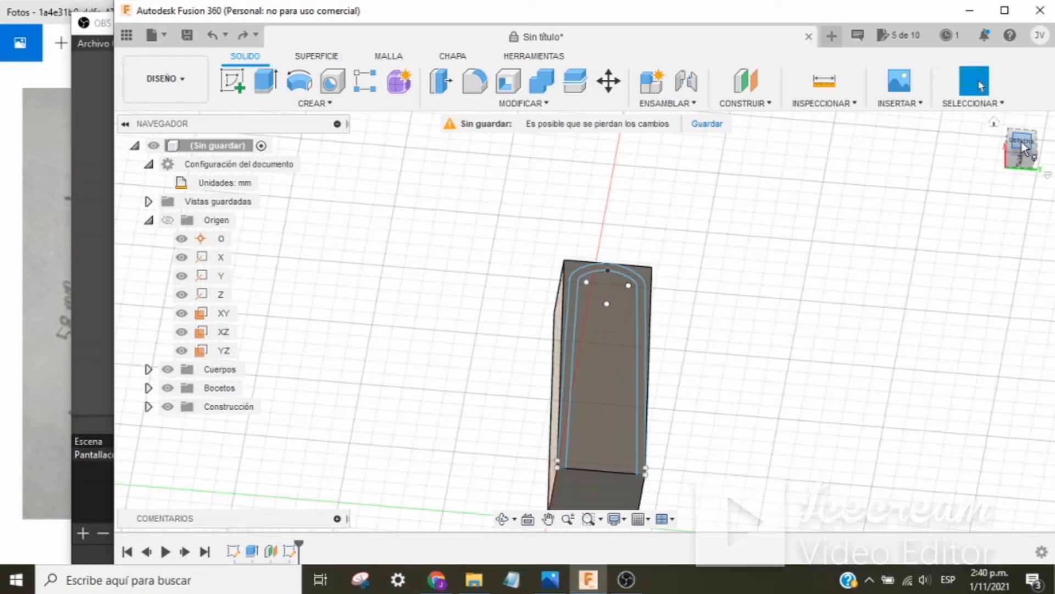
middle_click_drag(876, 297, 758, 376, "shift")
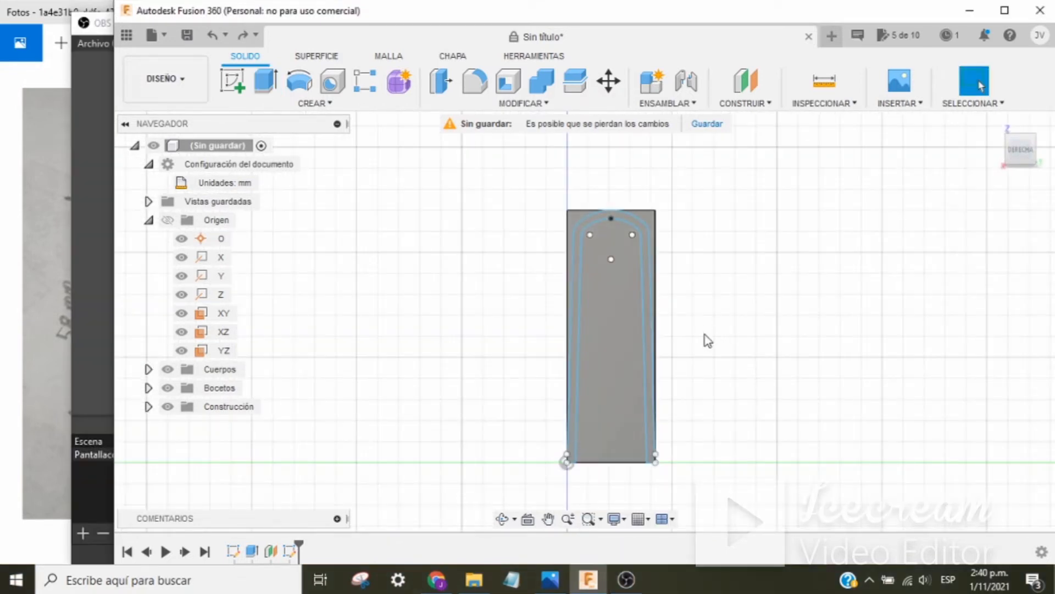
scroll(707, 345, "up", 2)
scroll(520, 334, "up", 2)
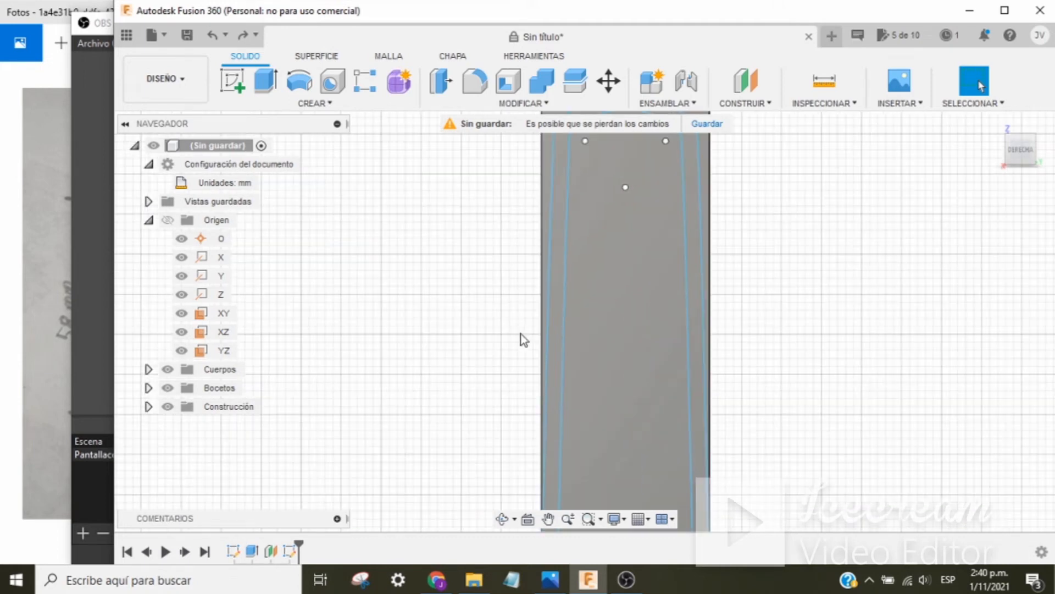
middle_click_drag(798, 278, 817, 373)
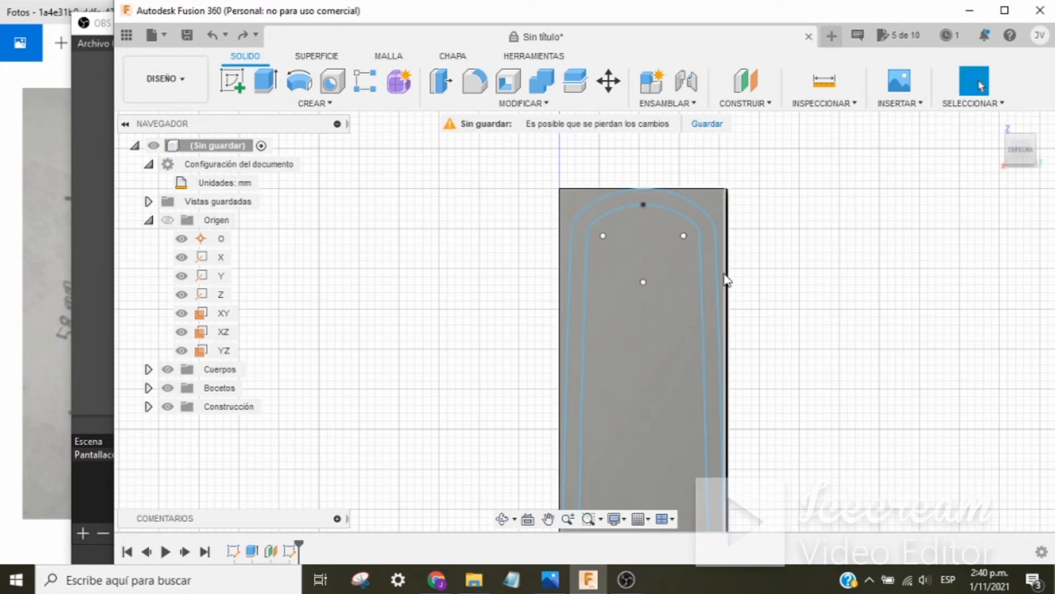
middle_click_drag(767, 340, 761, 254)
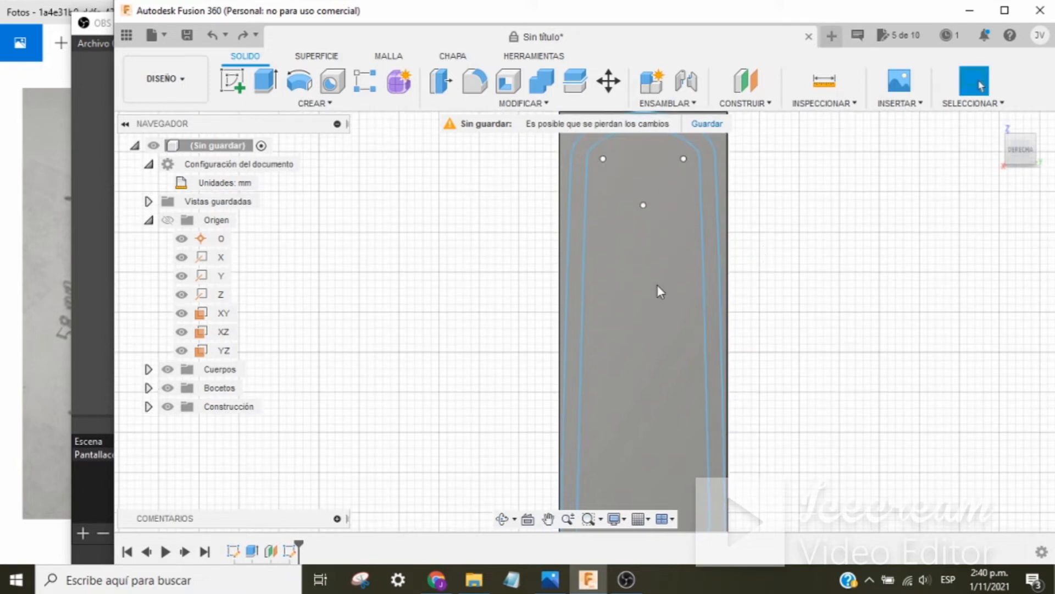
Reopen the finger outline sketch and trace the block face's left, top and right edges with connected lines, enclosing the area outside the outline
double_click(292, 551)
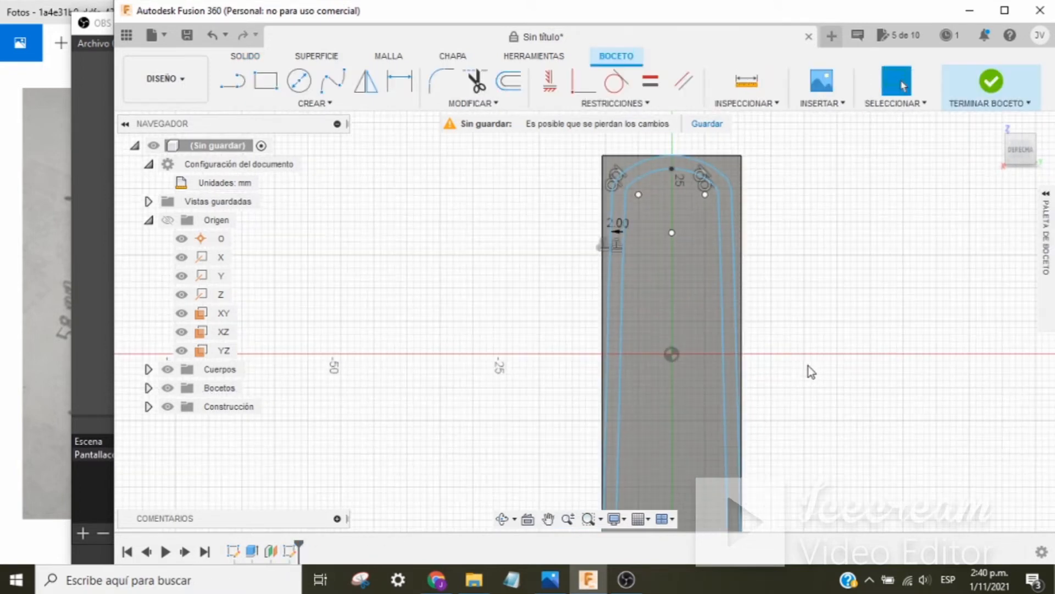
scroll(807, 407, "down", 2)
mouse_move(808, 405)
middle_mouse_down()
mouse_move(789, 349)
mouse_move(763, 391)
middle_mouse_up()
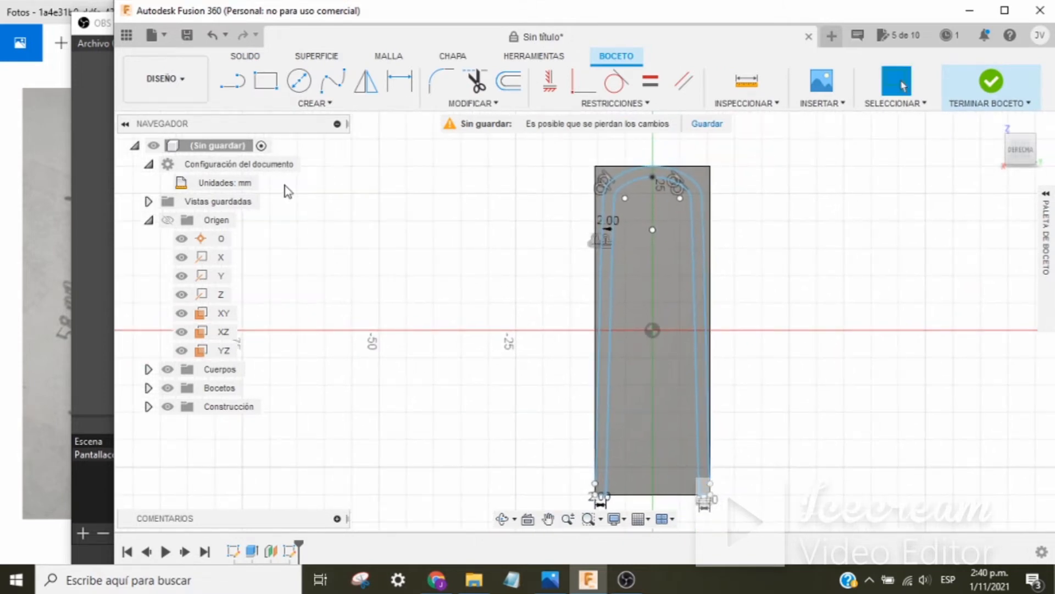
left_click(233, 81)
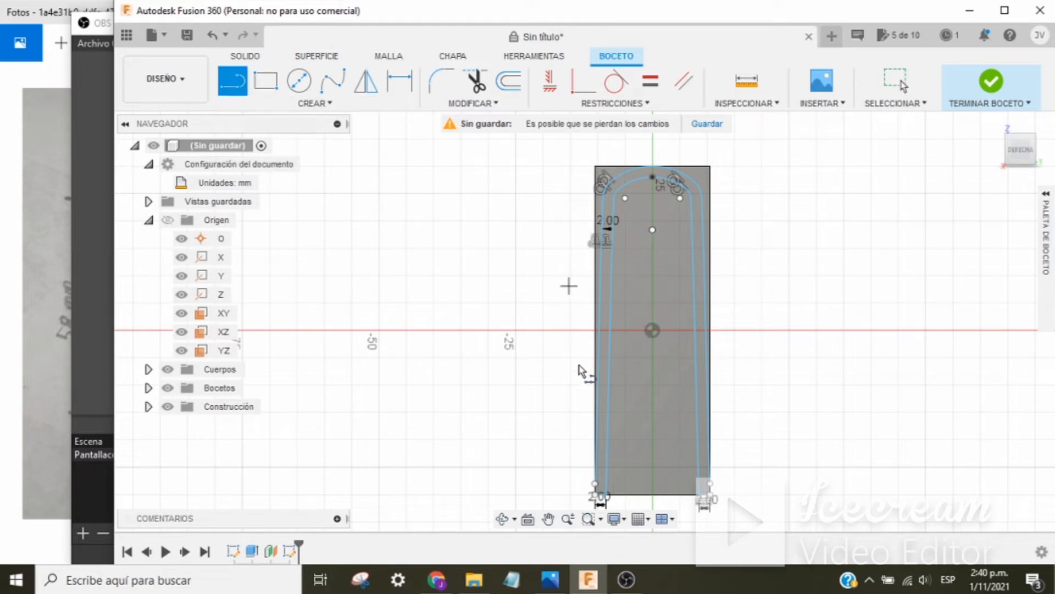
scroll(594, 497, "up", 3)
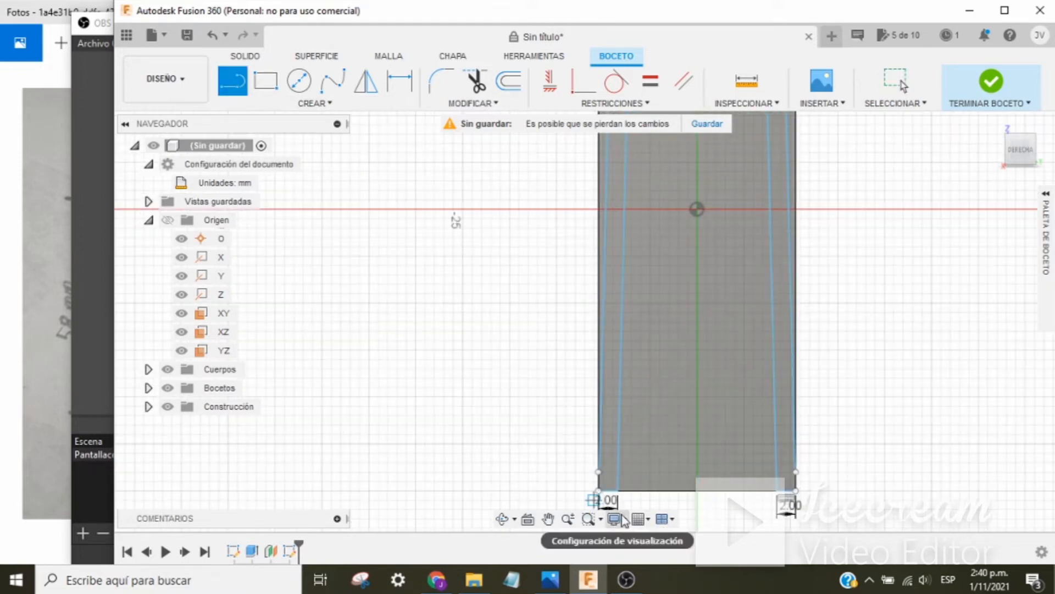
left_click(599, 492)
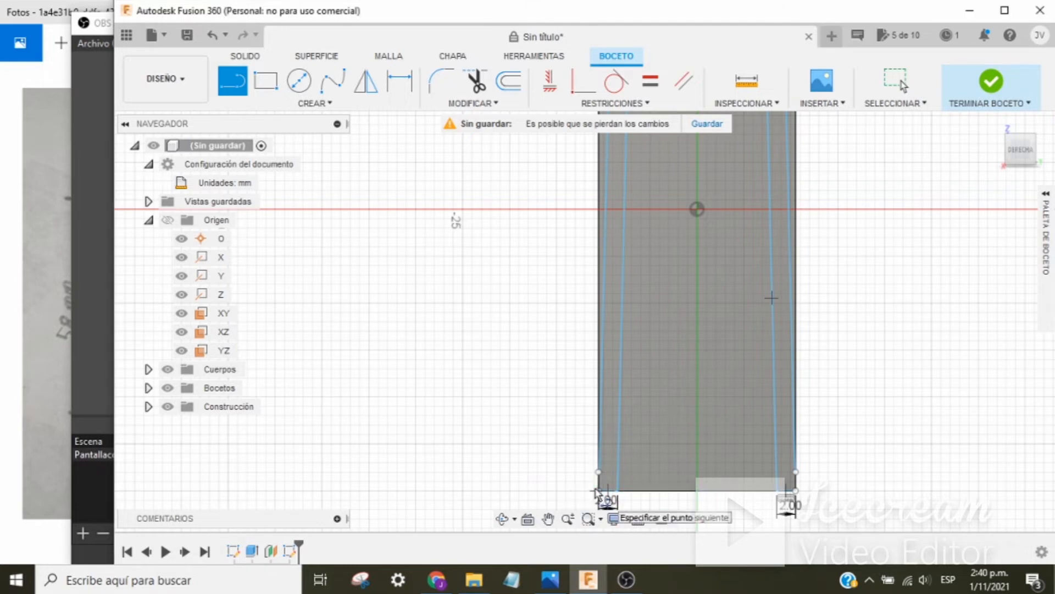
middle_click_drag(575, 275, 546, 498)
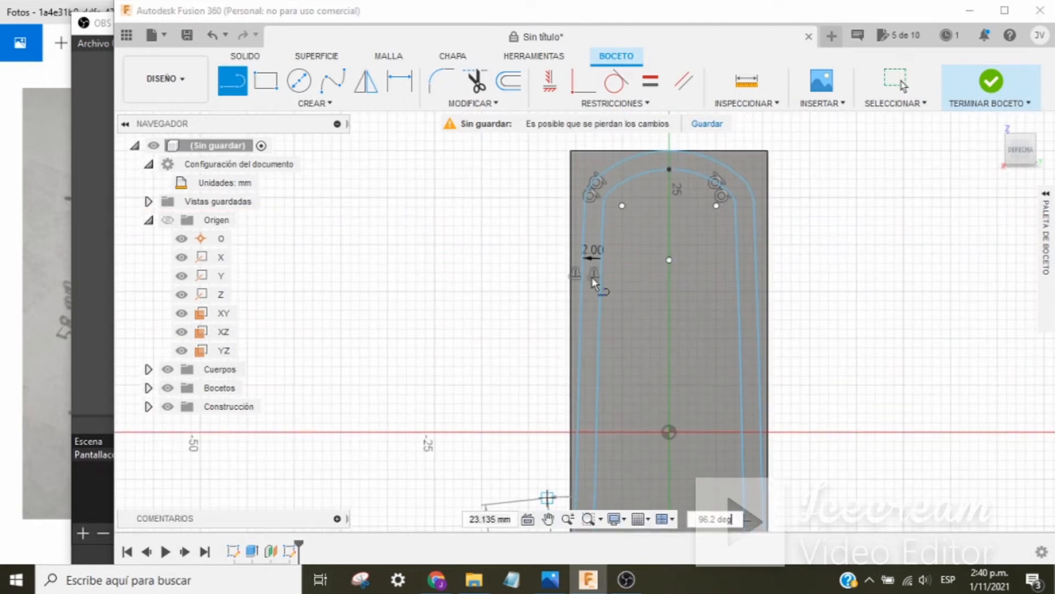
left_click(572, 151)
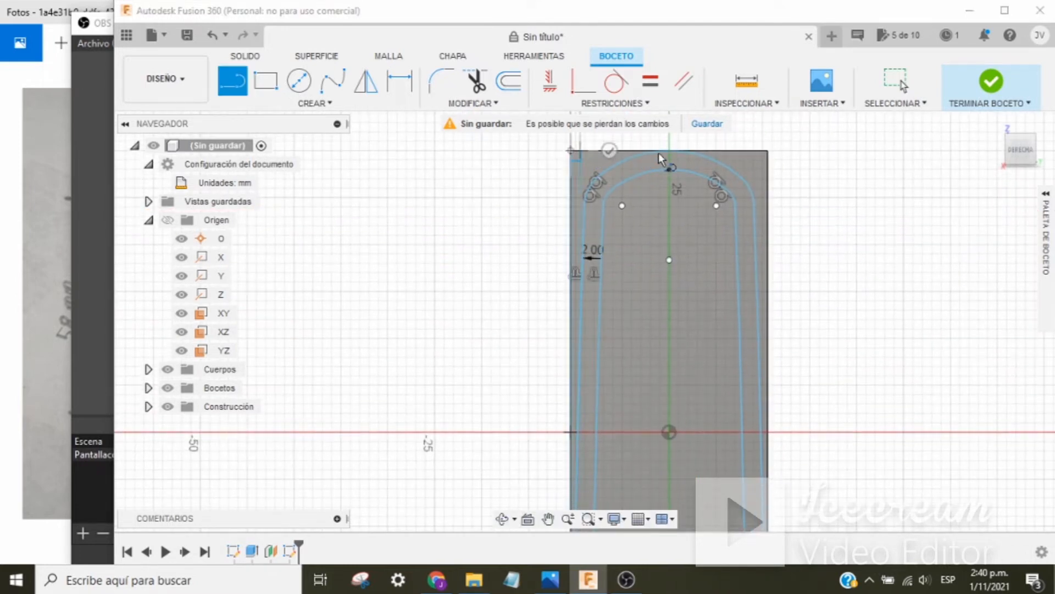
left_click(771, 152)
middle_click_drag(801, 377, 789, 210)
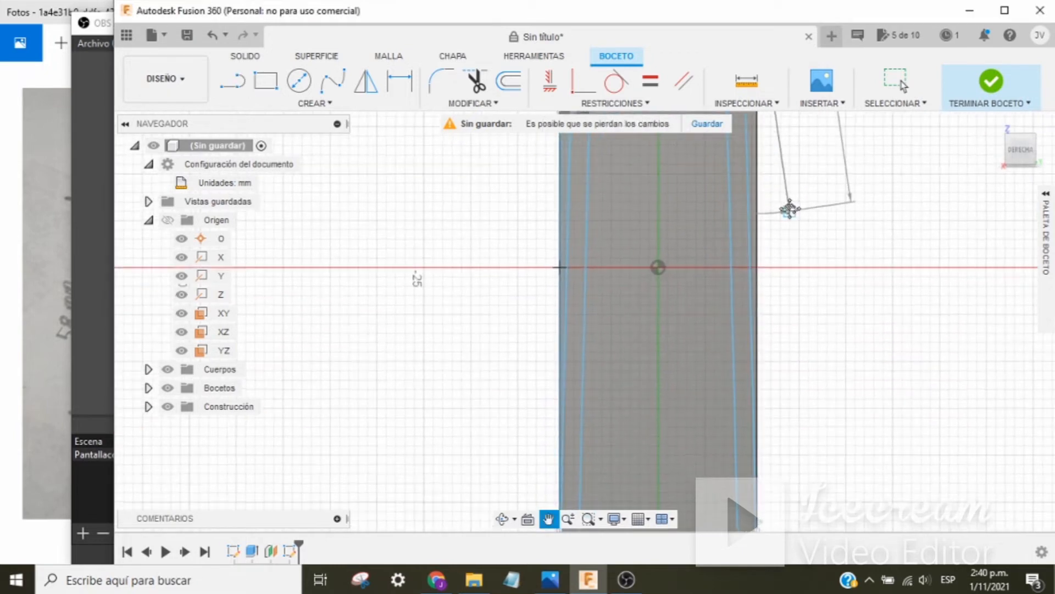
middle_click_drag(781, 486, 783, 344)
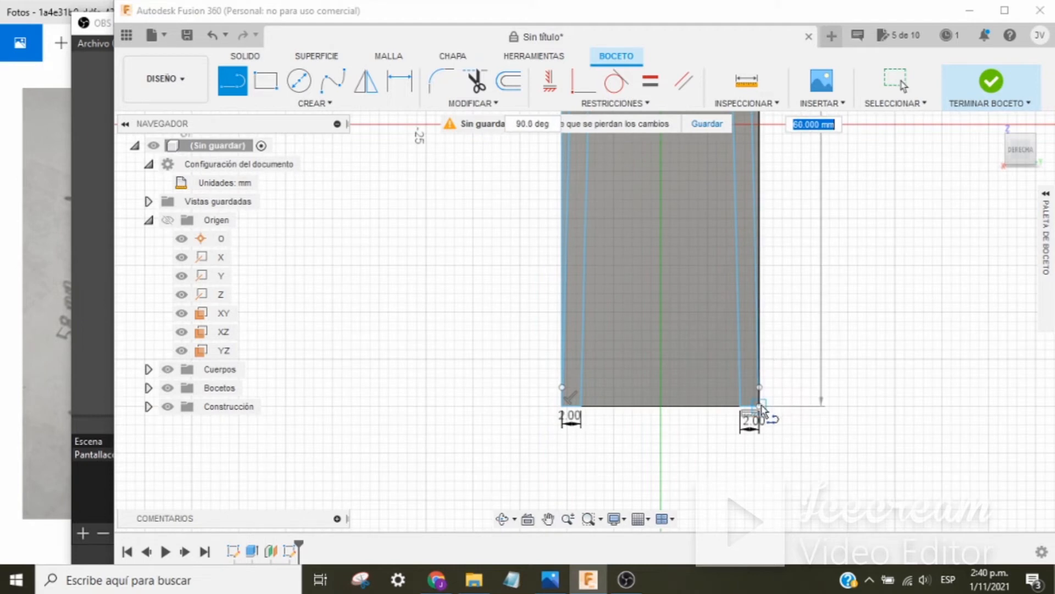
left_click(761, 406)
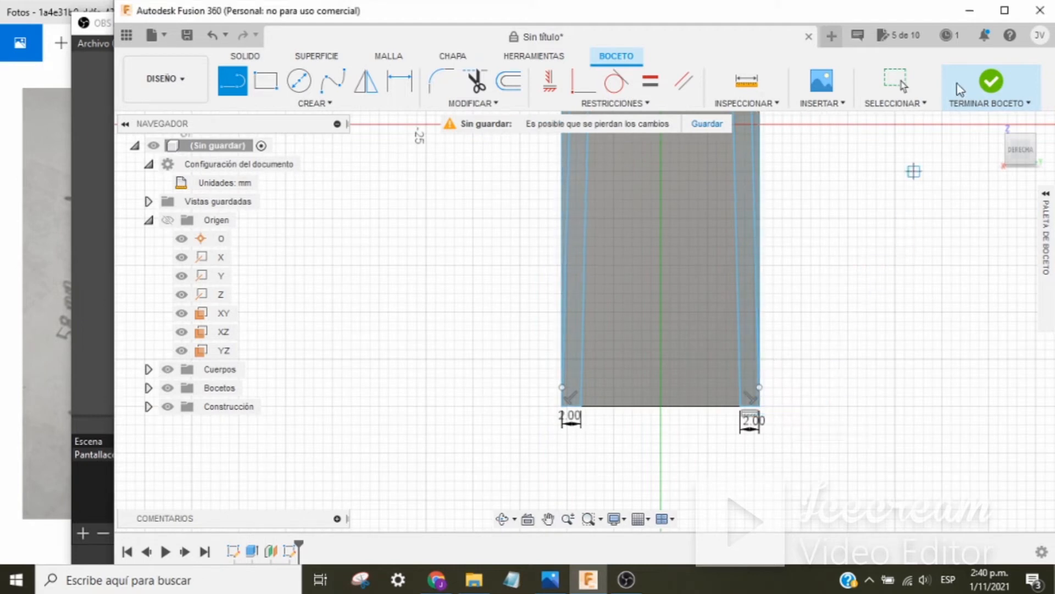
left_click(994, 82)
Extrude the two regions outside the finger outline -55 mm through the block as a cut
scroll(791, 322, "down", 4)
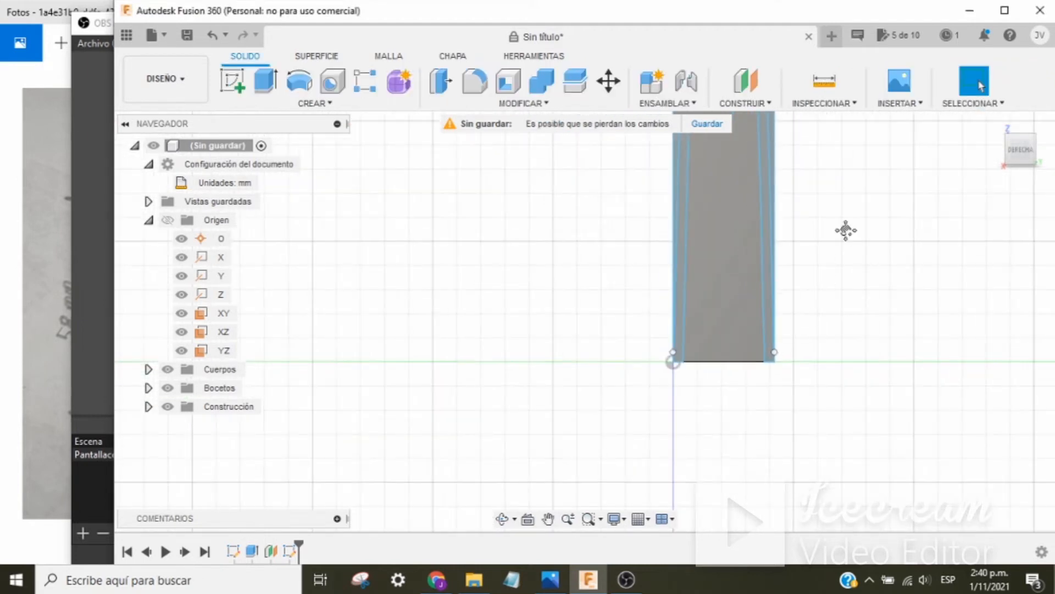
middle_click_drag(846, 229, 851, 387)
middle_click_drag(927, 342, 915, 316)
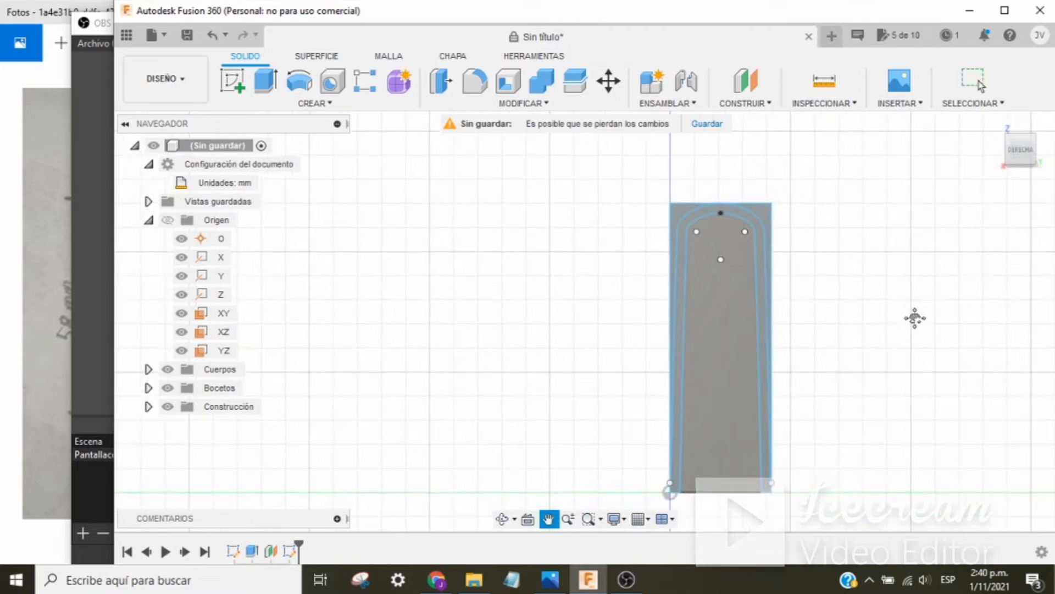
left_click(266, 85)
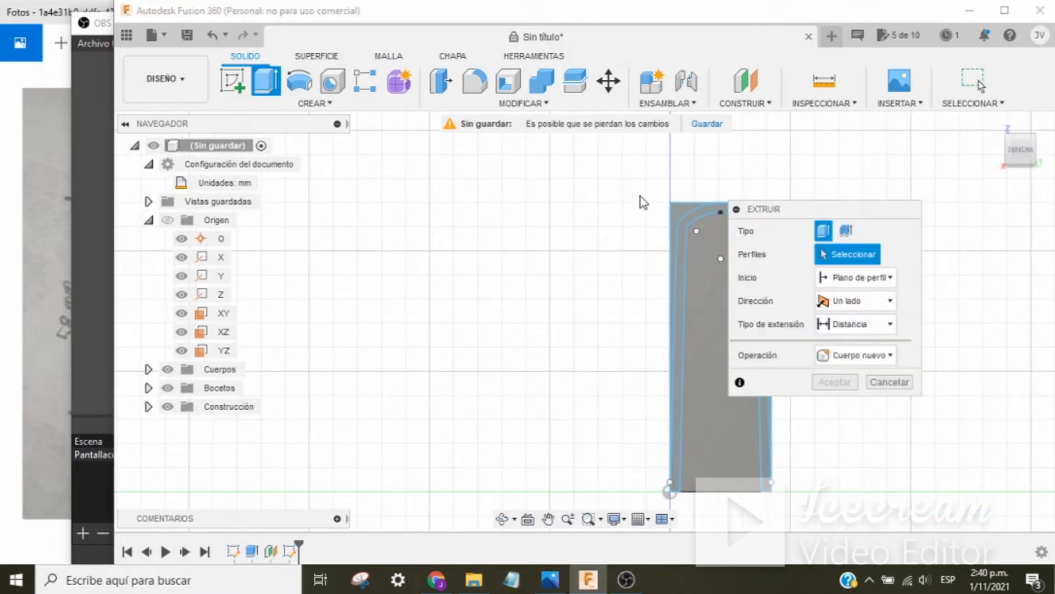
left_click(675, 215)
middle_click_drag(546, 247, 401, 236)
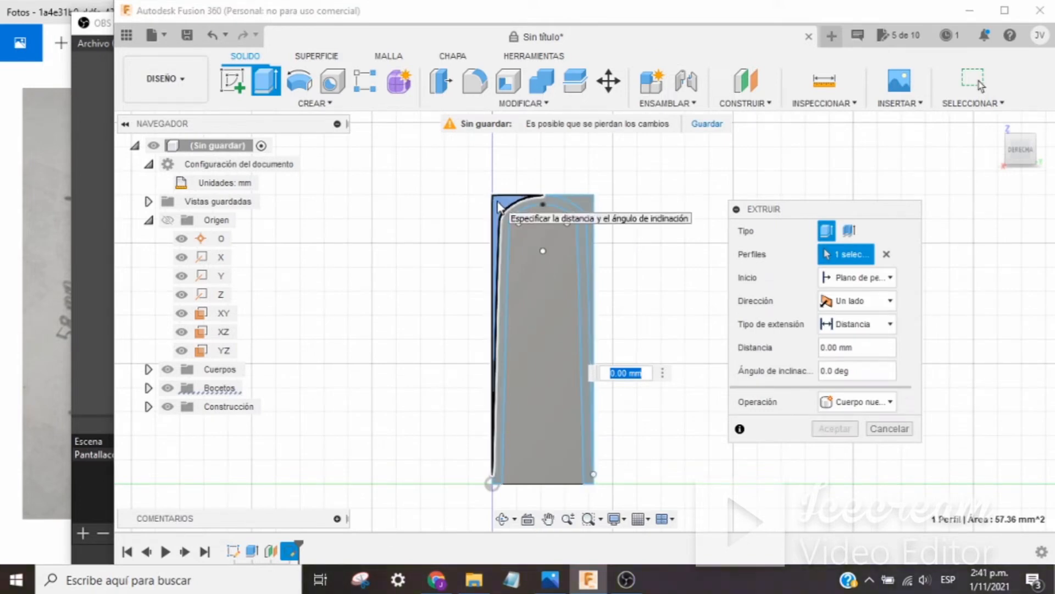
left_click(498, 208)
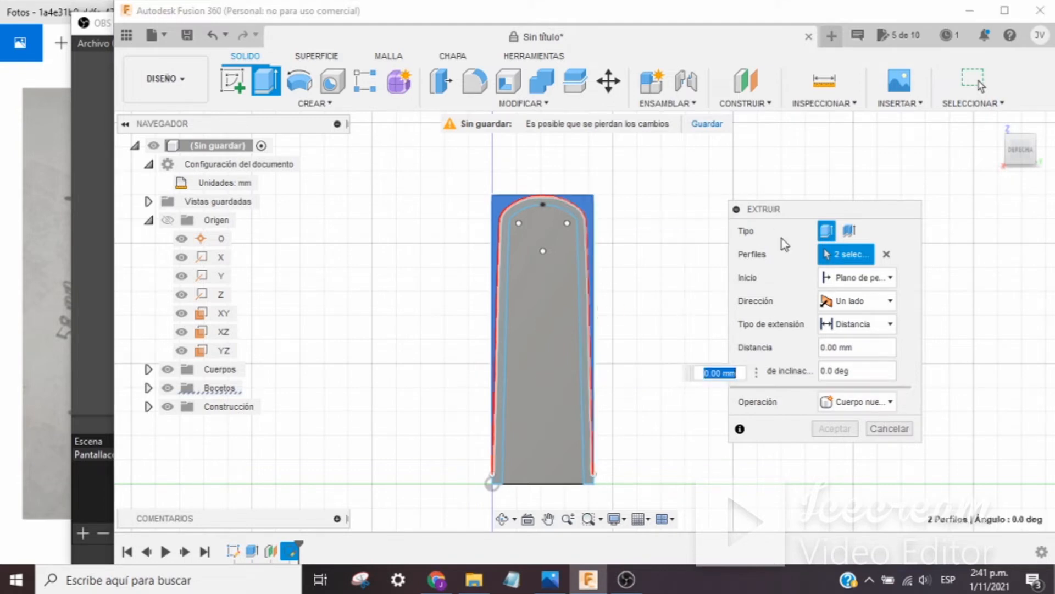
left_click(855, 403)
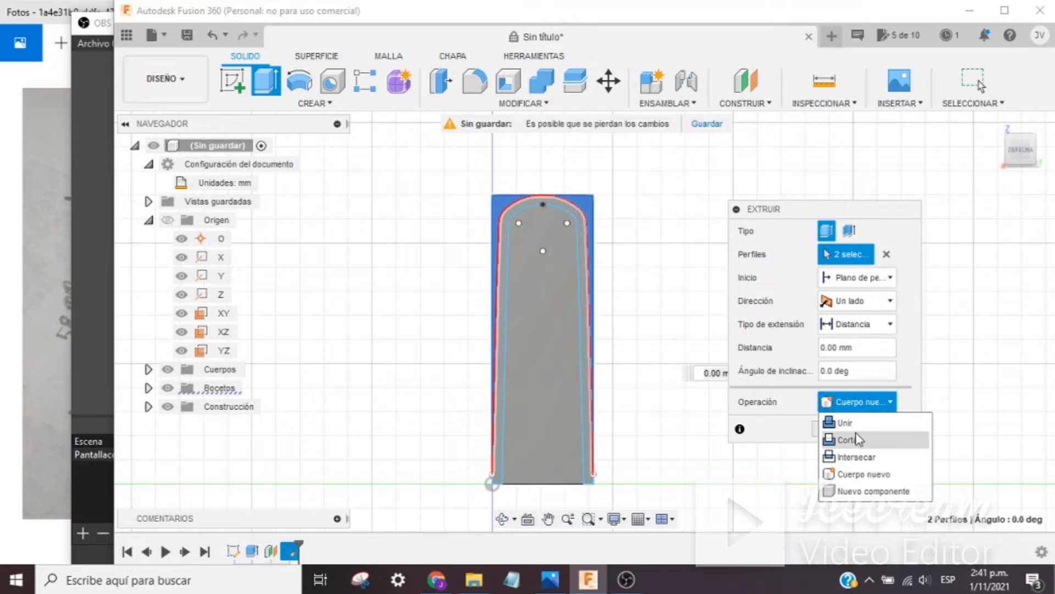
left_click(855, 442)
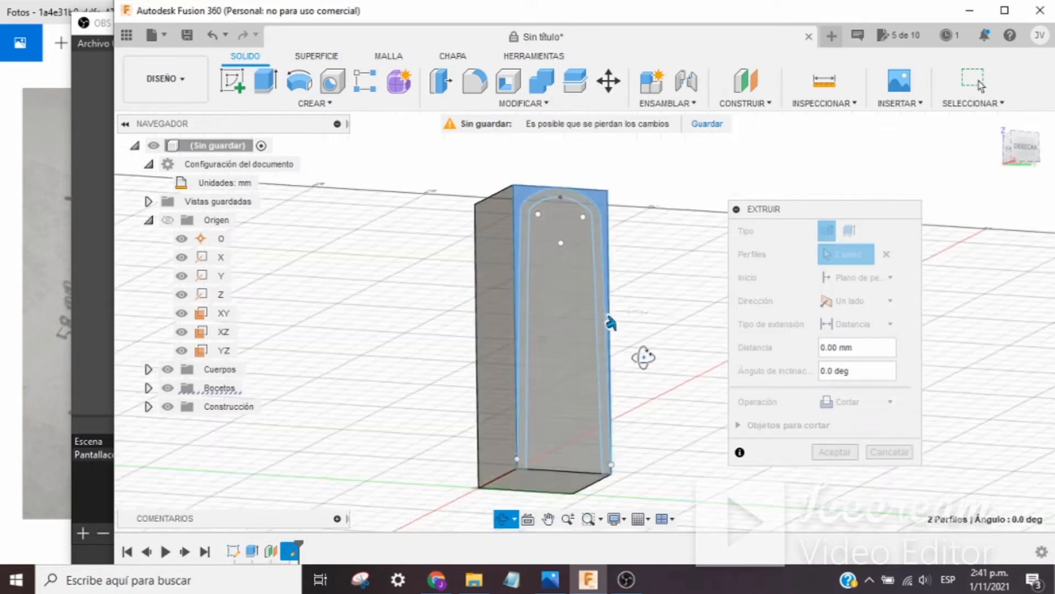
left_click_drag(605, 327, 379, 404)
left_click(833, 452)
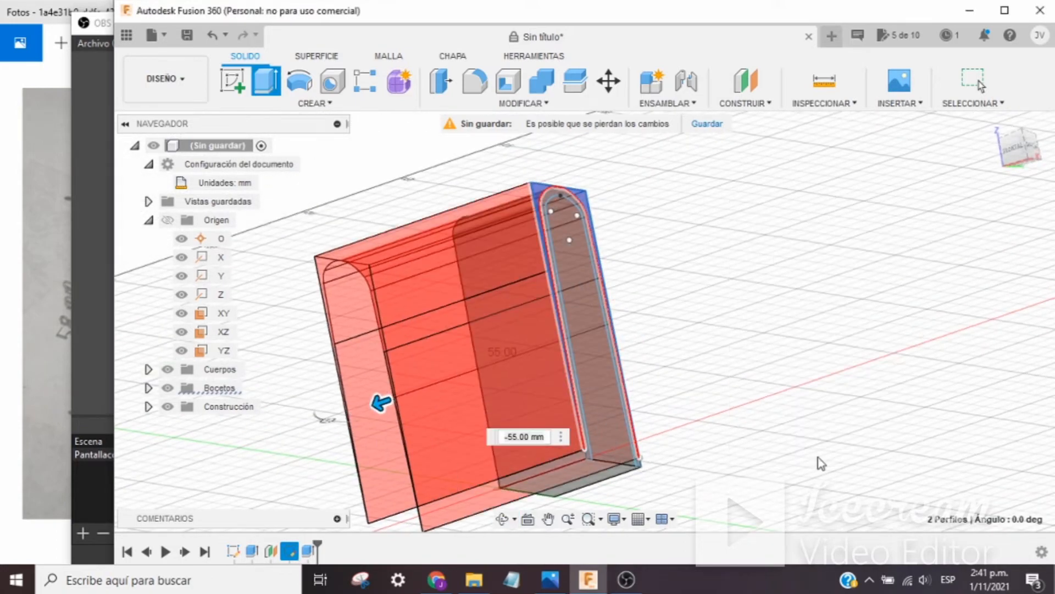
Examine the rounded block from its right and front sides and compare it with the hand-drawn finger measurements
middle_click_drag(699, 370, 647, 365, "shift")
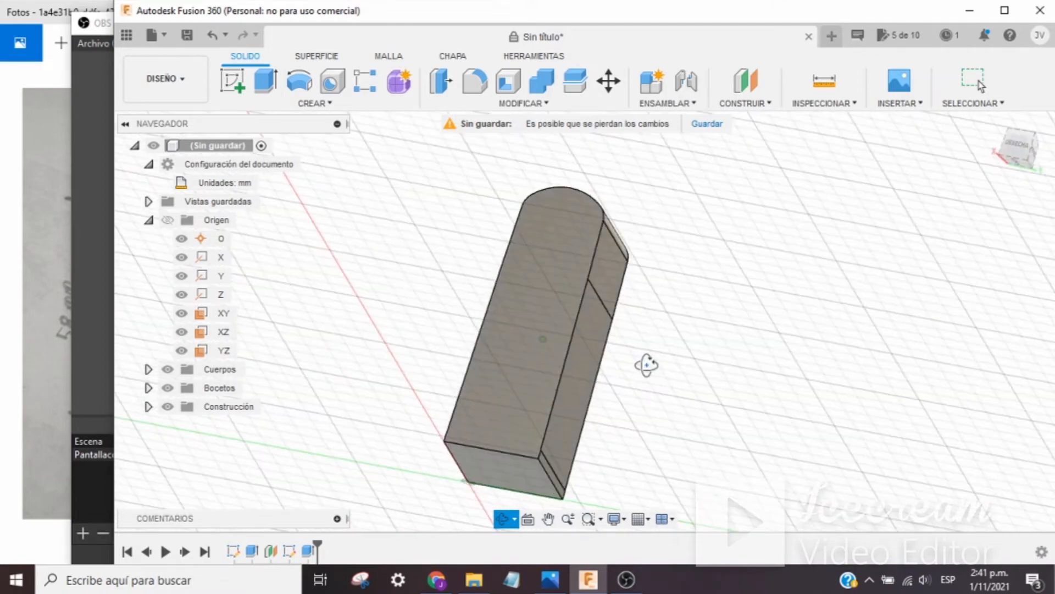
left_click(1019, 146)
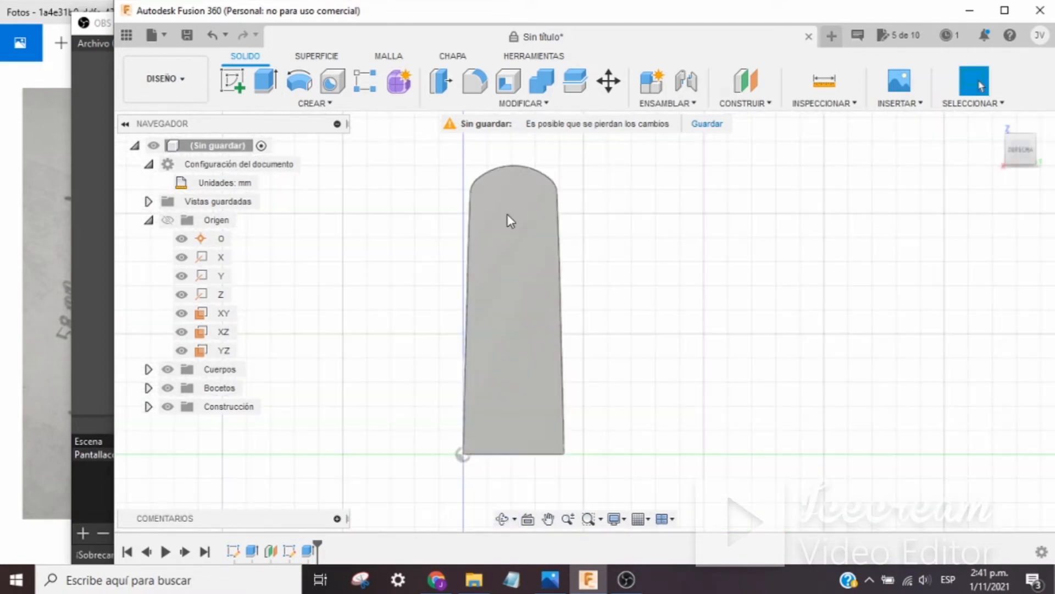
left_click(54, 335)
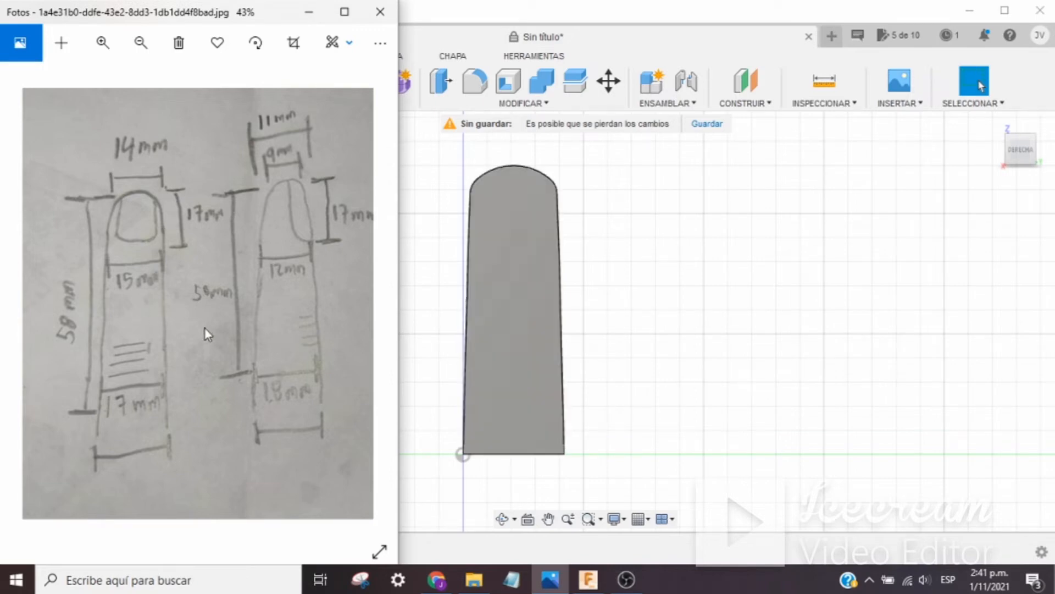
left_click(692, 306)
middle_click_drag(618, 310, 687, 311, "shift")
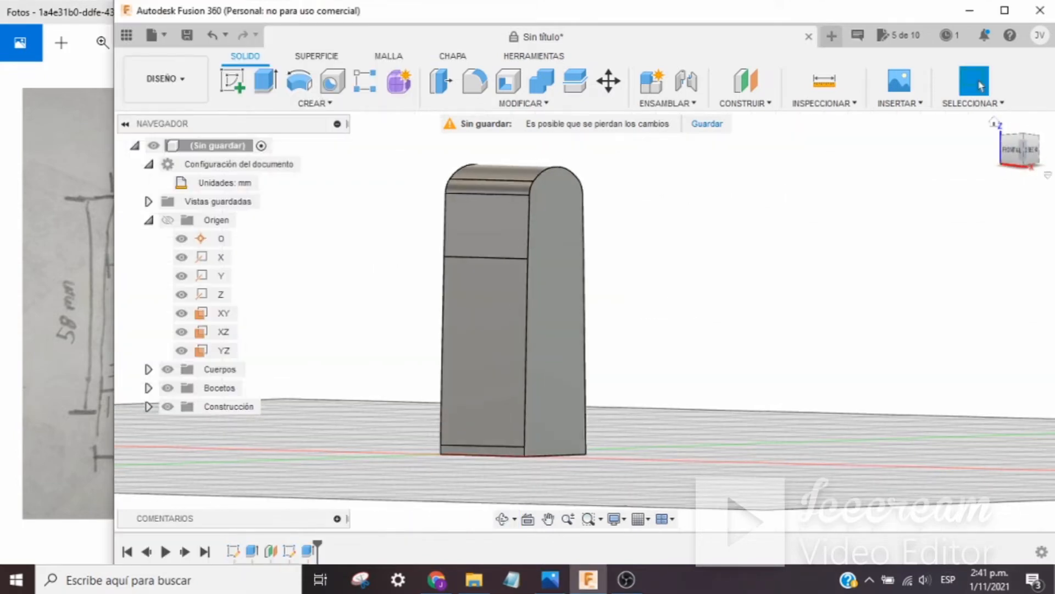
left_click(1015, 150)
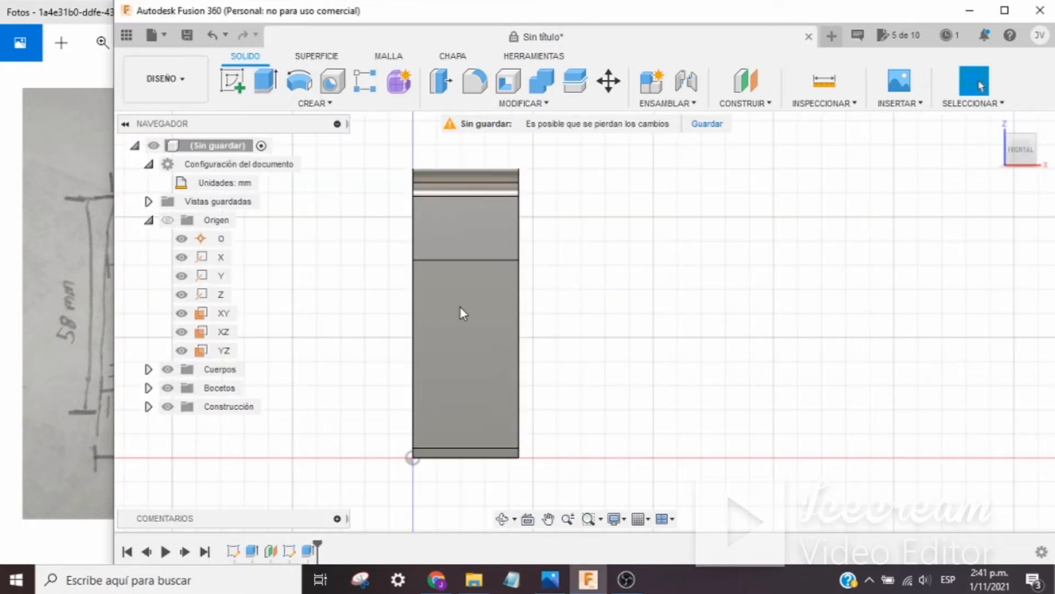
left_click(69, 360)
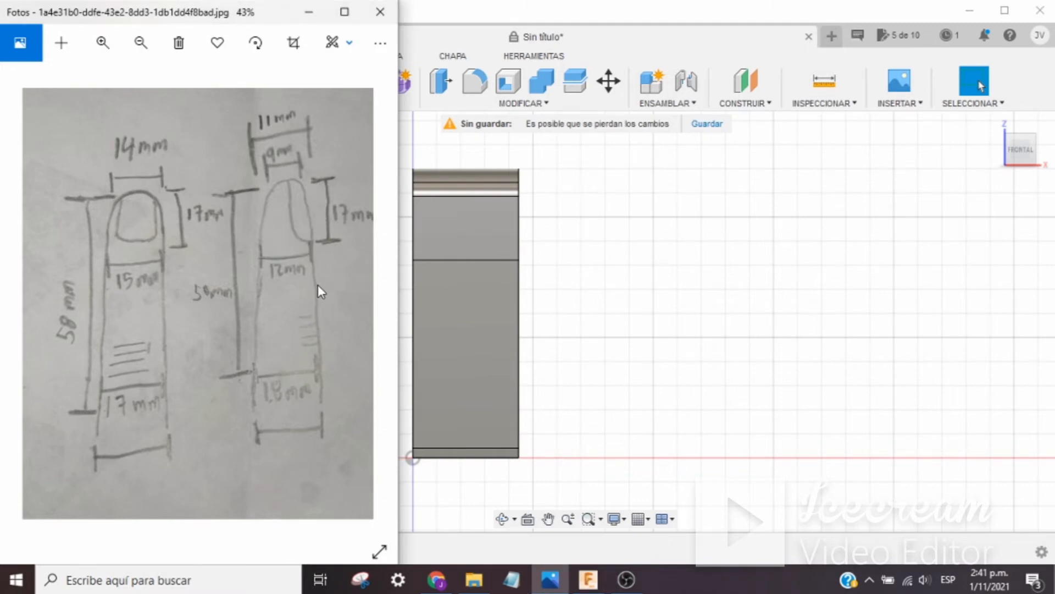
middle_click_drag(590, 283, 686, 282)
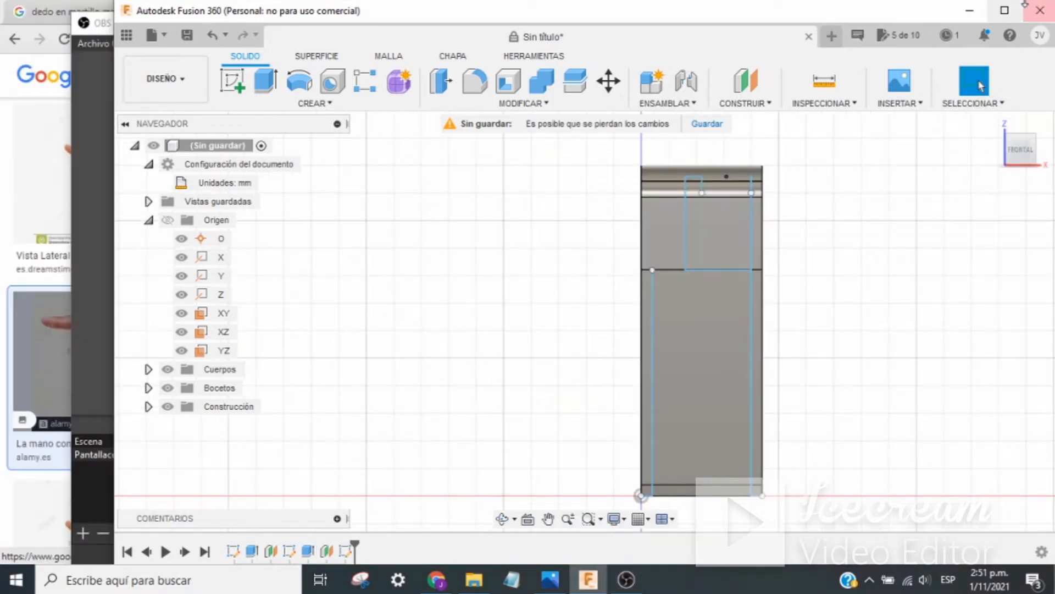
Check the side-profile sketch on the block's front against the hand-drawn side view and inspect the construction plane at the front face
middle_click_drag(795, 388, 777, 316)
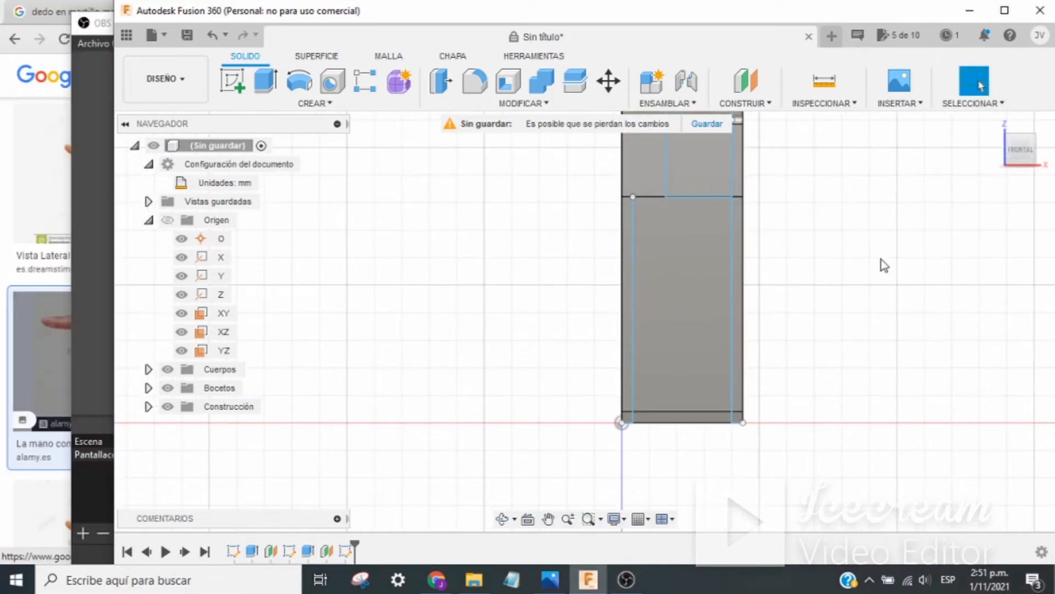
middle_click_drag(866, 335, 874, 380, "shift")
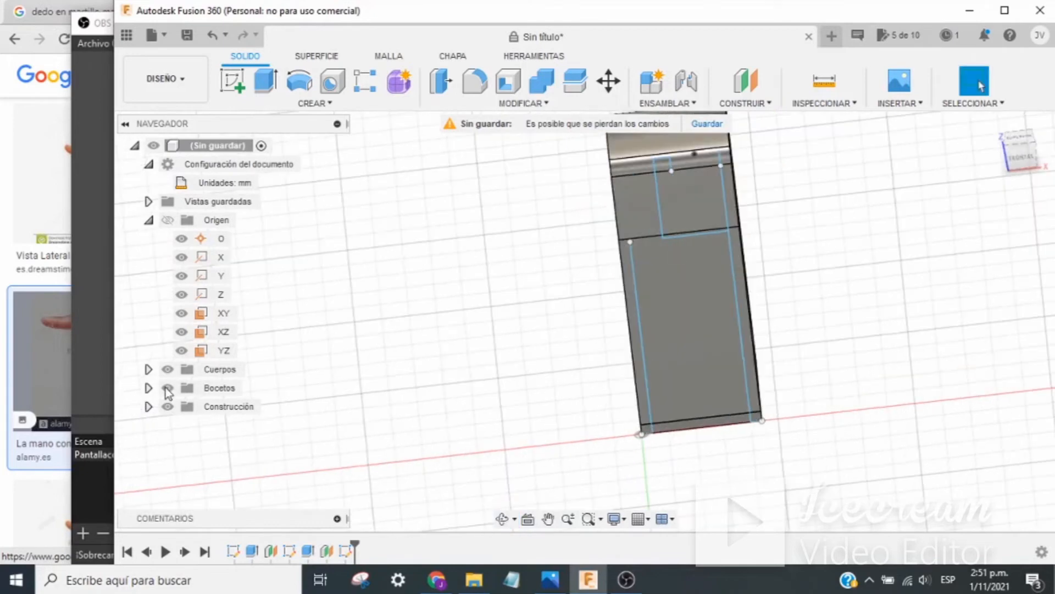
left_click(550, 579)
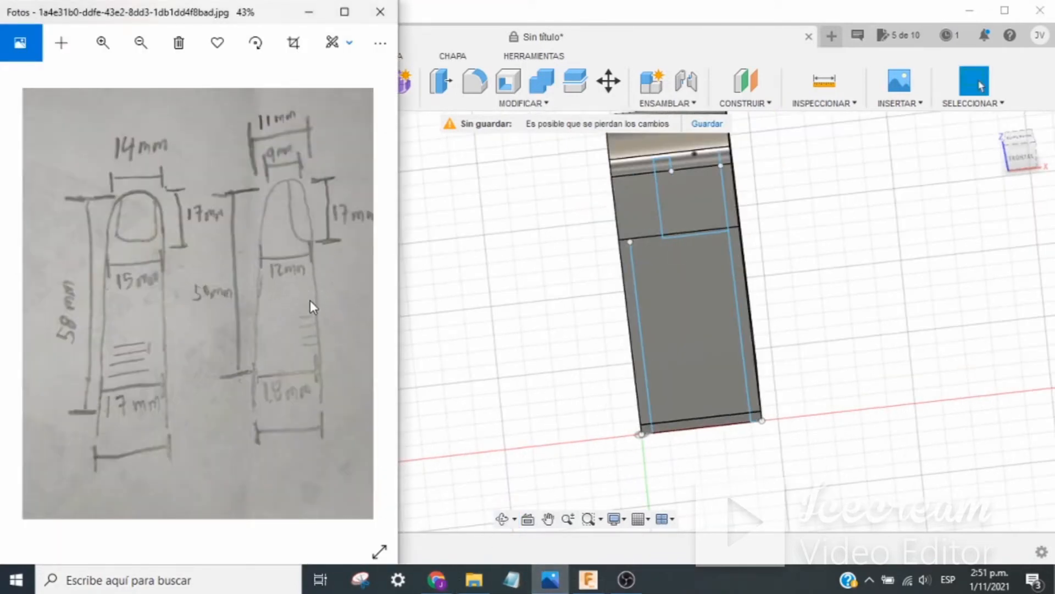
left_click(494, 347)
middle_click_drag(800, 404, 766, 379, "shift")
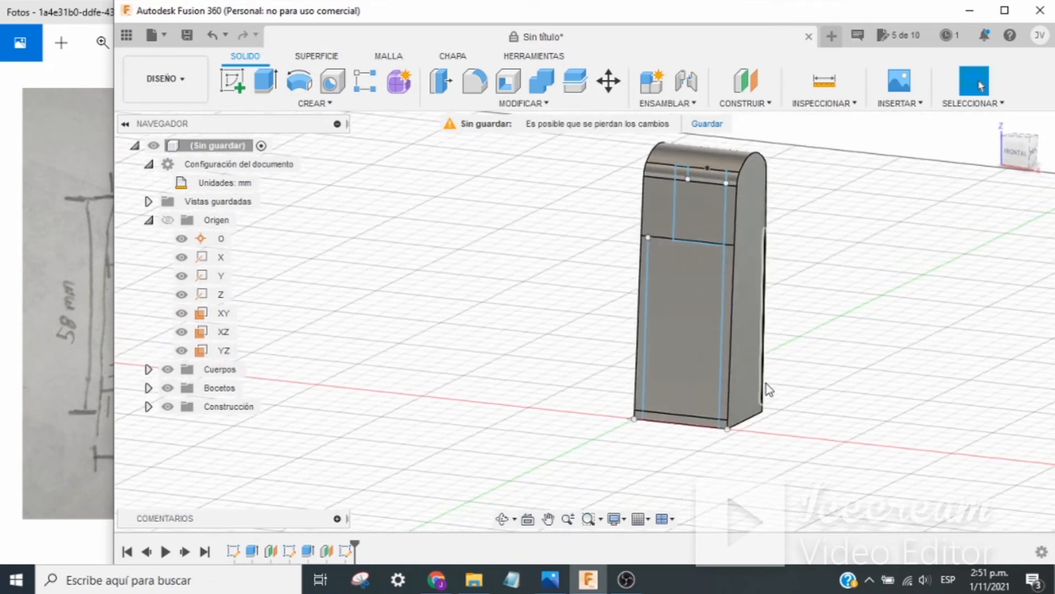
left_click(745, 103)
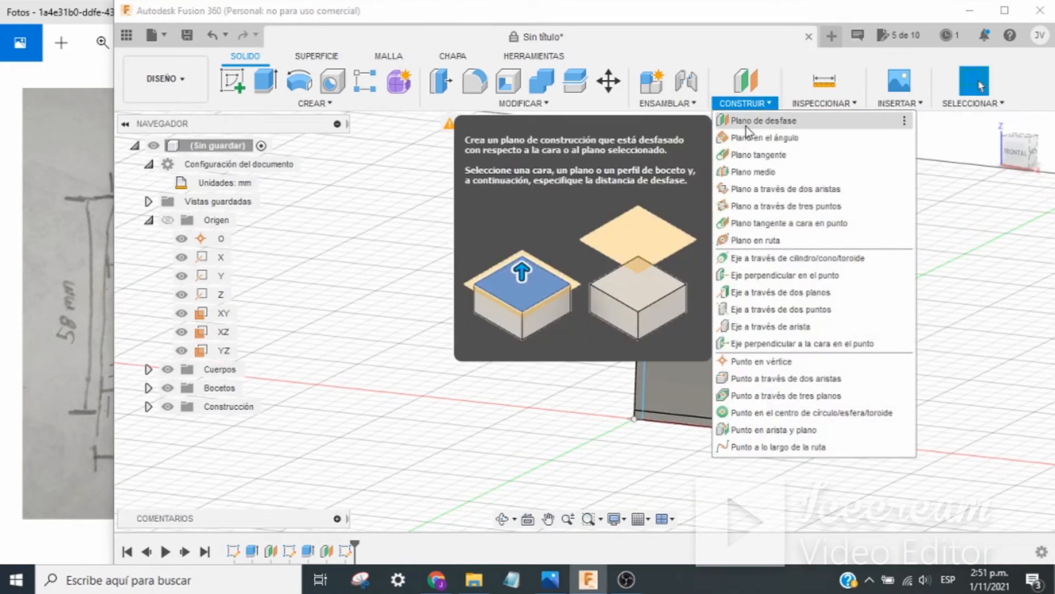
left_click(556, 478)
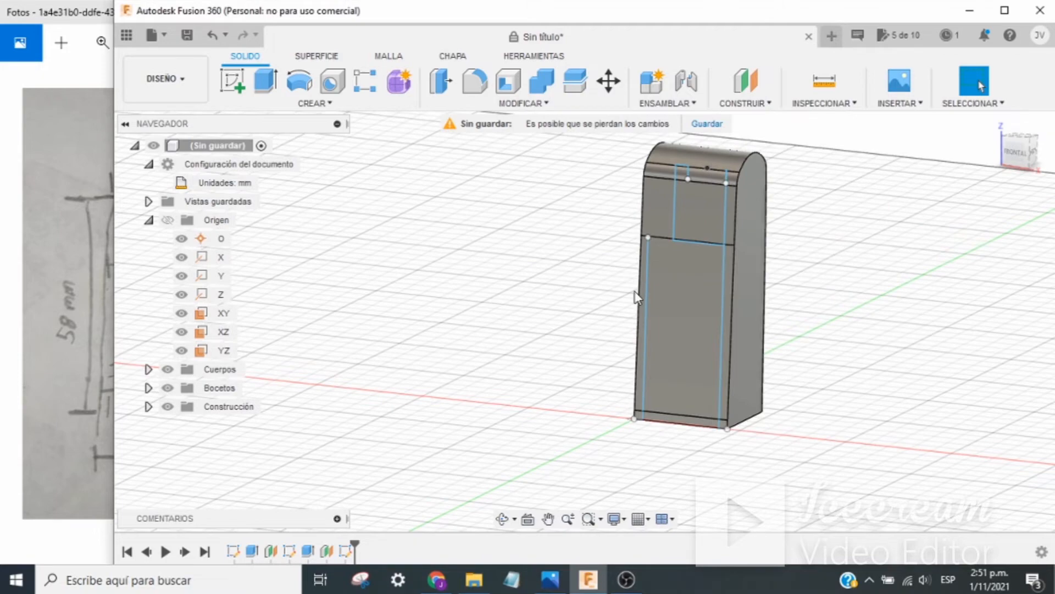
left_click(1009, 159)
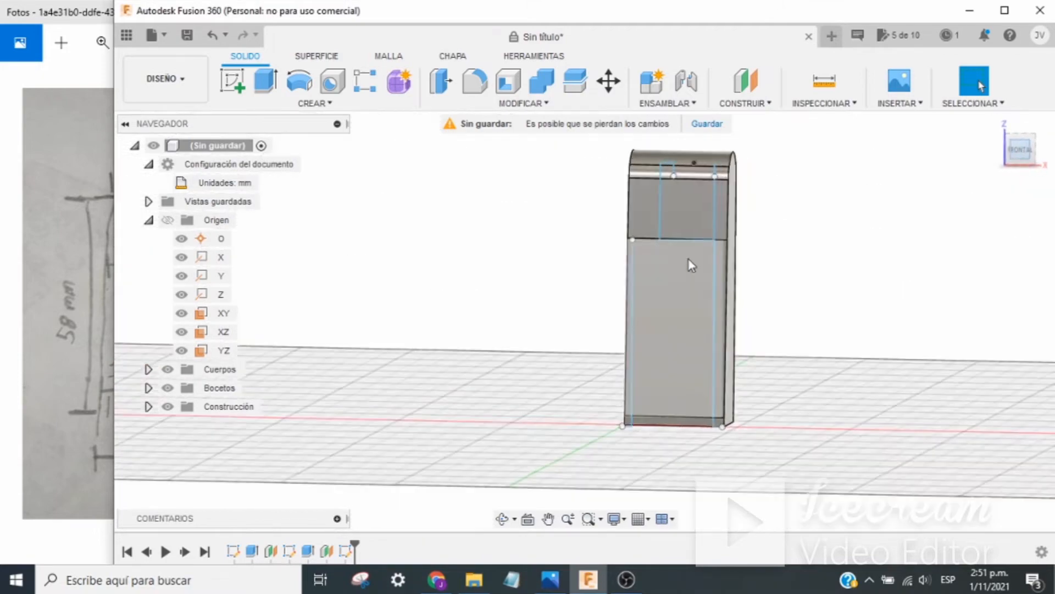
middle_click_drag(735, 388, 700, 384, "shift")
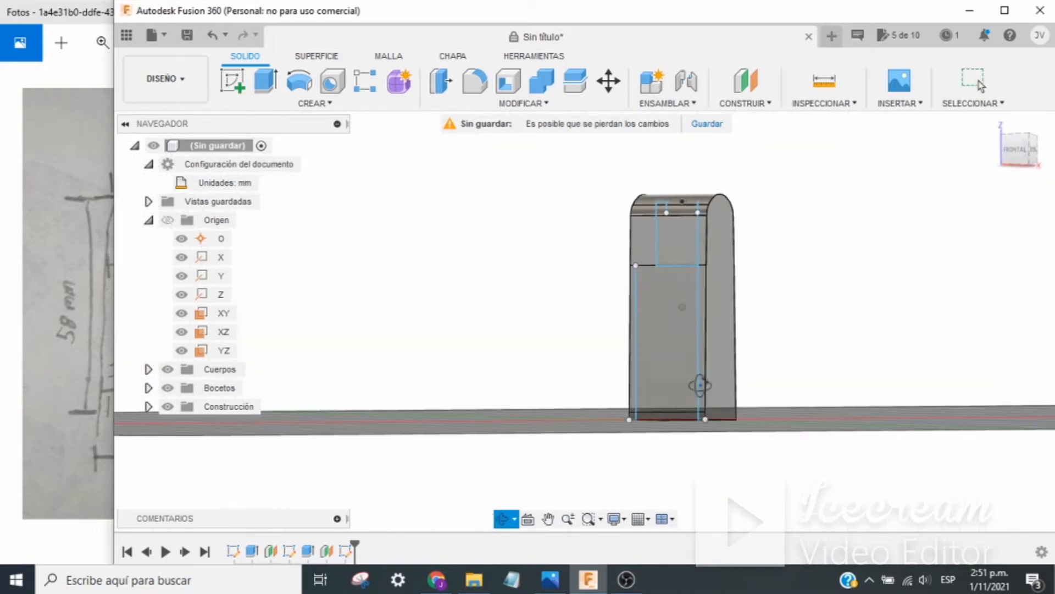
left_click(326, 554)
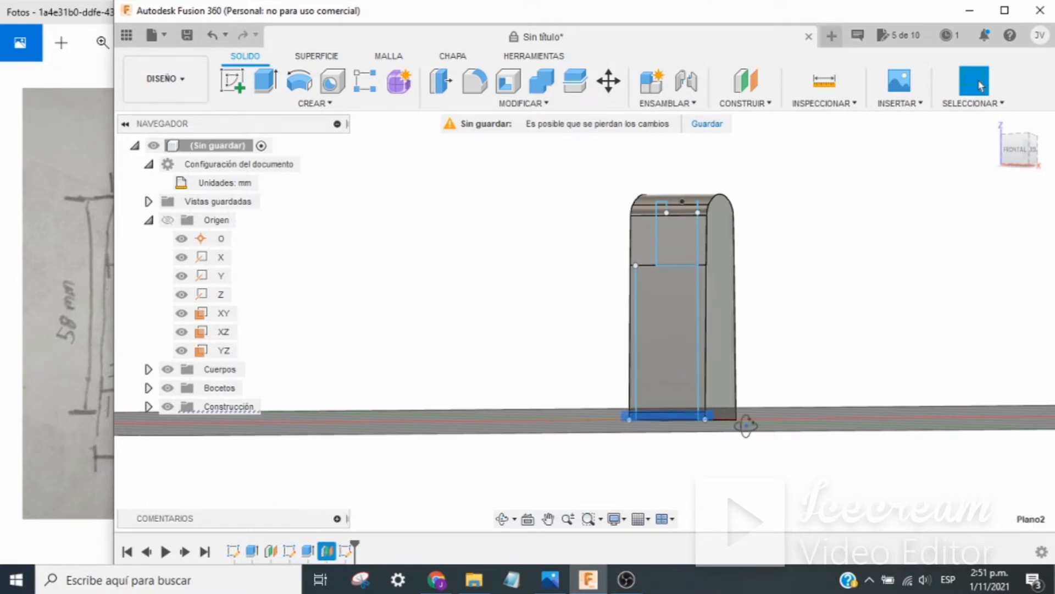
mouse_move(744, 426)
middle_mouse_down("shift")
mouse_move(720, 429)
mouse_move(729, 436)
middle_mouse_up("shift")
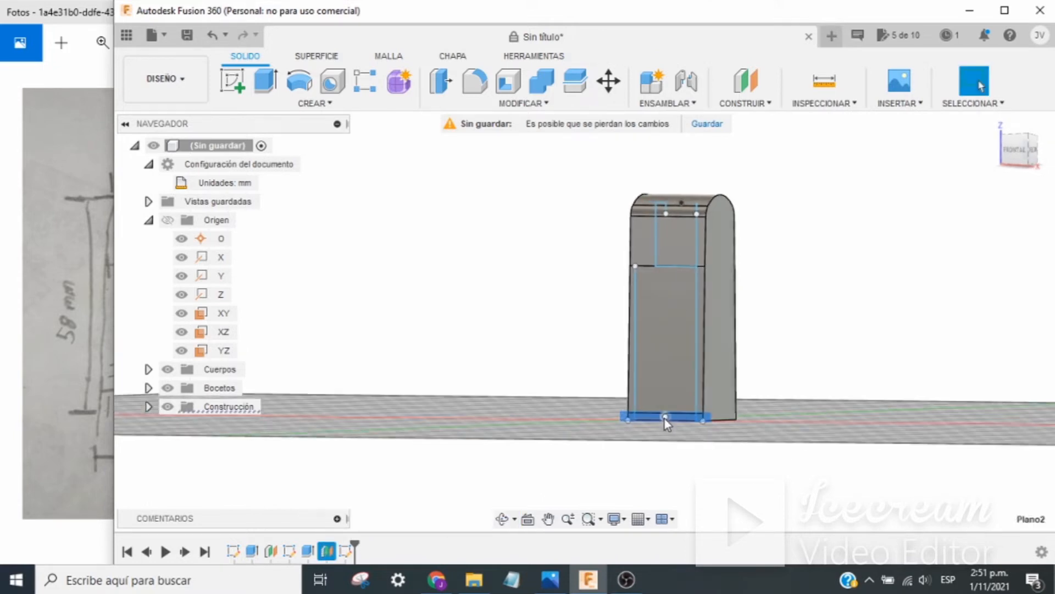
left_click(1020, 156)
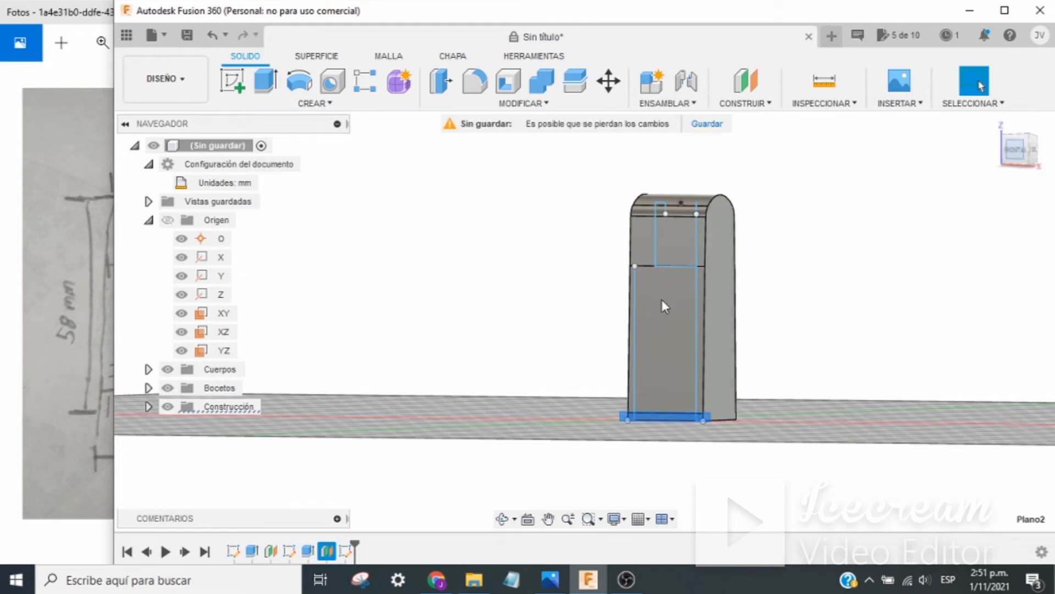
Reopen the side-profile sketch on the block's front and start a line in it, consulting the hand-drawn side-view measurements
left_click(346, 552)
double_click(346, 552)
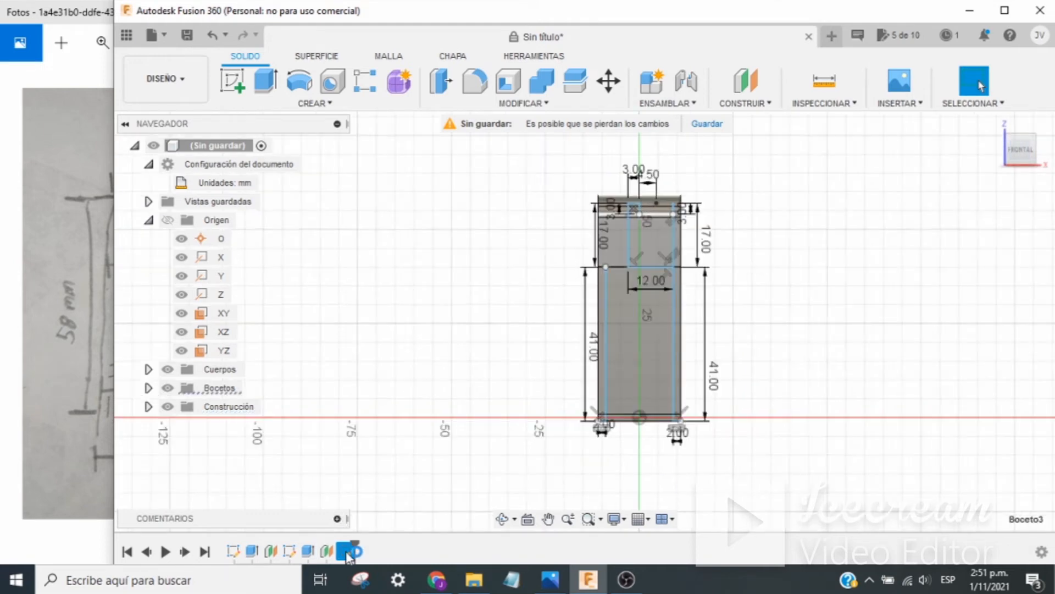
scroll(714, 354, "up", 2)
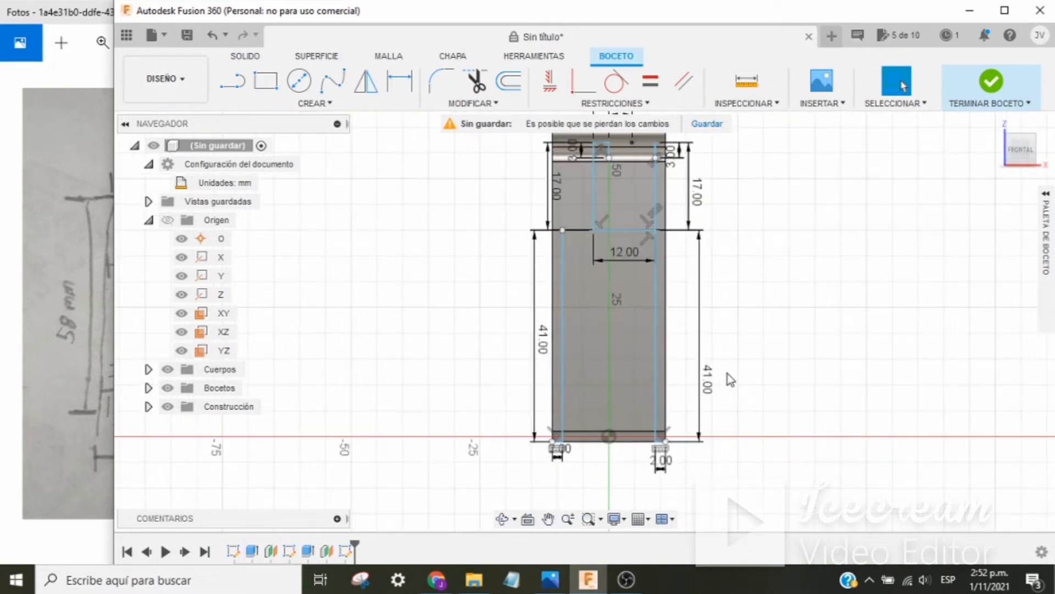
left_click(77, 394)
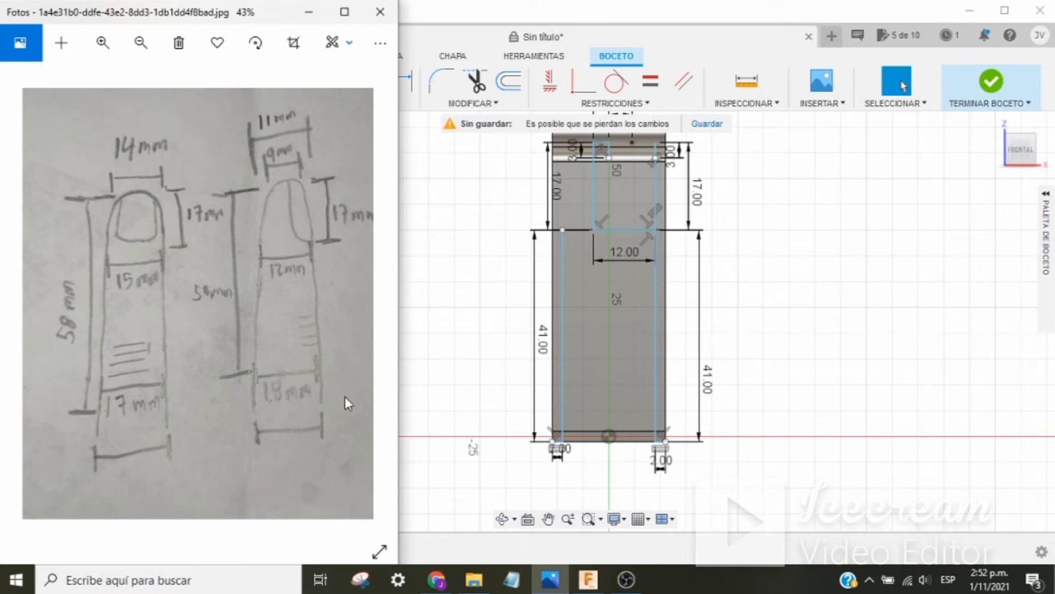
scroll(501, 438, "up", 2)
left_click(620, 480)
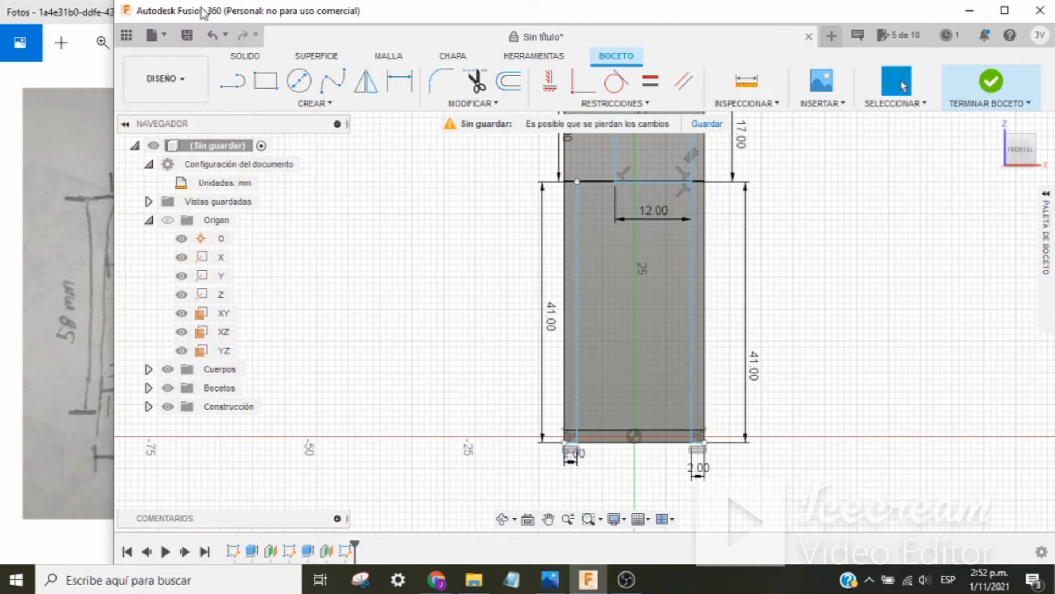
left_click(237, 85)
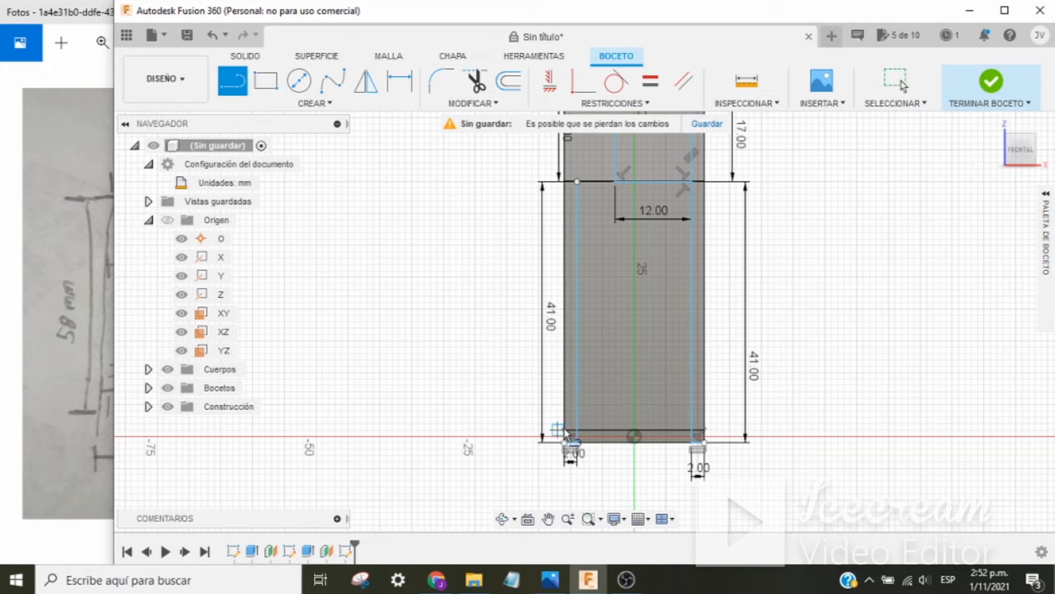
Check the width across the base of the body with a temporary line from the left inner corner, then cancel it
scroll(563, 464, "up", 1)
scroll(563, 464, "up", 2)
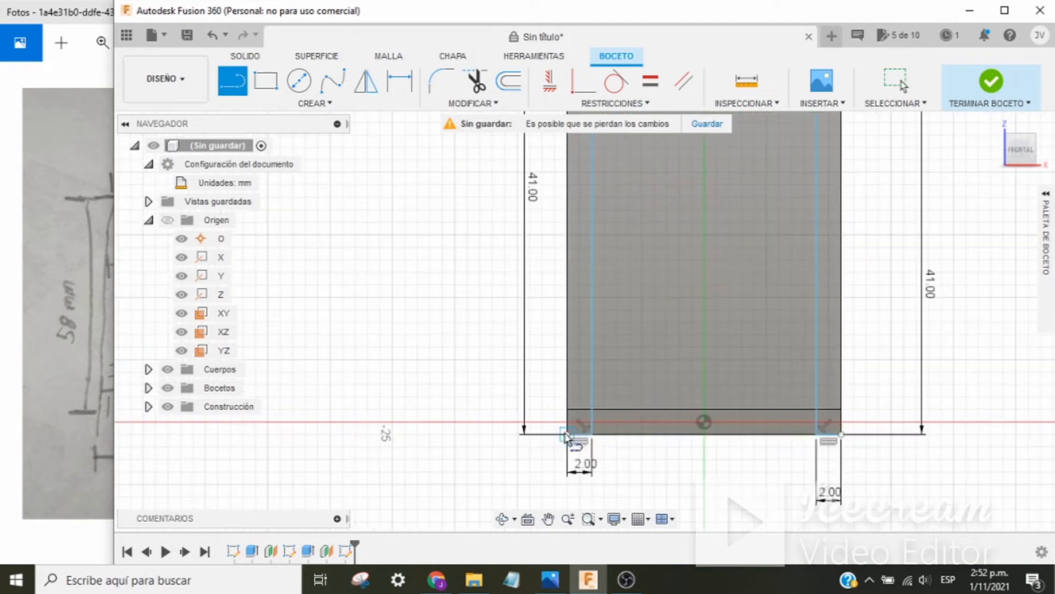
left_click(592, 433)
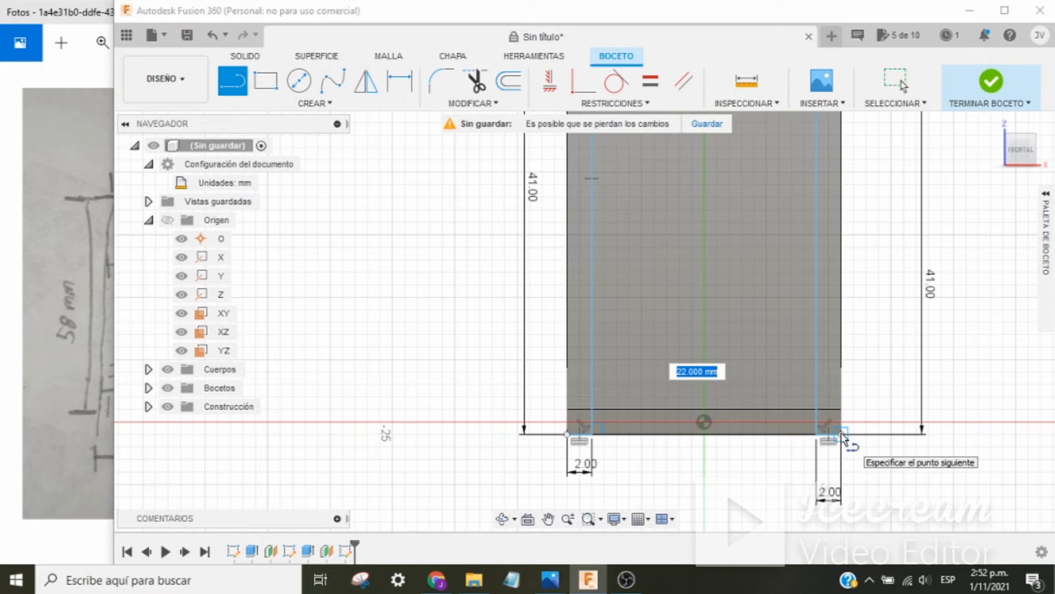
key("Escape")
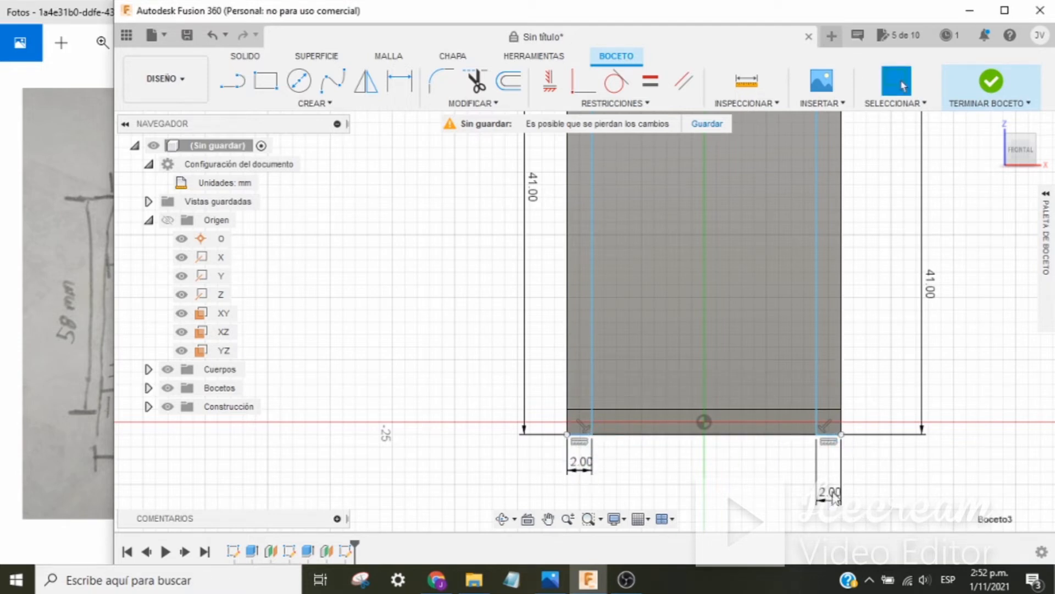
Move the right 2 mm base dimension closer to the body and check the gap between the two long lines with a cancelled line
left_click_drag(832, 493, 833, 473)
left_click(232, 81)
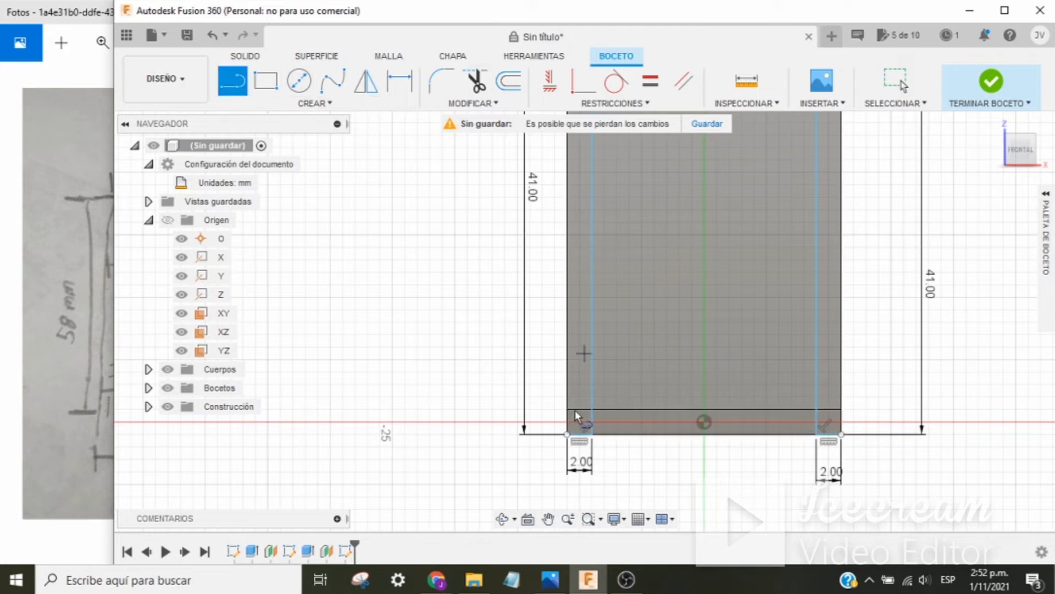
left_click(593, 437)
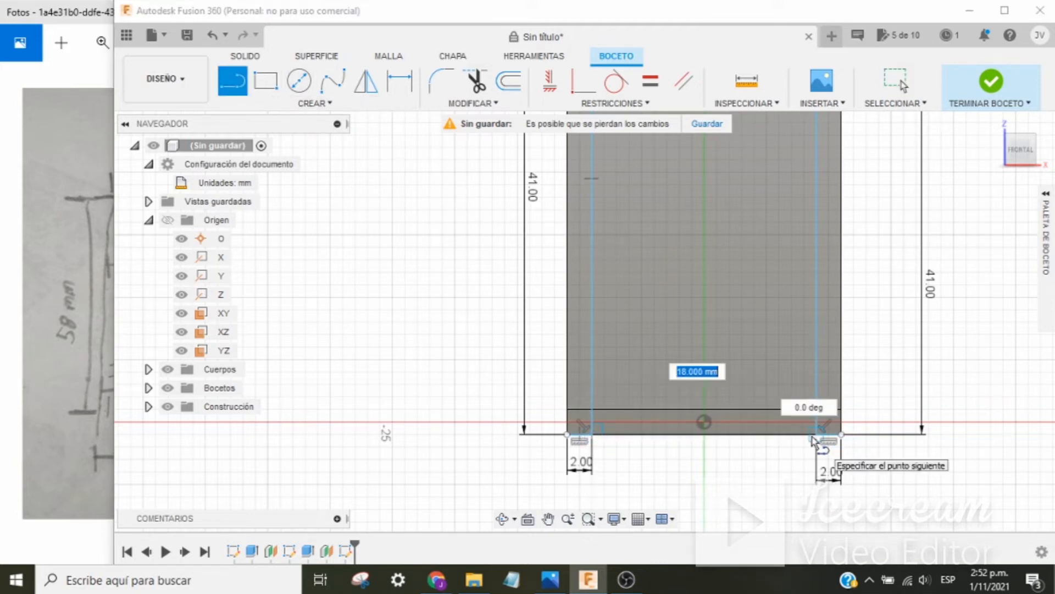
key("Escape")
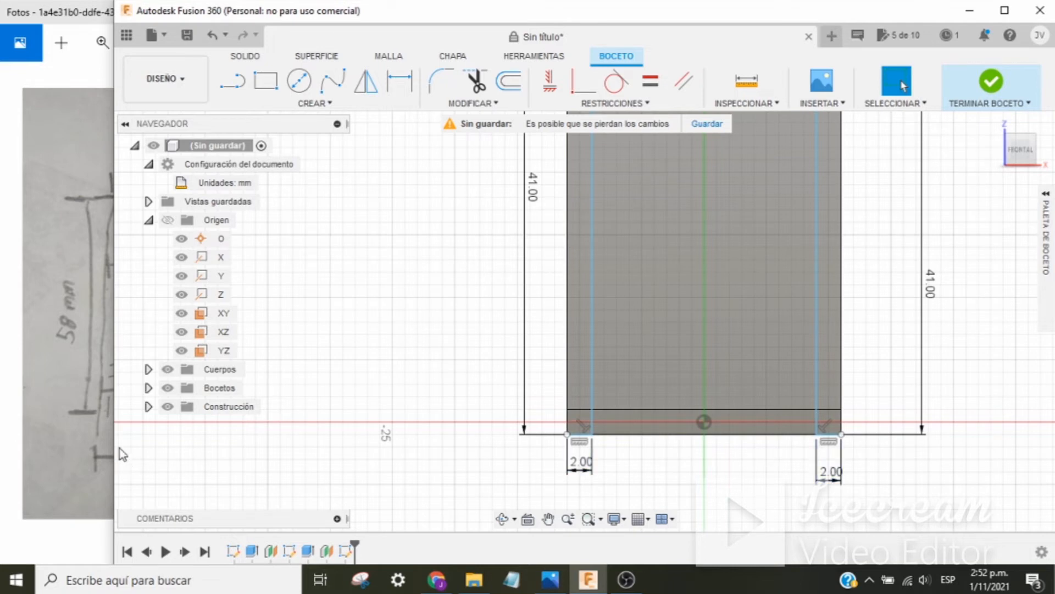
Compare the two long vertical sketch lines with the hand-drawn finger measurements and move the left 41 mm dimension slightly outward
left_click(95, 424)
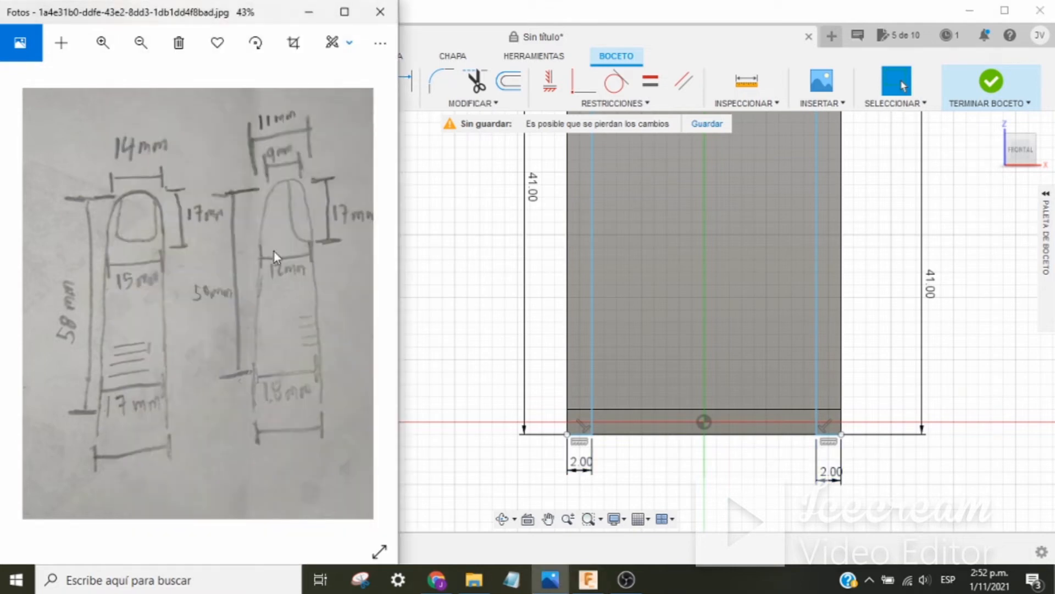
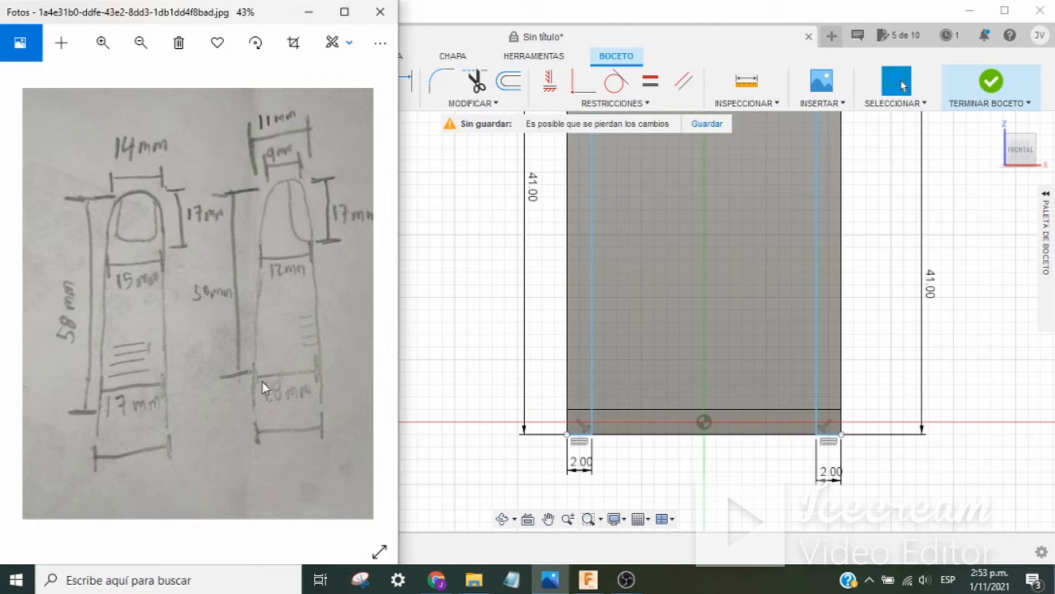
left_click(593, 398)
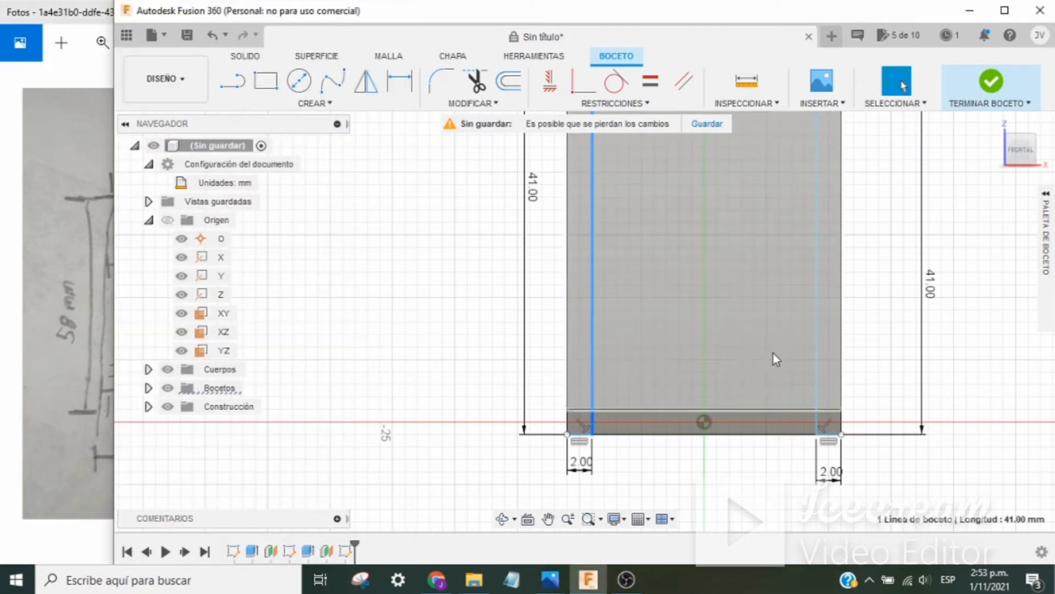
left_click(816, 348)
scroll(814, 347, "down", 3)
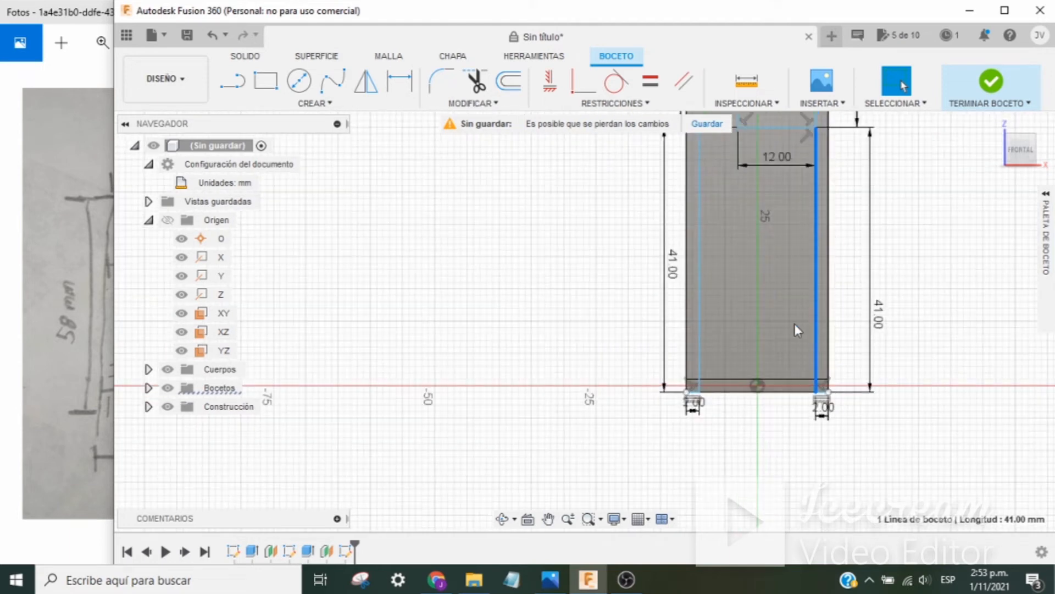
middle_click_drag(575, 306, 557, 400)
left_click(683, 334)
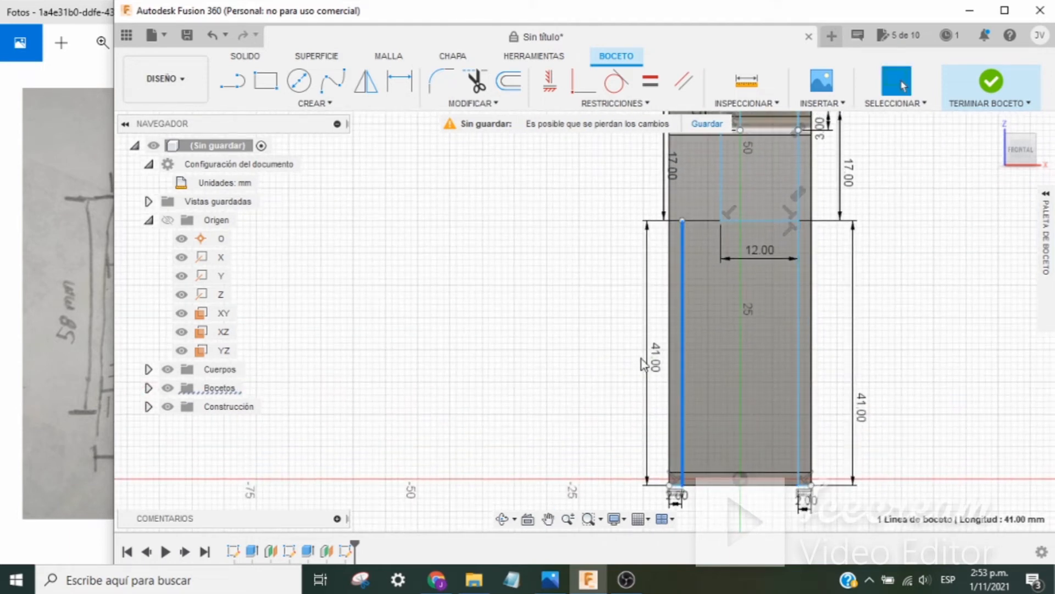
left_click_drag(644, 363, 638, 362)
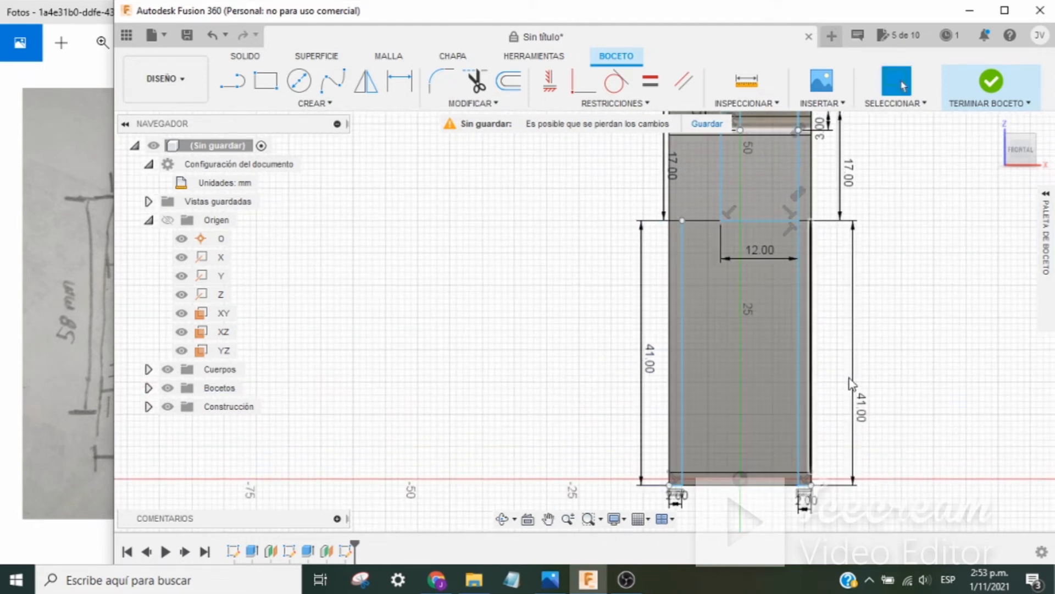
Compare the upper endpoints of the two long sketch lines with the hand-drawn finger diagram in Photos
left_click(97, 376)
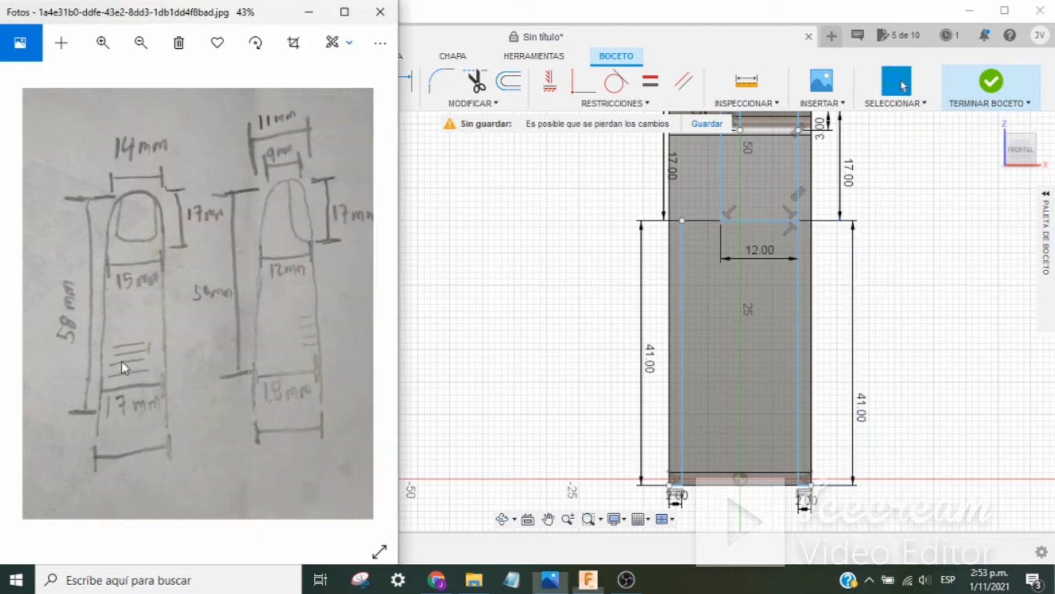
left_click(802, 222)
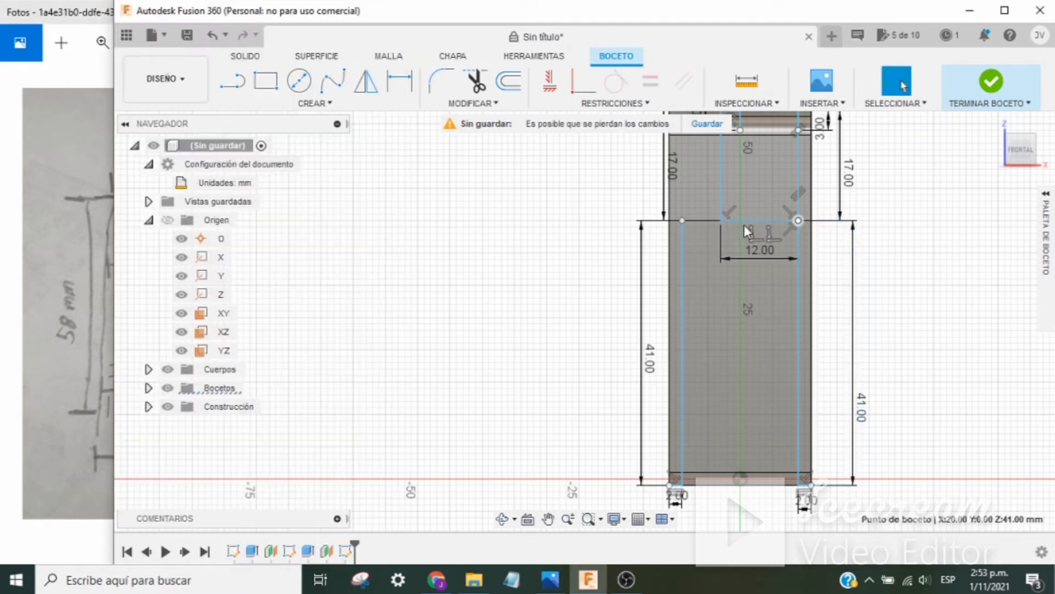
left_click(682, 221)
left_click(93, 331)
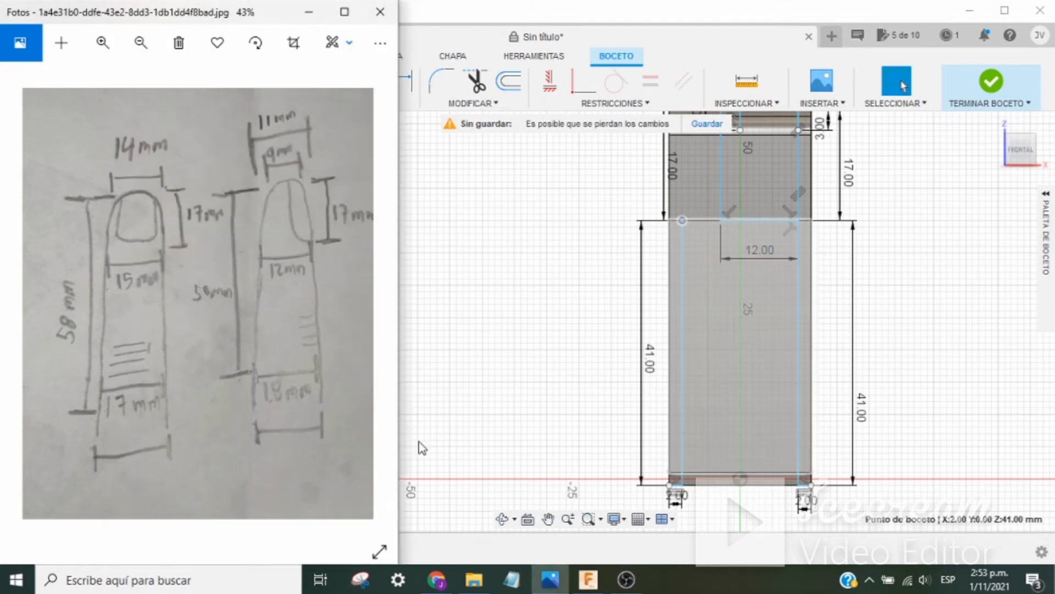
Switch to Chrome and examine the side-view photos of a pointing index finger in the image results
left_click(437, 579)
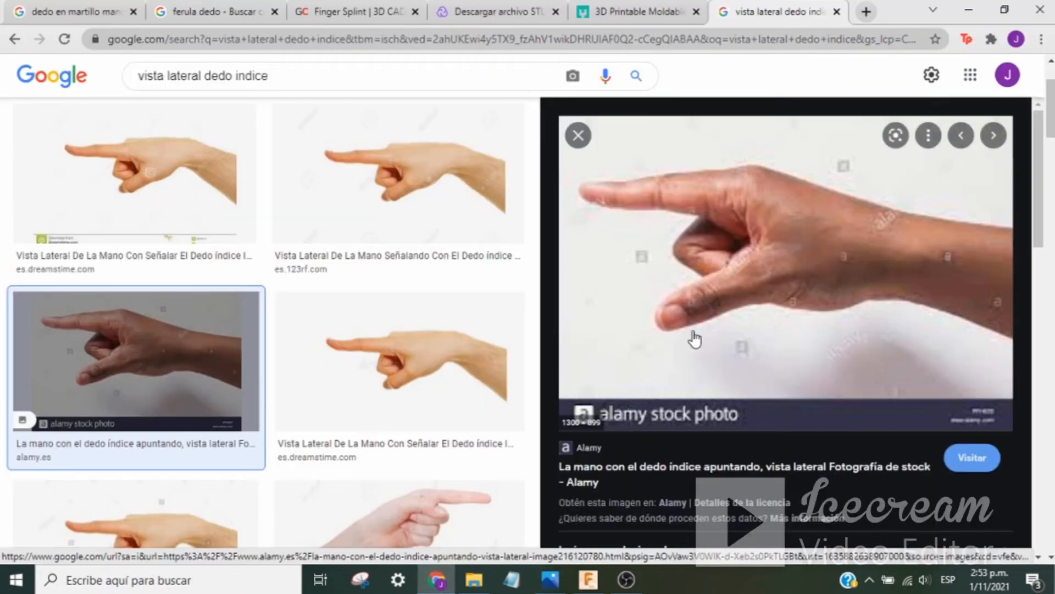
left_click(408, 320)
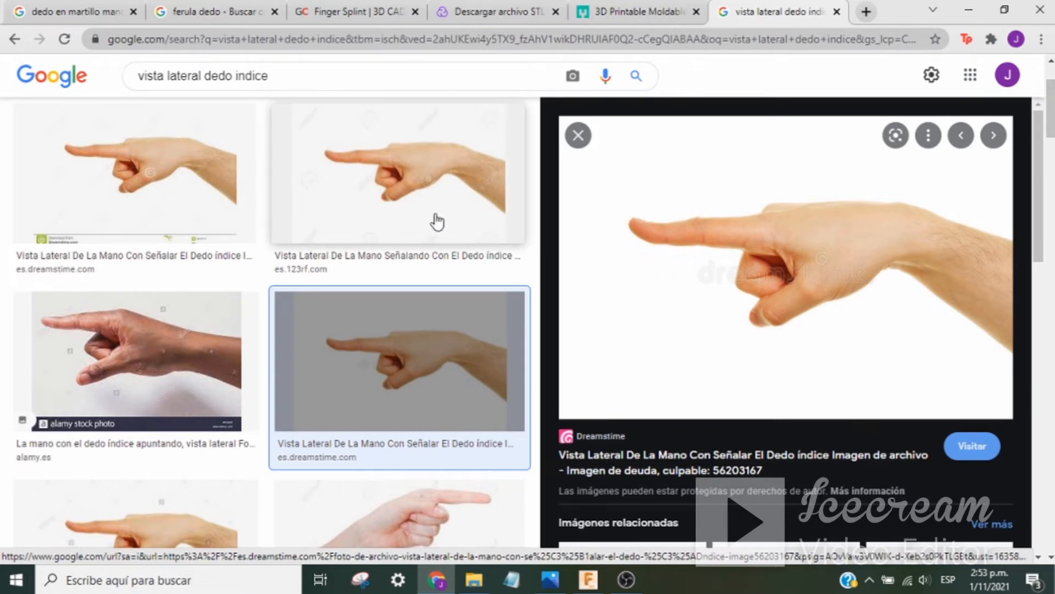
scroll(461, 396, "down", 3)
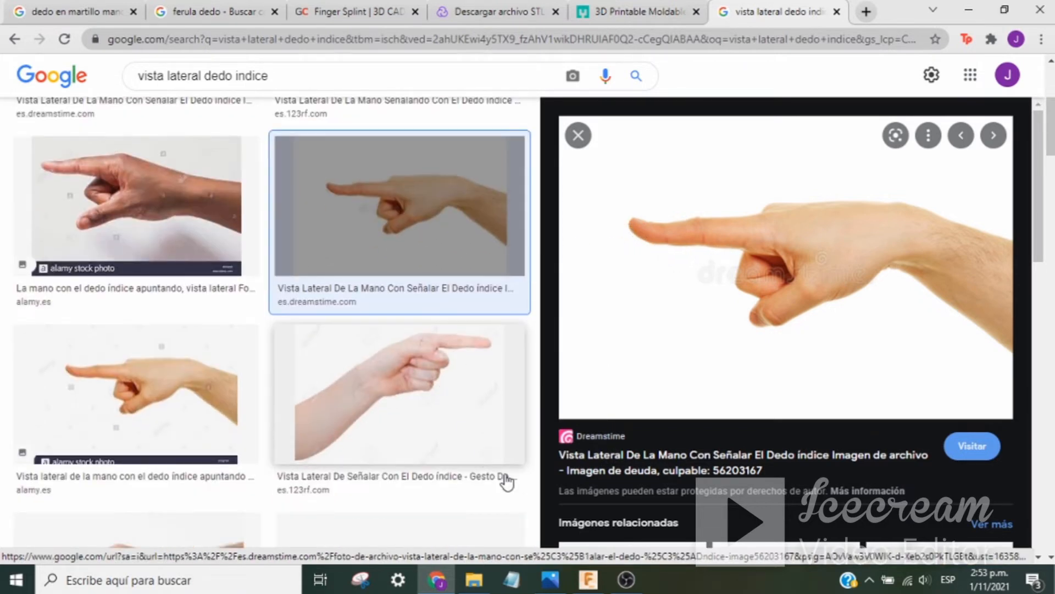
Switch back to Fusion 360, examine the body and its sketch from an angle, and restore the front view
left_click(588, 579)
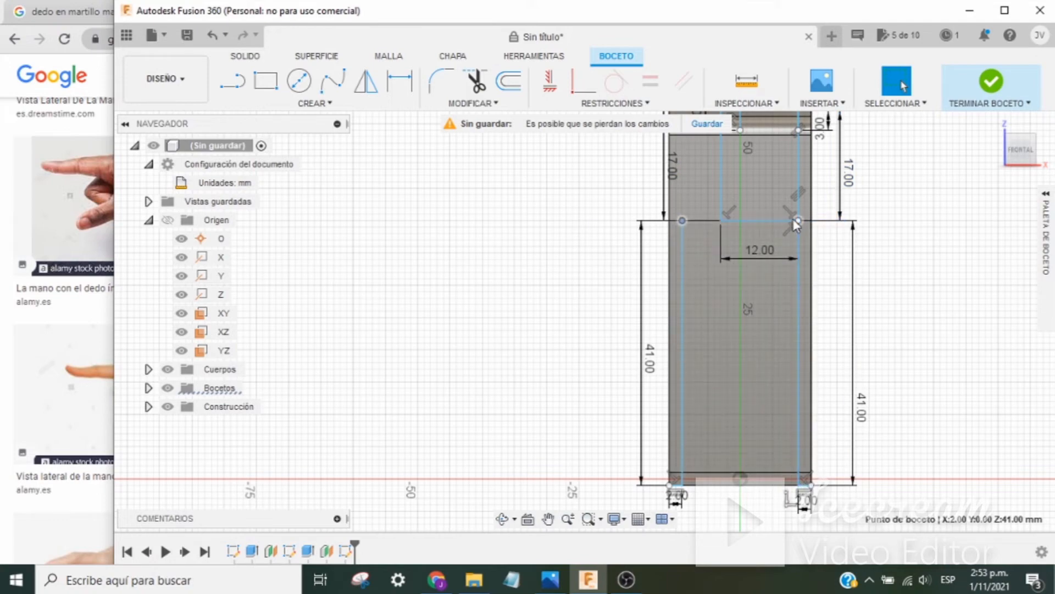
scroll(882, 280, "down", 1)
scroll(878, 275, "down", 2)
mouse_move(882, 303)
middle_mouse_down("shift")
mouse_move(837, 312)
mouse_move(861, 253)
middle_mouse_up("shift")
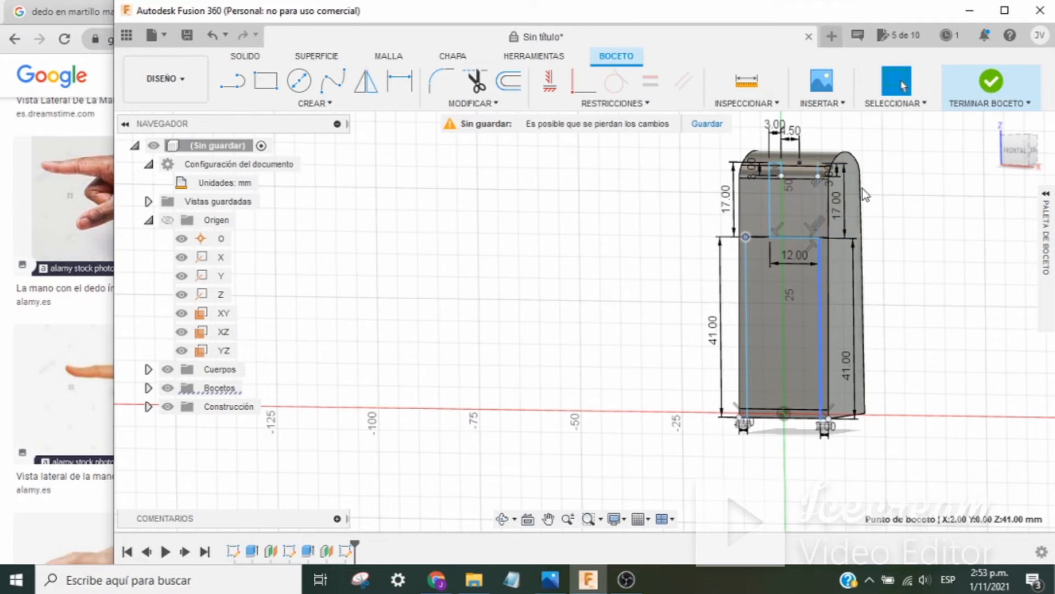
middle_click_drag(862, 189, 906, 337, "shift")
left_click(1018, 151)
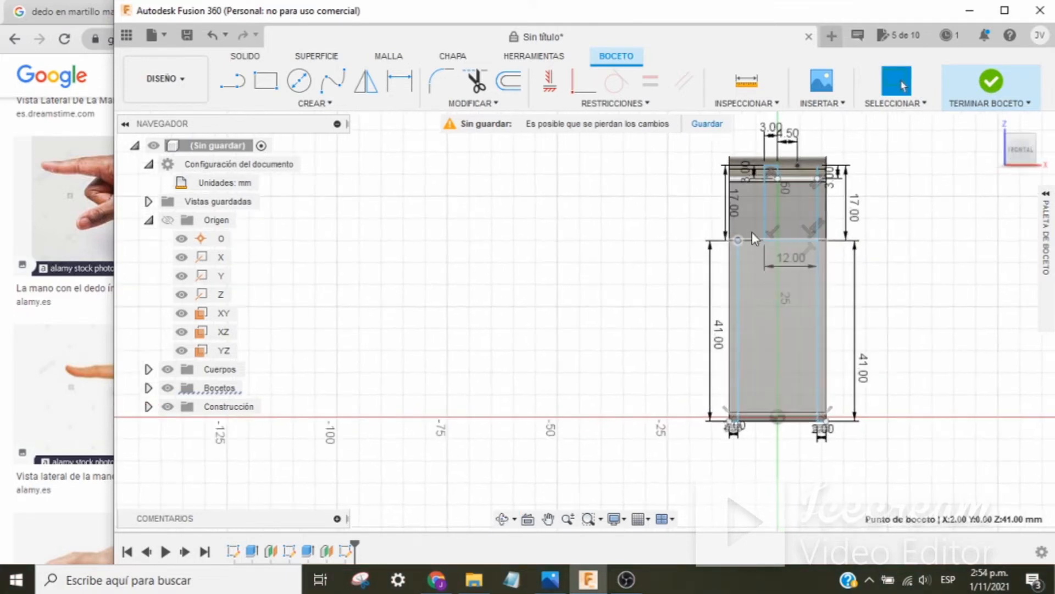
Compare the side-view finger measurements in the hand drawing with the sketch's long right line below the 12 mm segment
left_click(550, 578)
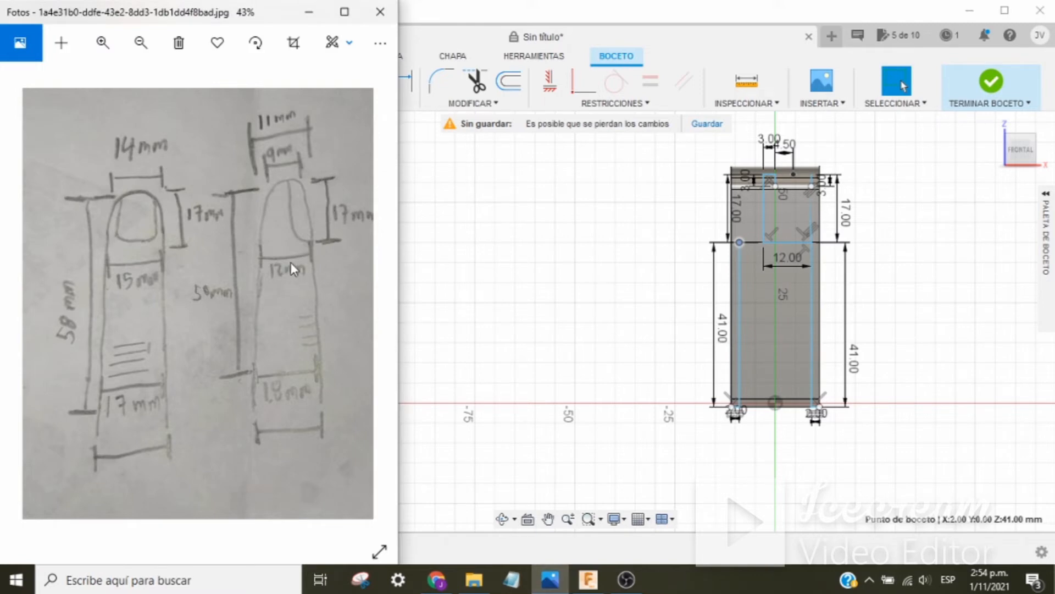
scroll(879, 297, "up", 5)
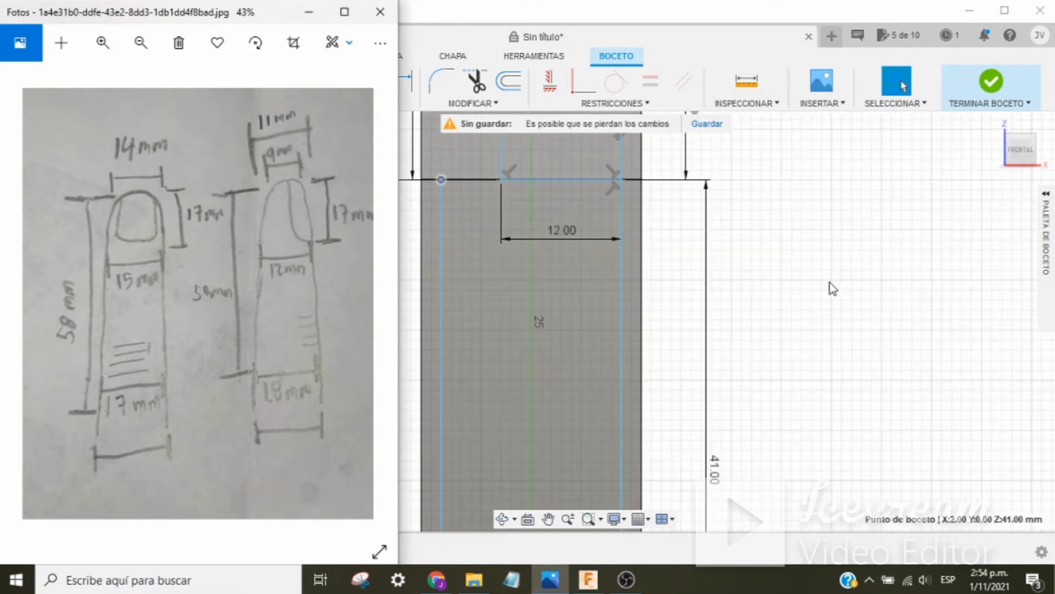
middle_click_drag(834, 286, 934, 290)
left_click(720, 342)
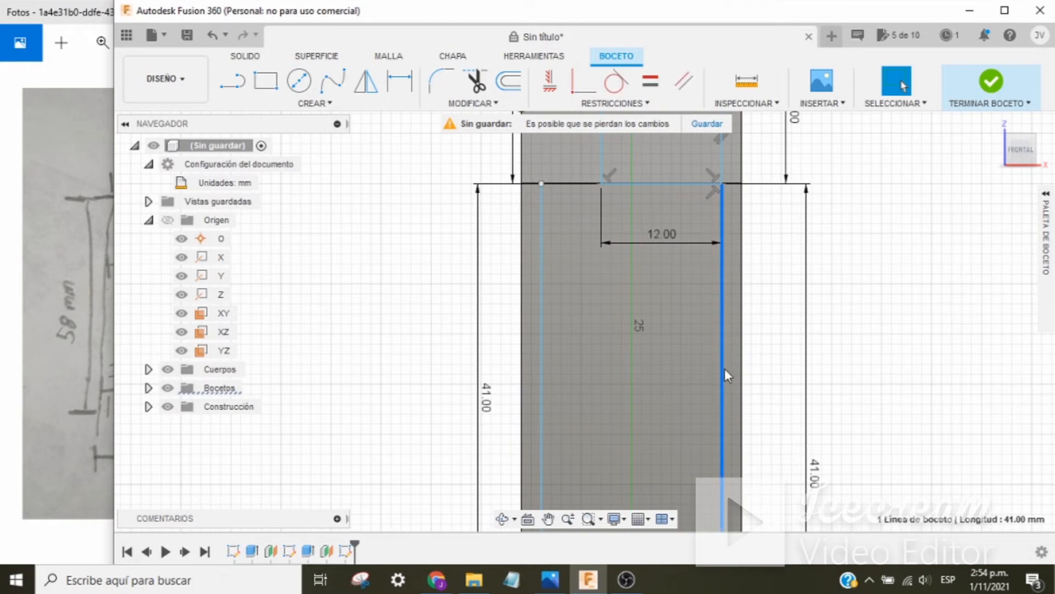
mouse_move(726, 369)
middle_mouse_down()
mouse_move(790, 319)
mouse_move(795, 267)
mouse_move(805, 435)
middle_mouse_up()
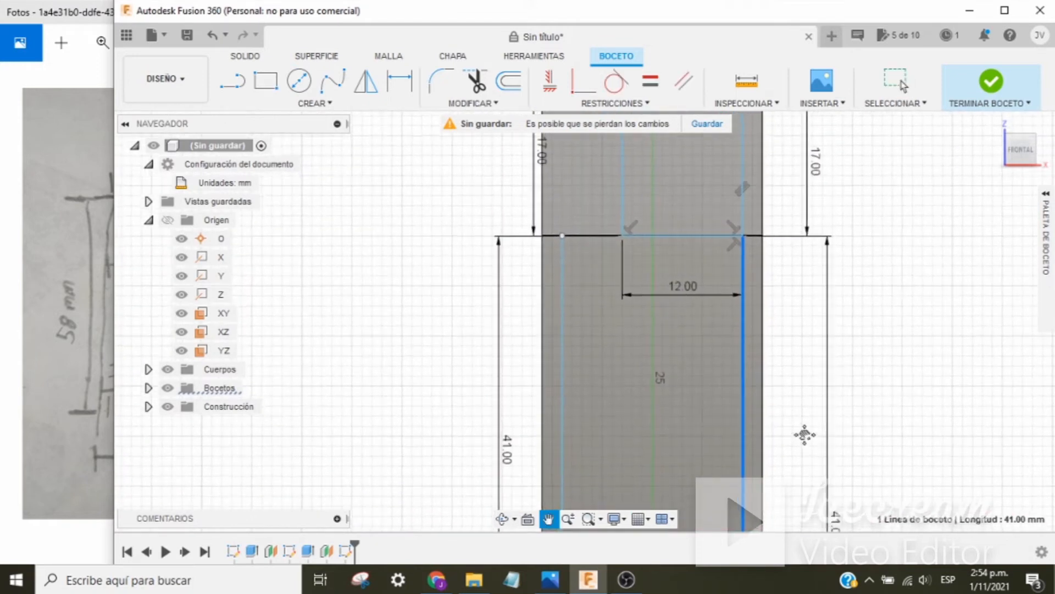
Check the span of the horizontal sketch segment with a temporary line and reposition its 12 mm dimension
key("l")
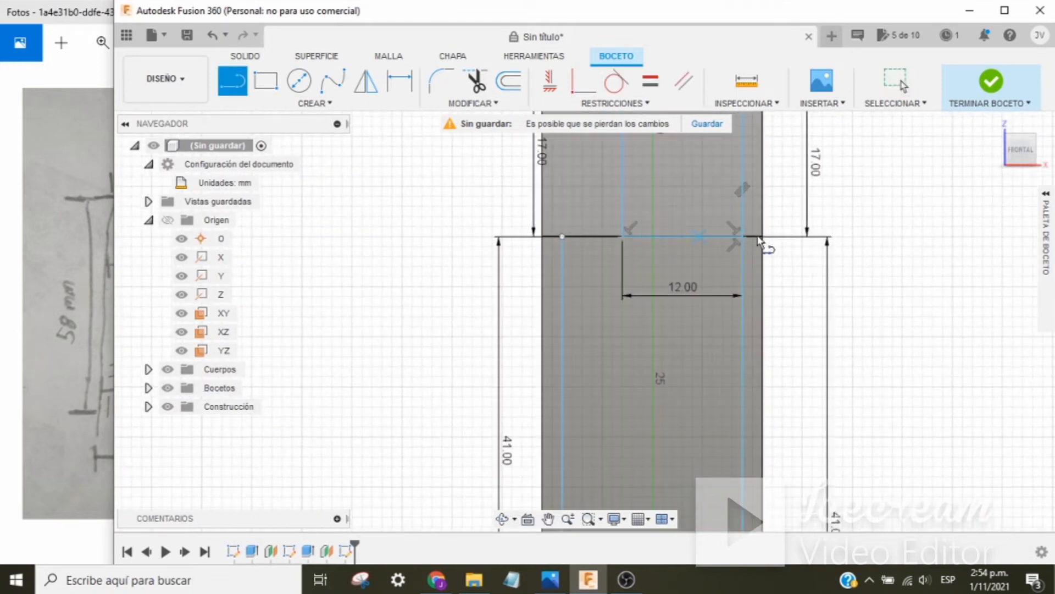
left_click(743, 237)
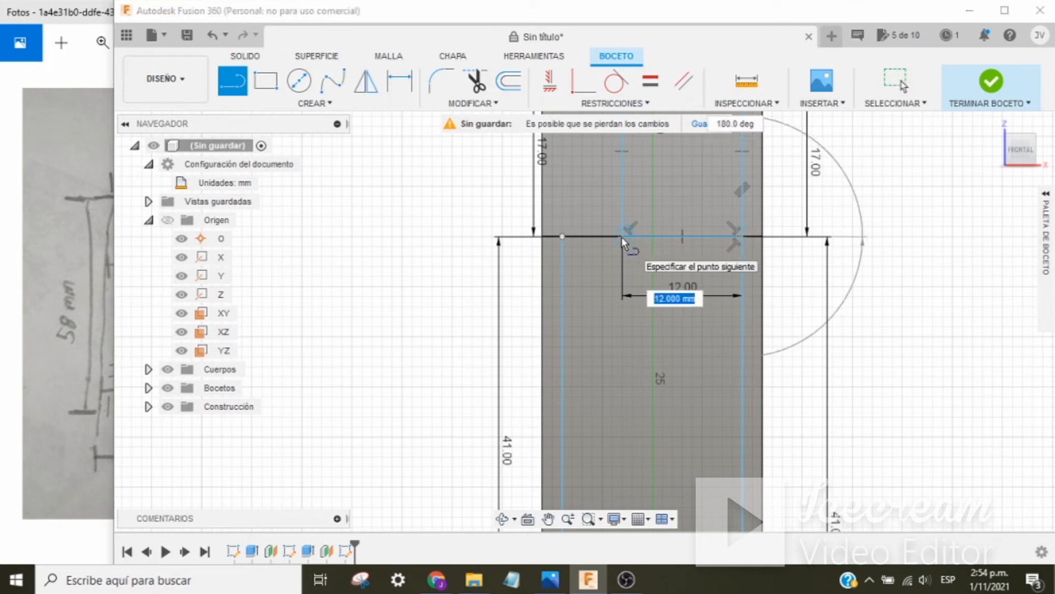
key("Return")
left_click_drag(690, 279, 690, 294)
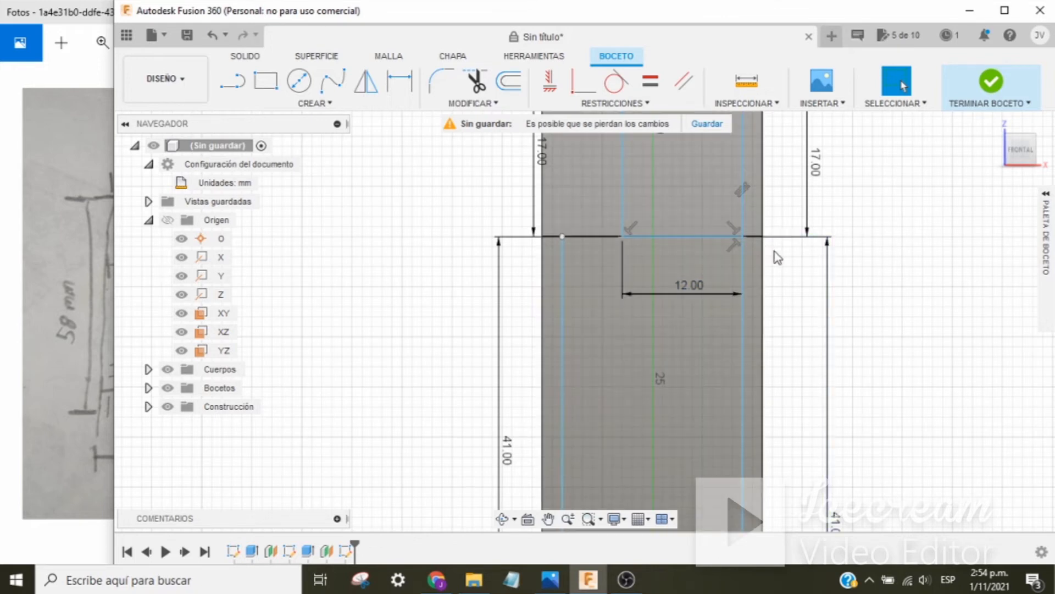
Compare the upper right vertical sketch line with the fingertip length in the hand-drawn diagram
left_click(88, 333)
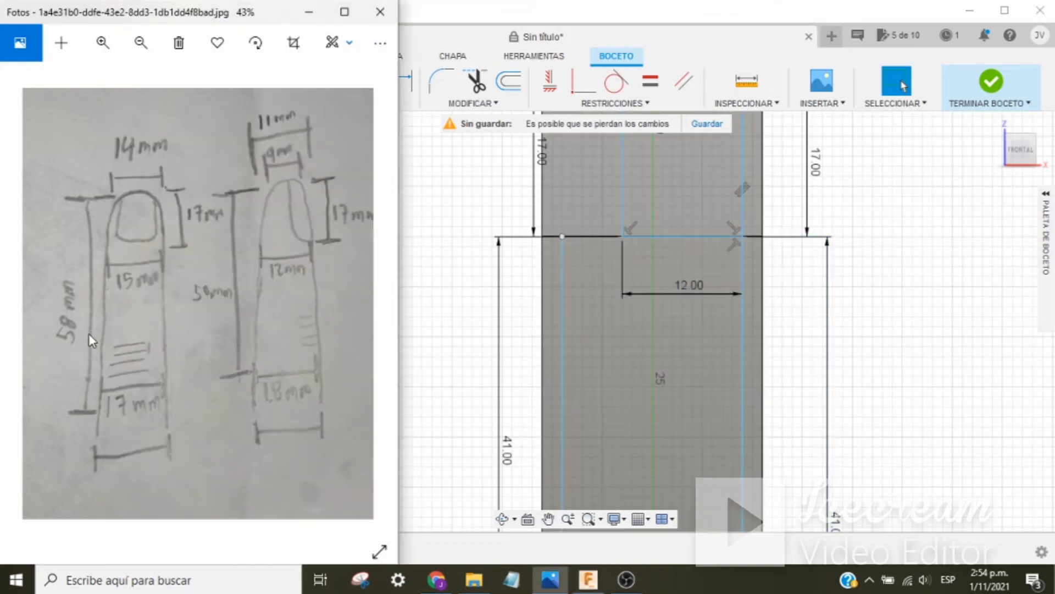
left_click(677, 262)
middle_click_drag(776, 297, 793, 389)
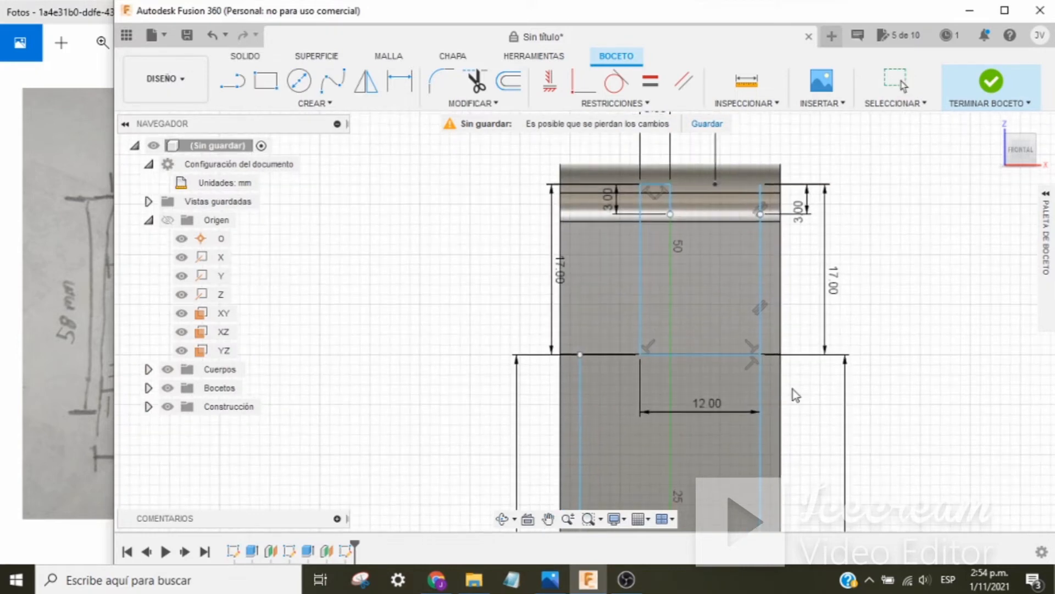
left_click(762, 336)
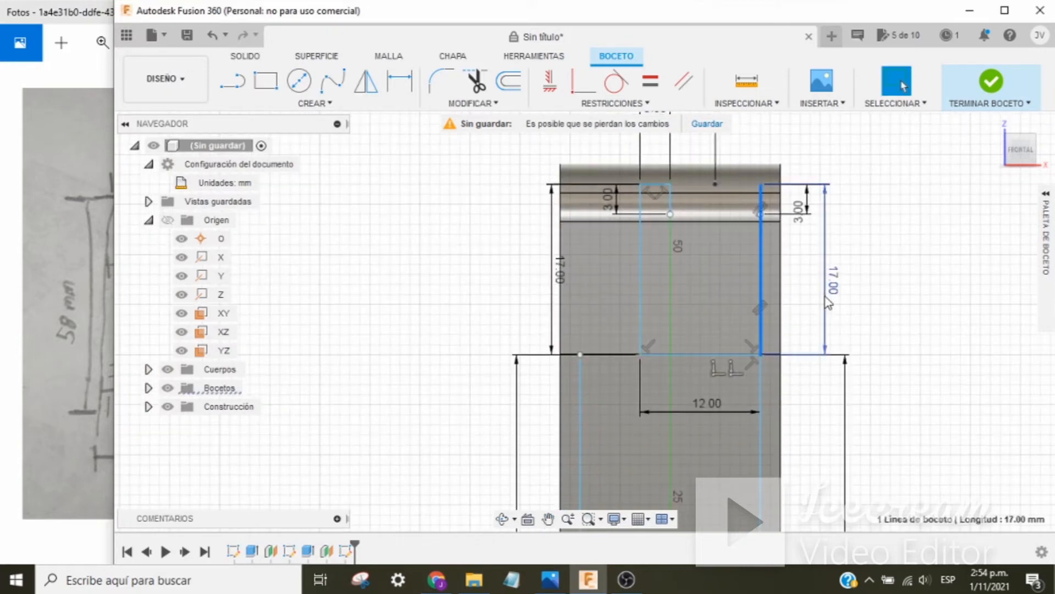
left_click(104, 329)
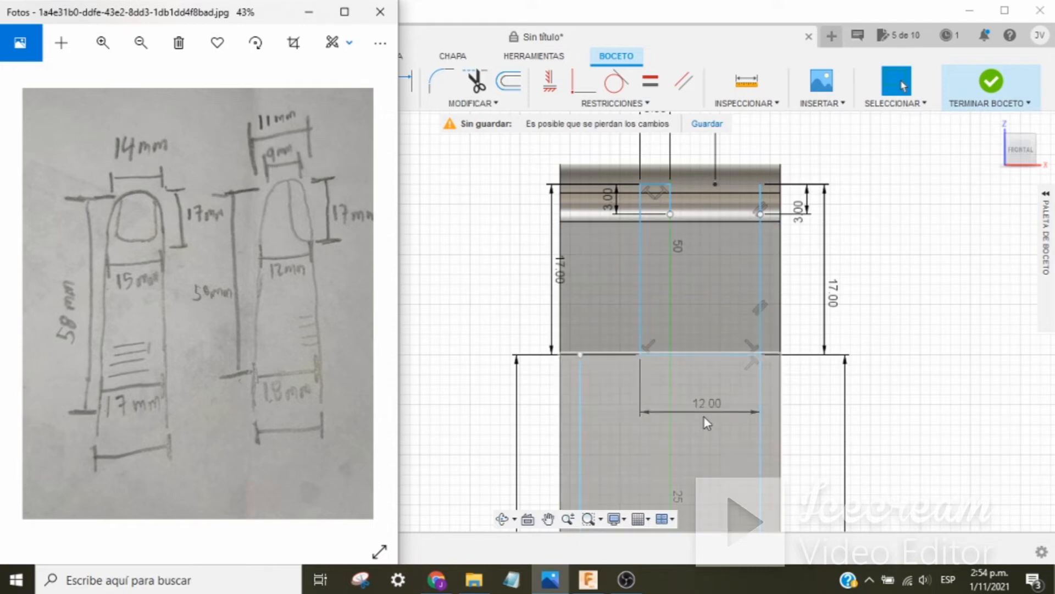
Move the 12 mm dimension slightly closer to its segment and the left 17 mm dimension further outside the body
left_click(703, 415)
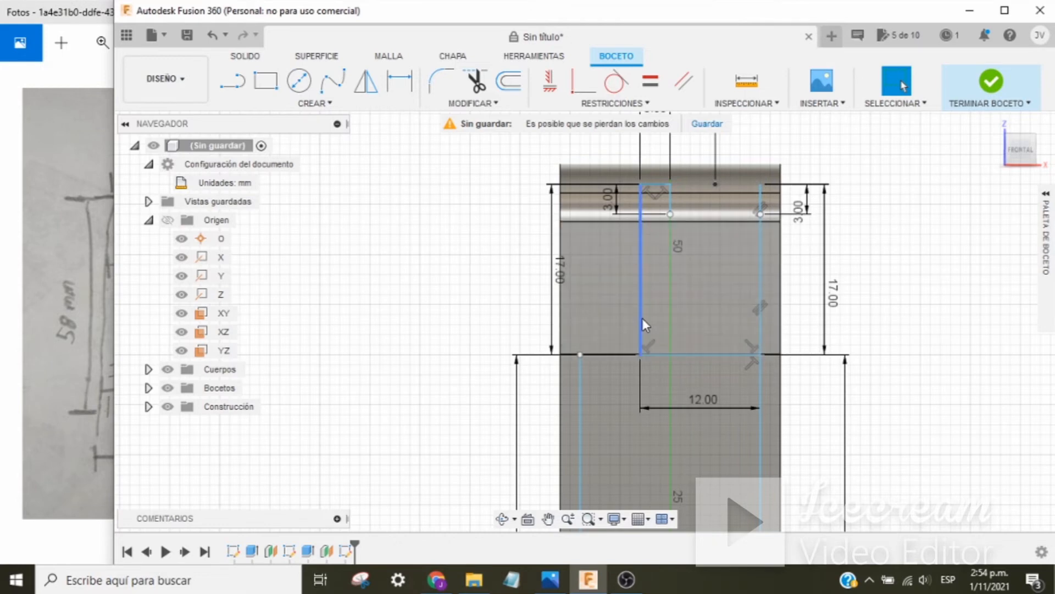
left_click(640, 317)
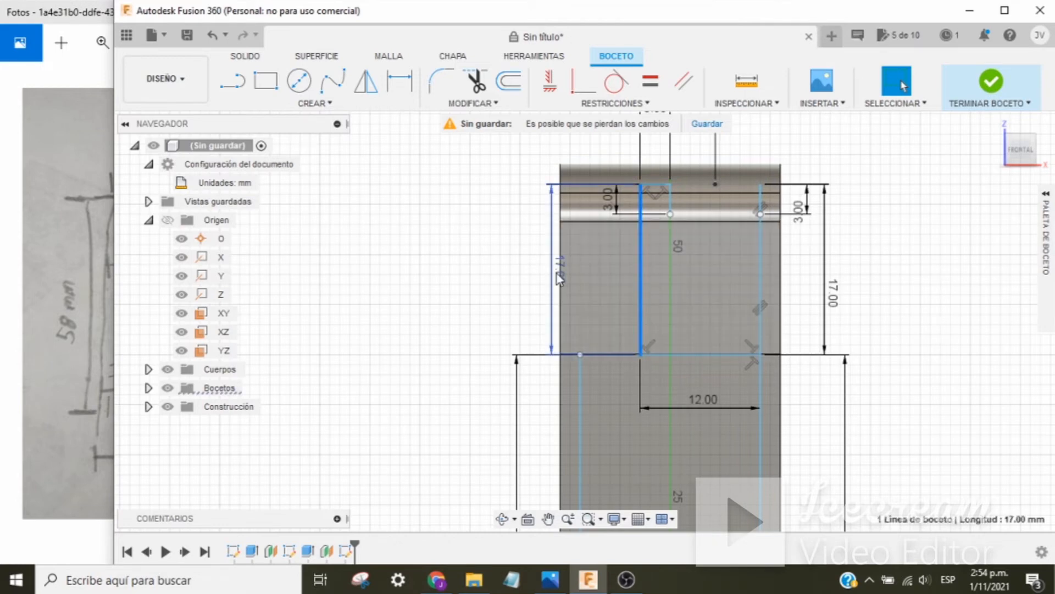
left_click_drag(544, 266, 534, 268)
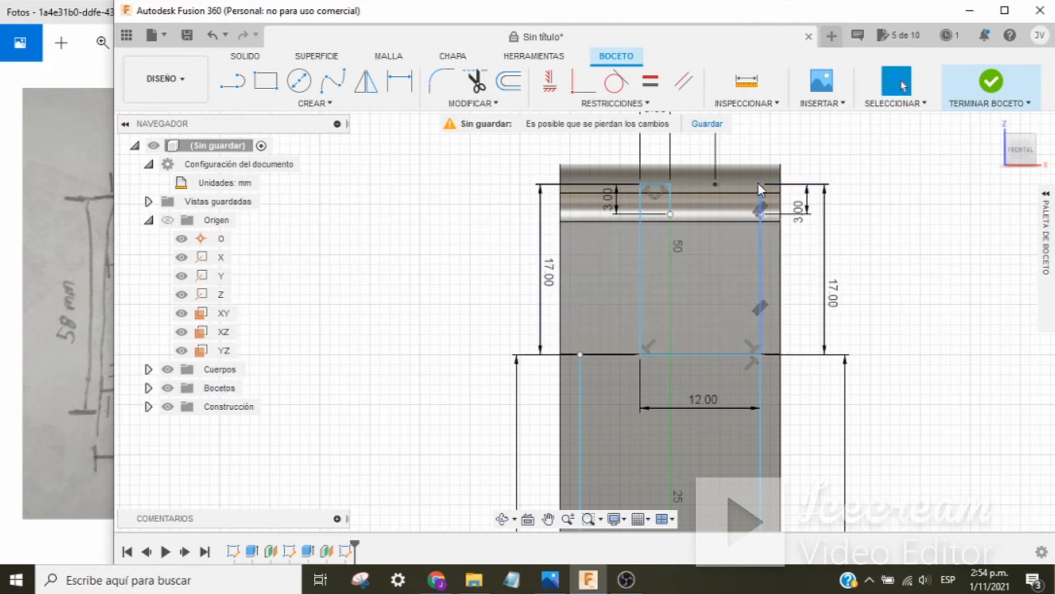
Check the lengths of the two vertical lines above the 12 mm segment against the fingertip length in the hand drawing
left_click(640, 273)
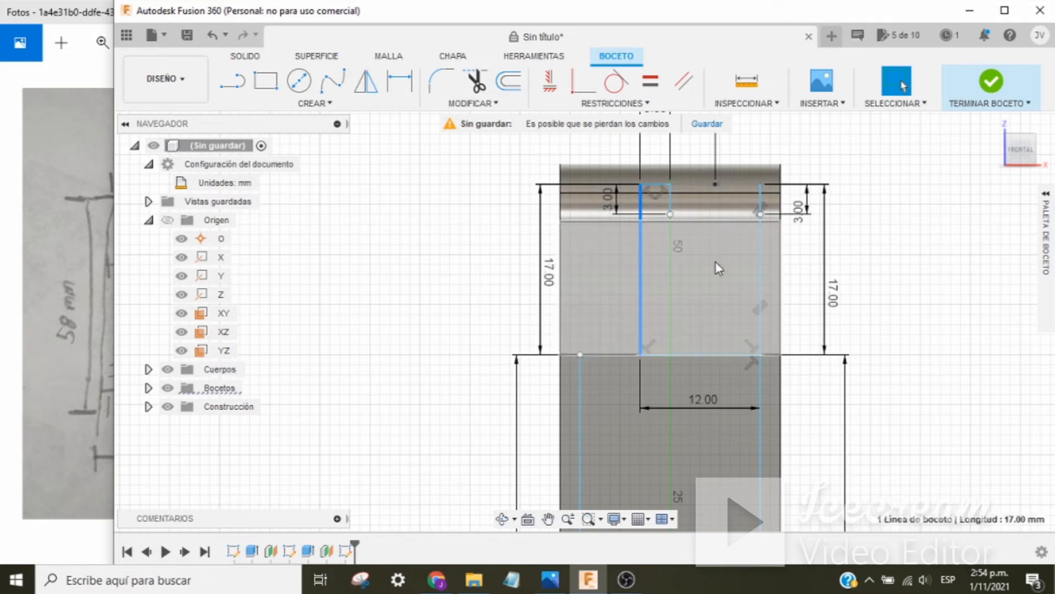
left_click(760, 251)
key("alt+Tab")
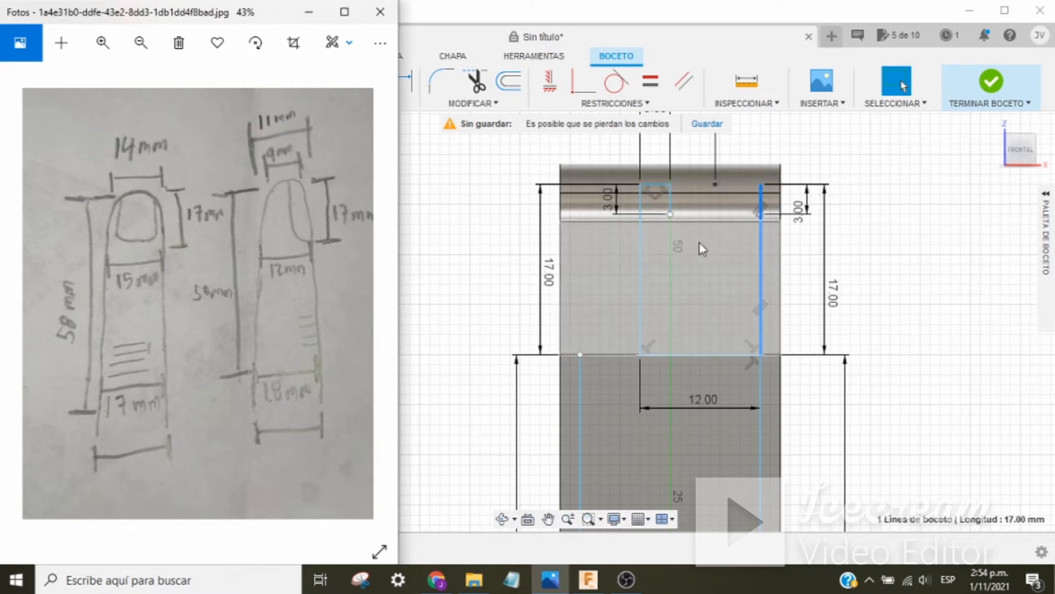
scroll(700, 258, "down", 2)
Examine the sketch's dimensions and vertical lines from the 3 mm fingertip offset down to the 2 mm base segments
left_click(667, 154)
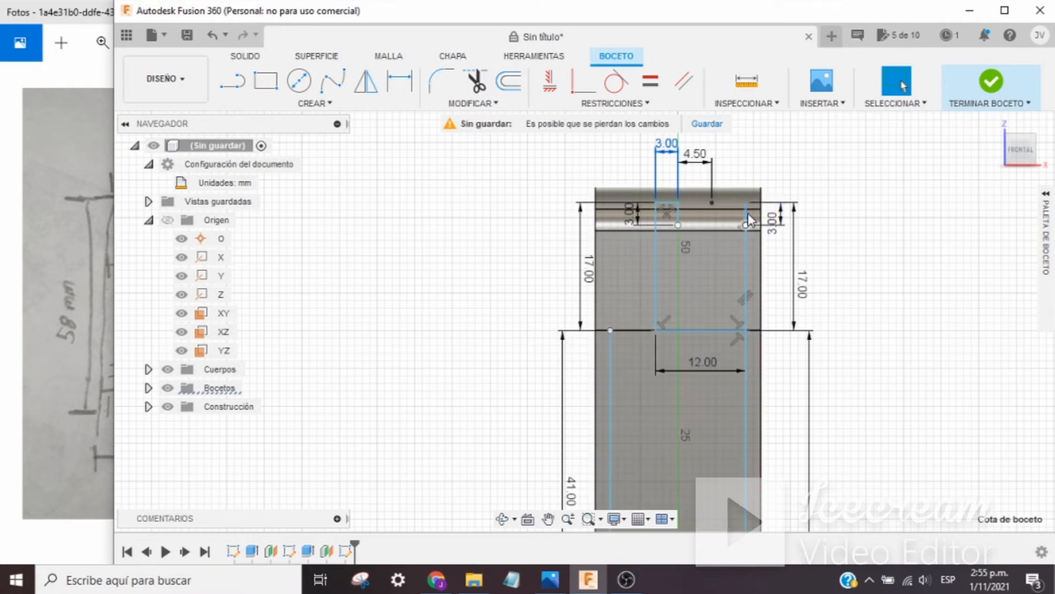
scroll(829, 421, "down", 3)
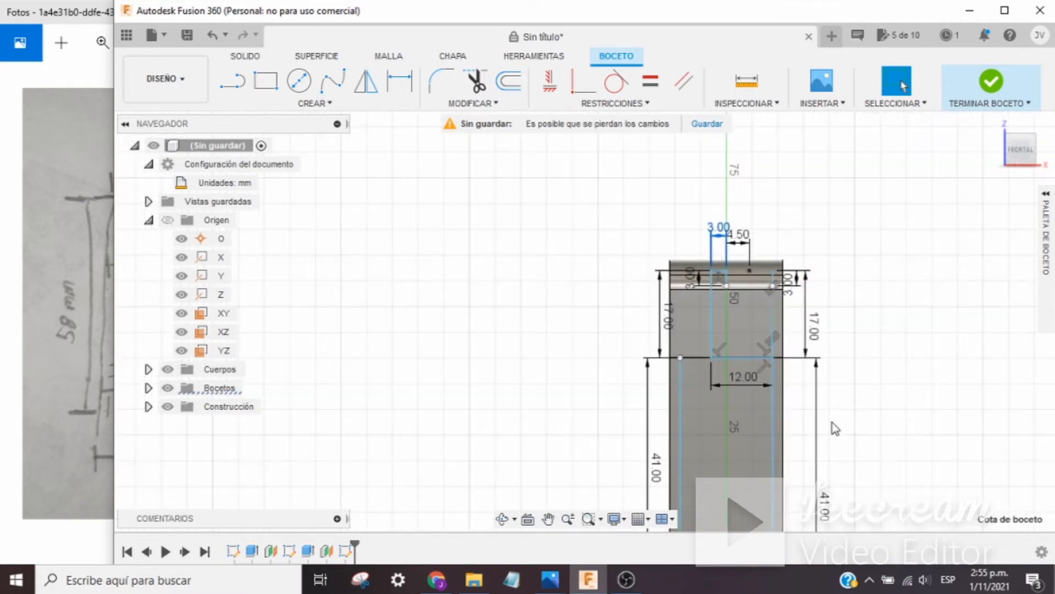
middle_click_drag(832, 422, 831, 300)
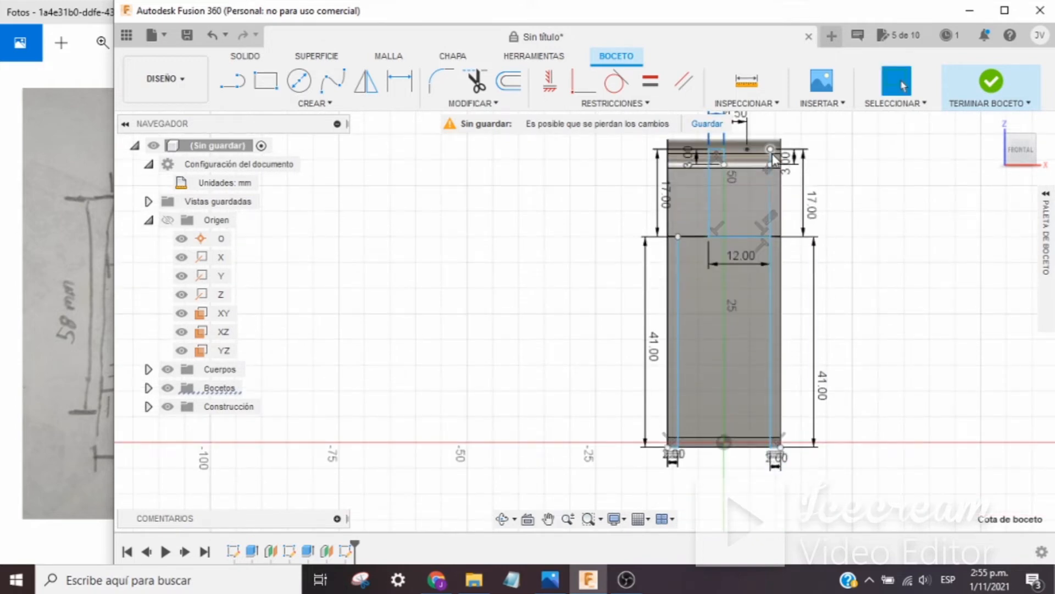
scroll(819, 200, "down", 2)
scroll(819, 200, "up", 5)
mouse_move(808, 198)
middle_mouse_down()
mouse_move(859, 297)
mouse_move(862, 340)
middle_mouse_up()
key("Escape")
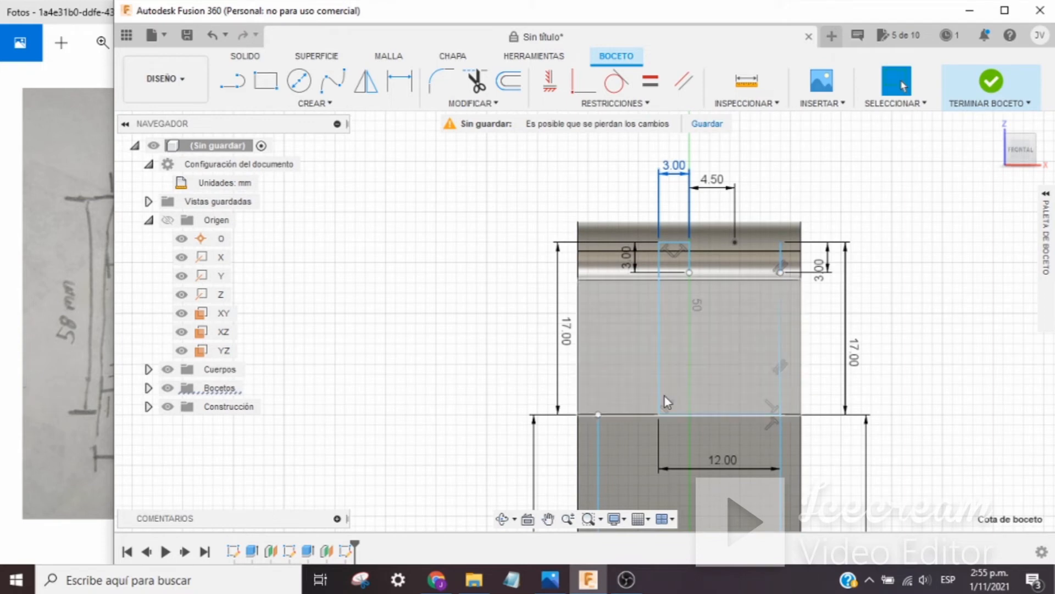
scroll(844, 369, "down", 2)
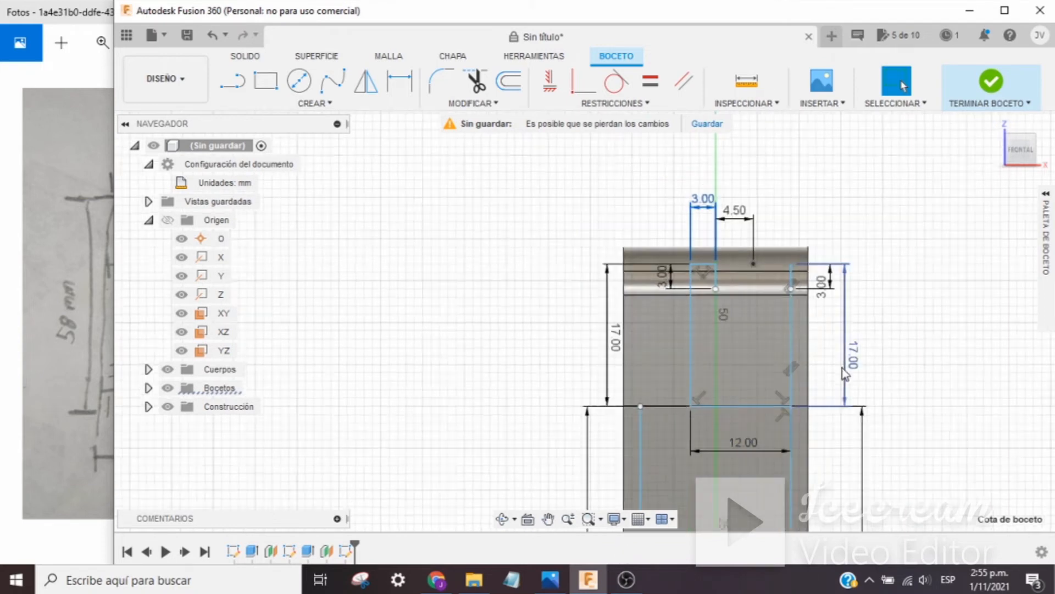
middle_click_drag(896, 382, 879, 245)
middle_click_drag(831, 407, 822, 342)
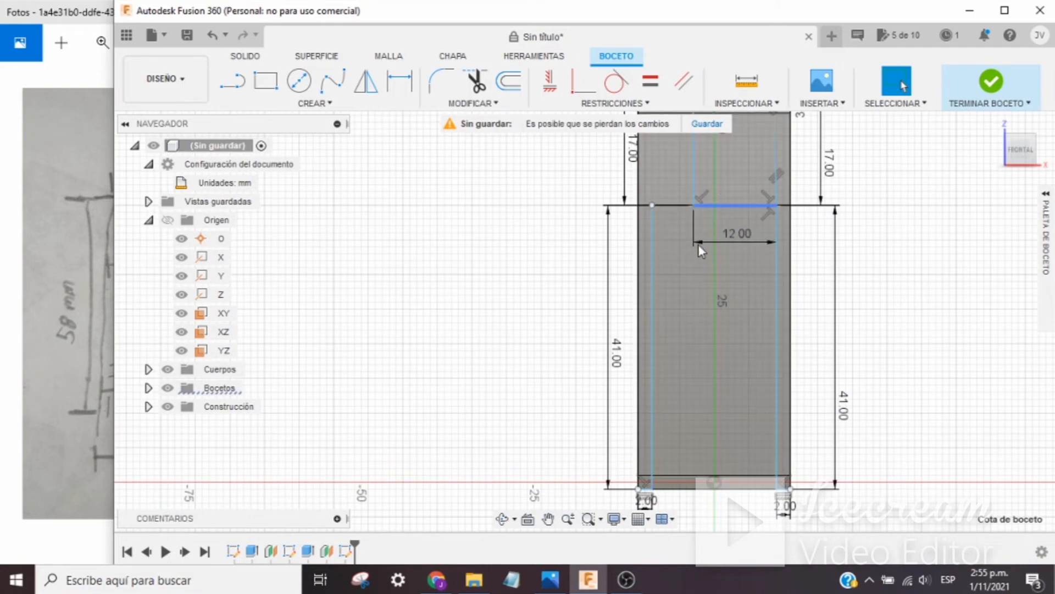
middle_click_drag(894, 381, 894, 430)
left_click_drag(894, 430, 887, 532)
scroll(829, 298, "down", 2)
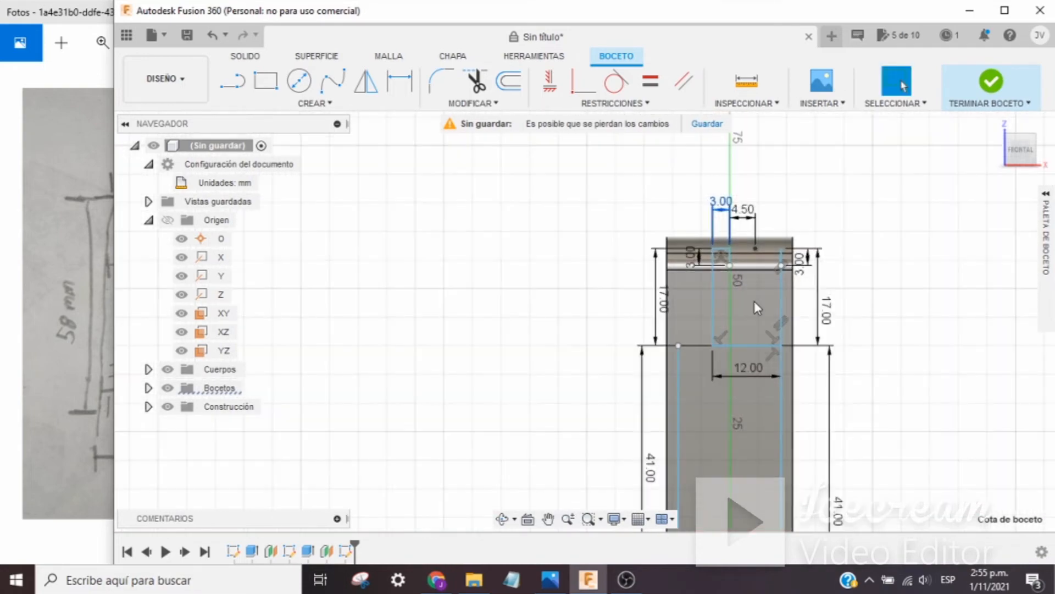
scroll(782, 299, "up", 4)
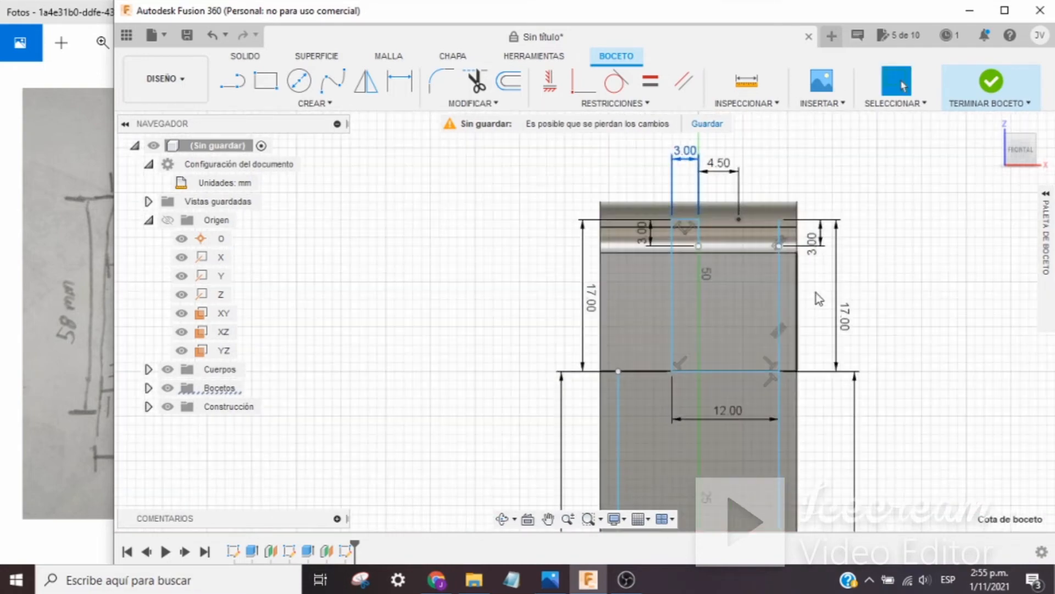
Check the fingertip span beside the 3 mm top segment with a temporary line and compare it with the hand drawing's side view
left_click(232, 81)
left_click(698, 222)
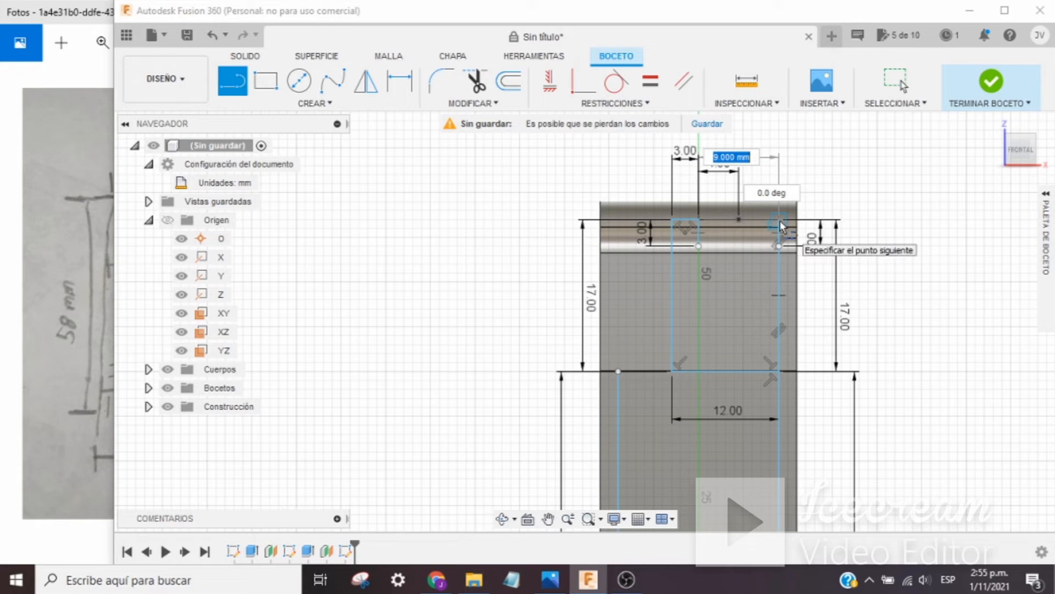
key("Escape")
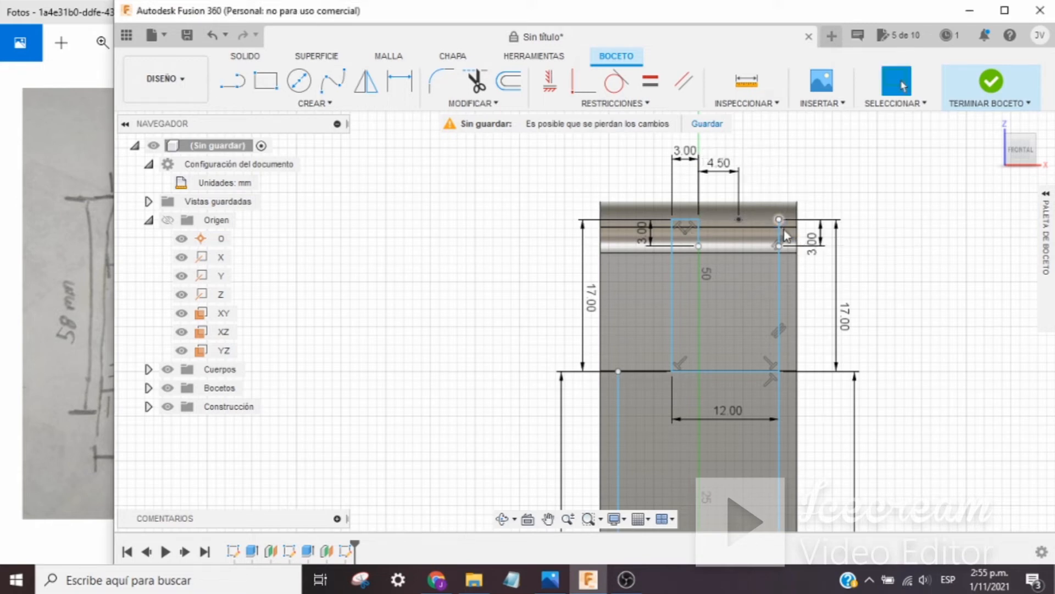
left_click(76, 335)
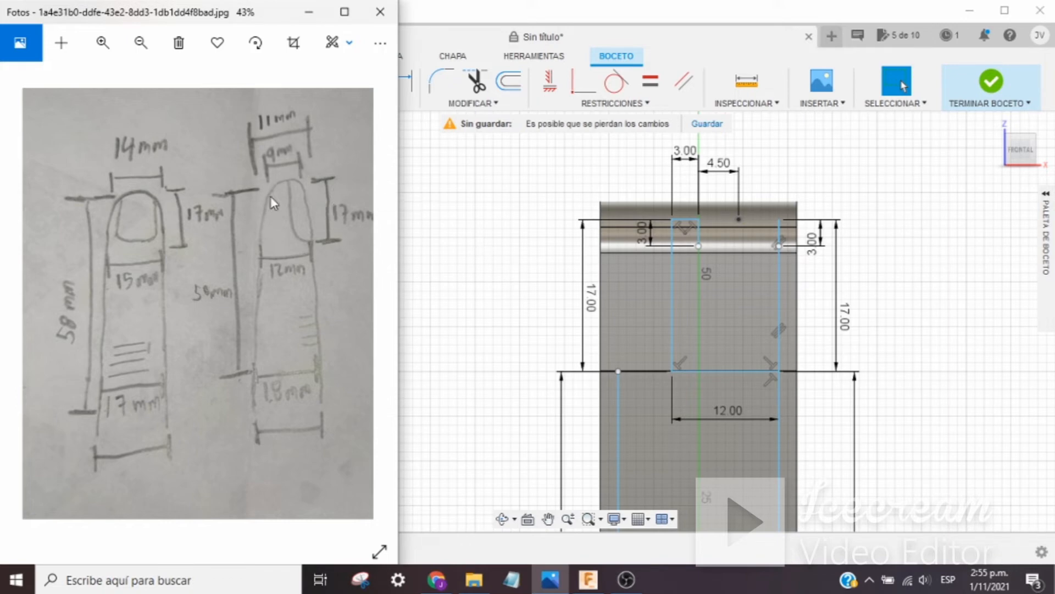
left_click(737, 240)
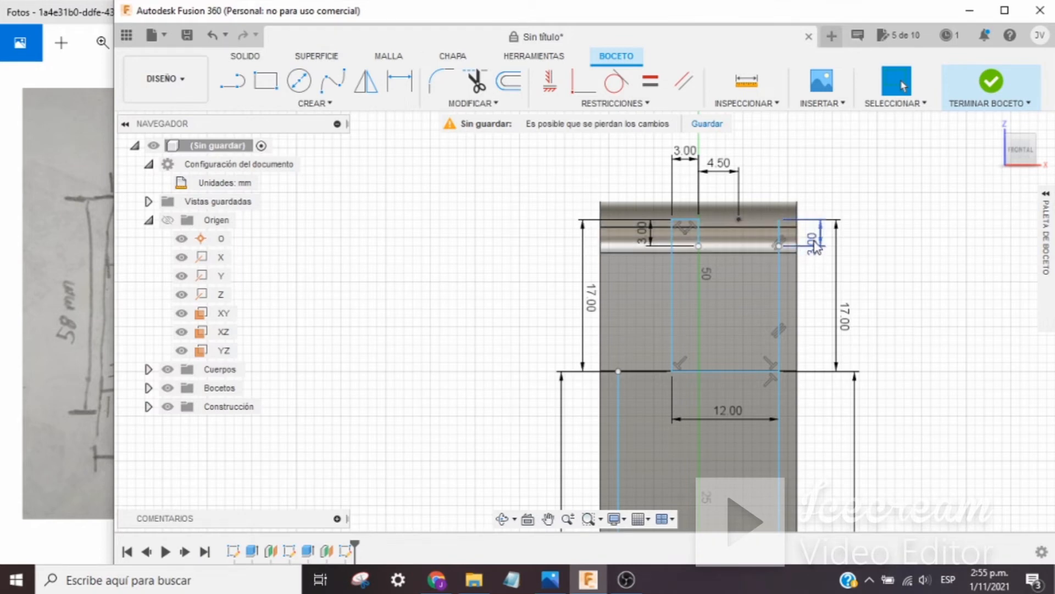
Inspect the two upper endpoints of the fingertip span and the 4.50 mm dimension locating the point between them
scroll(817, 247, "up", 2)
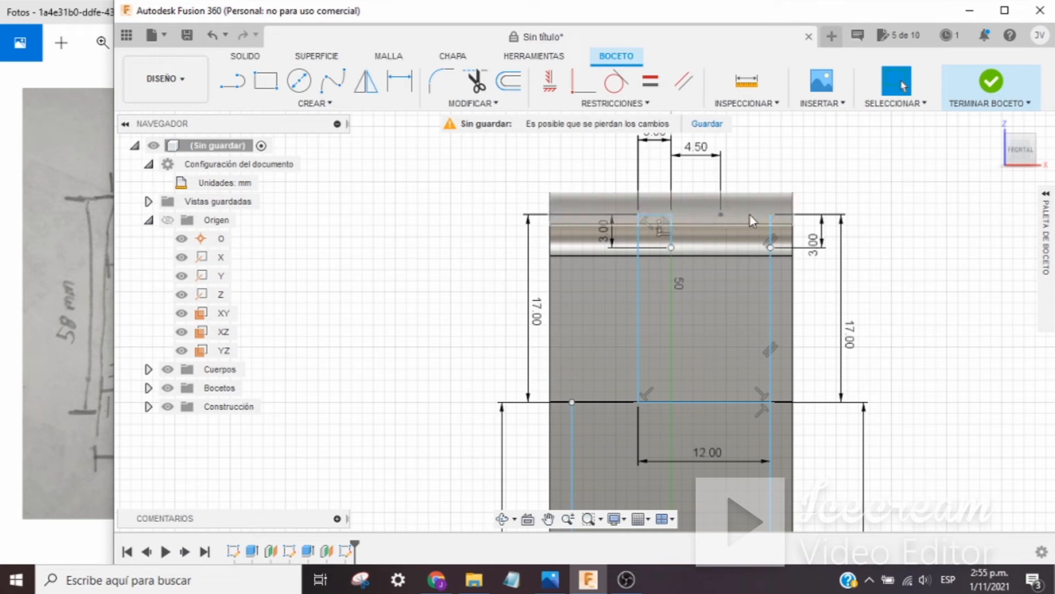
left_click(773, 215)
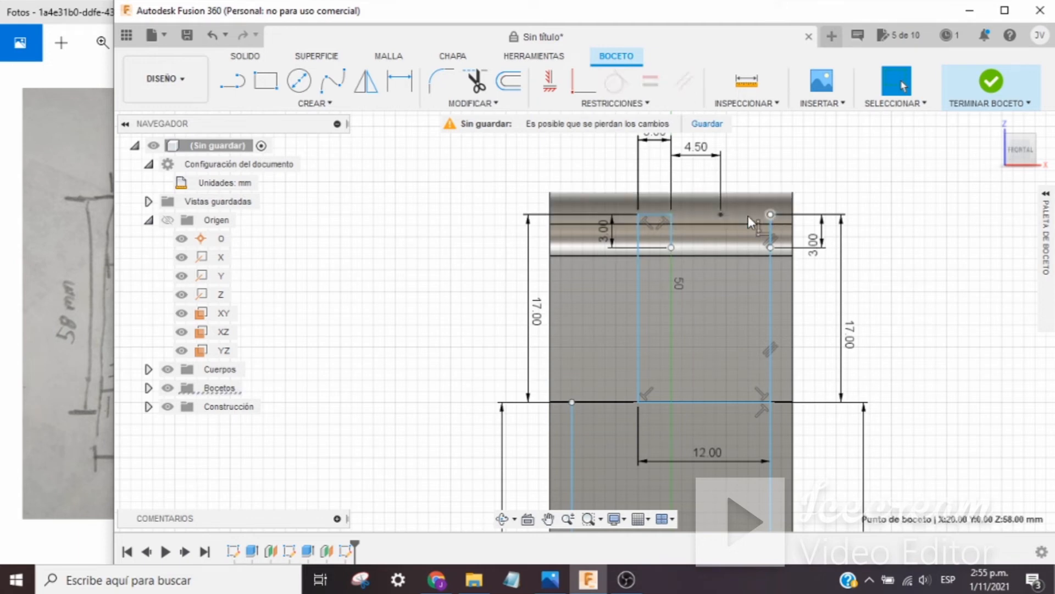
left_click(672, 214)
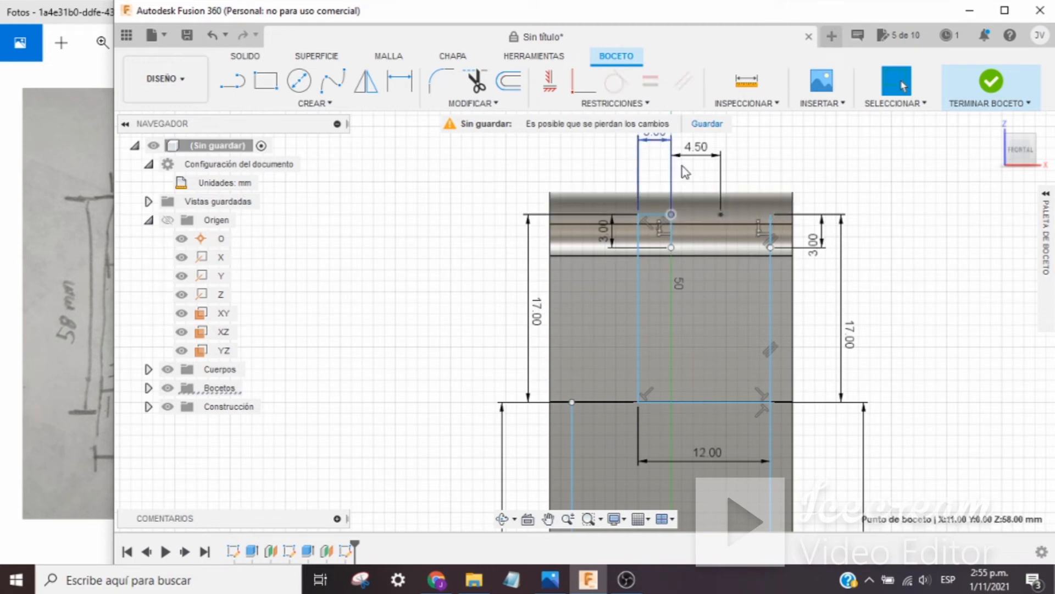
left_click(696, 150)
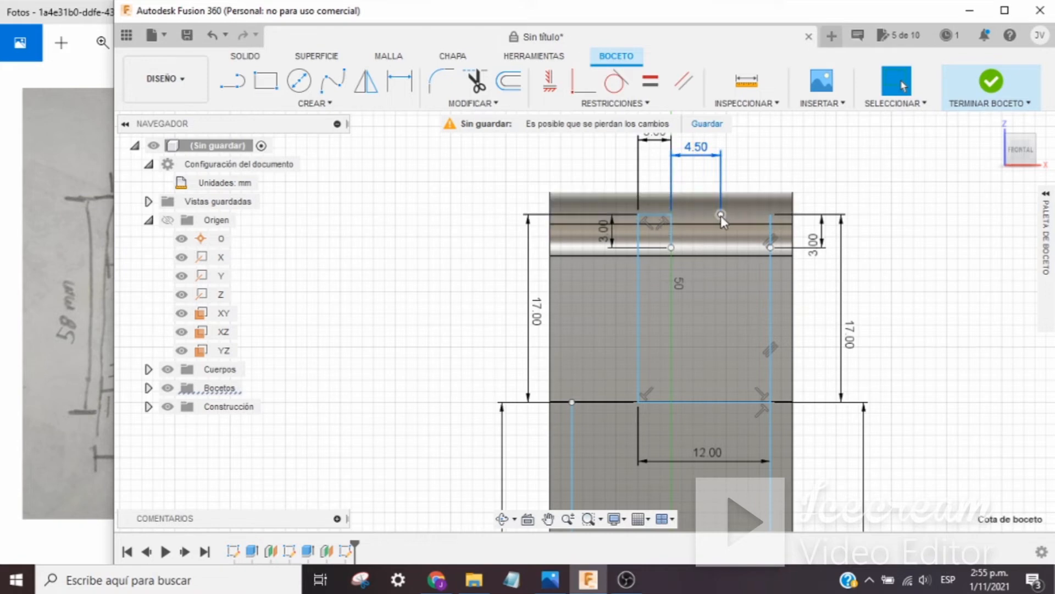
Draw a three-point fingertip arc between the endpoints 3 mm below the top, passing through the top point located at 4.50 mm
left_click(344, 104)
mouse_move(335, 181)
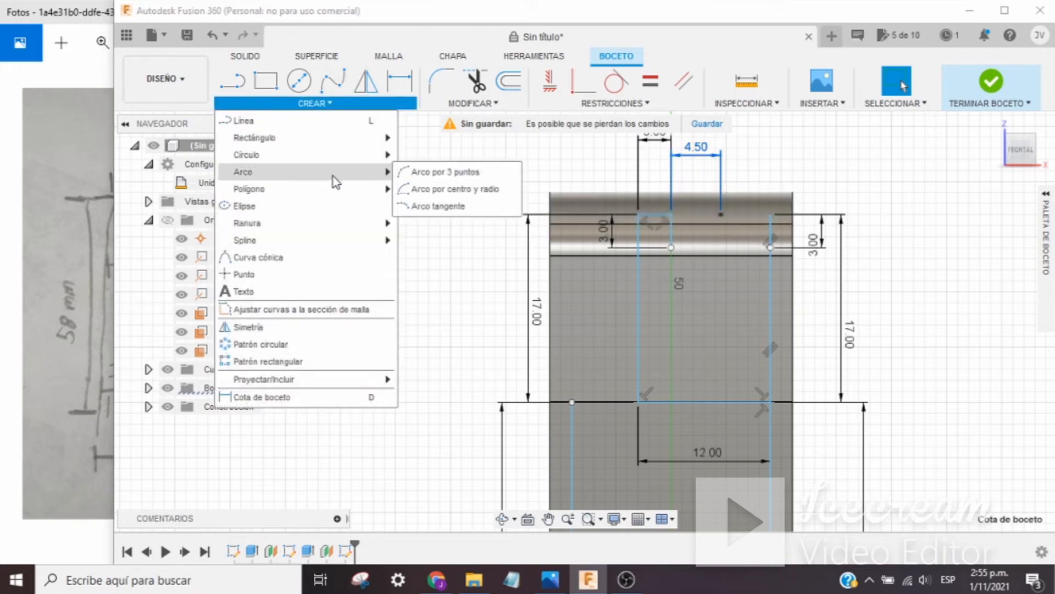
left_click(431, 172)
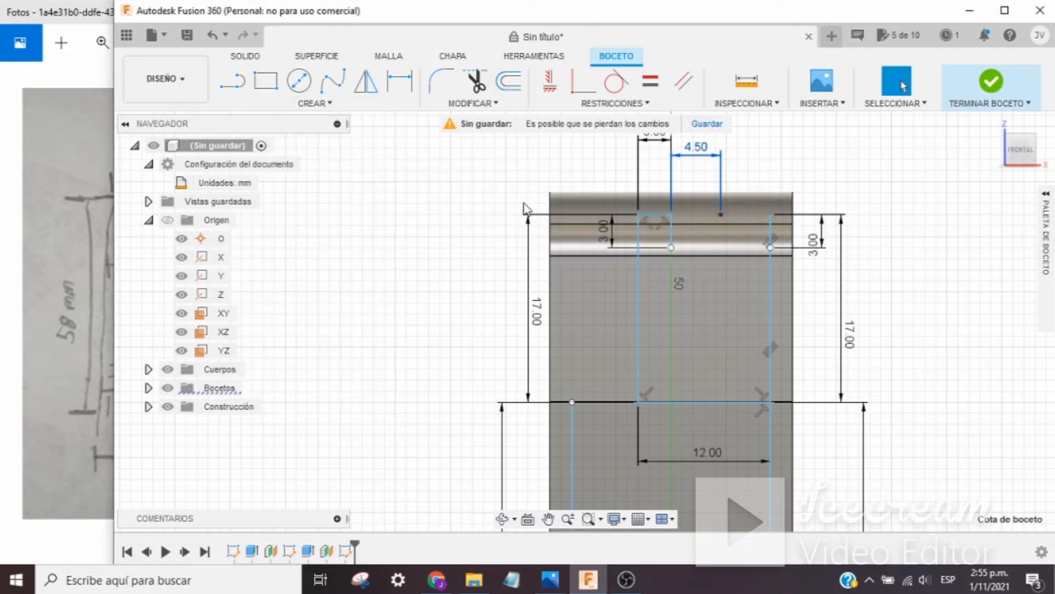
left_click(671, 248)
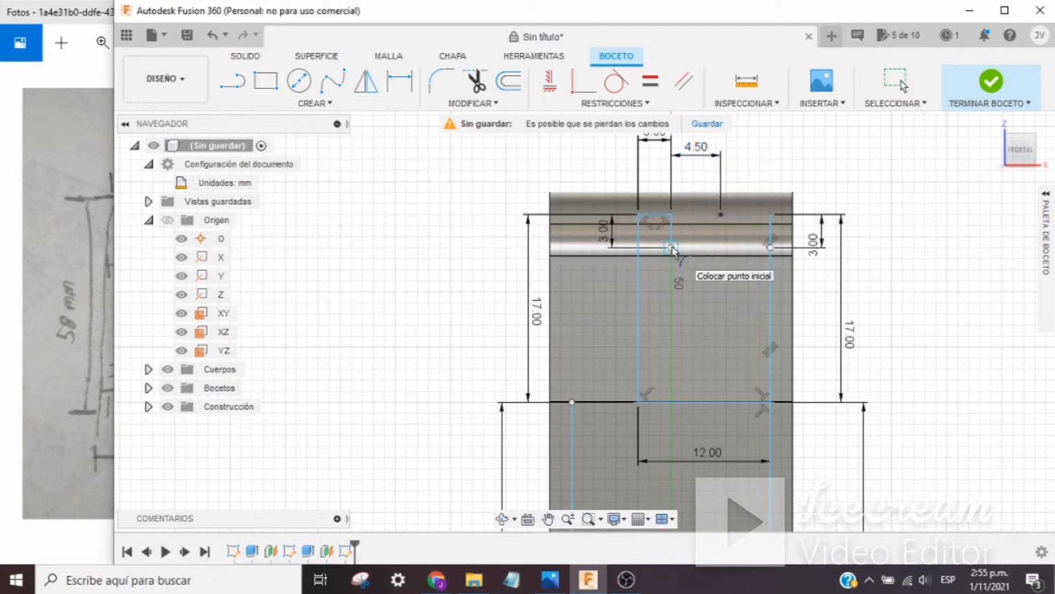
left_click(769, 247)
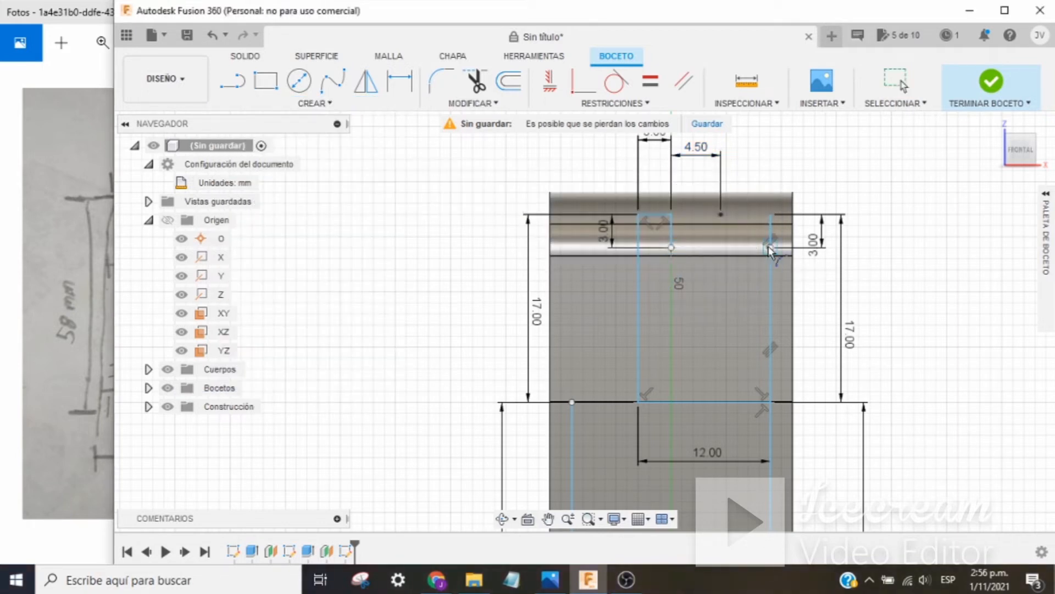
left_click(721, 215)
key("Escape")
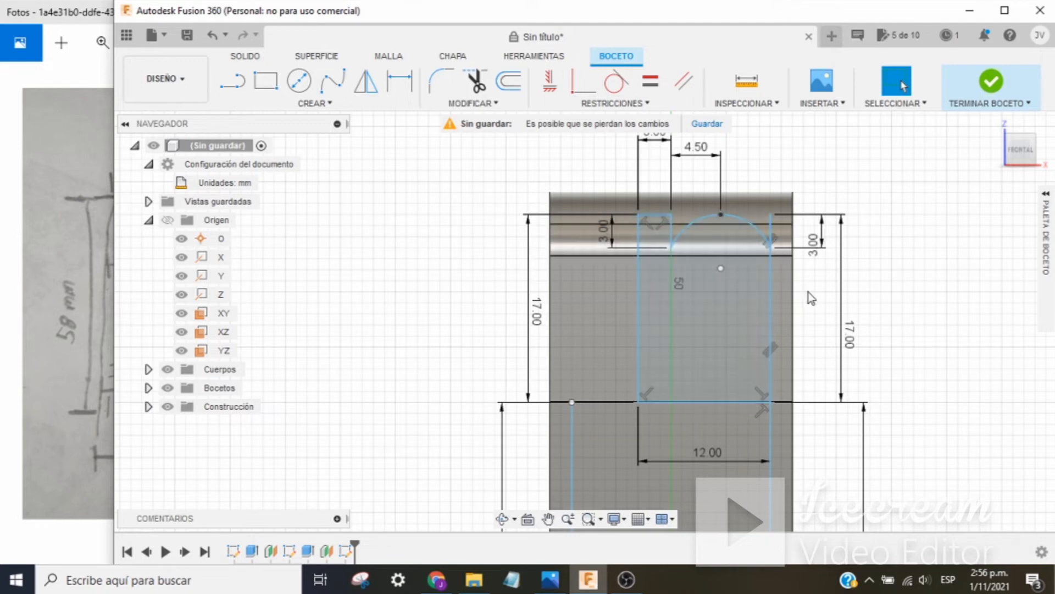
Draw a spline from the inner end of the left 2 mm base segment through the 12 mm segment's left end to the arc's left end
scroll(809, 292, "up", 2)
scroll(809, 292, "down", 3)
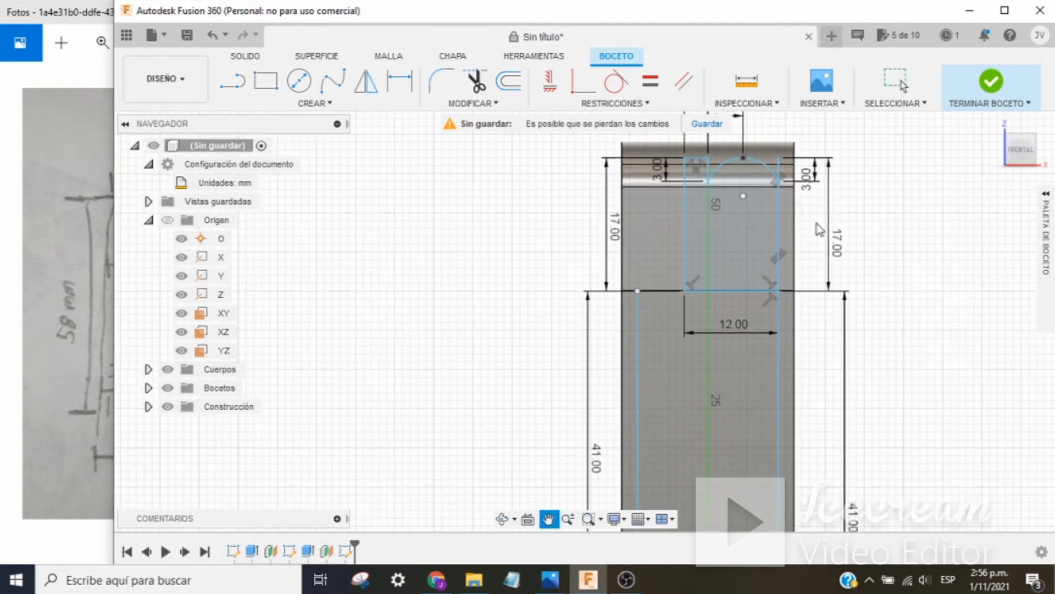
left_click(327, 86)
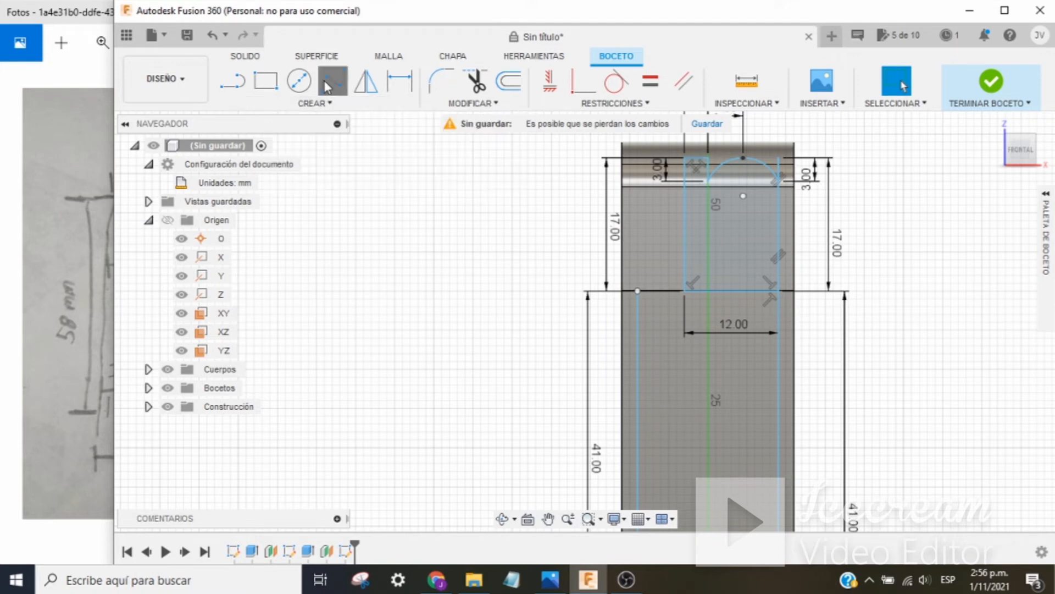
middle_click_drag(865, 308, 873, 170)
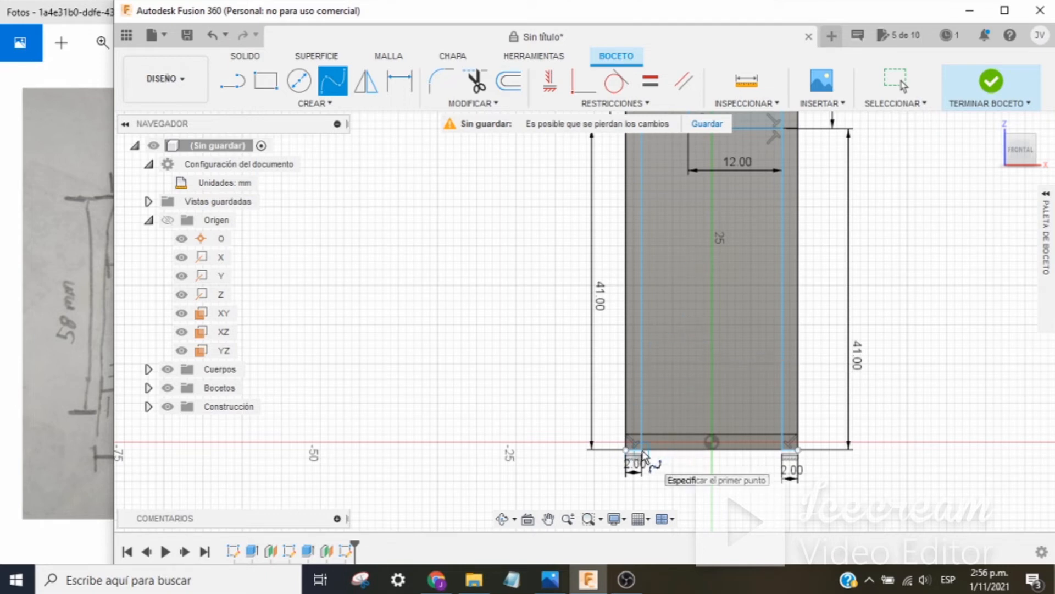
scroll(643, 455, "up", 5)
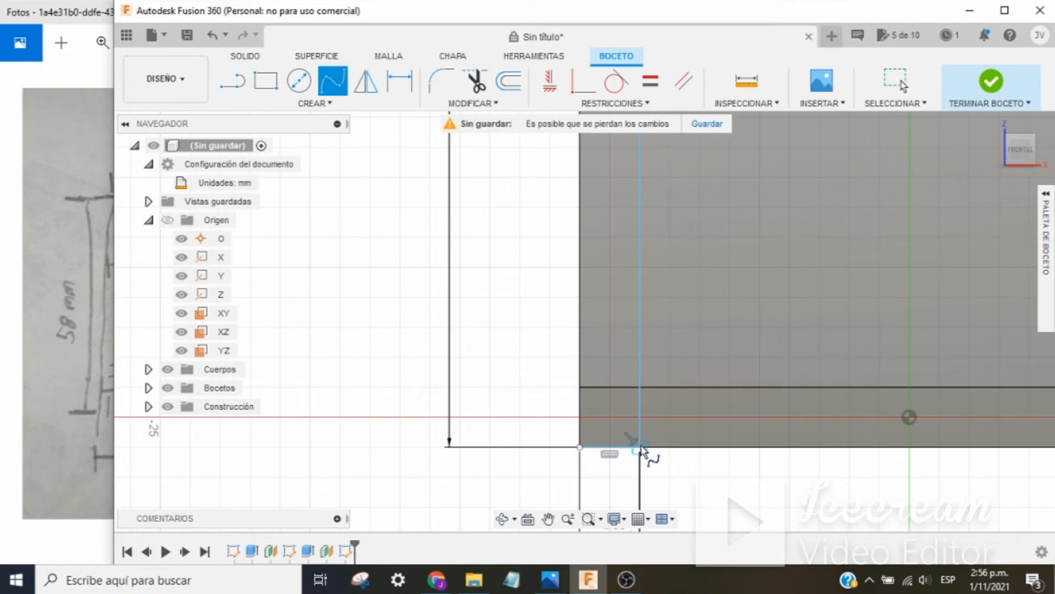
left_click(641, 446)
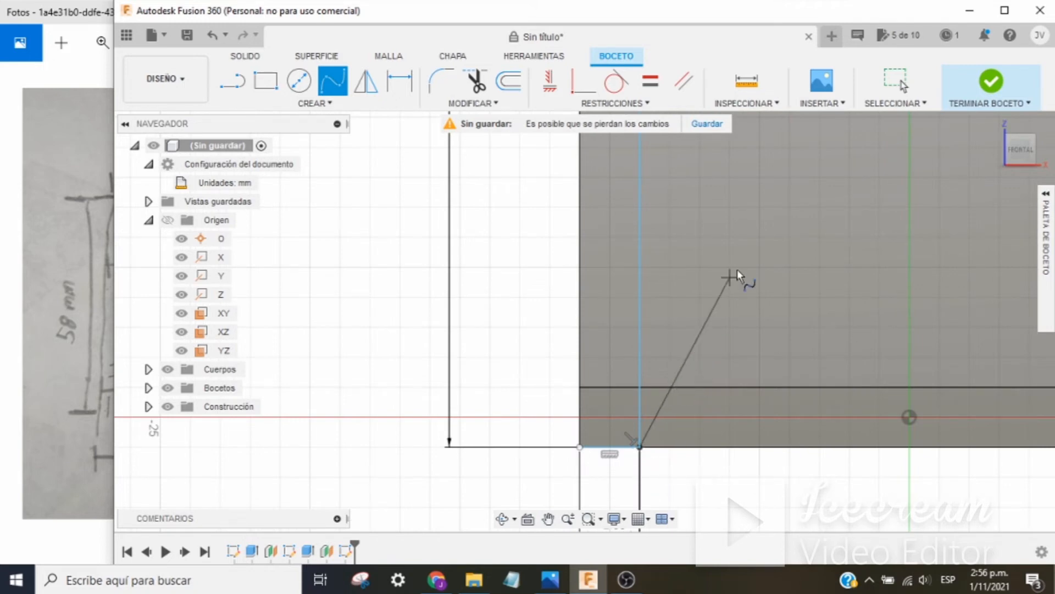
mouse_move(735, 272)
middle_mouse_down()
mouse_move(685, 417)
mouse_move(660, 453)
middle_mouse_up()
scroll(669, 444, "down", 4)
middle_click_drag(679, 275, 650, 473)
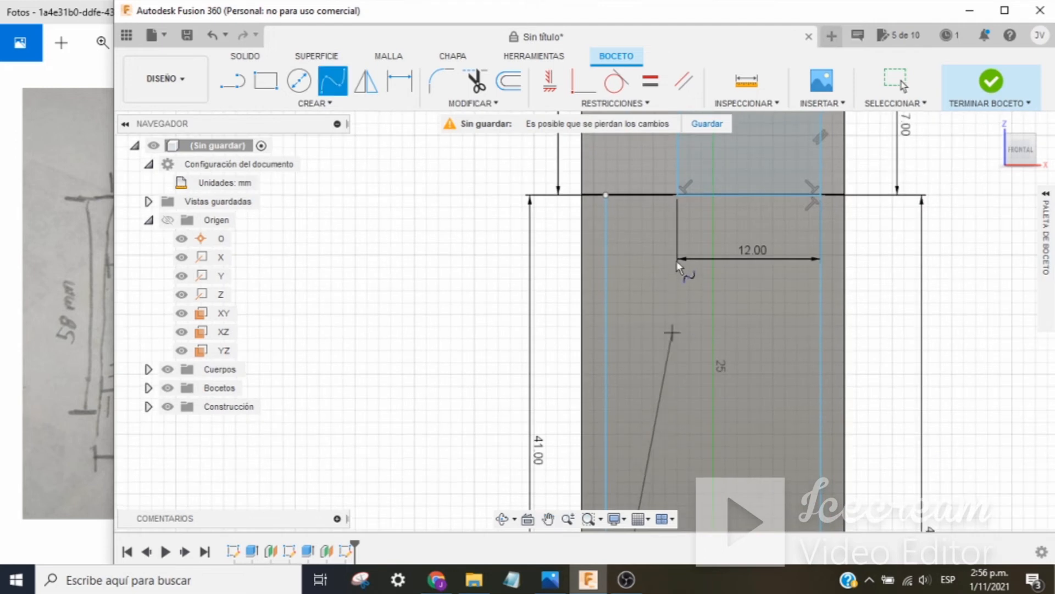
left_click(678, 193)
middle_click_drag(730, 192, 711, 429)
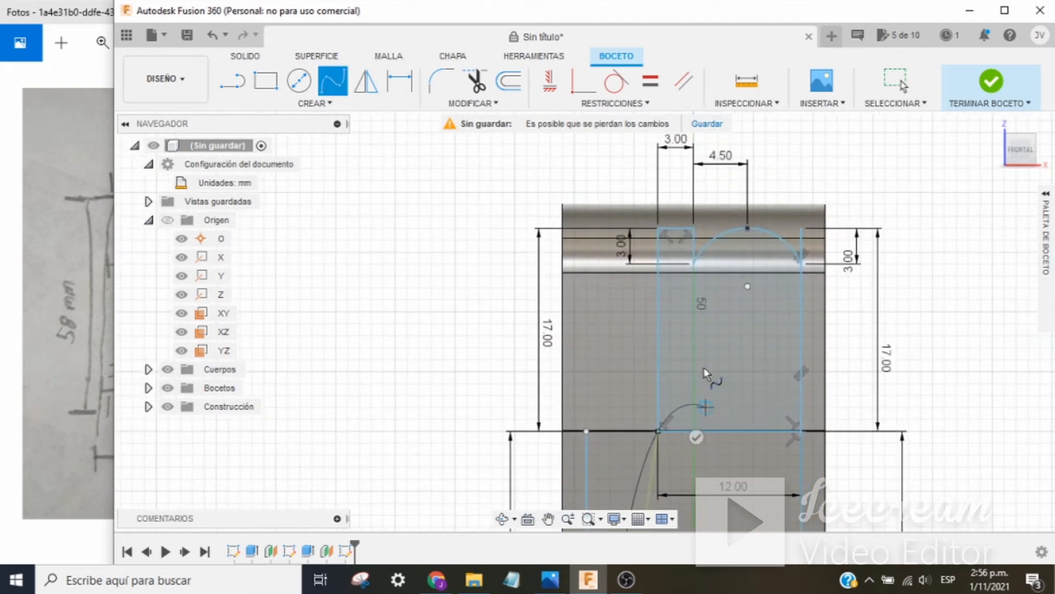
left_click(695, 264)
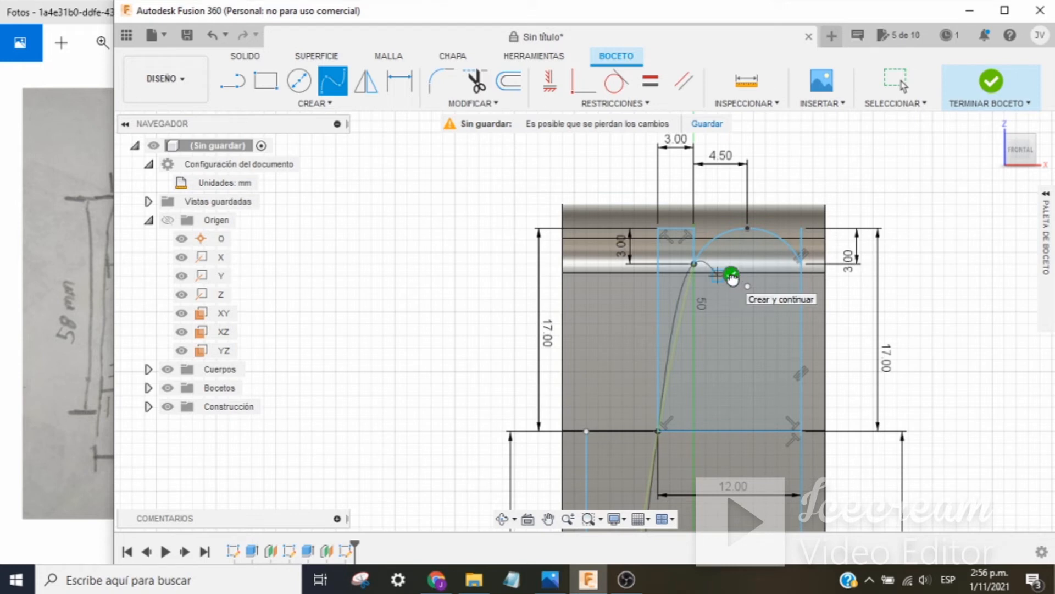
left_click(730, 275)
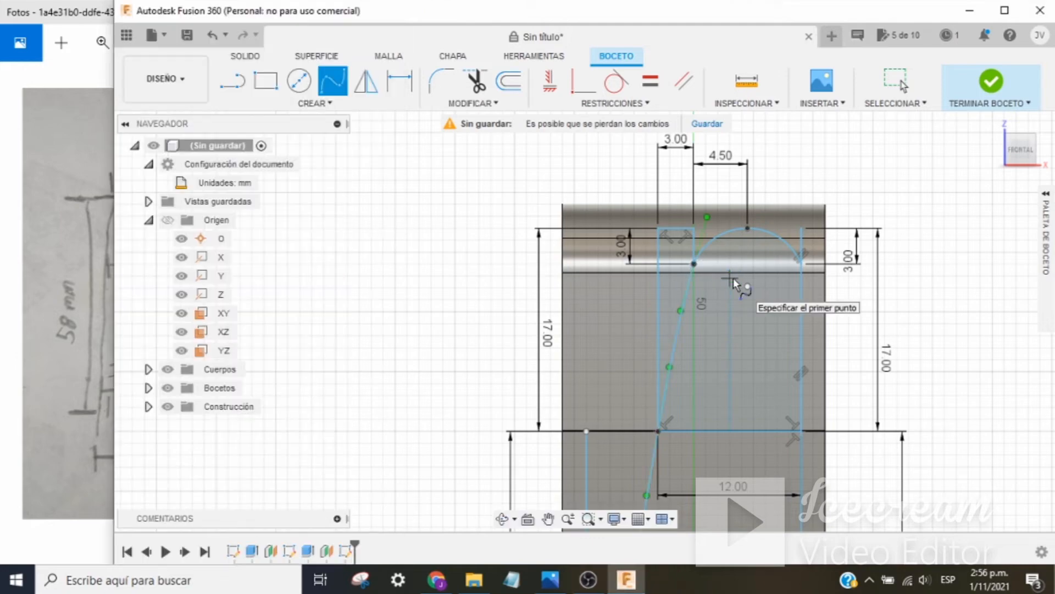
scroll(732, 385, "down", 4)
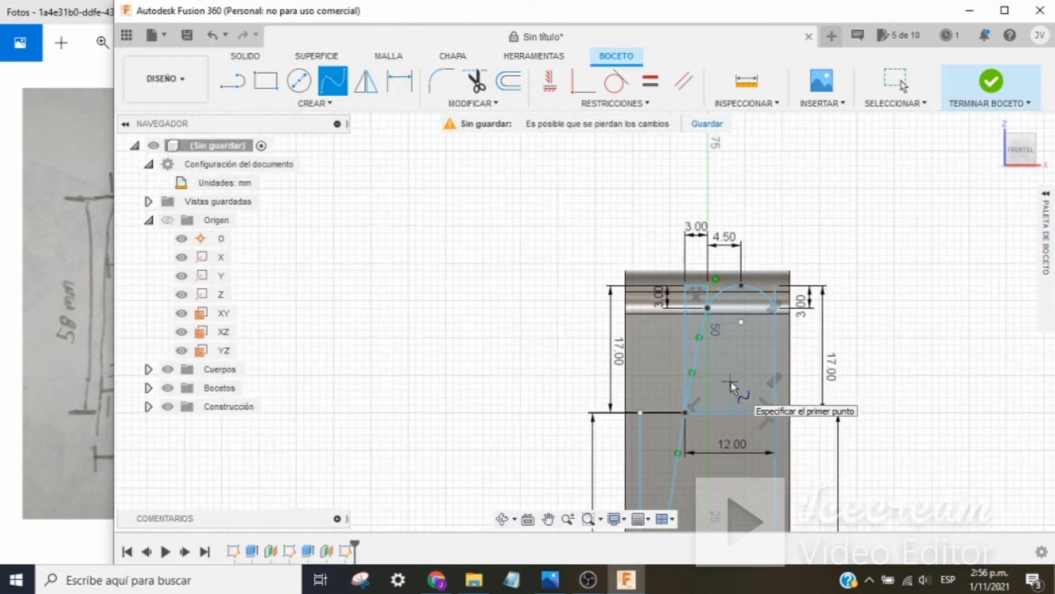
mouse_move(739, 448)
middle_mouse_down()
mouse_move(707, 265)
mouse_move(703, 343)
middle_mouse_up()
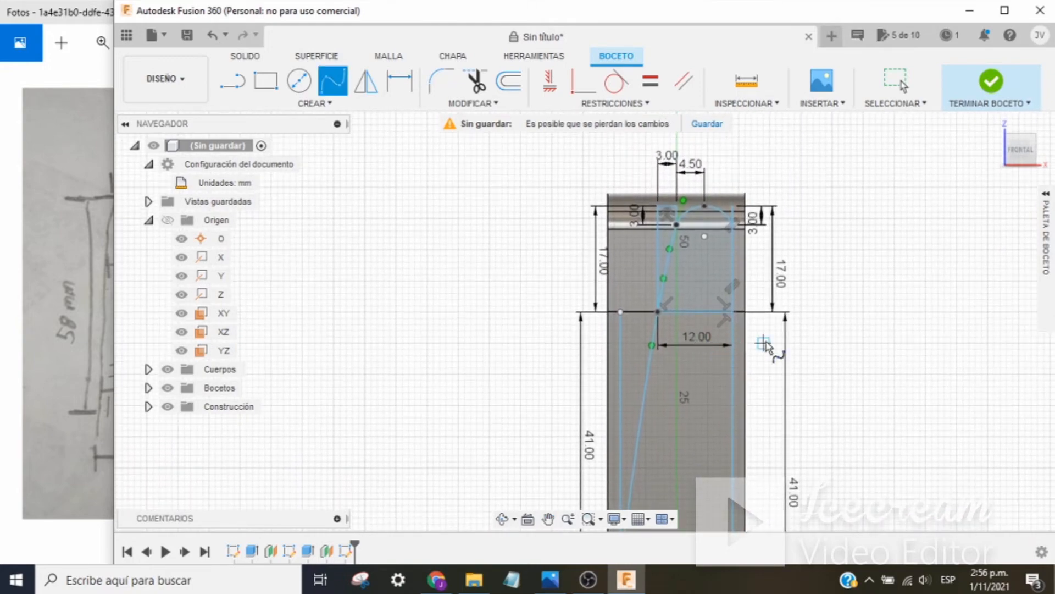
scroll(756, 277, "up", 2)
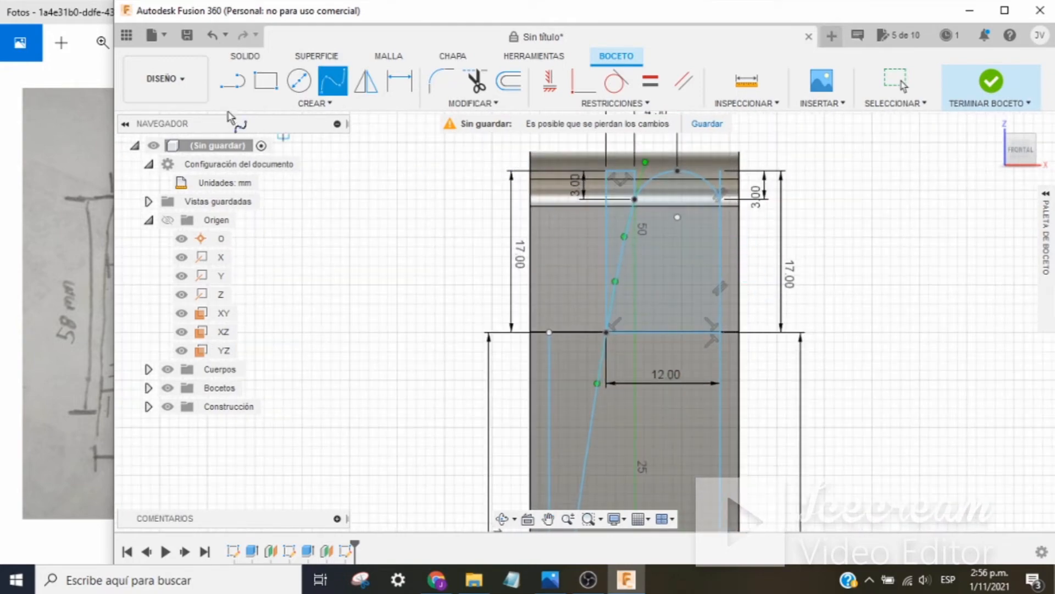
Draw a 55 mm vertical line from the fingertip arc's right end down to the inner end of the right 2 mm base segment
left_click(233, 81)
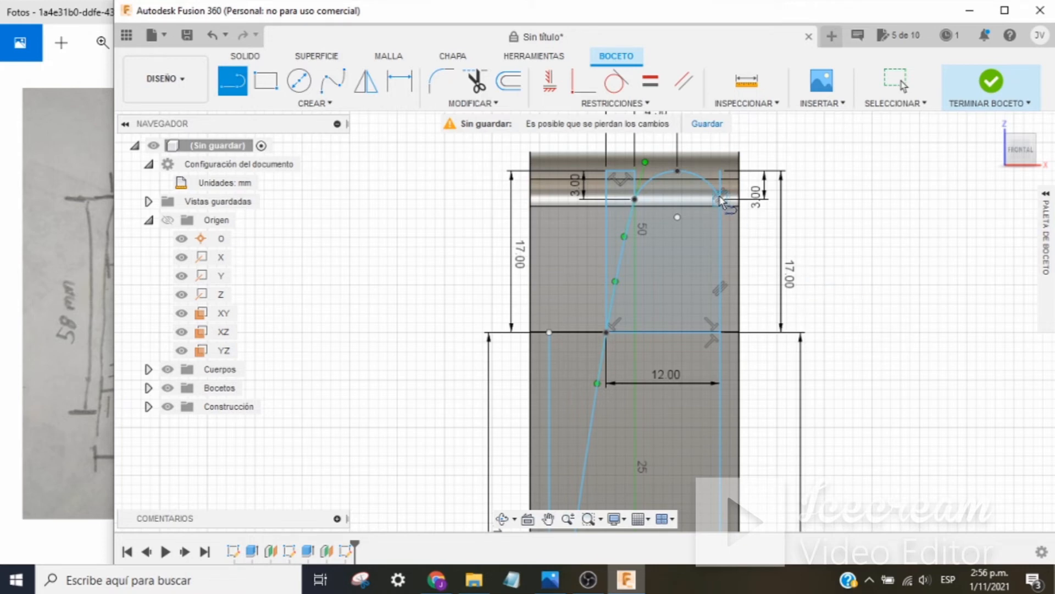
left_click(720, 199)
middle_click_drag(750, 419, 752, 222)
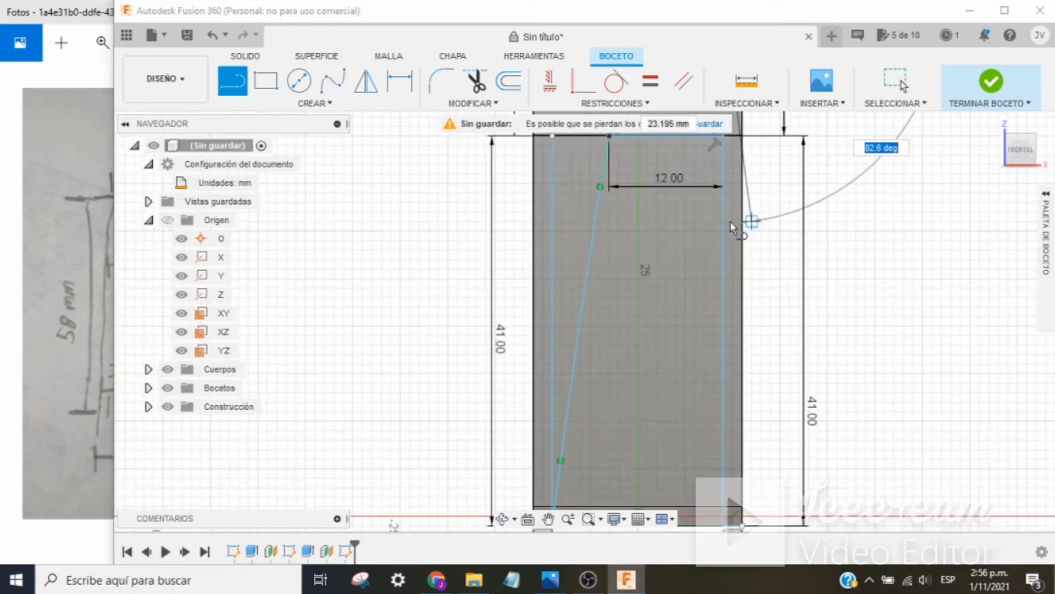
middle_click_drag(687, 126, 691, 300)
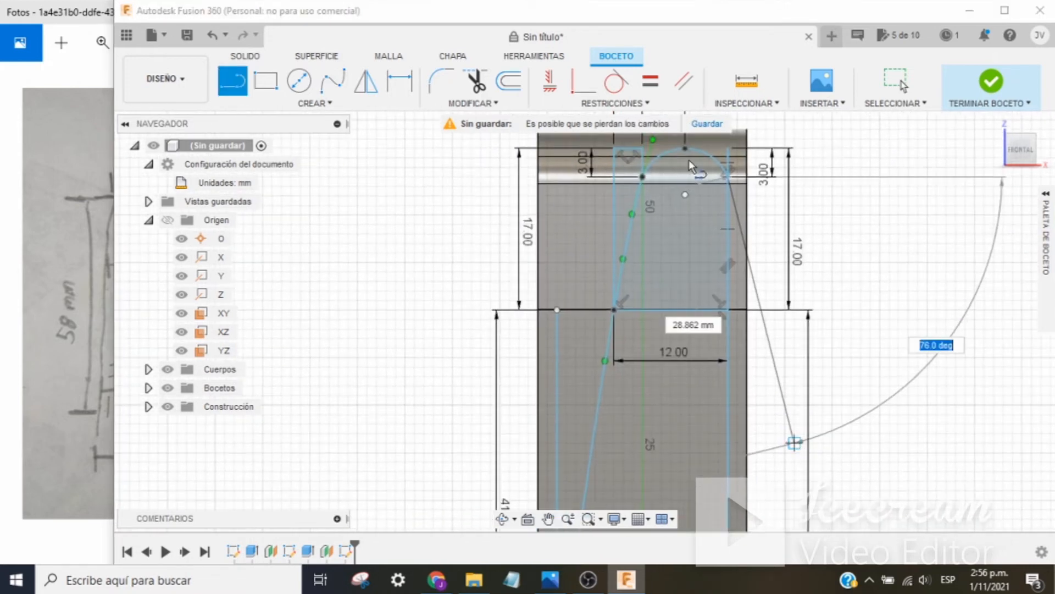
middle_click_drag(798, 460, 805, 229)
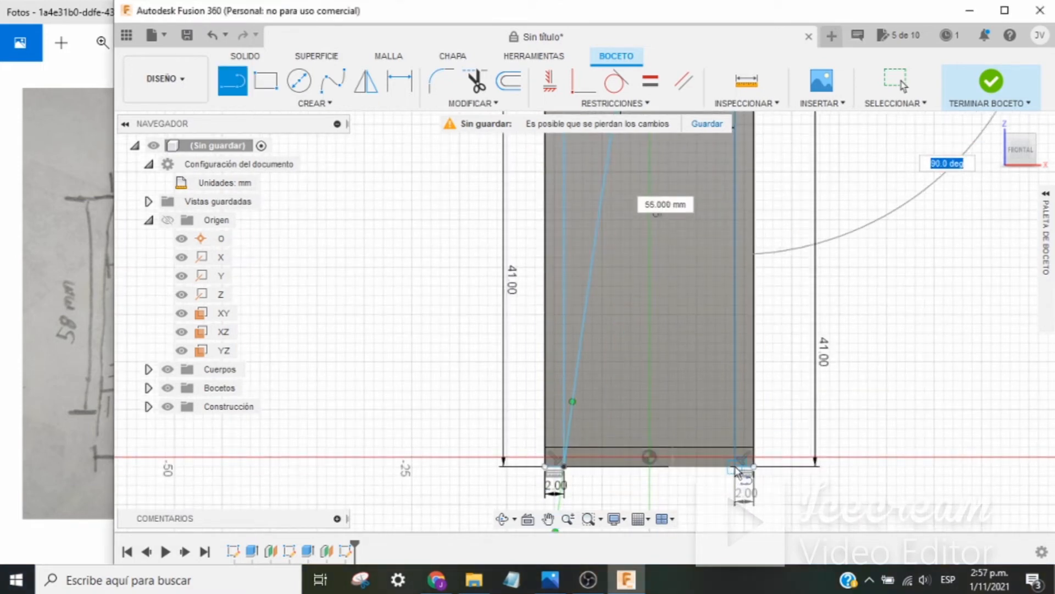
left_click(753, 468)
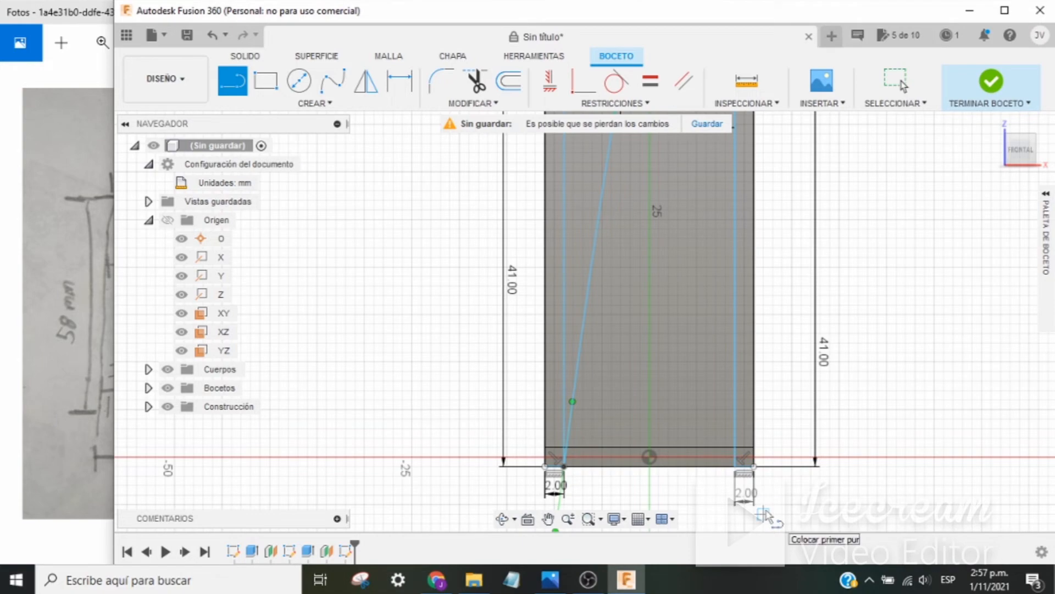
key("Escape")
Delete the helper lines beside the spline: the left 41 mm and 17 mm verticals, the top segment and the left 3 mm segment
scroll(740, 335, "down", 3)
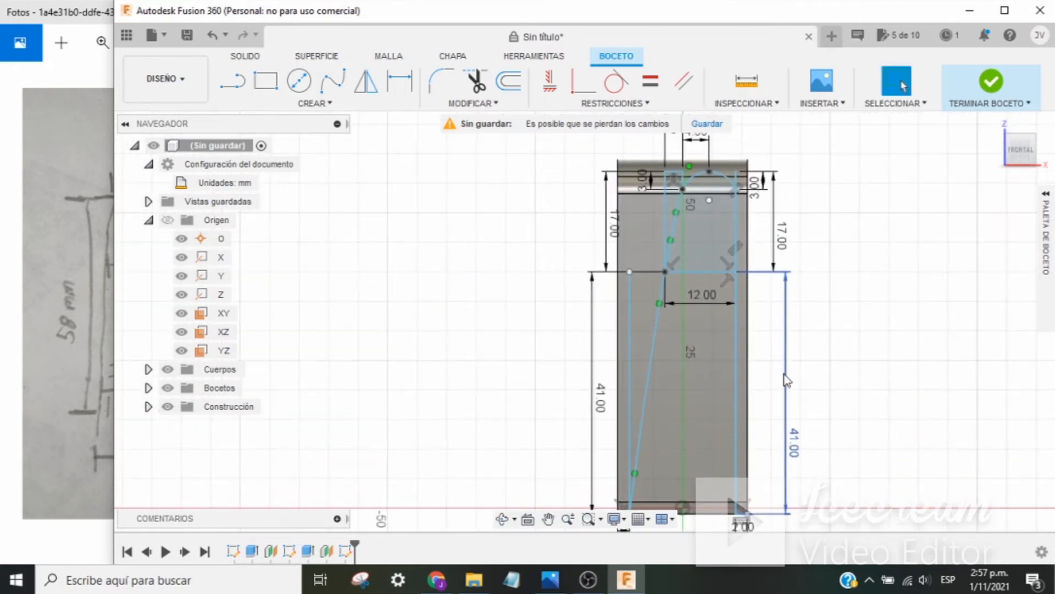
left_click(630, 379)
key("Delete")
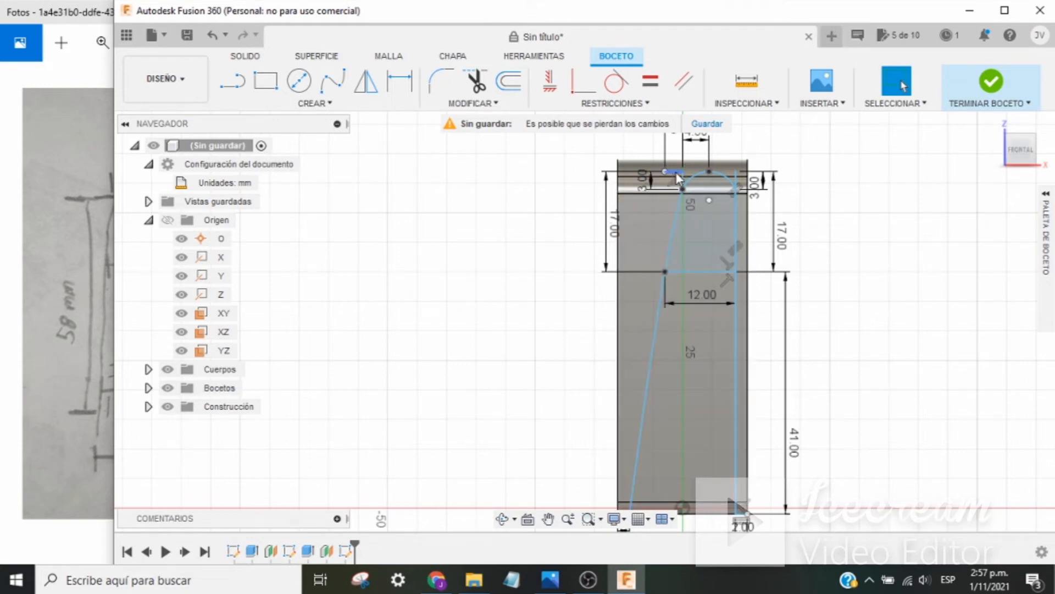
key("Delete")
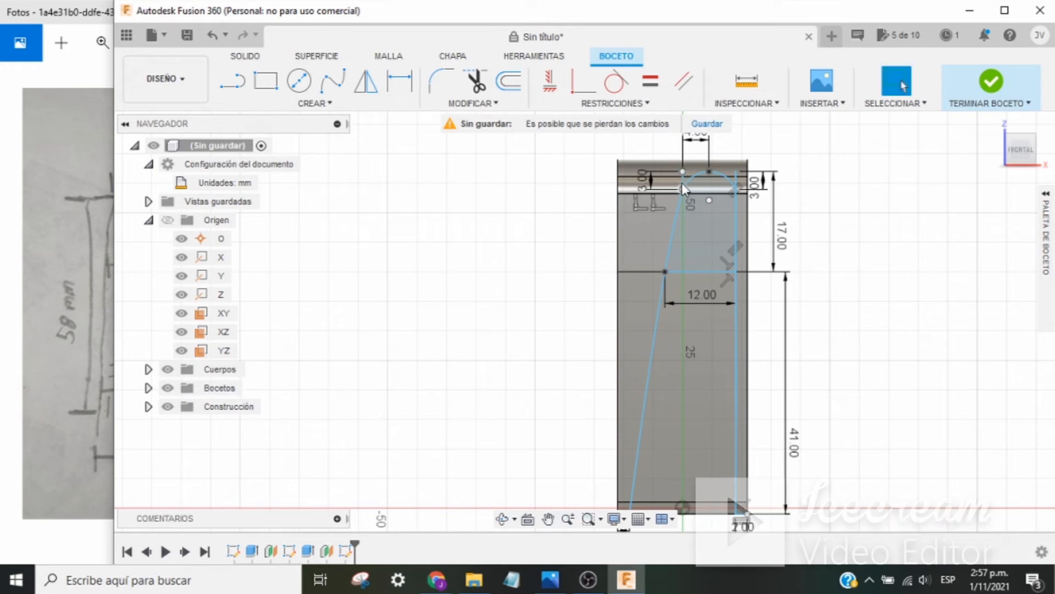
left_click(683, 183)
scroll(681, 187, "up", 5)
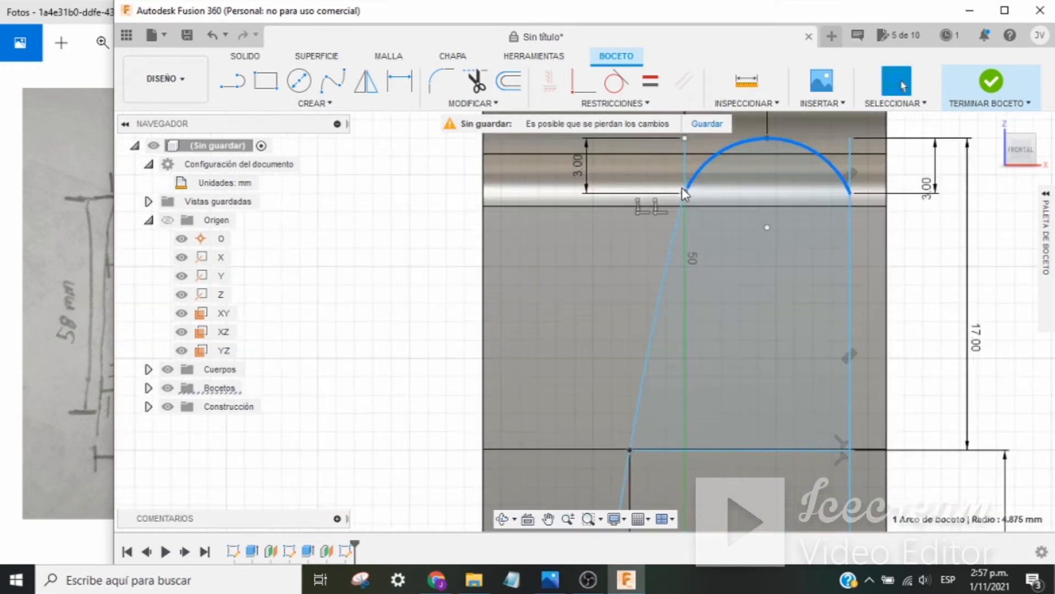
scroll(697, 198, "down", 3)
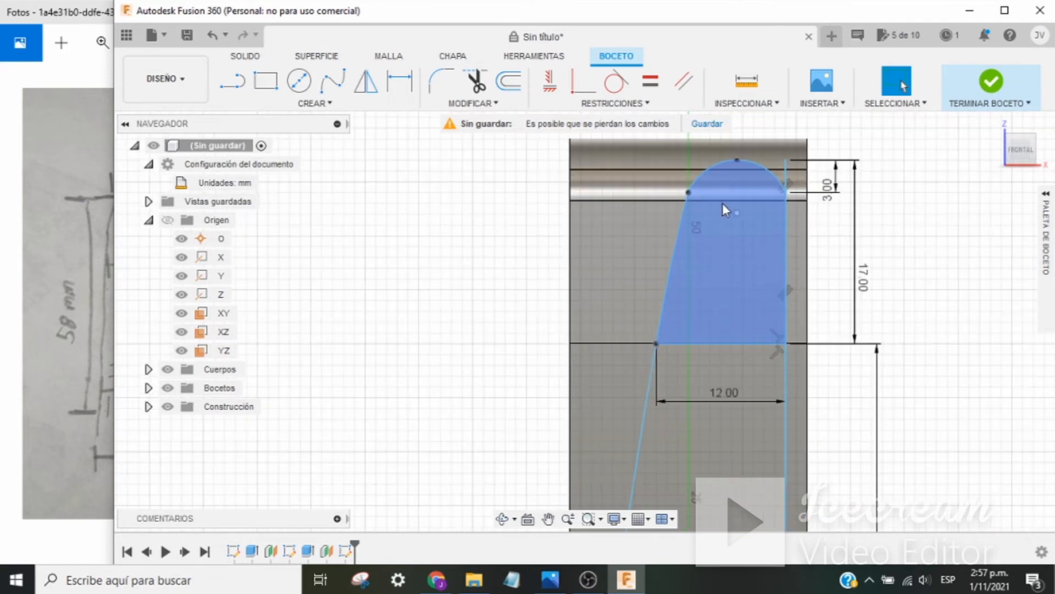
Delete the right 17 mm vertical helper line, the horizontal line across the 12 mm width, and the right 41 mm dimension
left_click(933, 201)
middle_click_drag(806, 182, 808, 227)
left_click(789, 219)
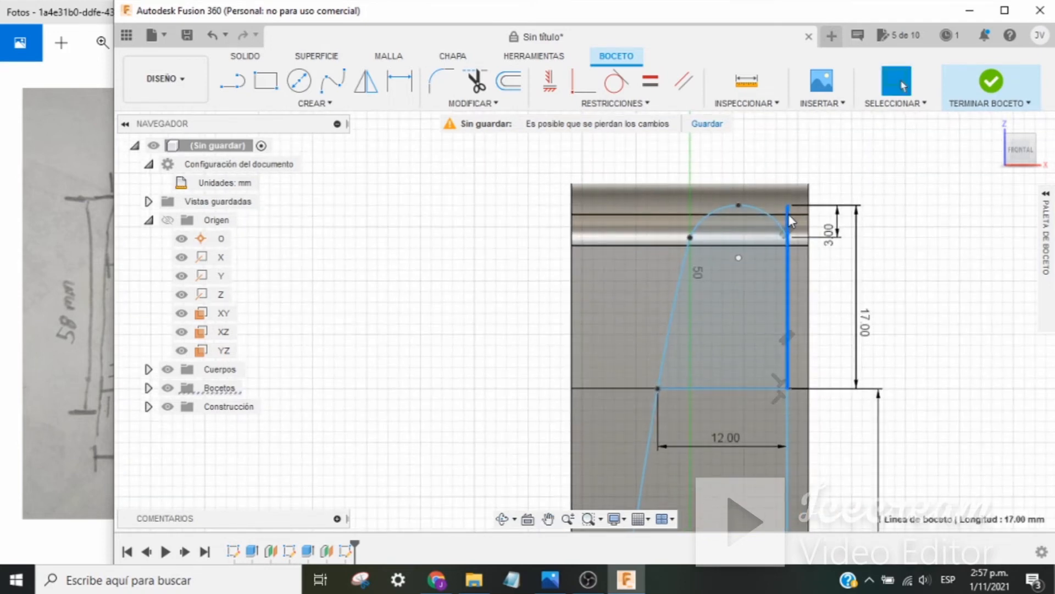
key("Delete")
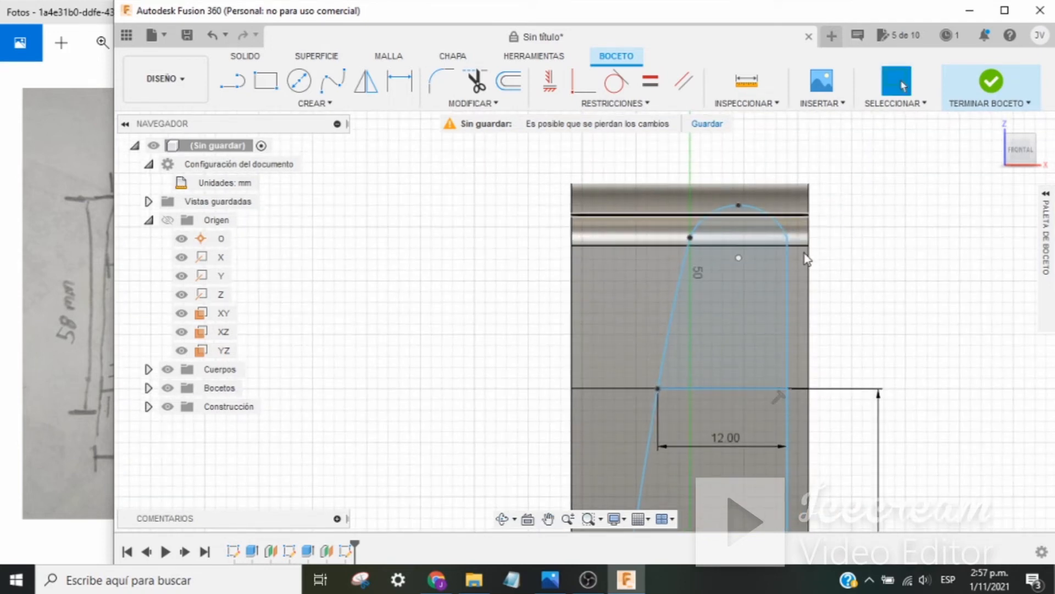
left_click(789, 361)
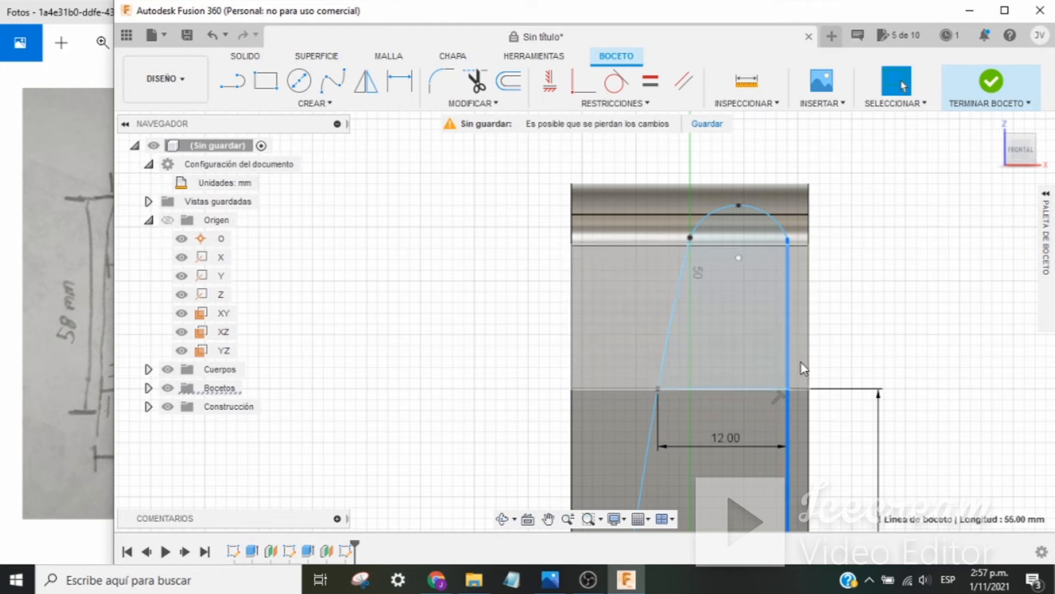
key("Escape")
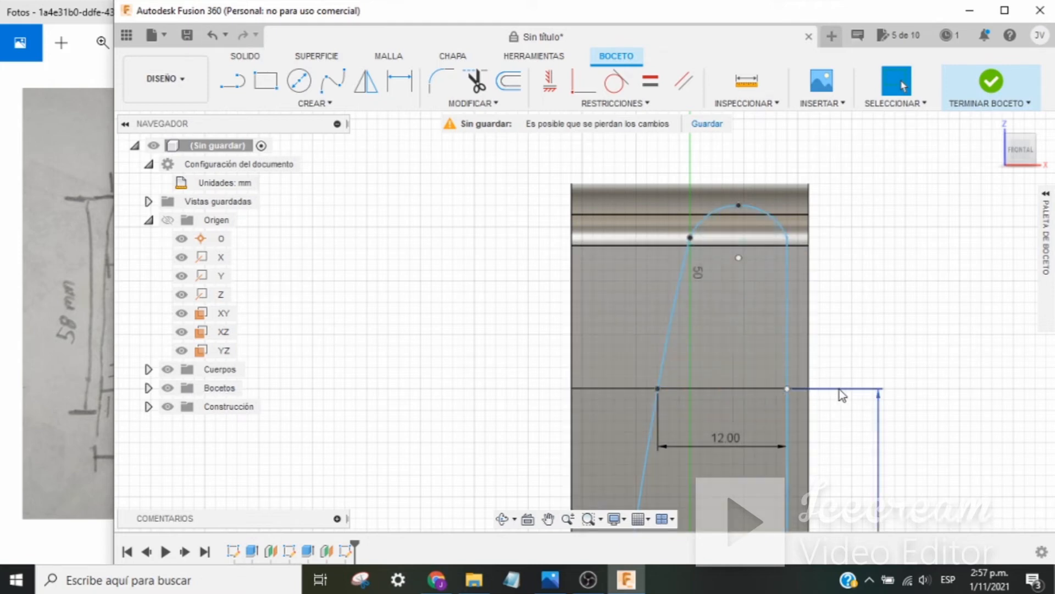
key("Delete")
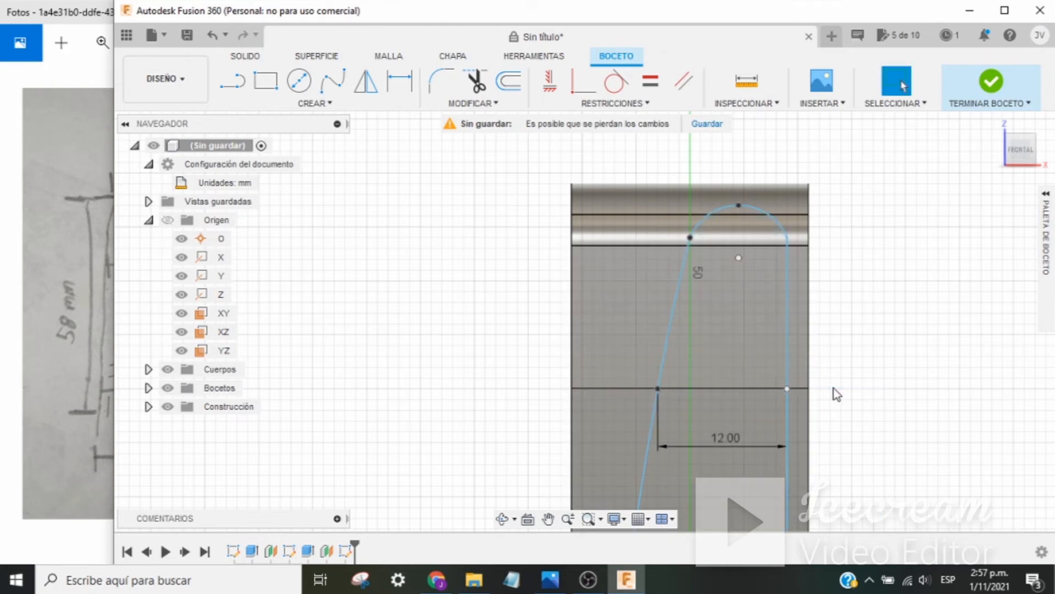
scroll(833, 388, "up", 2)
scroll(833, 388, "down", 5)
middle_click_drag(874, 377, 851, 247)
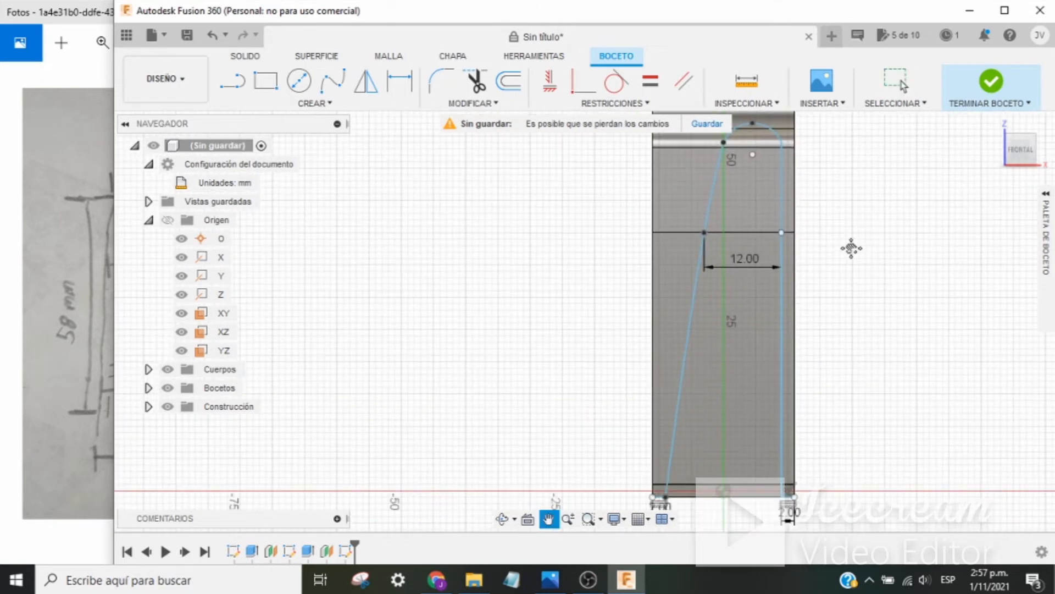
scroll(850, 391, "down", 1)
middle_click_drag(858, 342, 853, 392)
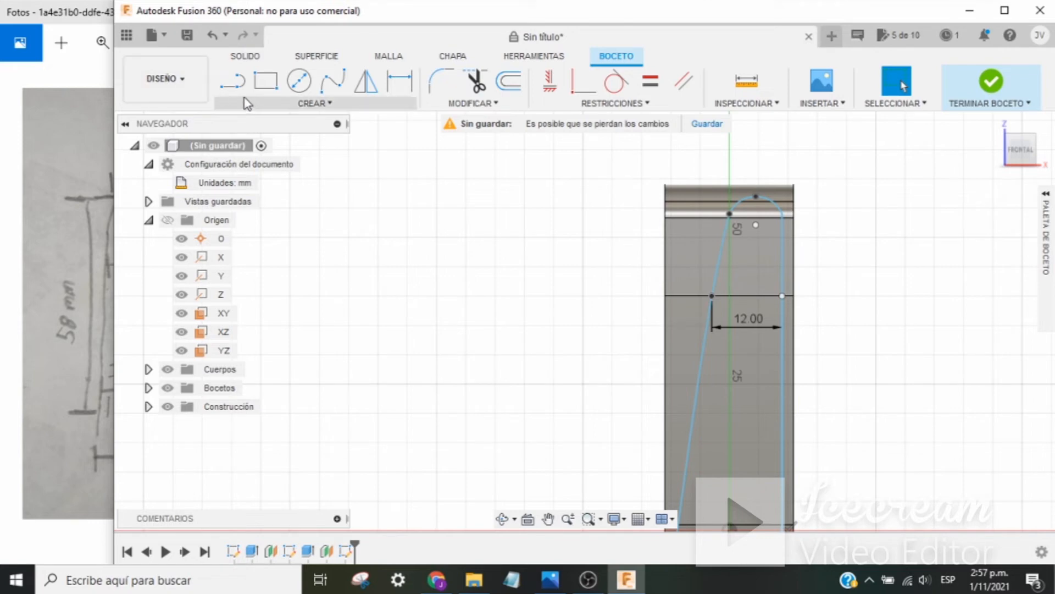
left_click(233, 81)
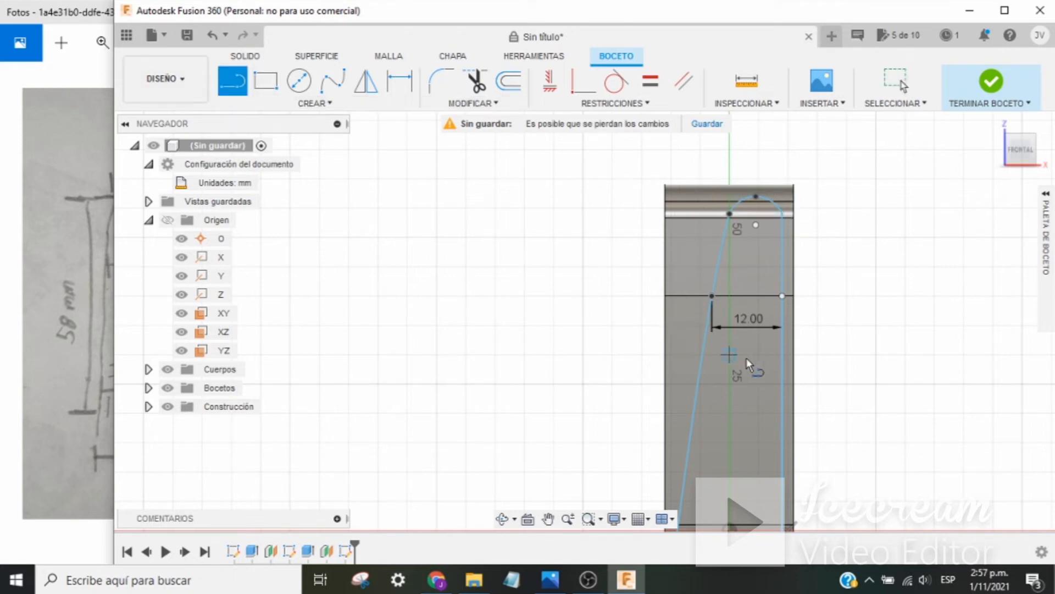
key("Escape")
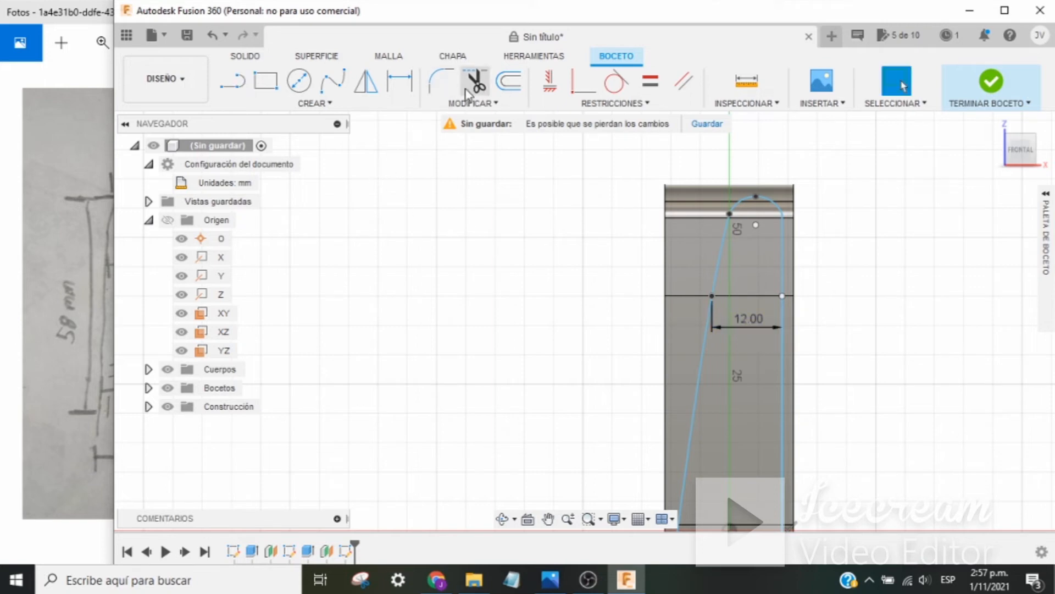
Offset the chained finger outline outward with an offset position of -2 mm
left_click(509, 82)
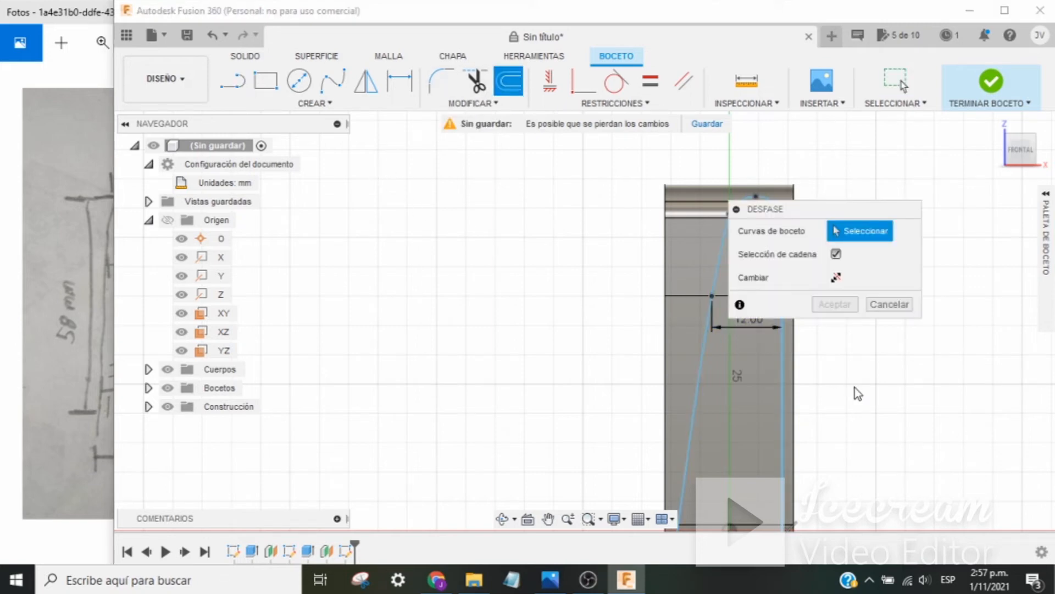
middle_click_drag(855, 388, 615, 344)
middle_click_drag(654, 388, 698, 388)
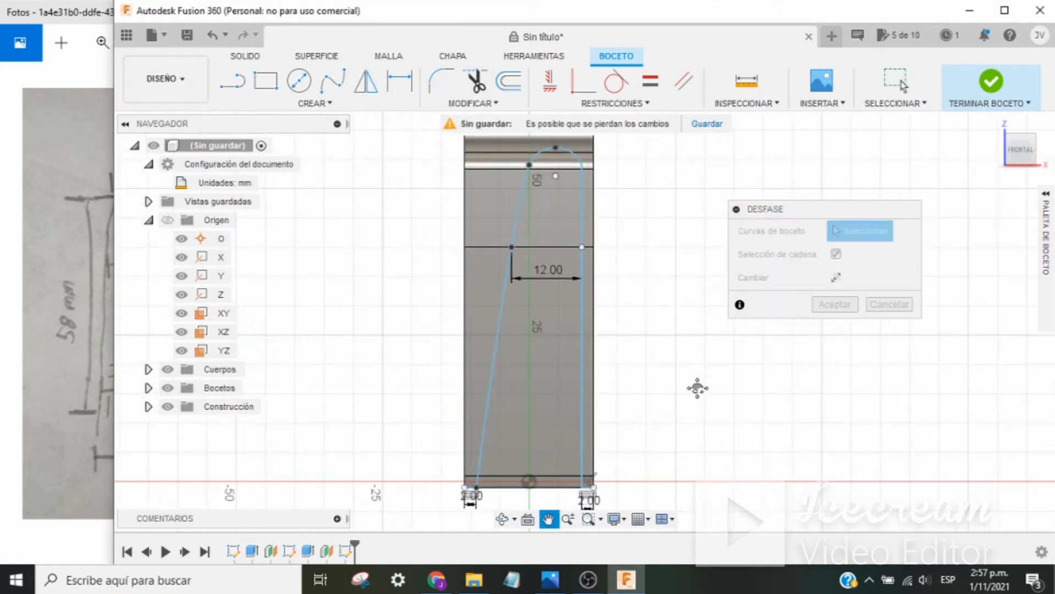
left_click(493, 385)
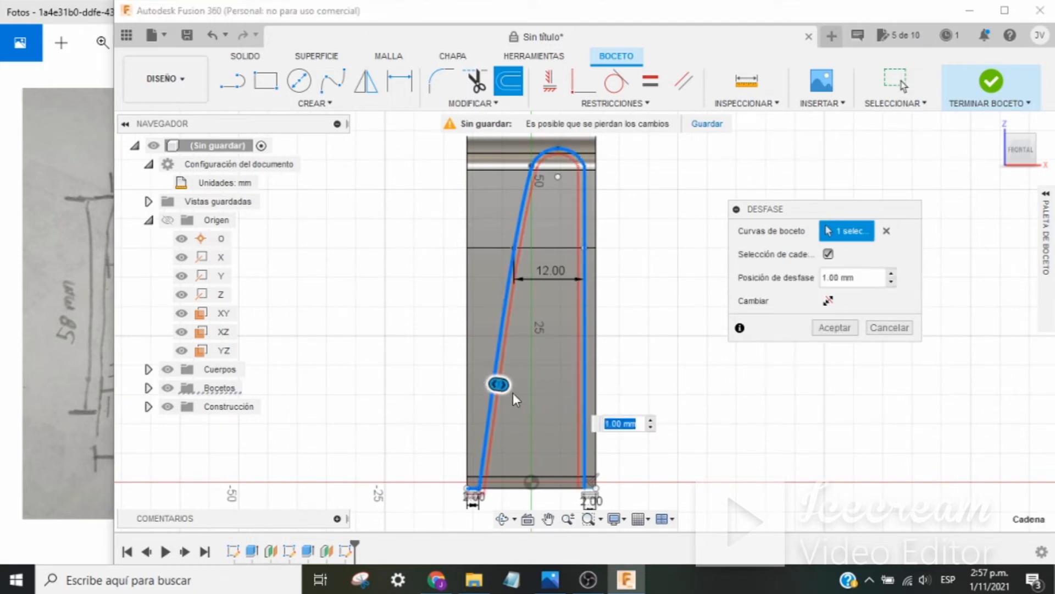
left_click_drag(494, 384, 480, 381)
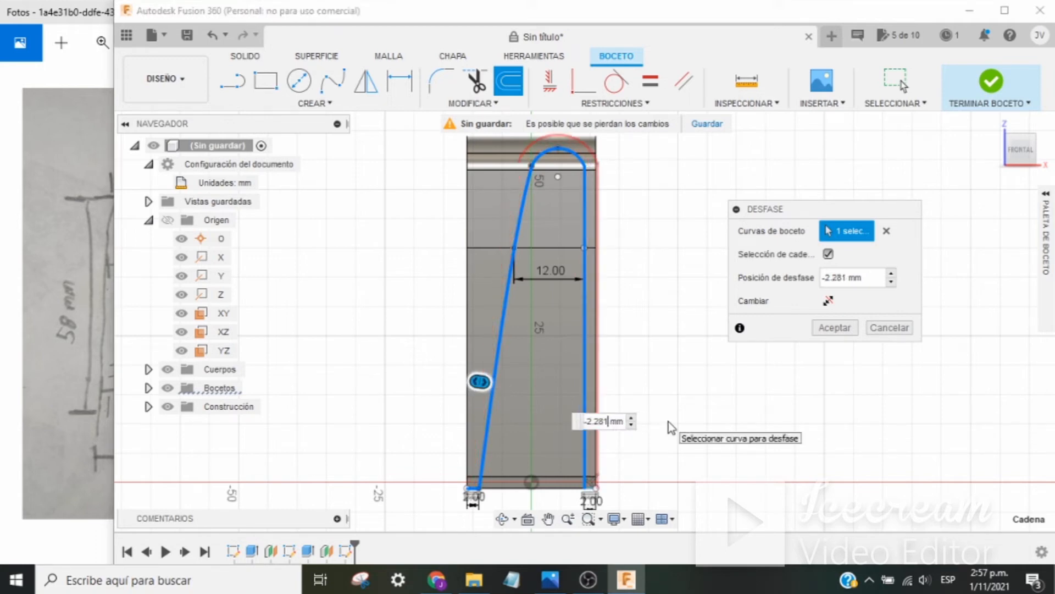
key("BackSpace")
key("BackSpace")
key("BackSpace")
key("BackSpace")
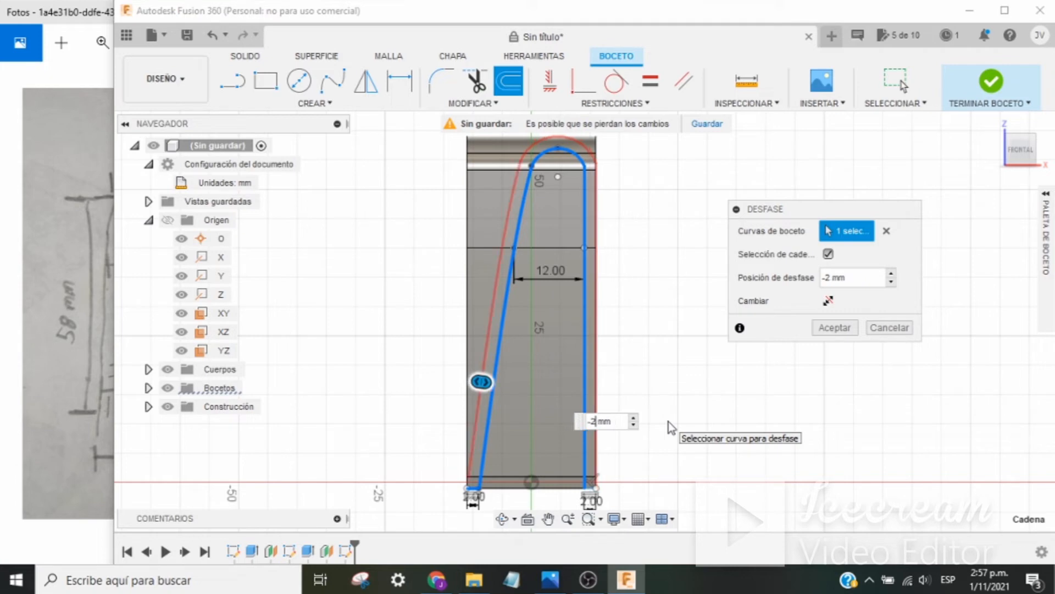
key("Return")
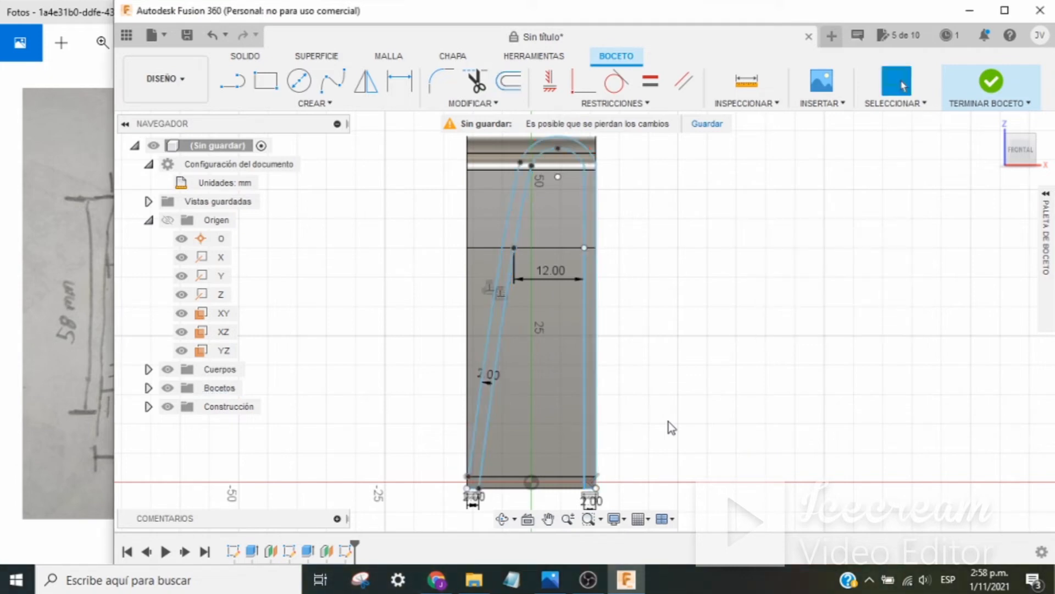
Examine how the offset outline meets the splint face's top and right edges around the fingertip
scroll(604, 385, "up", 3)
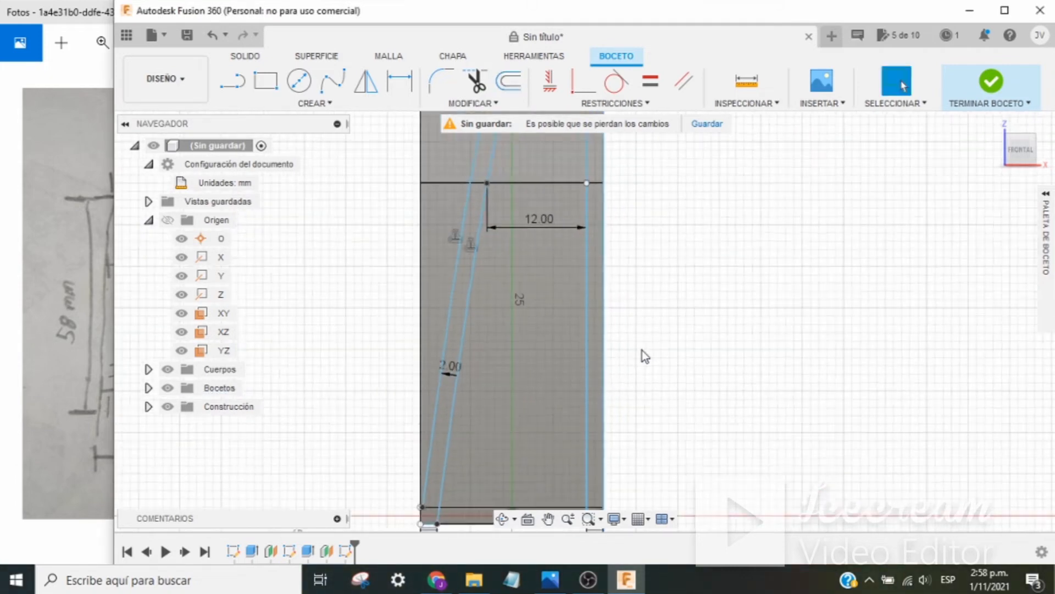
scroll(642, 351, "down", 1)
mouse_move(657, 325)
middle_mouse_down()
mouse_move(780, 372)
mouse_move(773, 429)
mouse_move(759, 438)
middle_mouse_up()
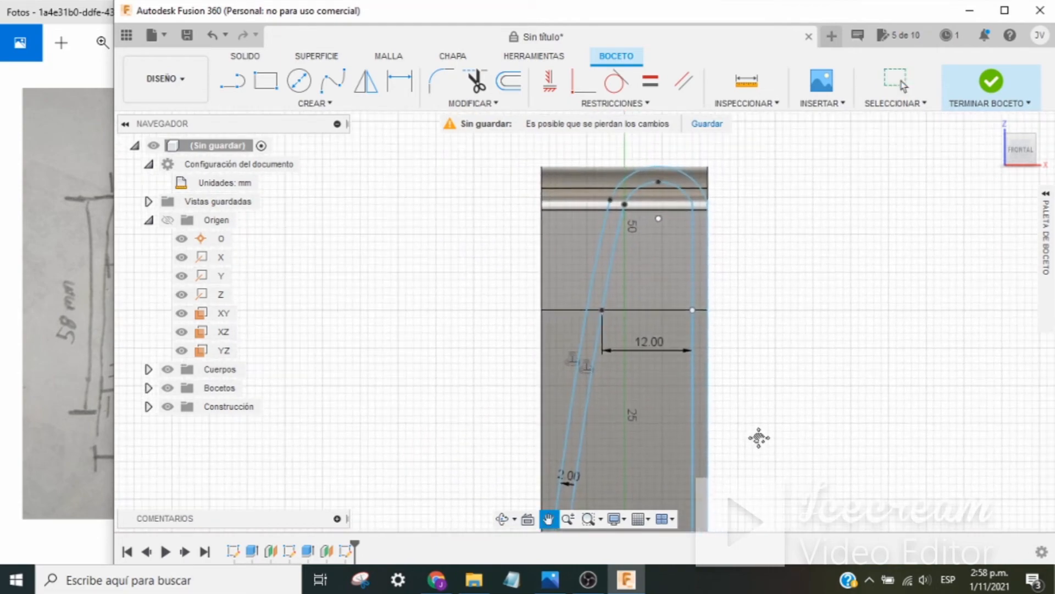
key("Escape")
scroll(672, 228, "up", 5)
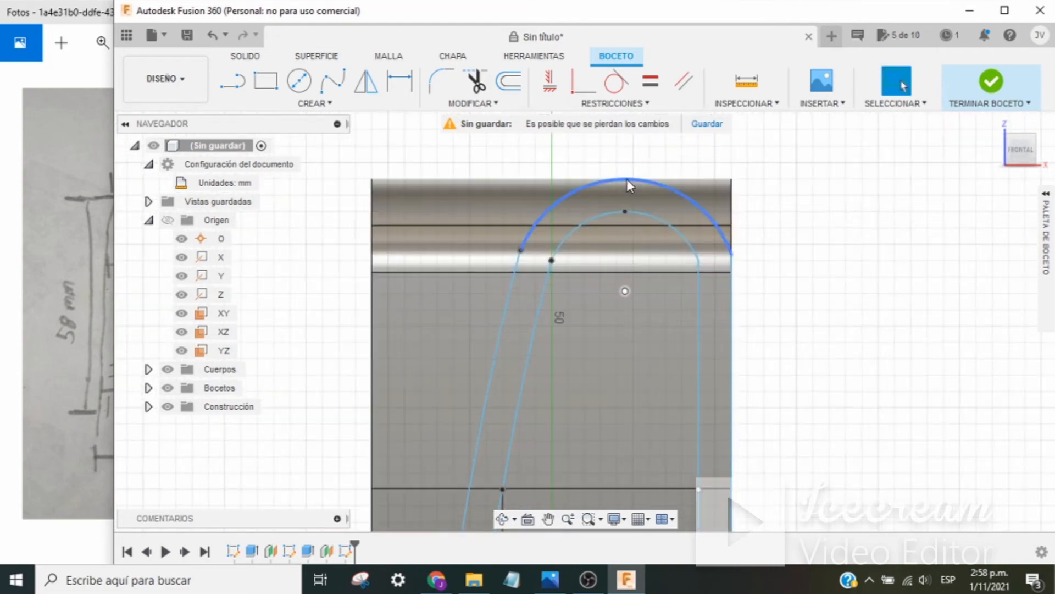
scroll(757, 387, "down", 2)
middle_click_drag(778, 400, 760, 259)
scroll(754, 306, "down", 3)
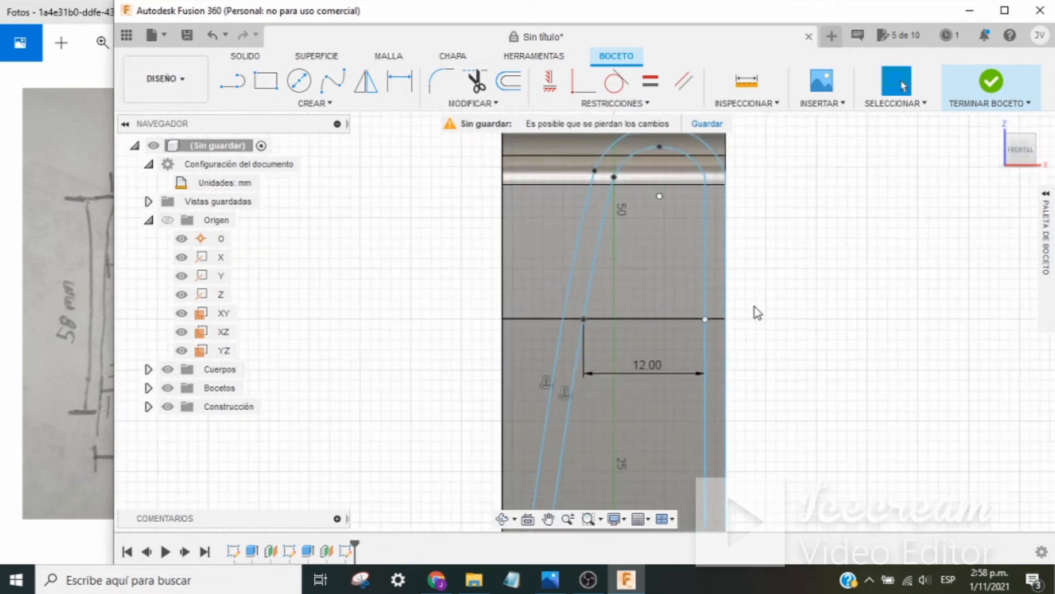
Draw a 60 mm line up the splint face's left edge to its upper corner and continue along the top edge to the right corner
left_click(233, 81)
scroll(904, 486, "down", 1)
middle_click_drag(857, 387, 803, 293)
scroll(792, 336, "down", 1)
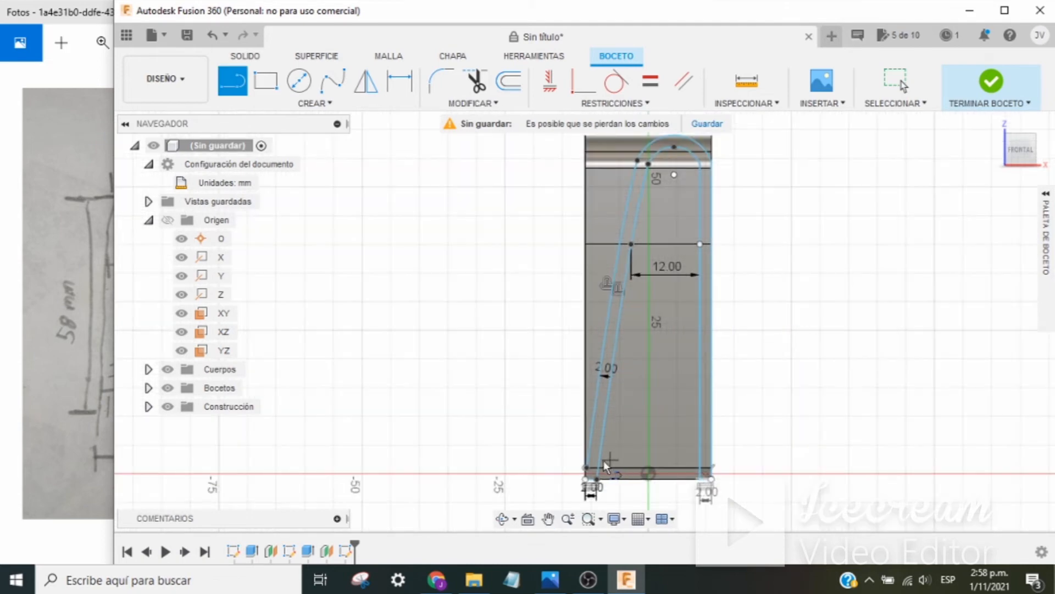
left_click(585, 471)
middle_click_drag(580, 283, 564, 384)
scroll(564, 379, "down", 1)
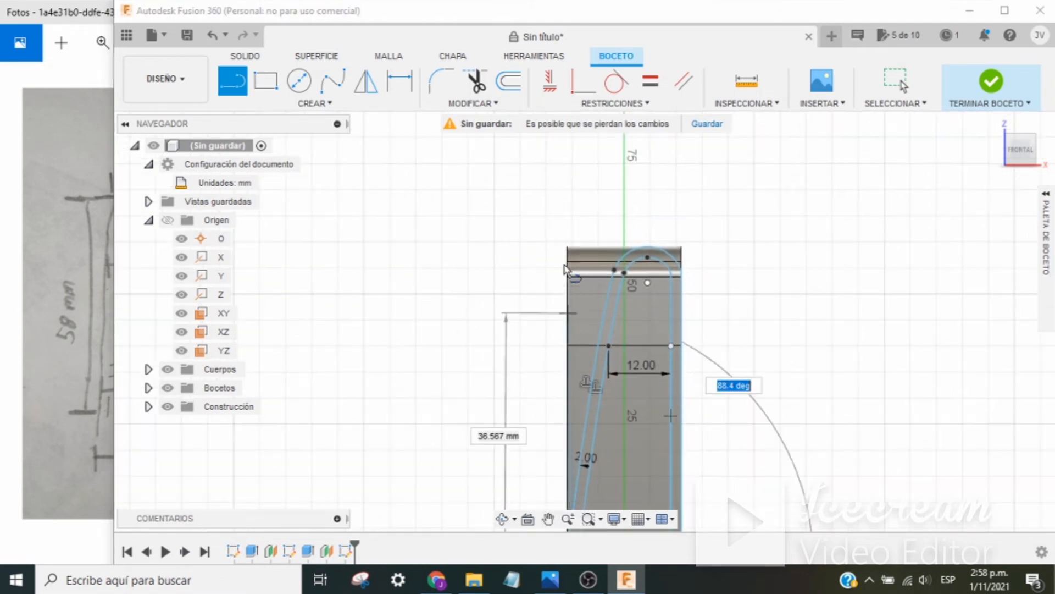
scroll(566, 248, "up", 3)
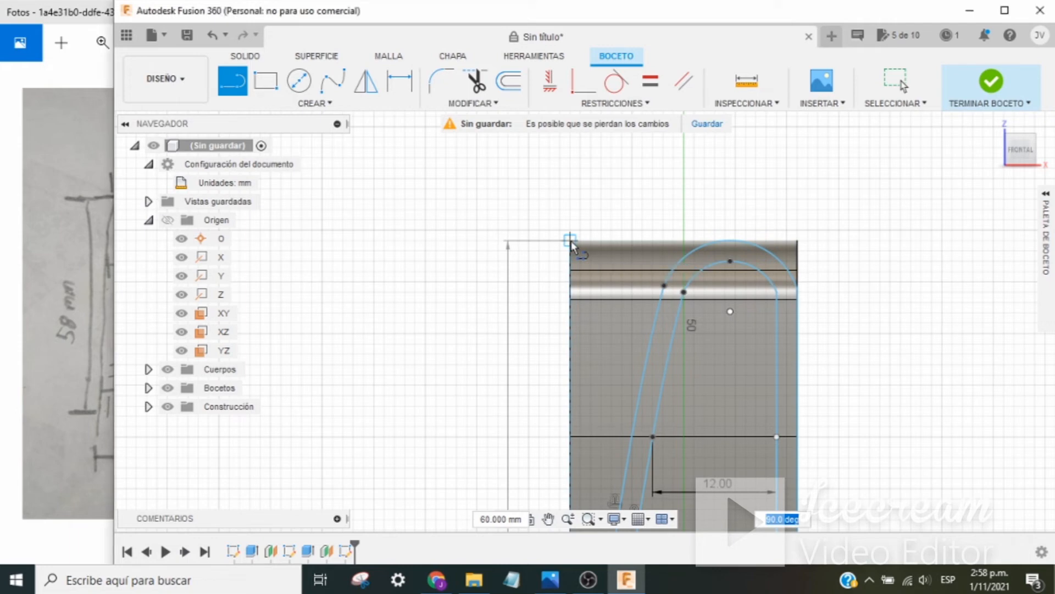
left_click(570, 240)
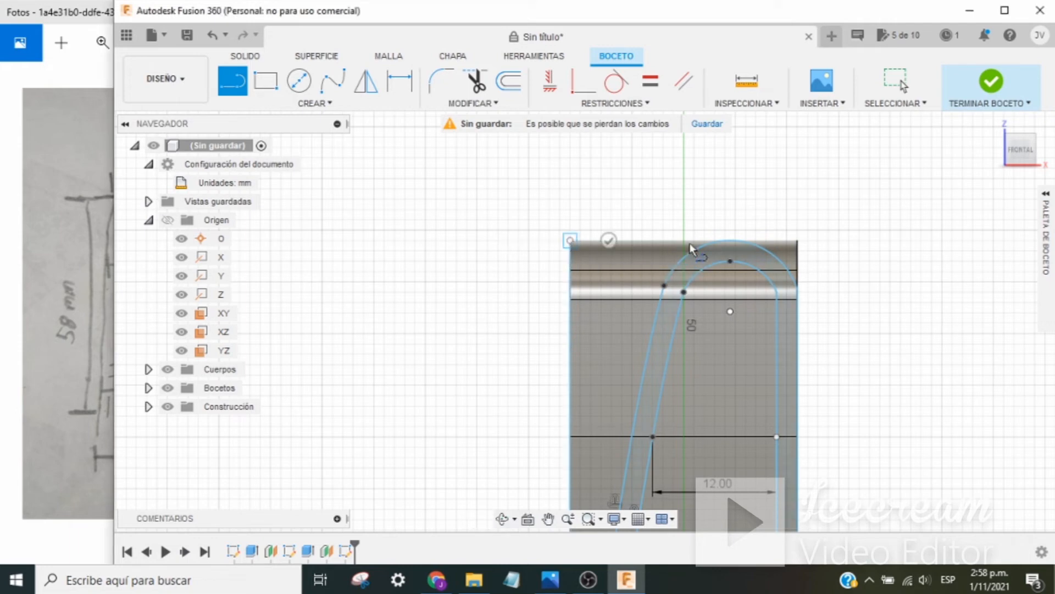
left_click(798, 241)
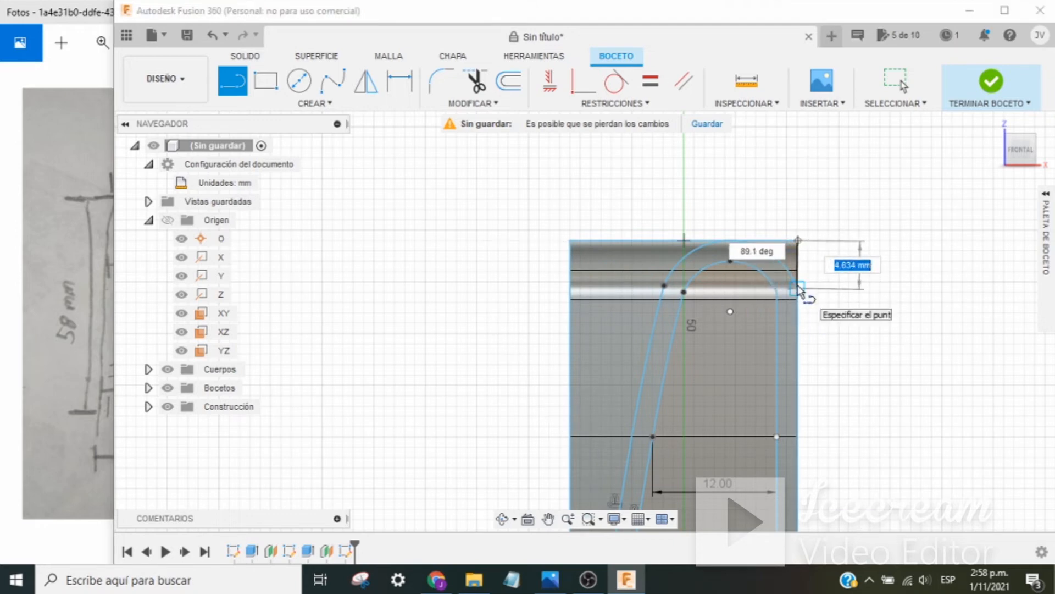
key("Escape")
key("Escape")
scroll(844, 312, "down", 2)
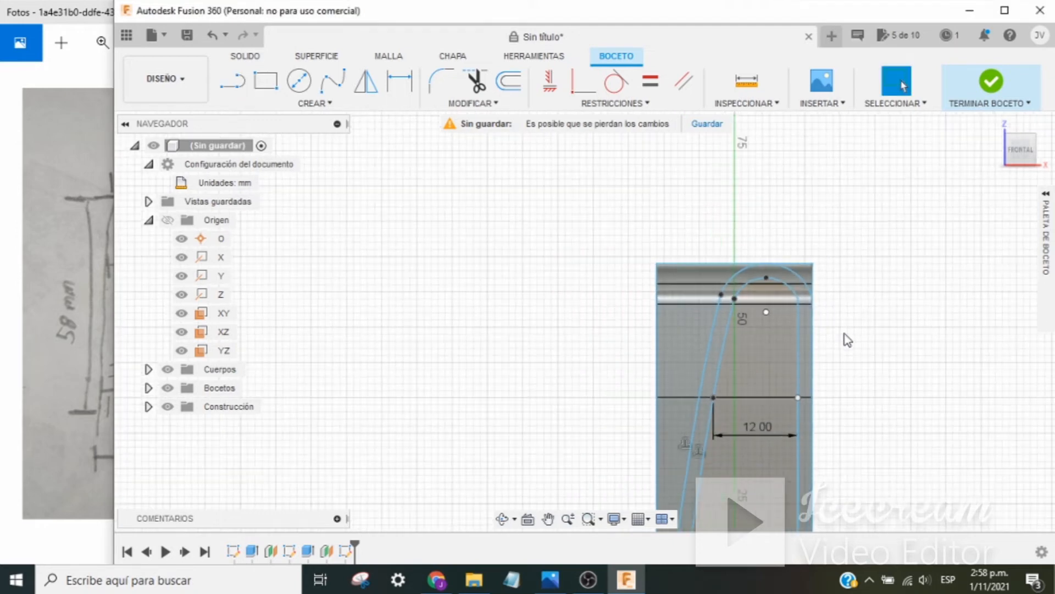
Finish the finger outline sketch on the splint's front face
middle_click_drag(844, 368, 814, 196)
middle_click_drag(828, 269, 841, 360)
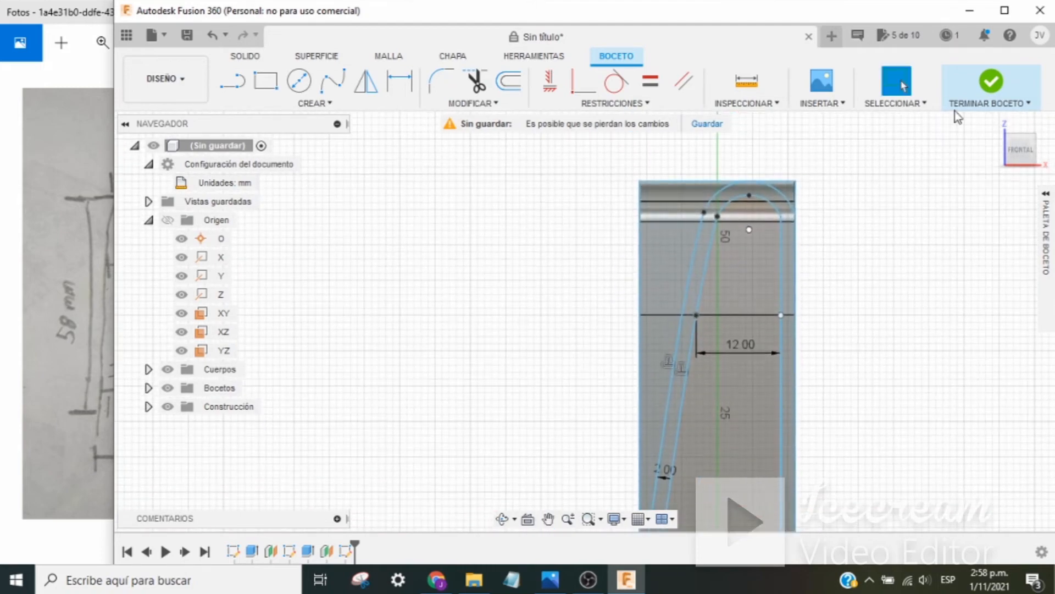
left_click(955, 110)
scroll(924, 302, "down", 3)
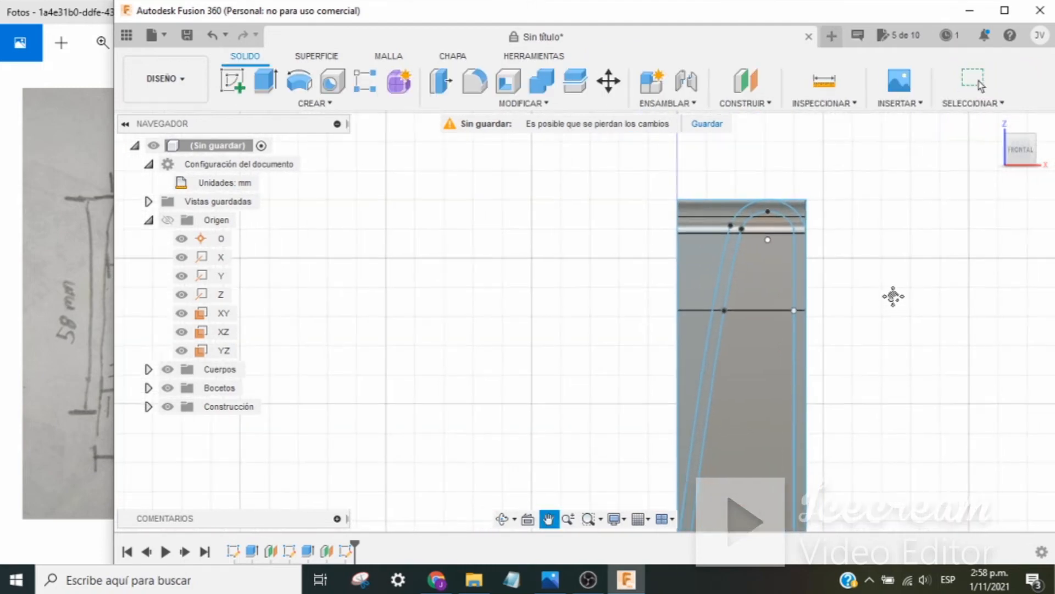
Extrude the two profiles outside the offset finger outline as a cut through the splint body with a distance of -25 mm
left_click(265, 81)
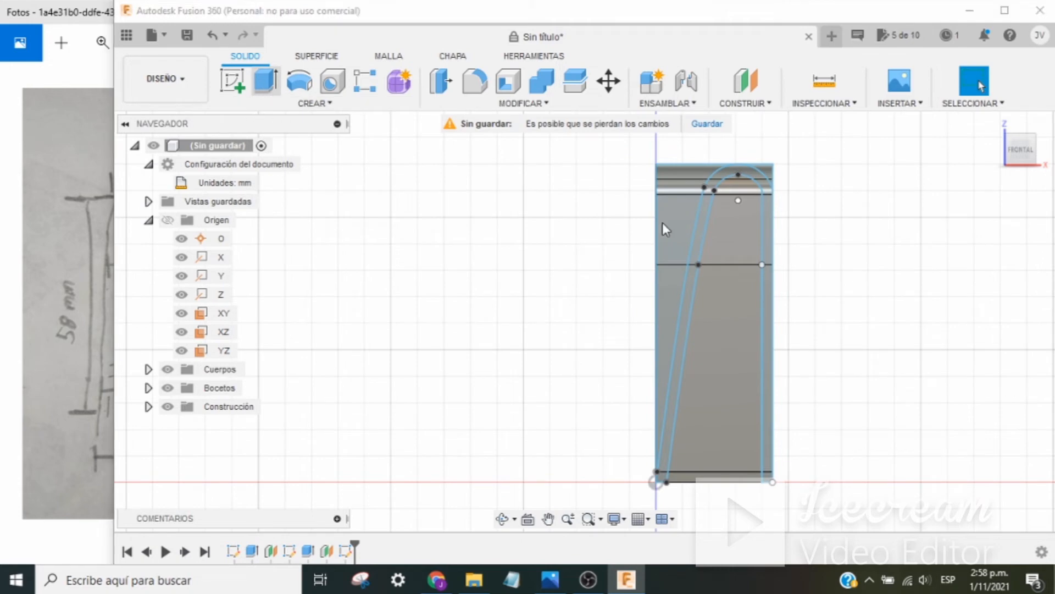
left_click(685, 210)
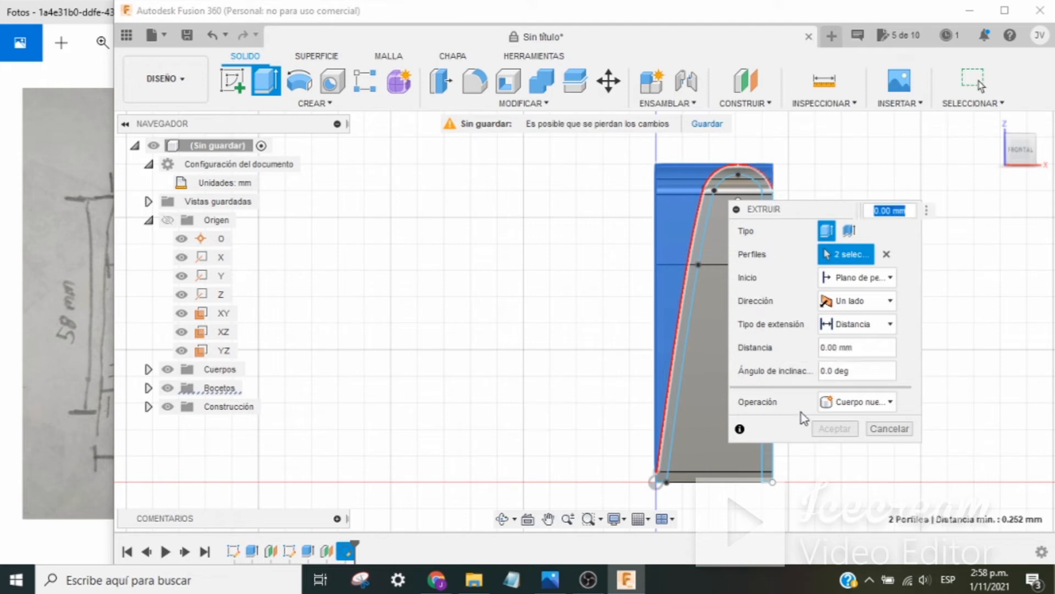
left_click(857, 402)
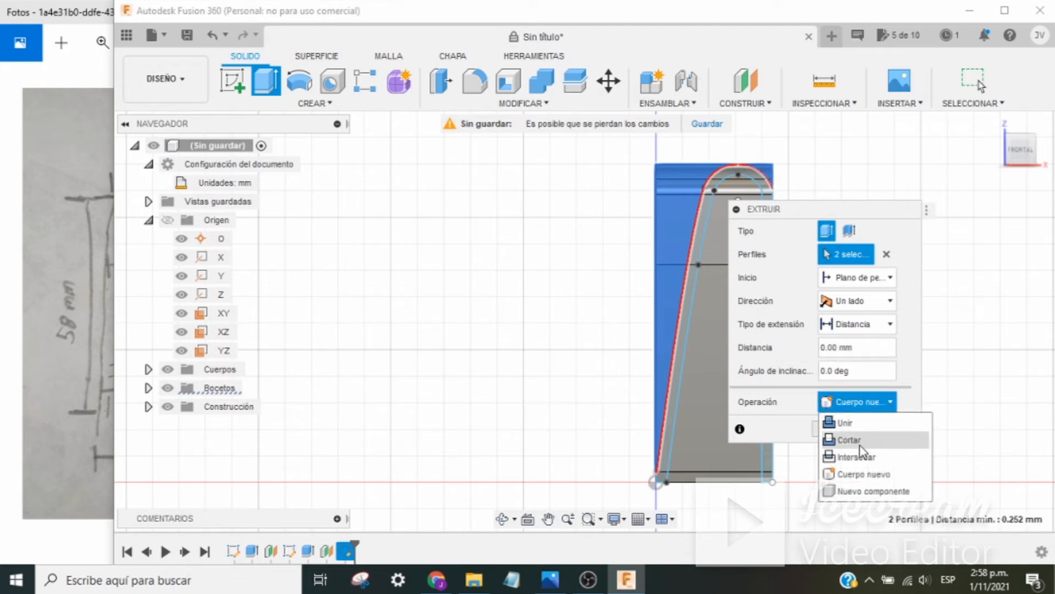
left_click(852, 440)
mouse_move(520, 358)
middle_mouse_down("shift")
mouse_move(389, 358)
mouse_move(447, 358)
mouse_move(520, 377)
middle_mouse_up("shift")
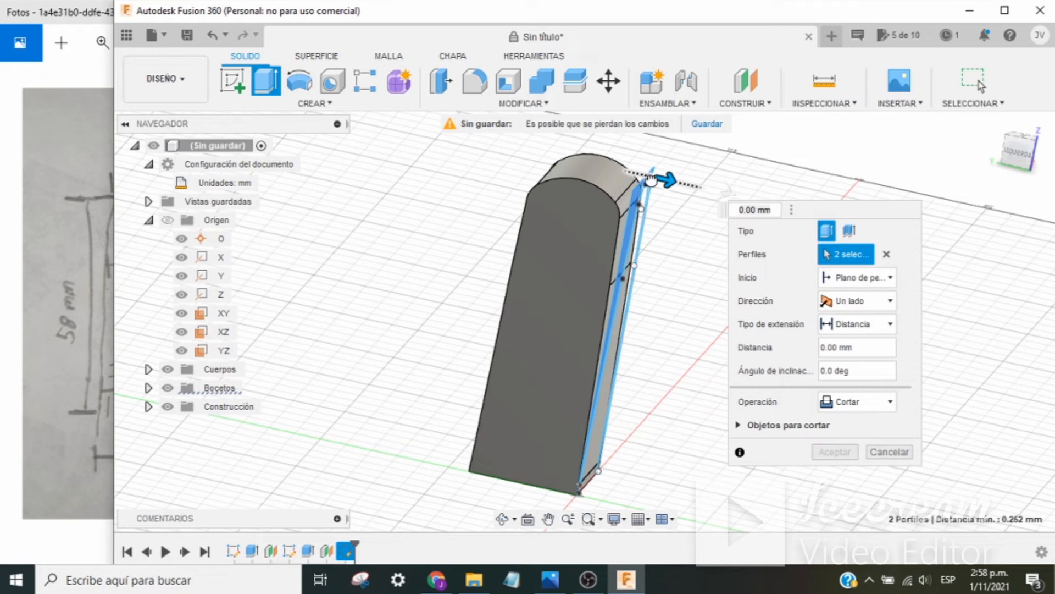
type("-25")
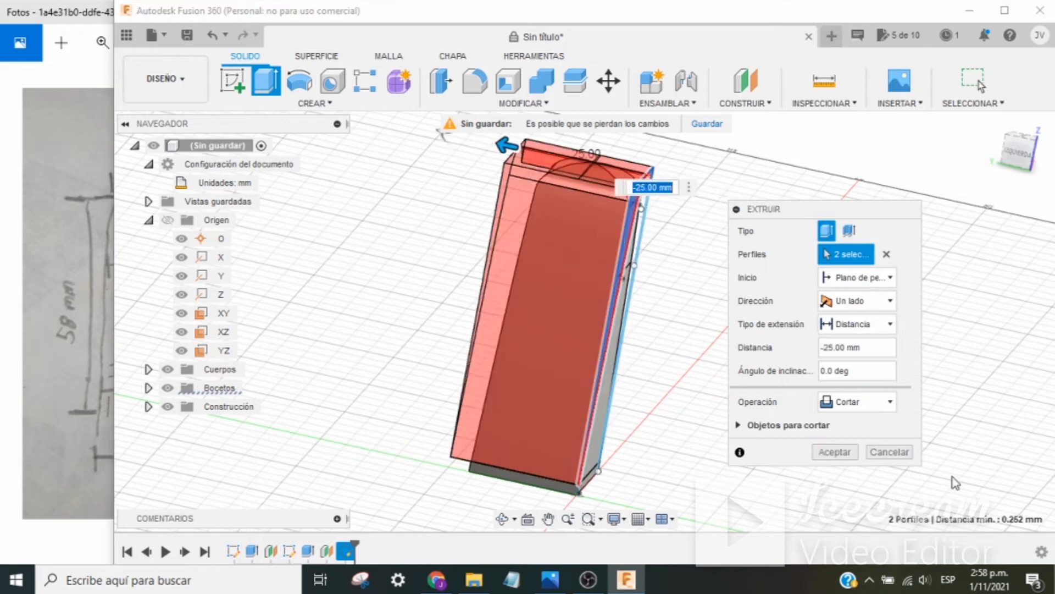
left_click(831, 452)
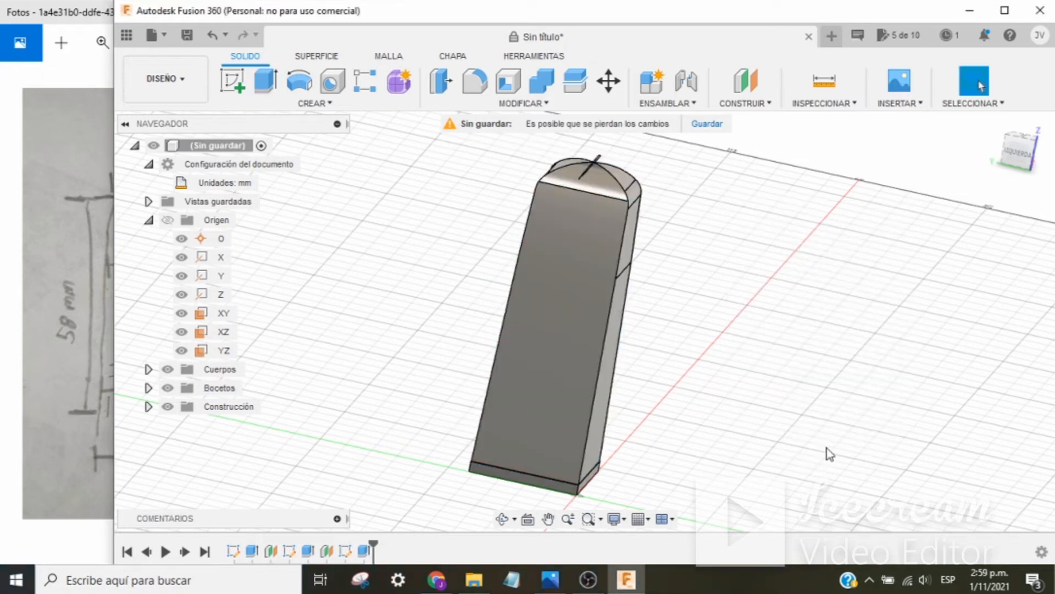
Examine the cut splint body's four long corner edges, side faces, base and fingertip from all around
middle_click_drag(811, 454, 690, 471, "shift")
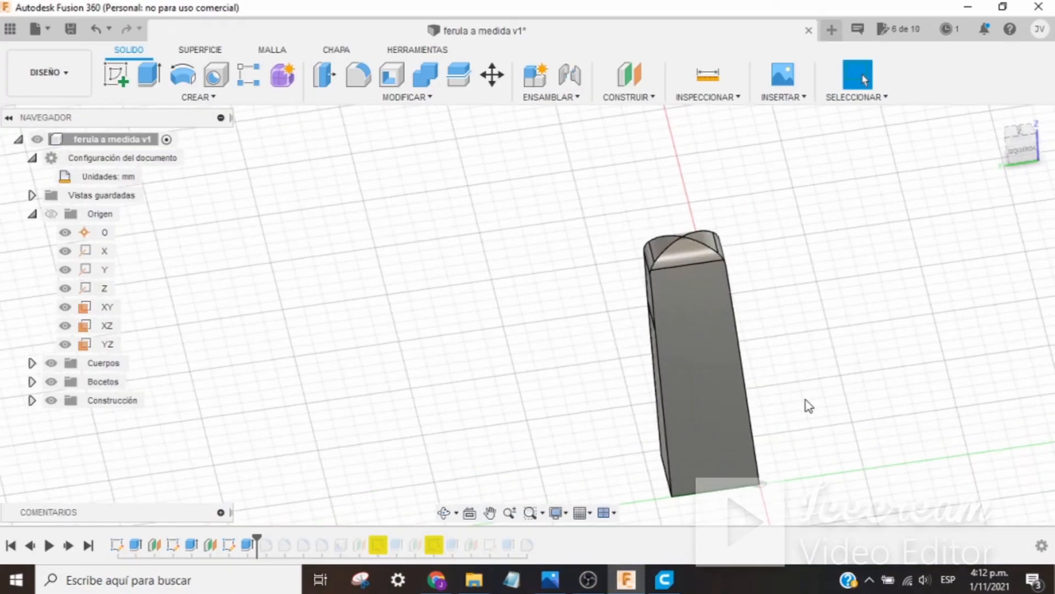
middle_click_drag(809, 406, 725, 429, "shift")
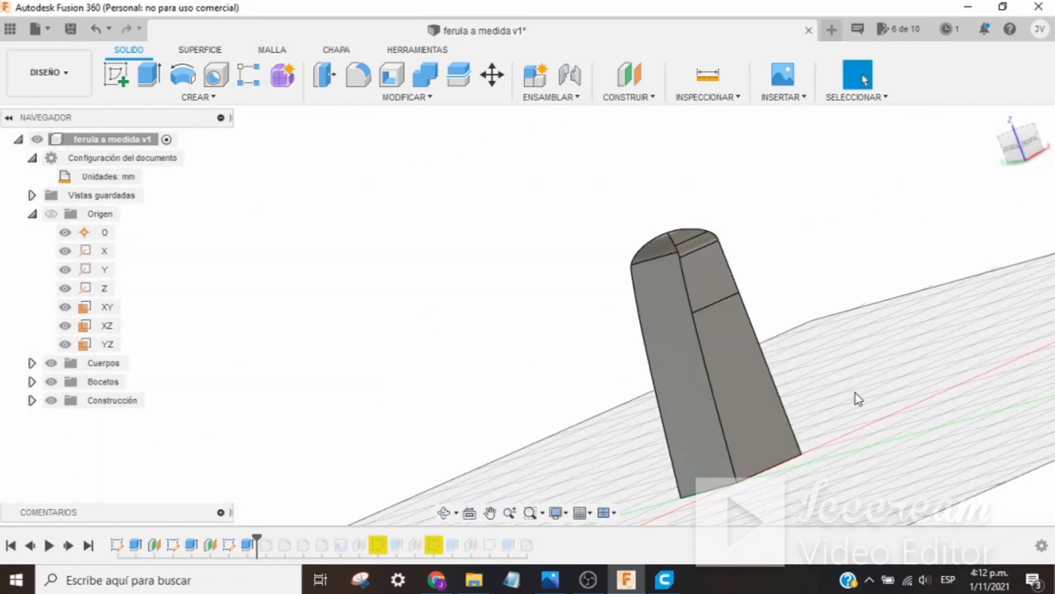
middle_click_drag(815, 403, 836, 372)
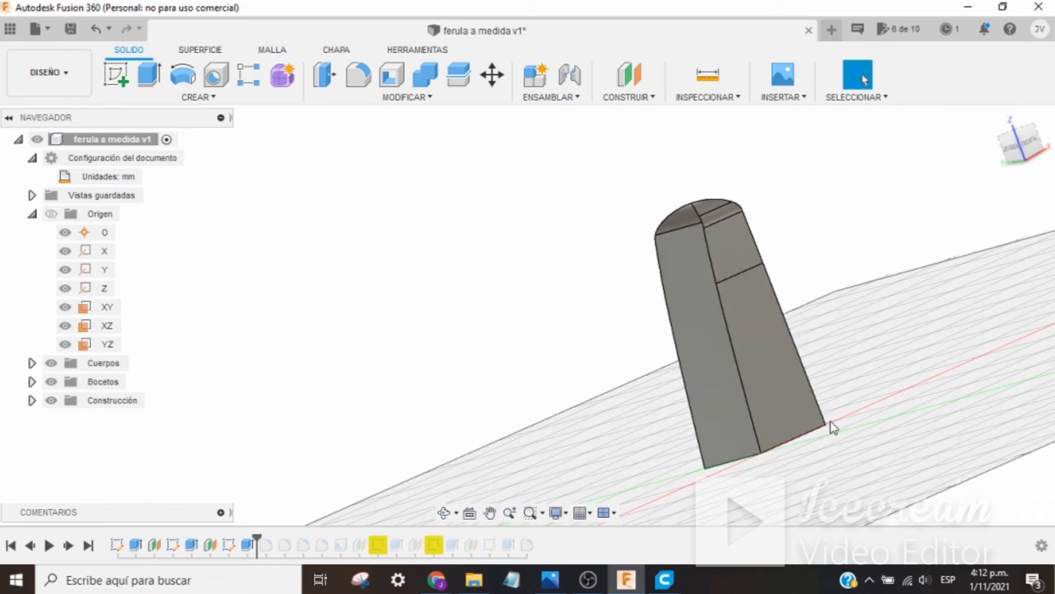
middle_click_drag(878, 413, 909, 344, "shift")
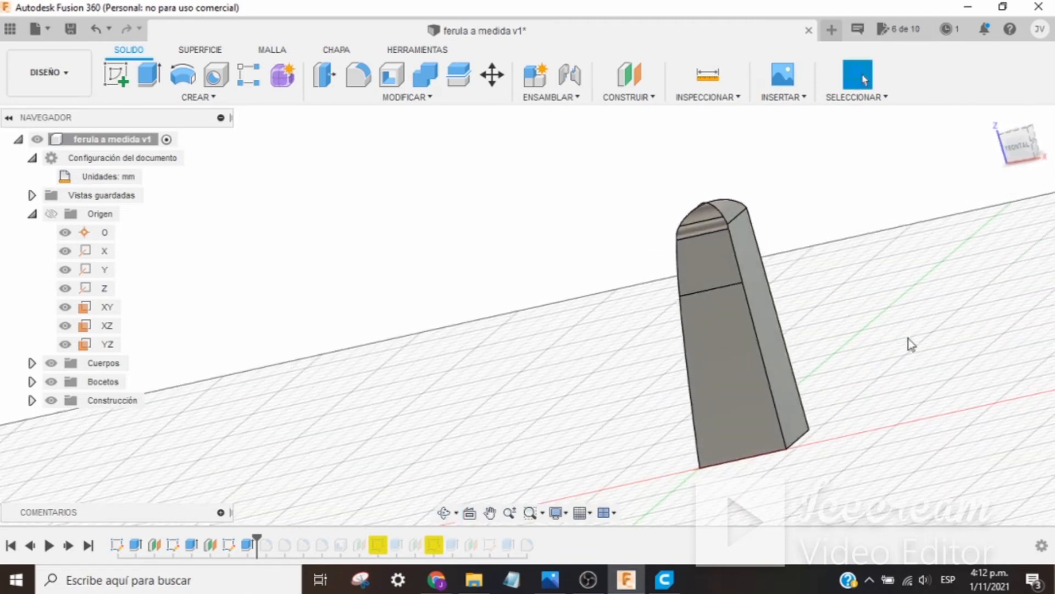
scroll(790, 455, "up", 5)
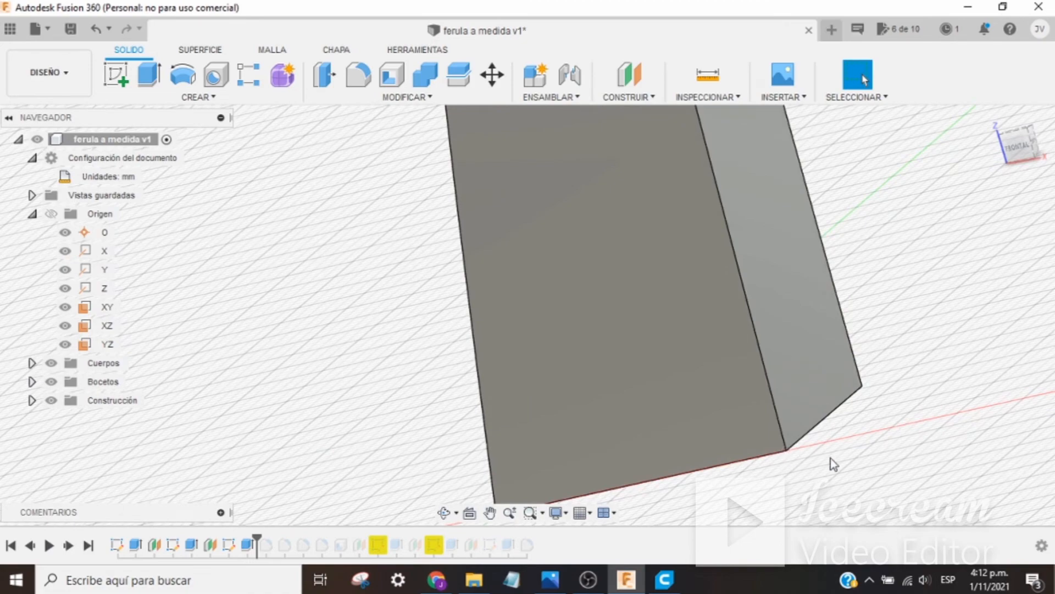
middle_click_drag(790, 457, 536, 456, "shift")
scroll(564, 457, "down", 4)
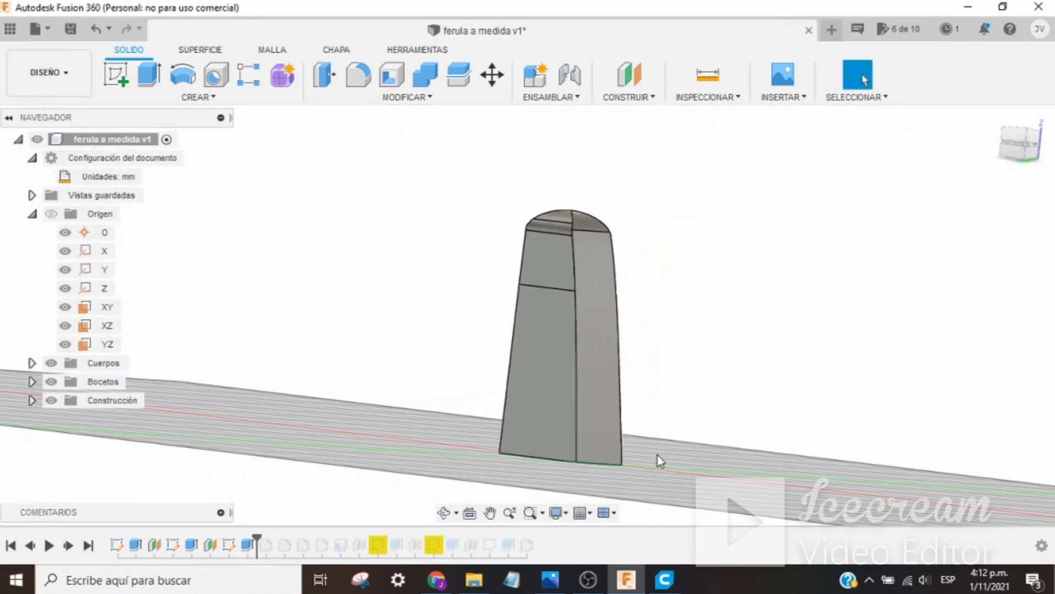
middle_click_drag(657, 460, 688, 459, "shift")
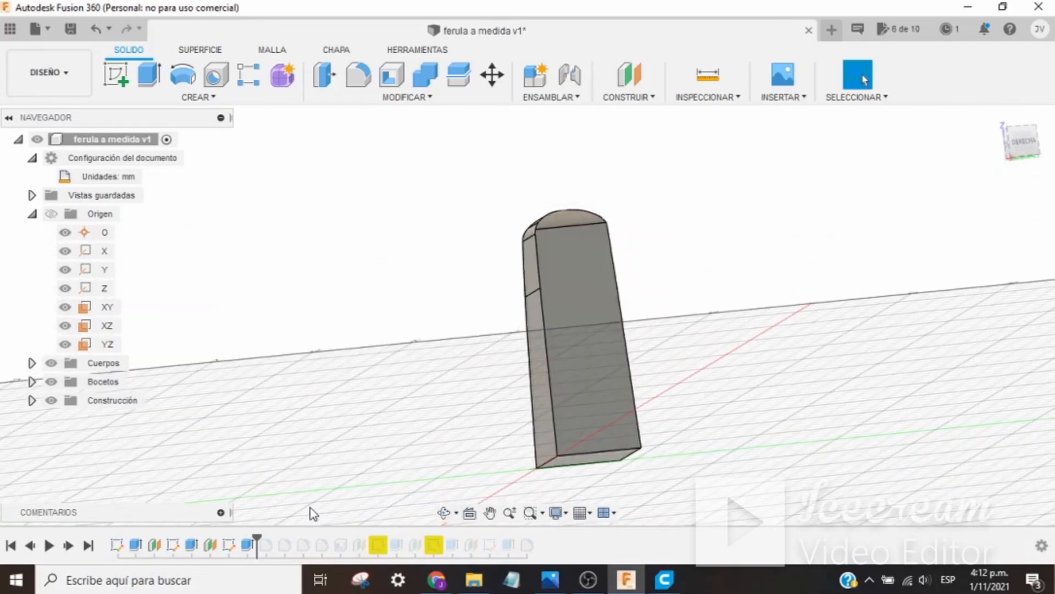
mouse_move(649, 412)
middle_mouse_down("shift")
mouse_move(698, 410)
mouse_move(657, 432)
mouse_move(632, 421)
middle_mouse_up("shift")
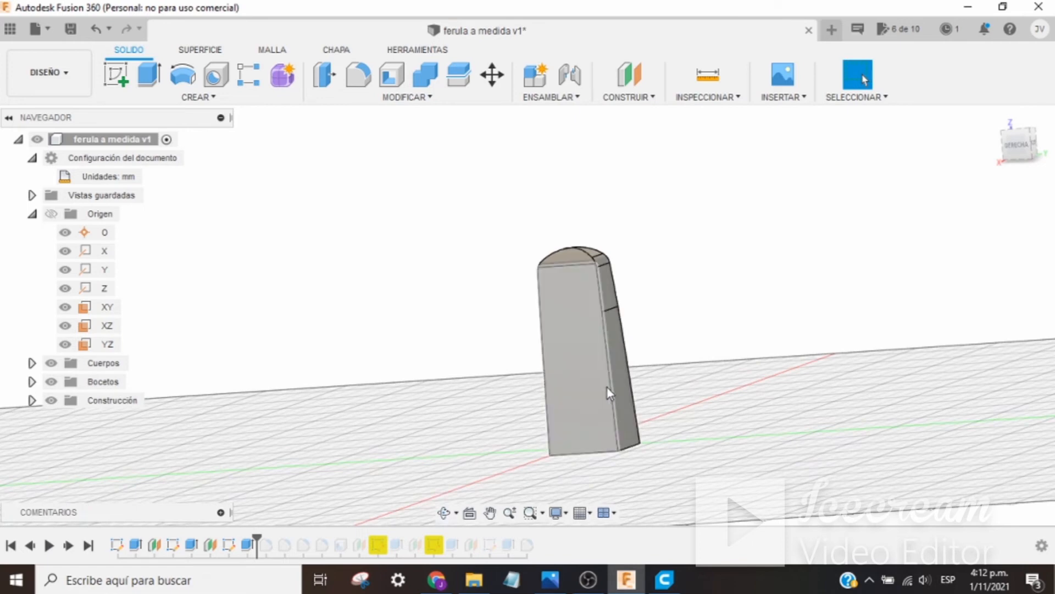
scroll(624, 433, "up", 3)
middle_click_drag(667, 436, 689, 452, "shift")
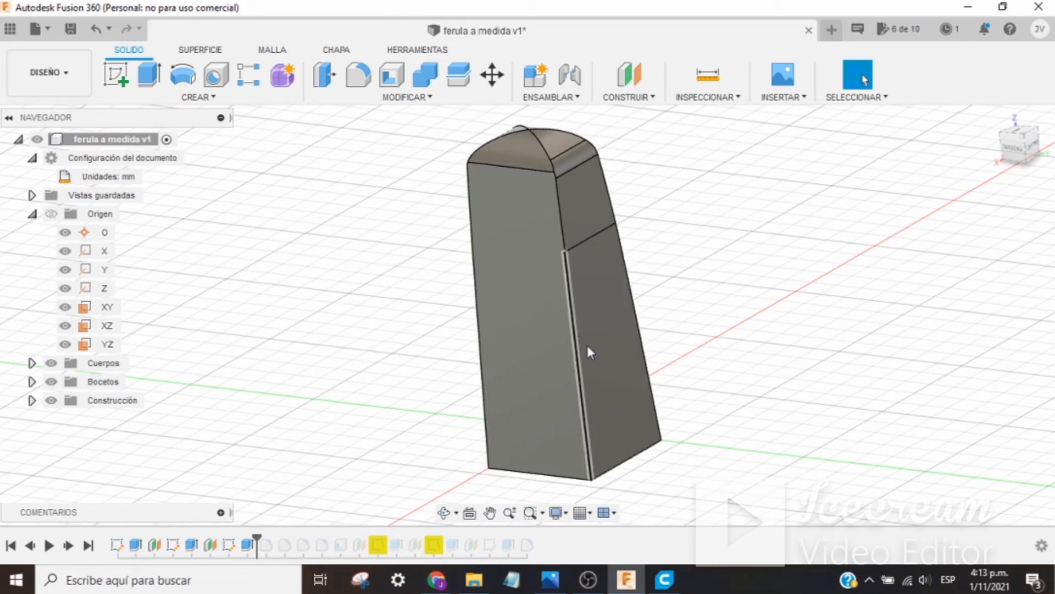
middle_click_drag(586, 342, 725, 304, "shift")
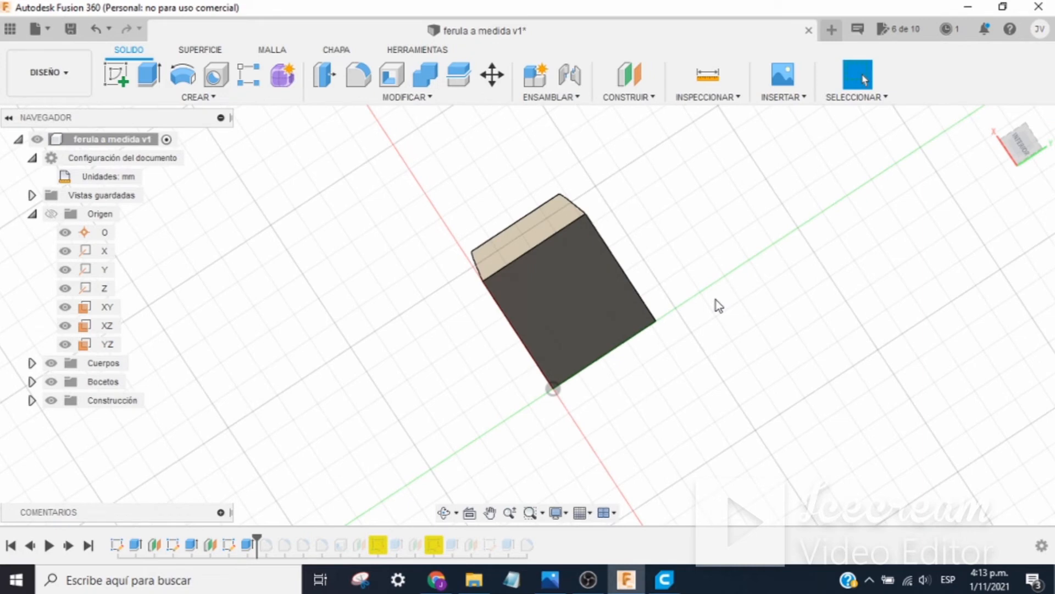
middle_click_drag(715, 299, 724, 398, "shift")
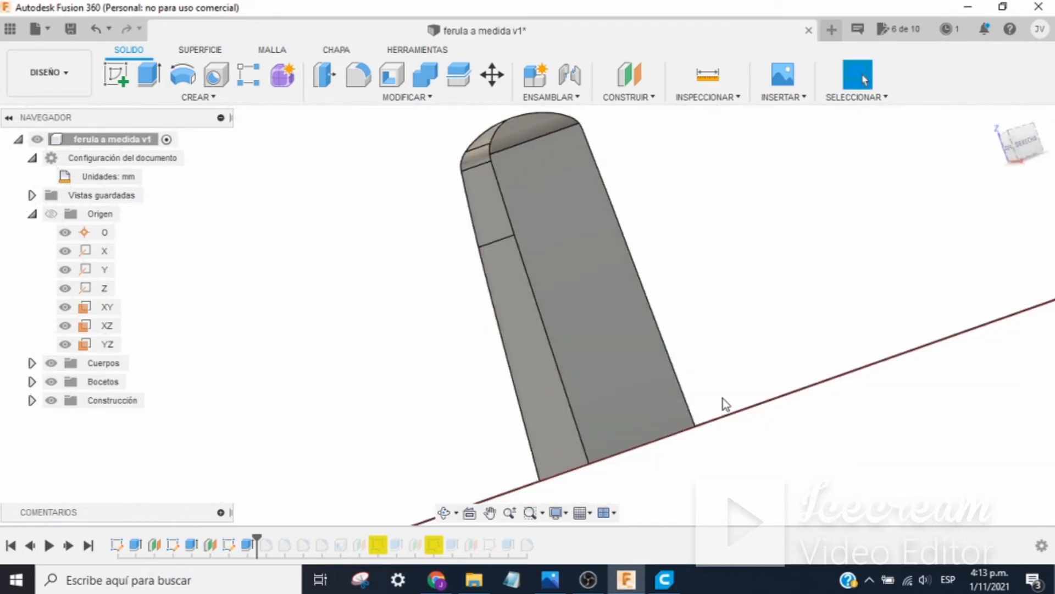
scroll(723, 398, "down", 1)
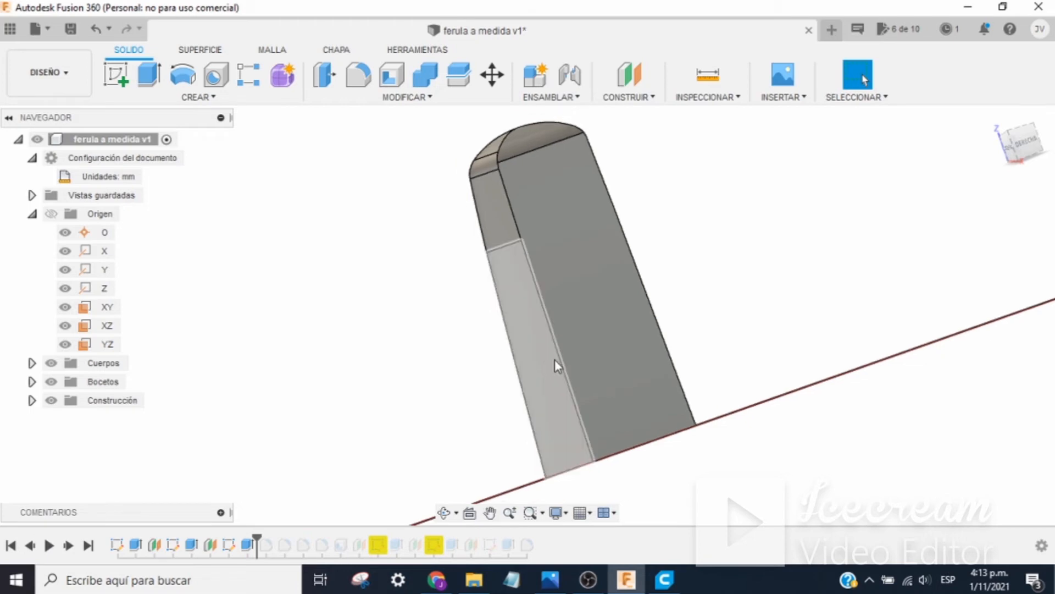
scroll(621, 410, "down", 1)
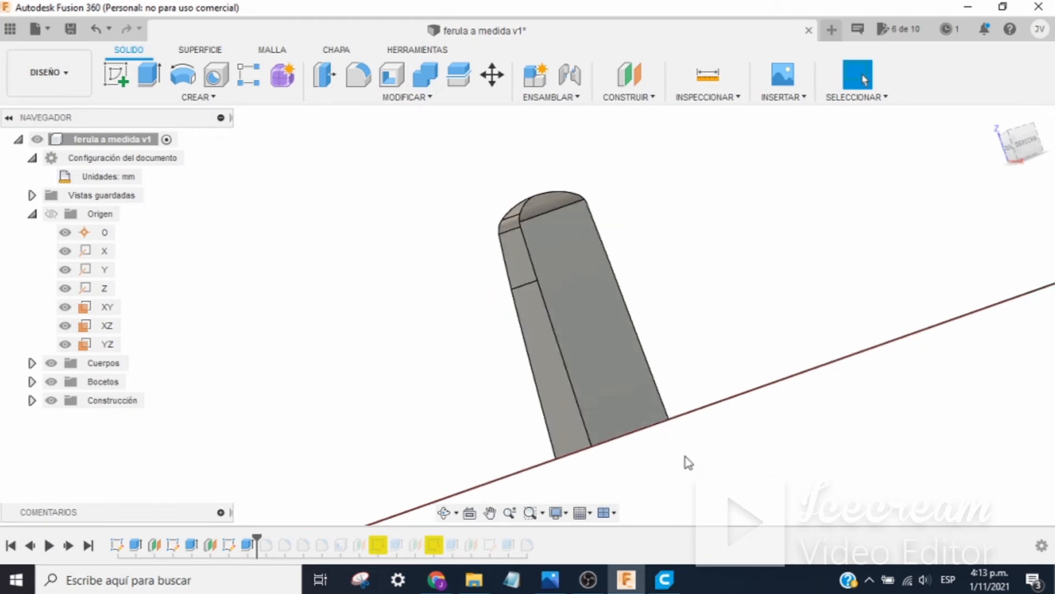
middle_click_drag(688, 463, 636, 471, "shift")
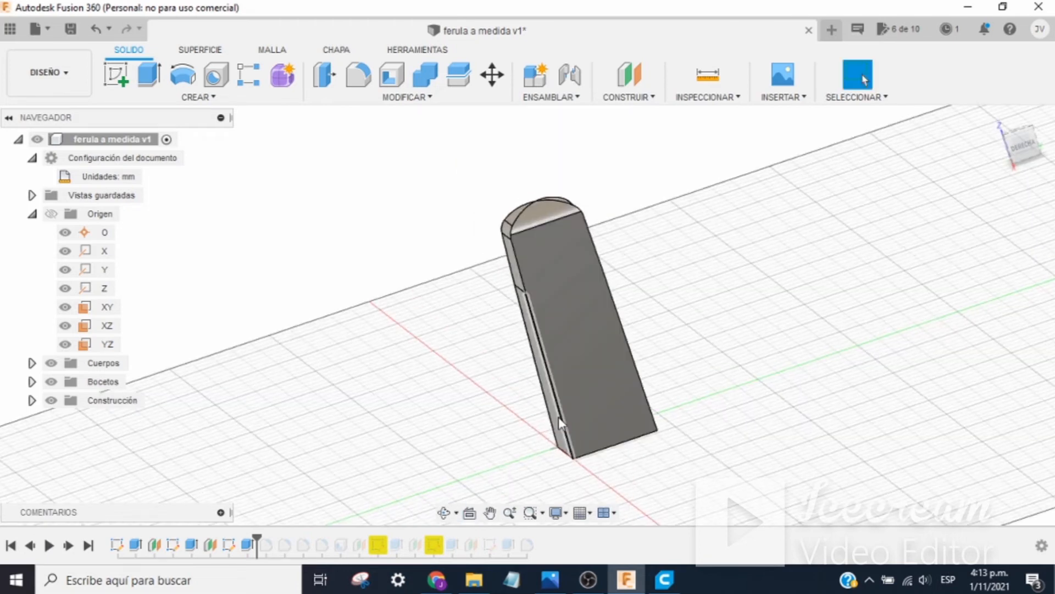
middle_click_drag(638, 365, 404, 435, "shift")
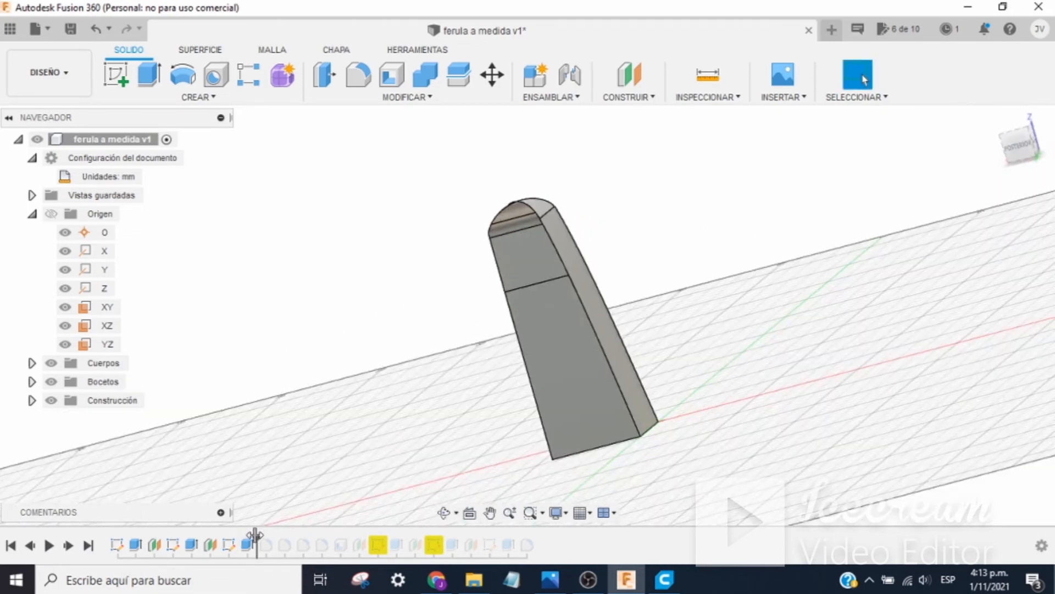
Roll the model history forward past the first two fillets on the splint's long corner edges and inspect the rounded corners
left_click_drag(261, 535, 275, 533)
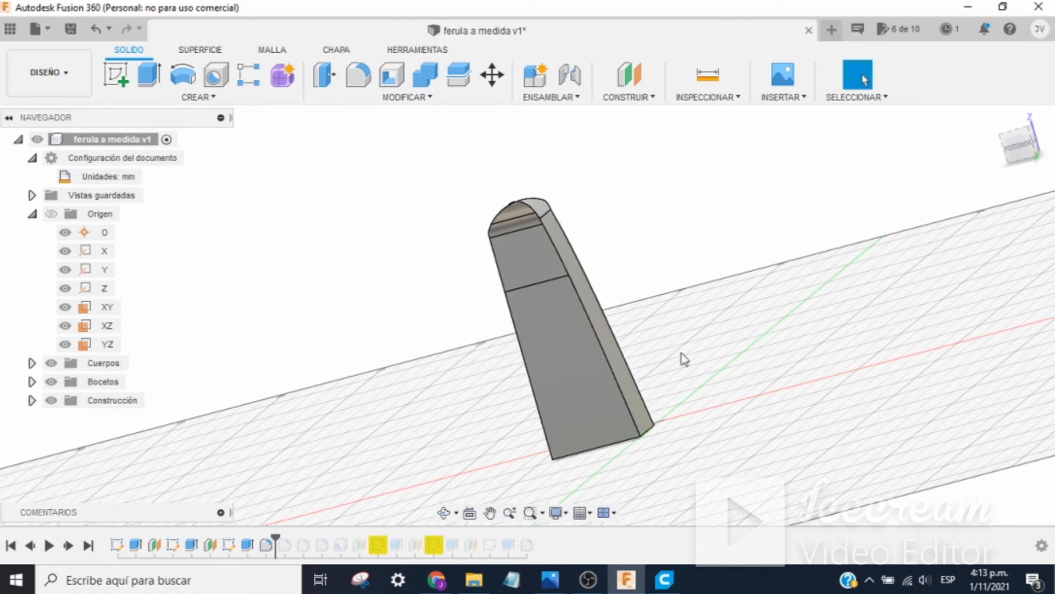
middle_click_drag(683, 358, 563, 432, "shift")
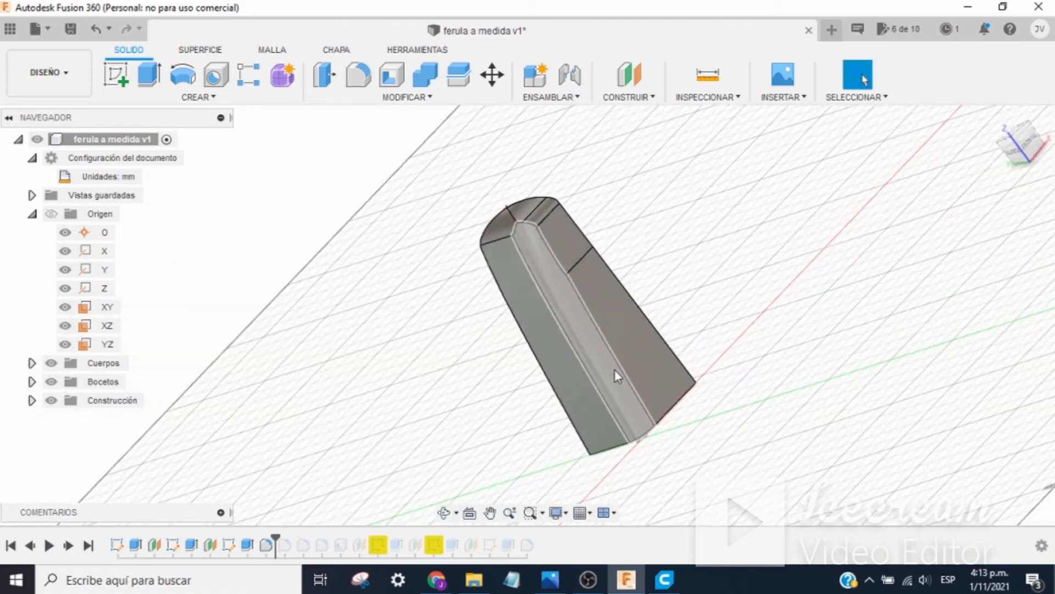
middle_click_drag(626, 391, 565, 468, "shift")
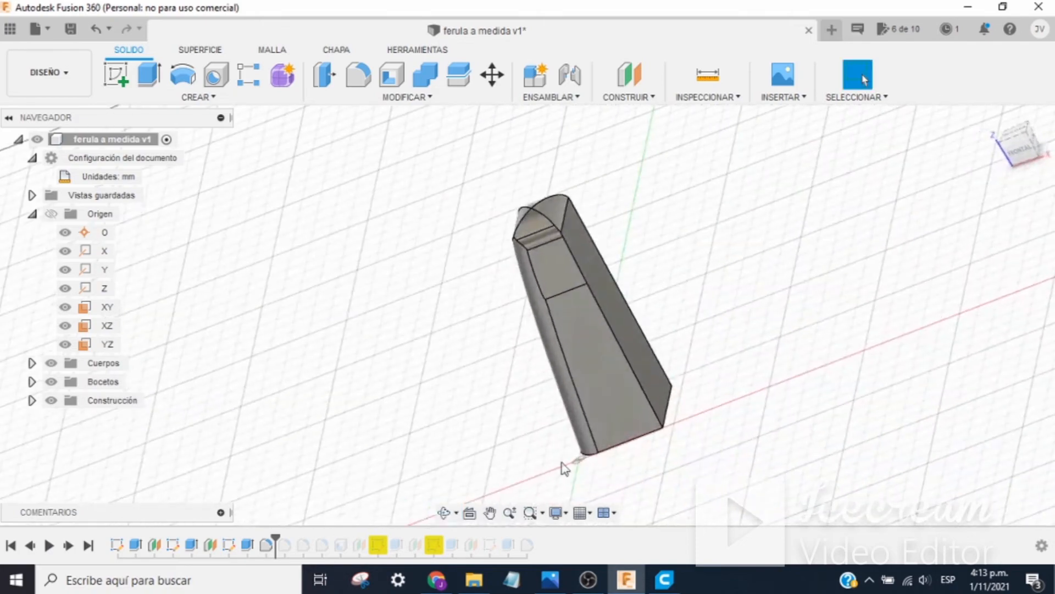
left_click_drag(276, 538, 294, 542)
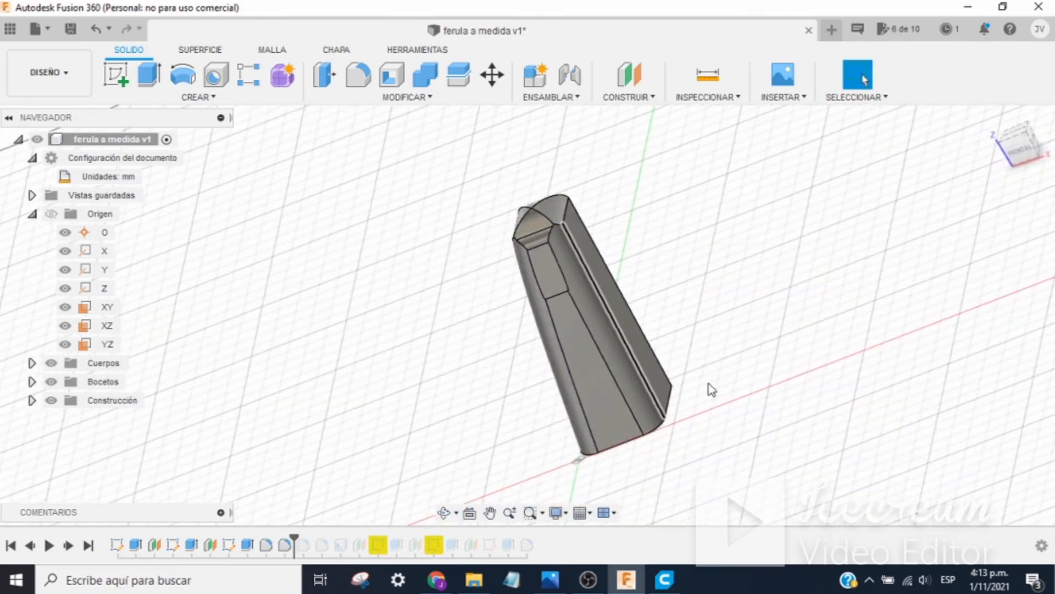
mouse_move(632, 366)
middle_mouse_down("shift")
mouse_move(698, 410)
mouse_move(548, 466)
mouse_move(515, 491)
middle_mouse_up("shift")
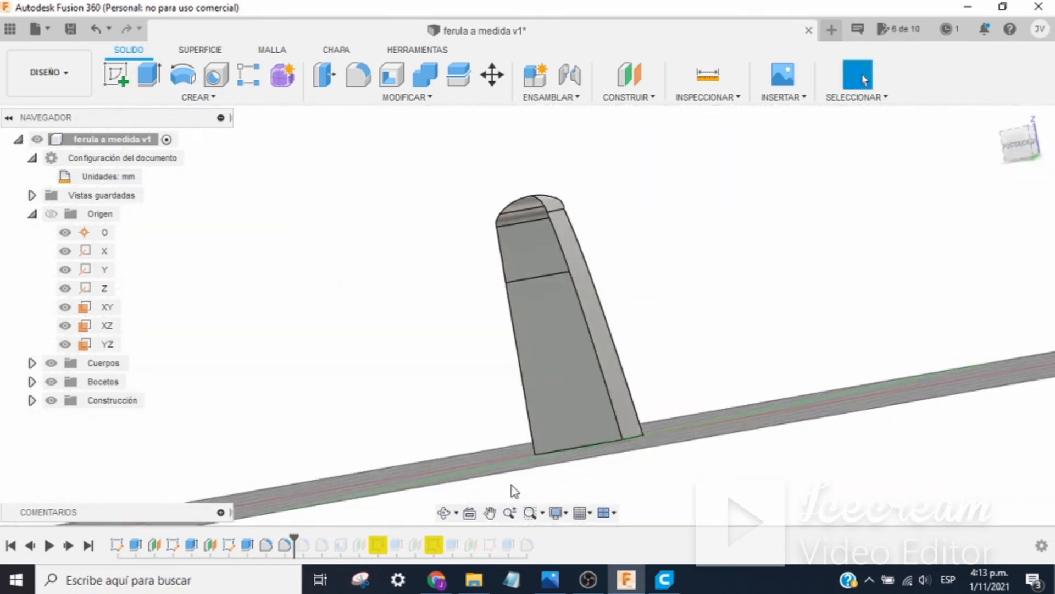
Roll the model history forward past the remaining two long-edge fillets, stopping before the shell feature
left_click_drag(295, 539, 330, 537)
mouse_move(662, 393)
middle_mouse_down("shift")
mouse_move(727, 434)
mouse_move(829, 426)
mouse_move(692, 449)
middle_mouse_up("shift")
left_click_drag(540, 425, 652, 383)
key("Escape")
middle_click_drag(652, 384, 566, 494, "shift")
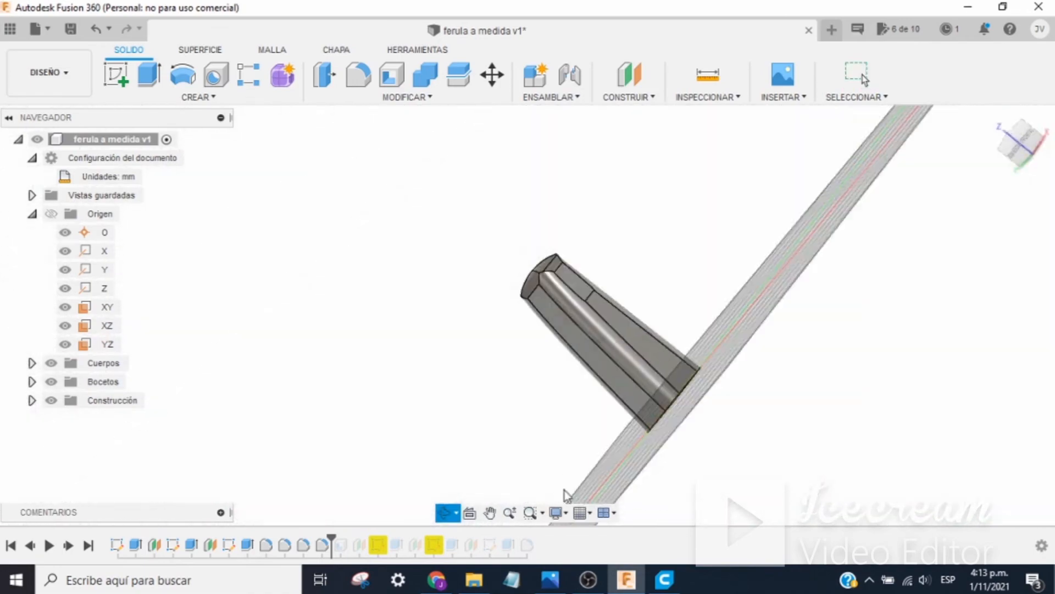
Examine the splint's four rounded long edges, its base face and its fingertip from several sides
middle_click_drag(739, 285, 843, 340, "shift")
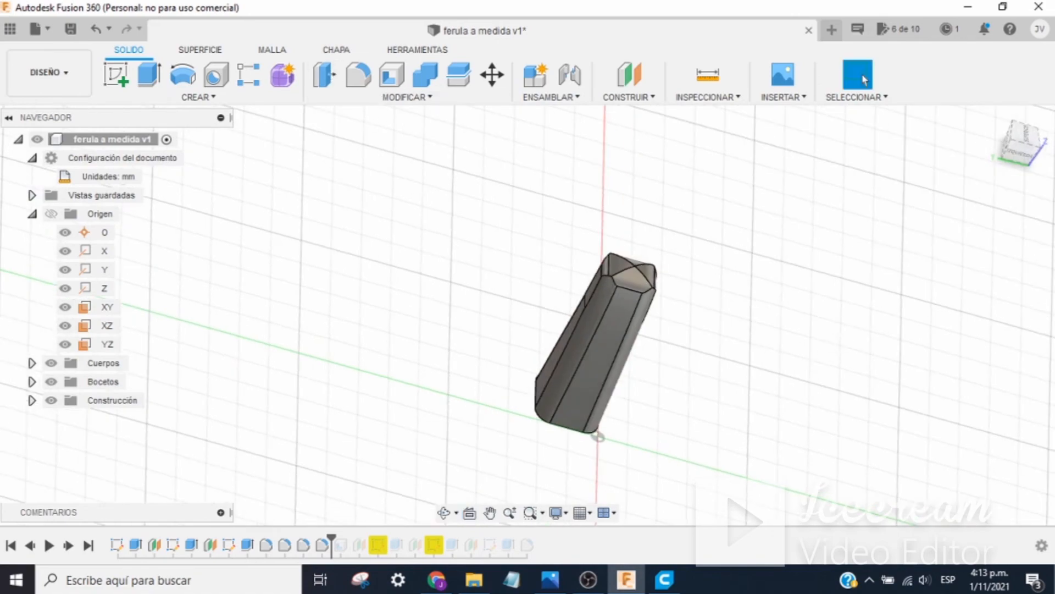
middle_click_drag(703, 377, 605, 337, "shift")
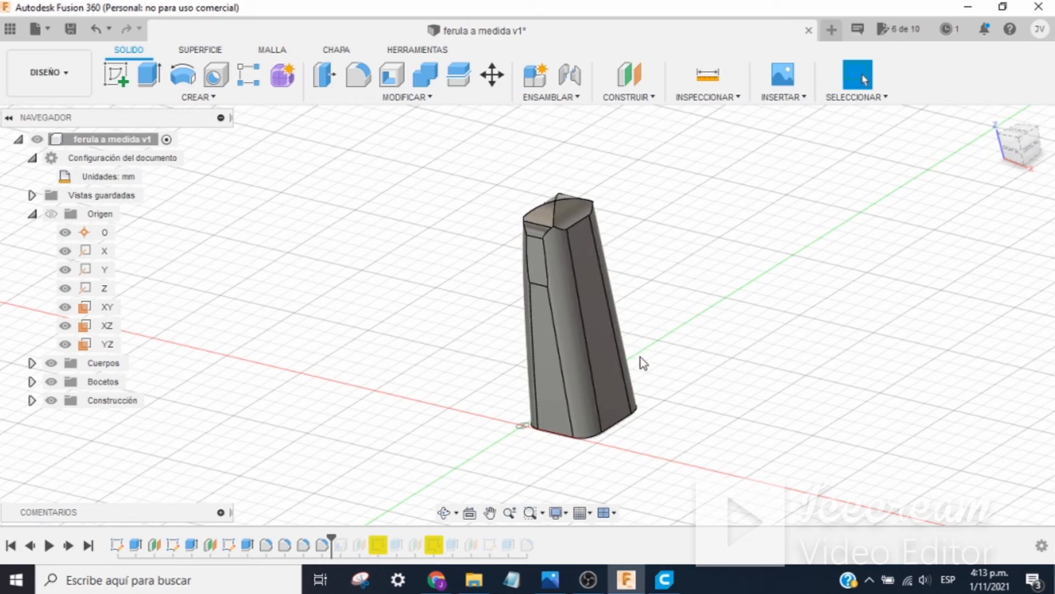
middle_click_drag(659, 389, 778, 410, "shift")
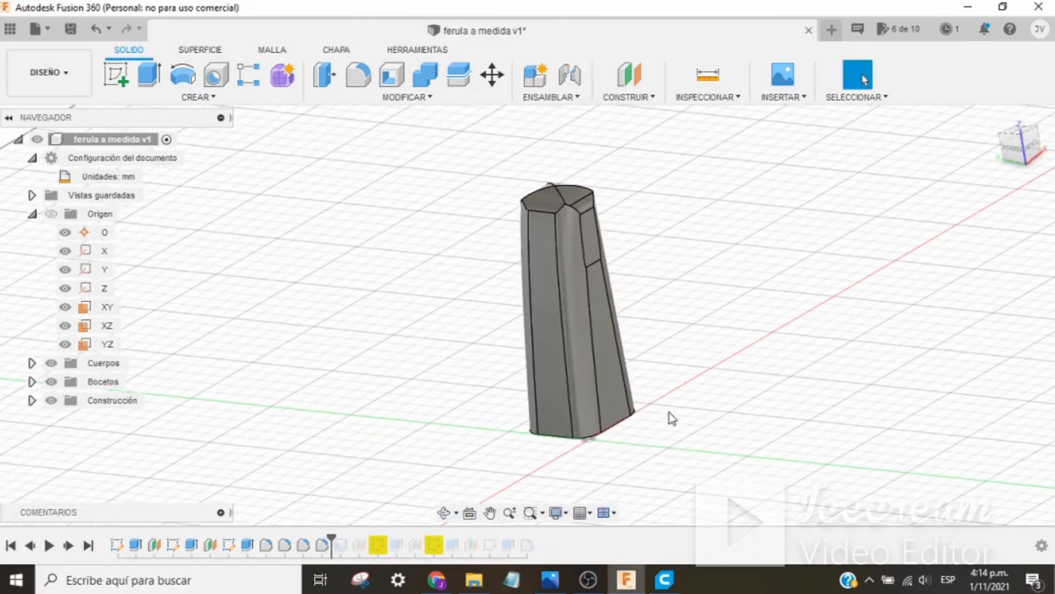
middle_click_drag(669, 412, 792, 430, "shift")
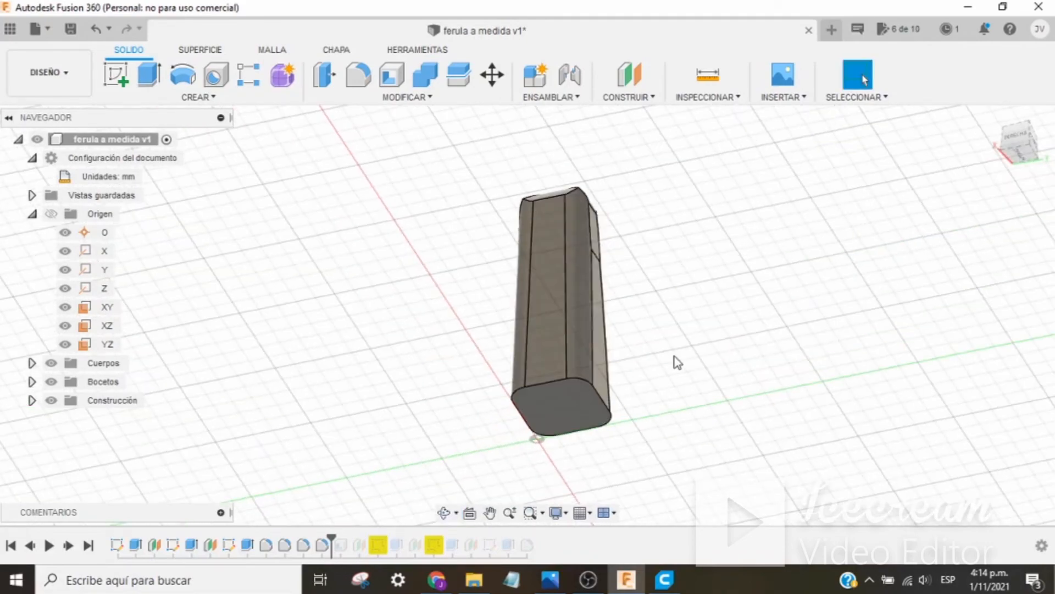
middle_click_drag(705, 284, 702, 450, "shift")
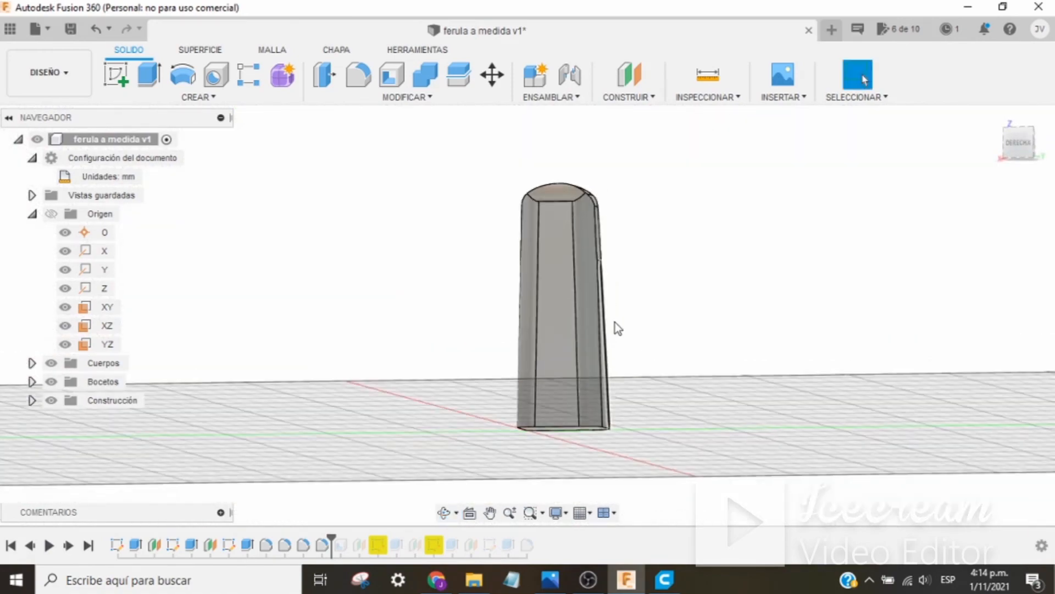
middle_click_drag(696, 269, 610, 286, "shift")
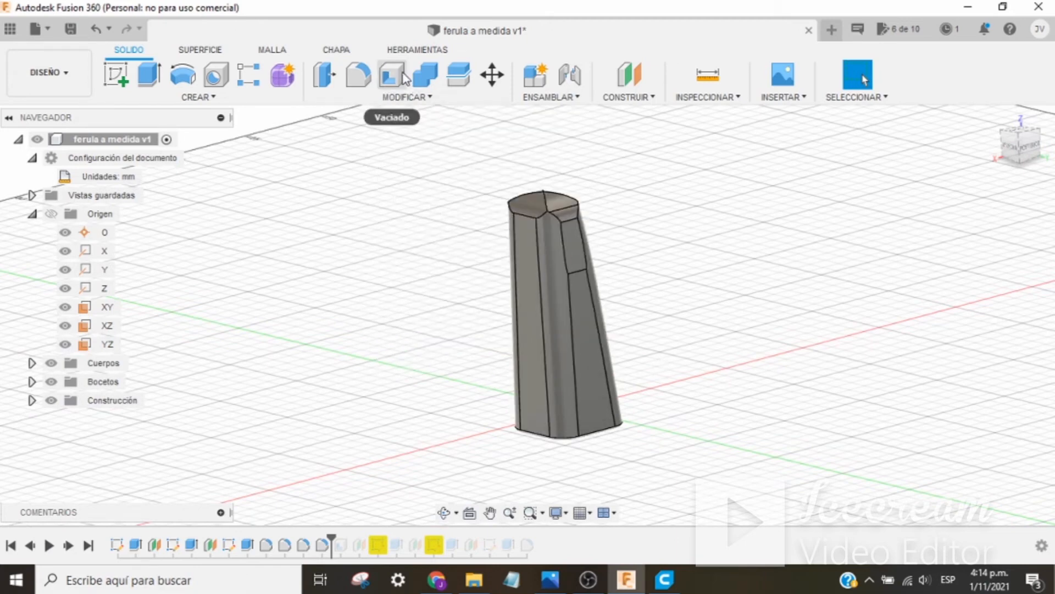
Roll the model history forward past the shell feature and inspect the splint body's sides, fingertip and closed base
middle_click_drag(608, 358, 516, 370, "shift")
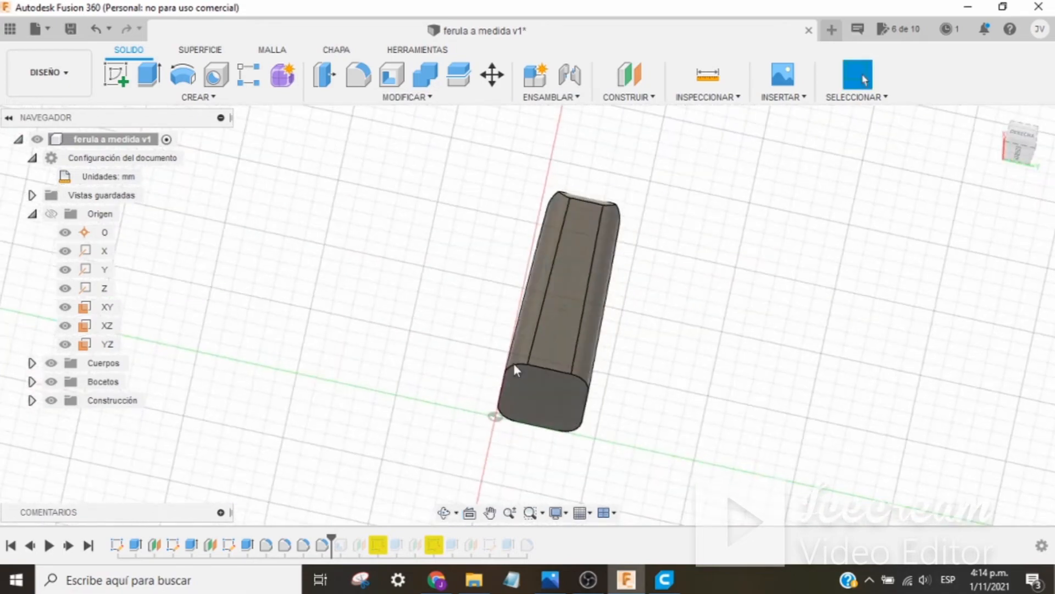
left_click_drag(329, 535, 365, 530)
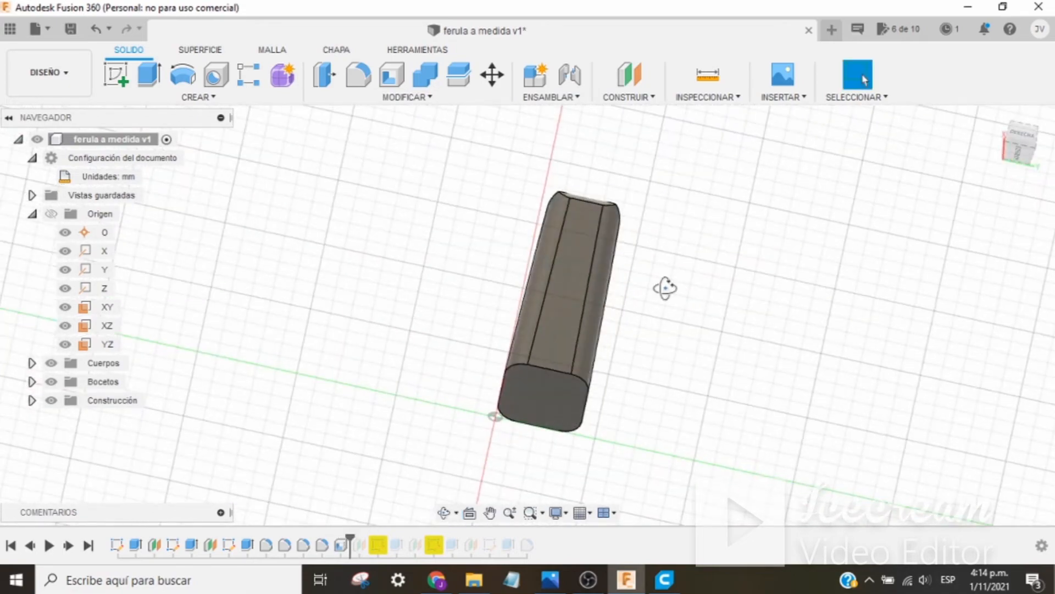
middle_click_drag(665, 287, 719, 405, "shift")
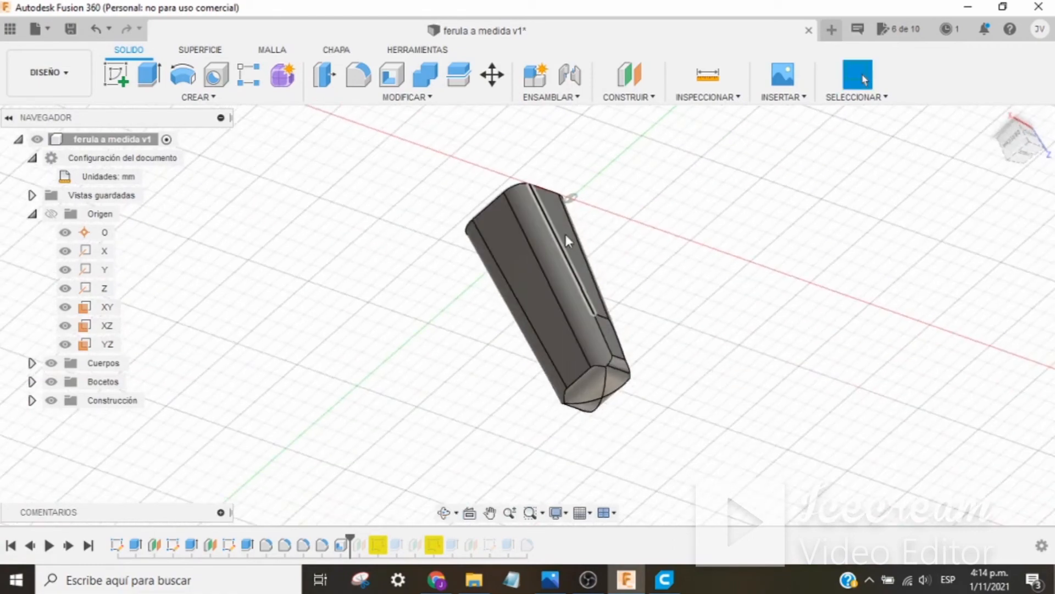
middle_click_drag(627, 197, 722, 403, "shift")
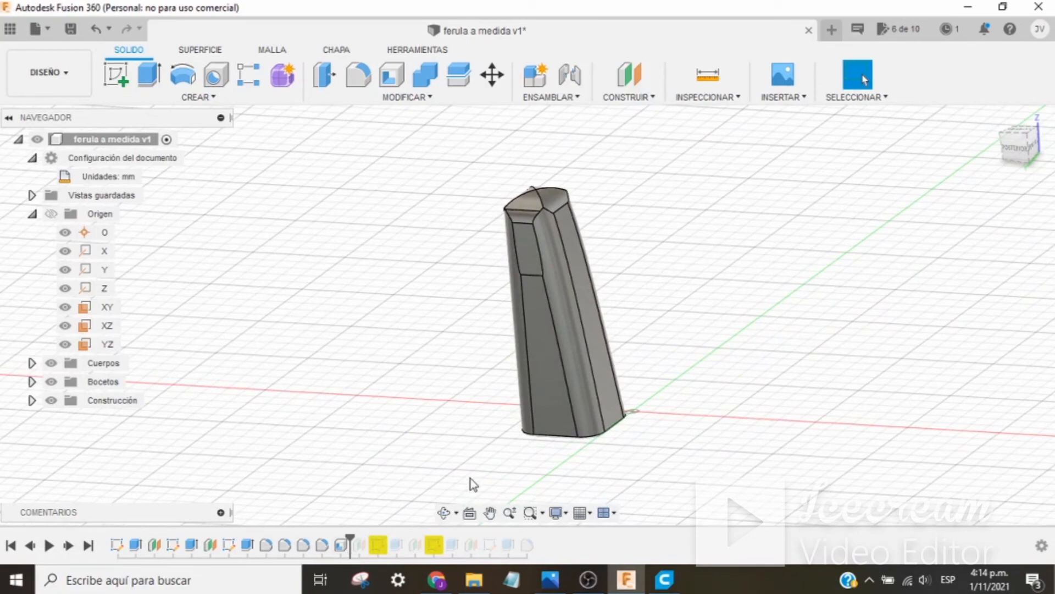
middle_click_drag(470, 483, 695, 285, "shift")
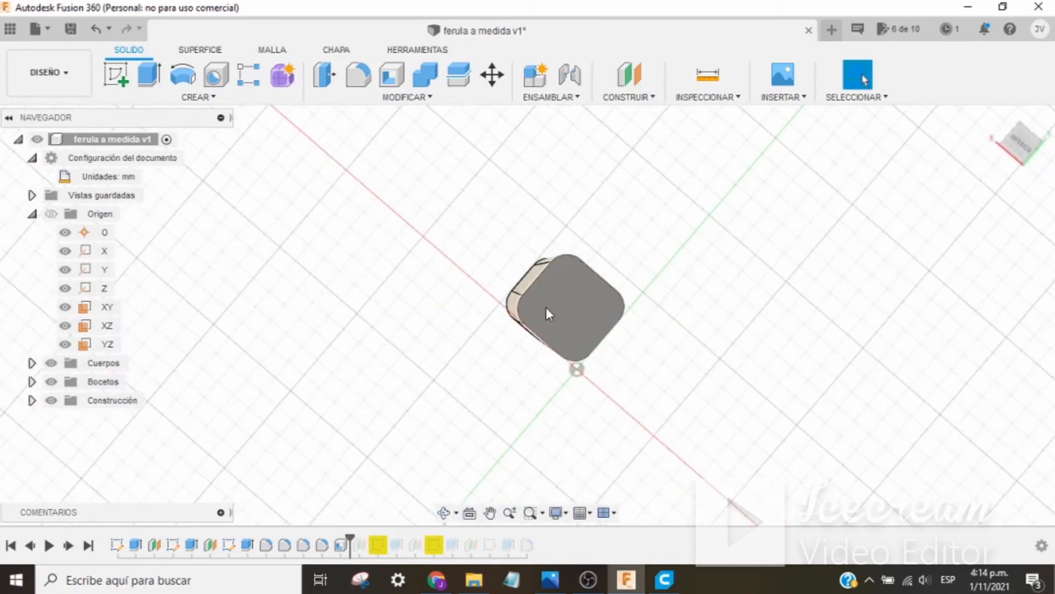
middle_click_drag(591, 299, 579, 338, "shift")
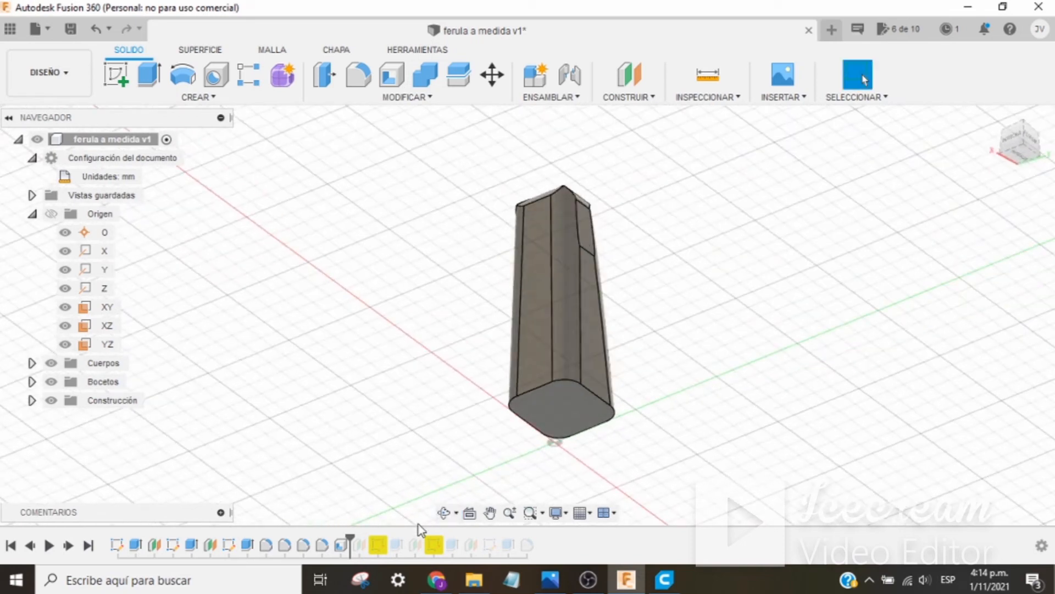
middle_click_drag(671, 360, 565, 269, "shift")
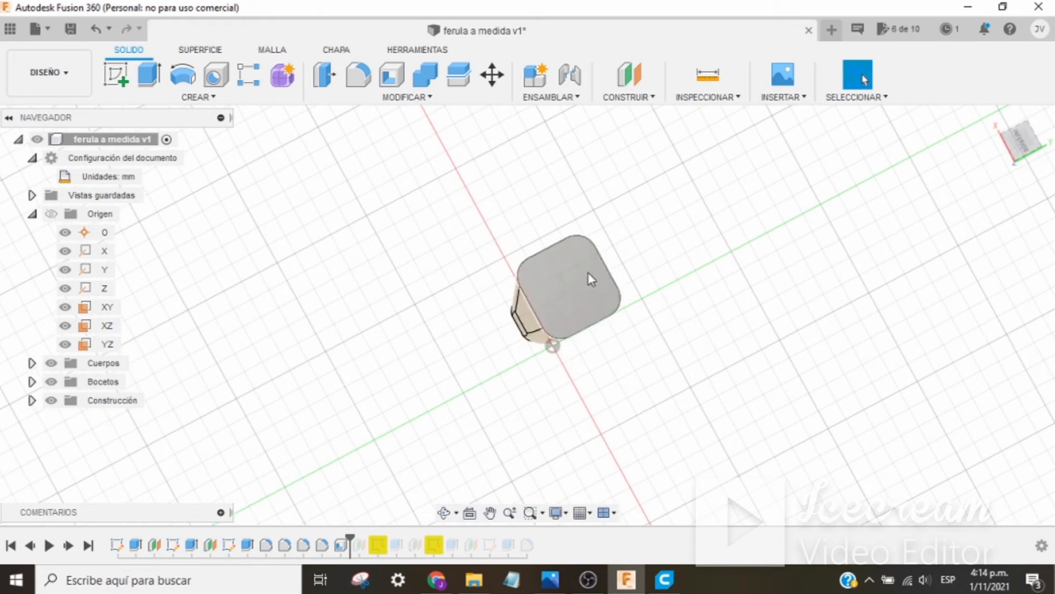
Roll the history forward past the work plane and the base sketch, review the sketch's inward offset outline, and finish the sketch
left_click(1019, 145)
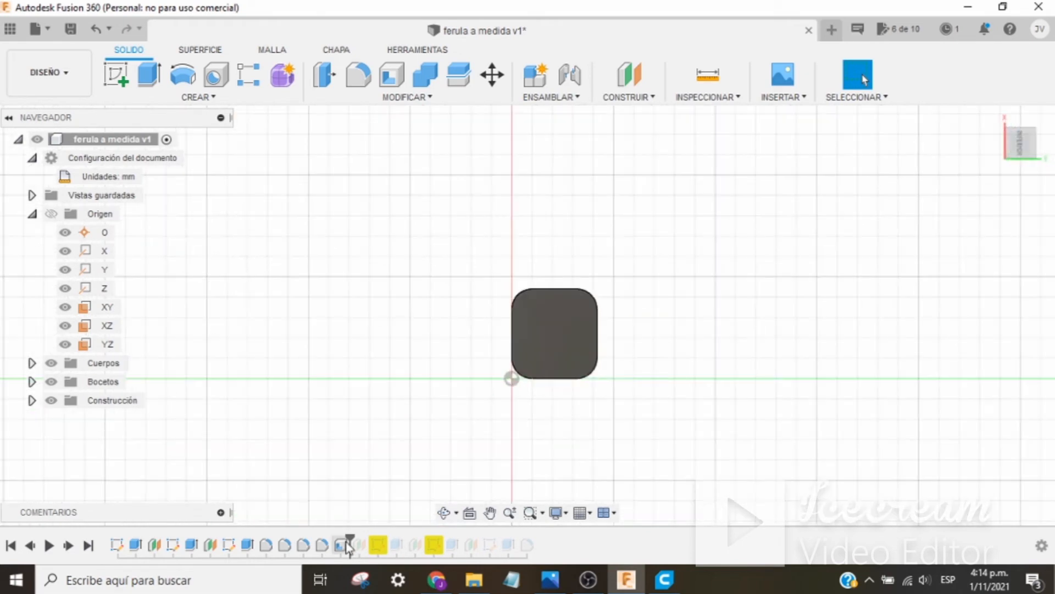
left_click_drag(352, 535, 360, 535)
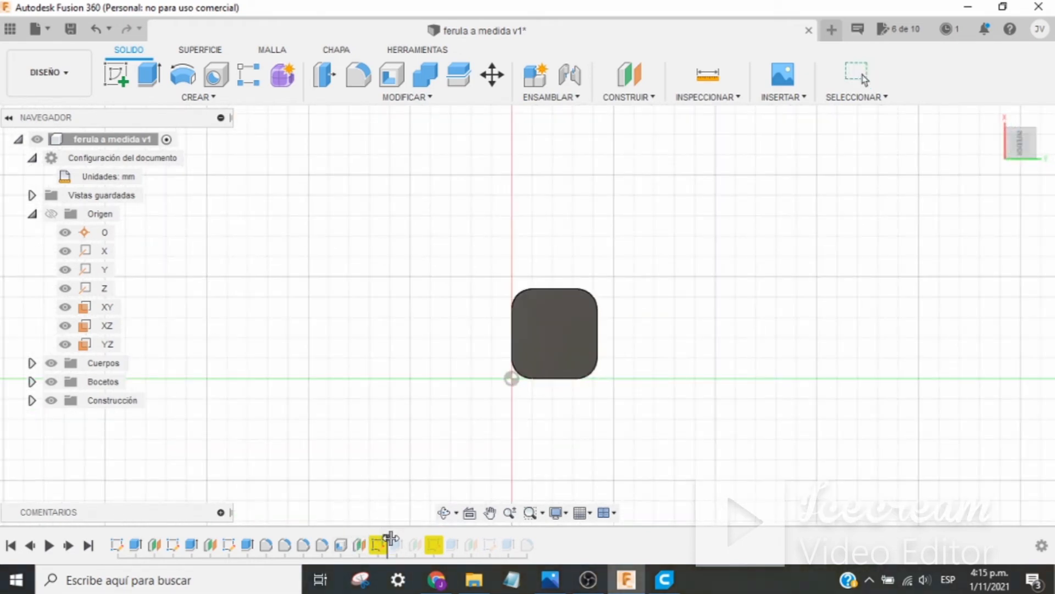
double_click(380, 547)
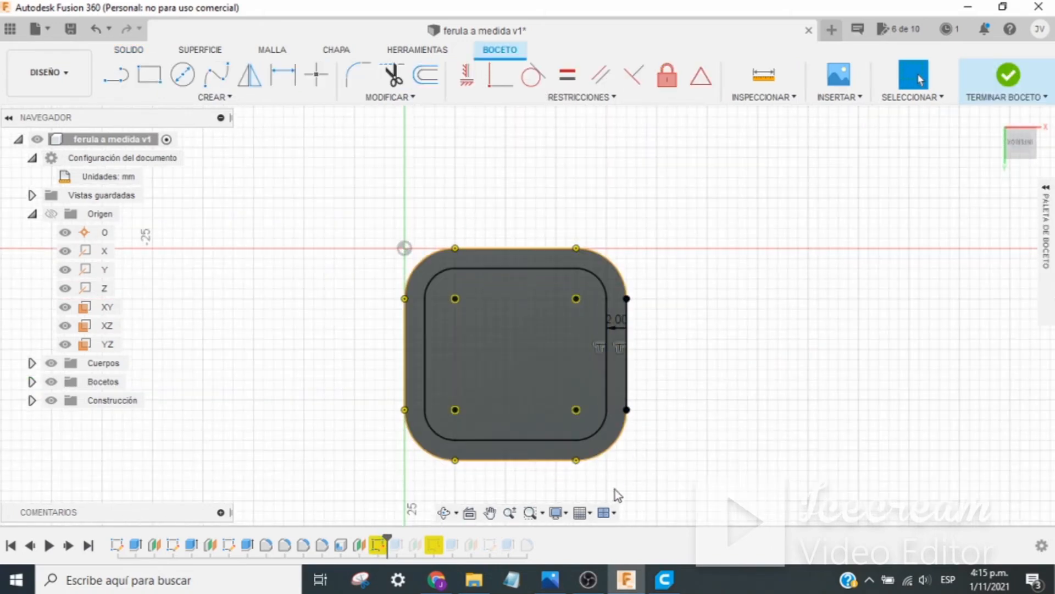
left_click(435, 81)
left_click(605, 288)
left_click(1010, 75)
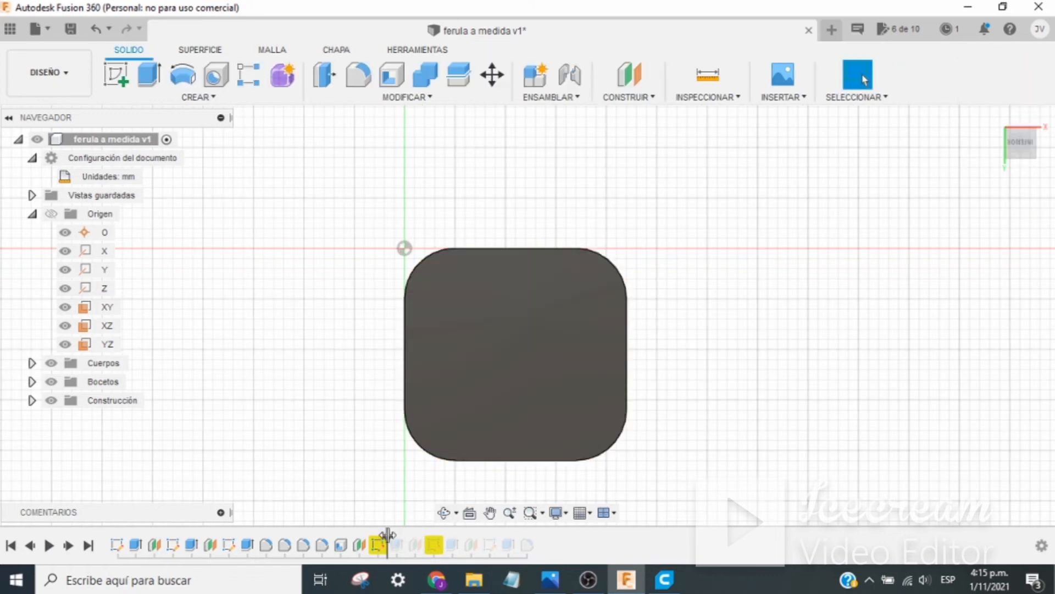
Roll the history forward past the extrusion that opens the base and inspect the splint's hollow interior and wall
mouse_move(388, 534)
left_mouse_down()
mouse_move(414, 541)
mouse_move(404, 536)
left_mouse_up()
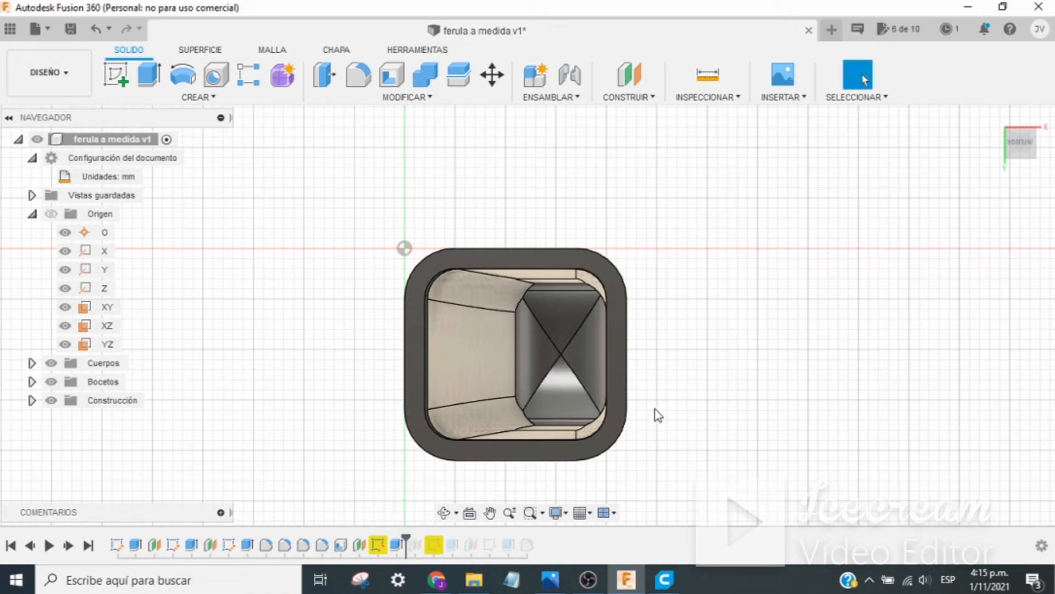
scroll(670, 414, "down", 1)
middle_click_drag(670, 414, 732, 437)
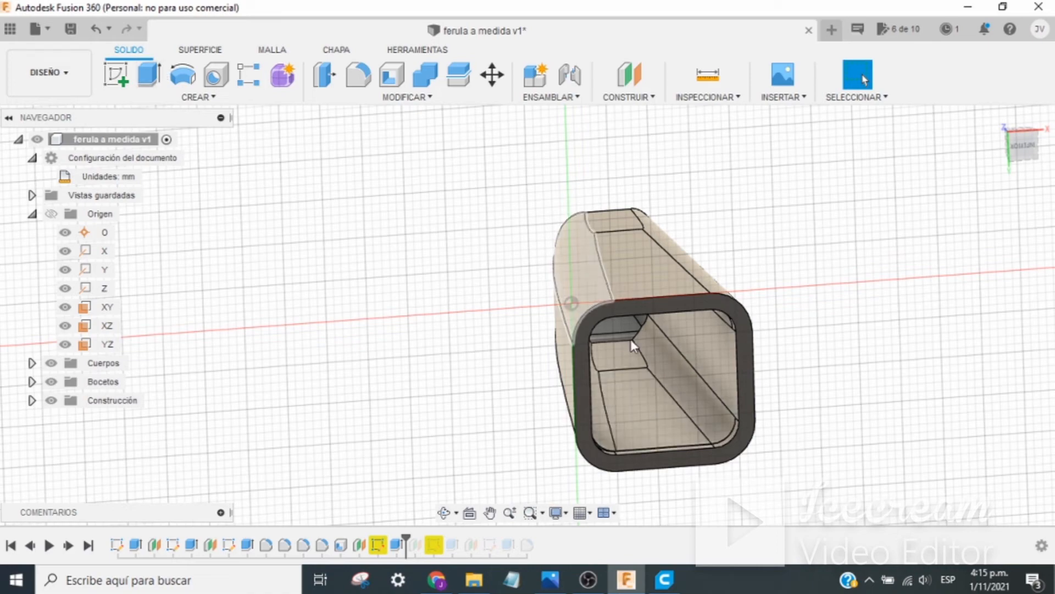
mouse_move(824, 405)
middle_mouse_down("shift")
mouse_move(843, 396)
mouse_move(836, 407)
middle_mouse_up("shift")
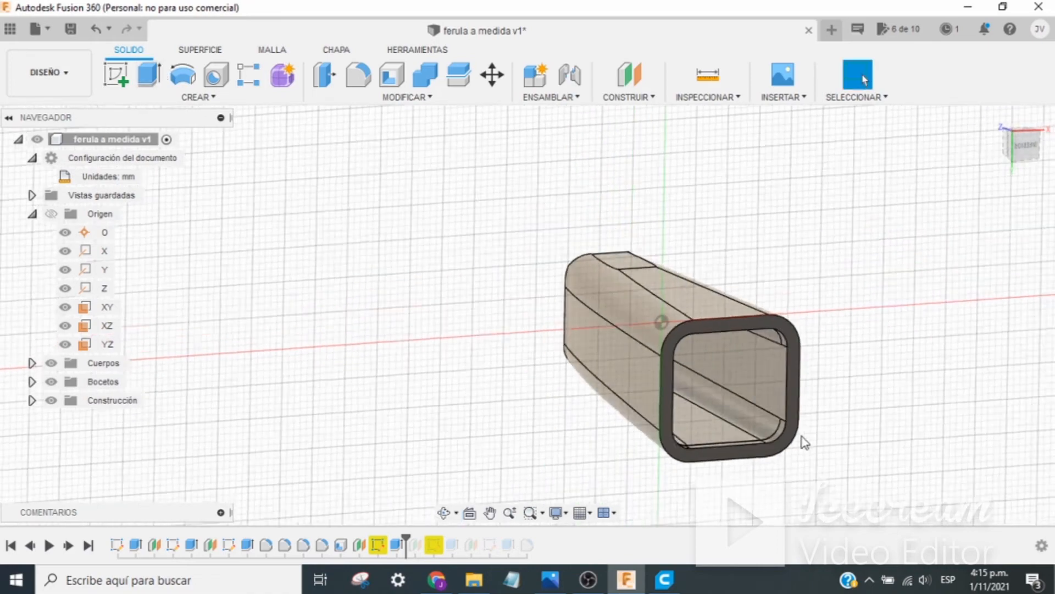
middle_click_drag(803, 442, 634, 321, "shift")
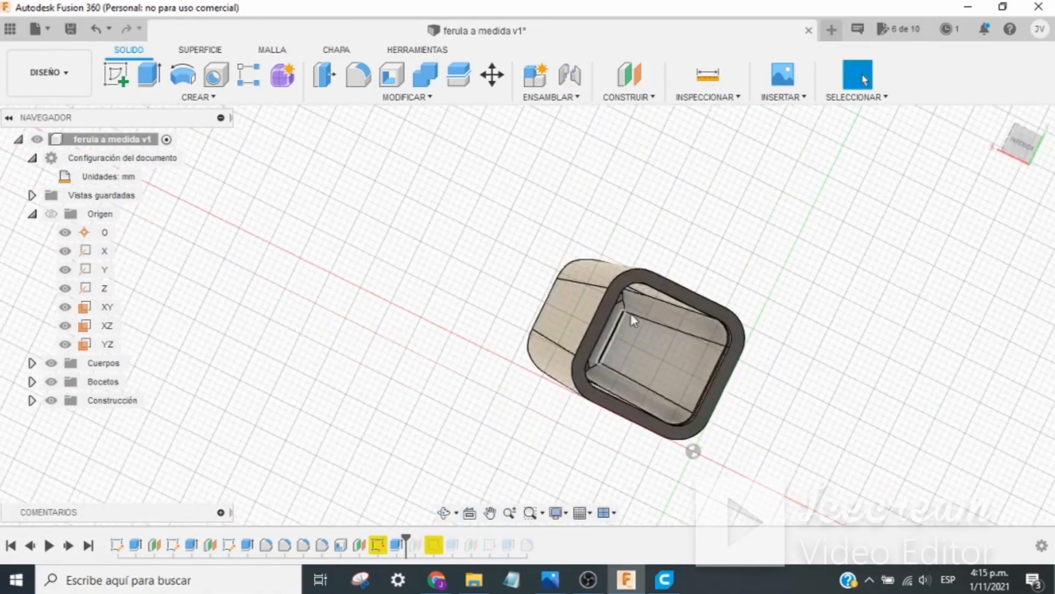
scroll(764, 437, "down", 4)
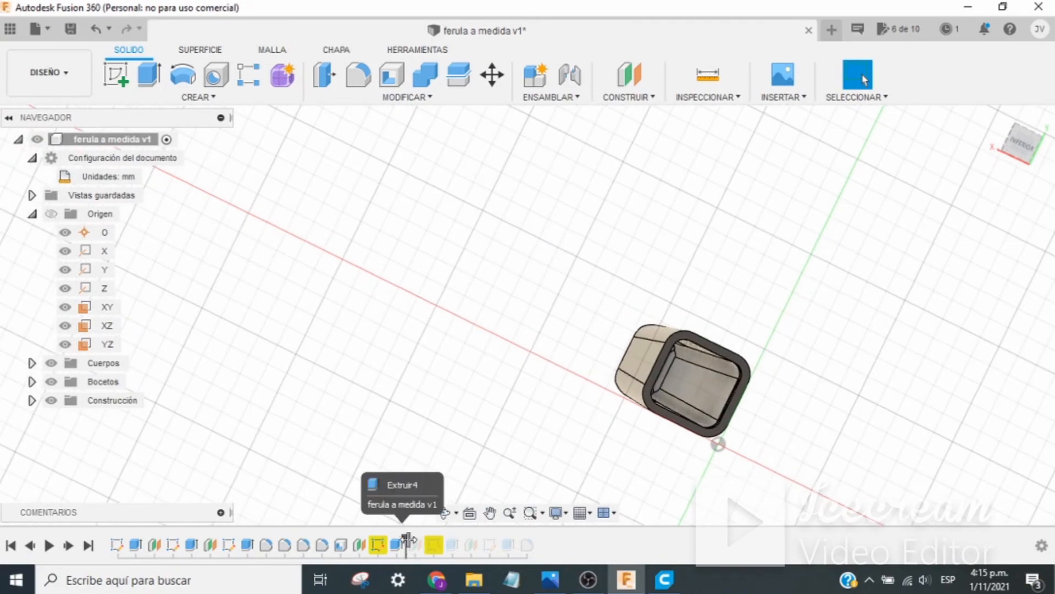
Roll the history forward past the fingertip window's plane and sketch, review the window outline with its rounded corners, and finish the sketch
middle_click_drag(804, 309, 886, 443, "shift")
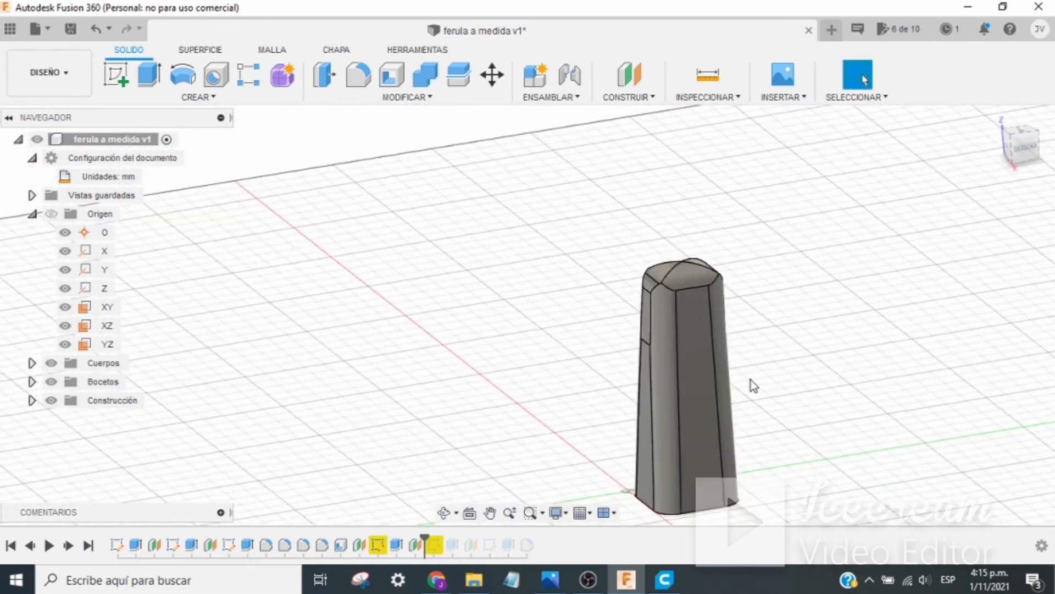
middle_click_drag(751, 380, 727, 357, "shift")
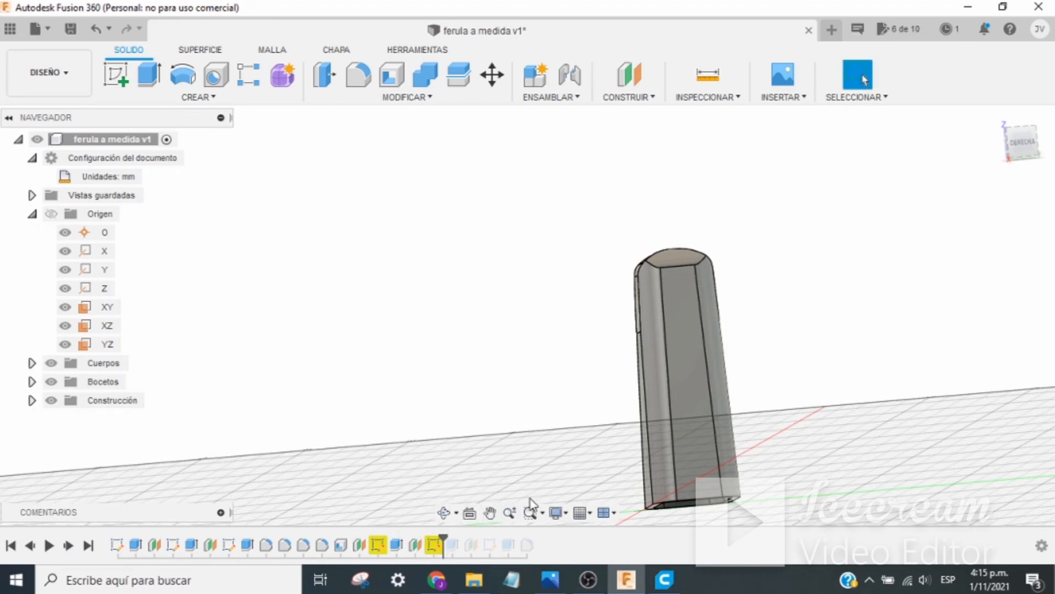
double_click(432, 545)
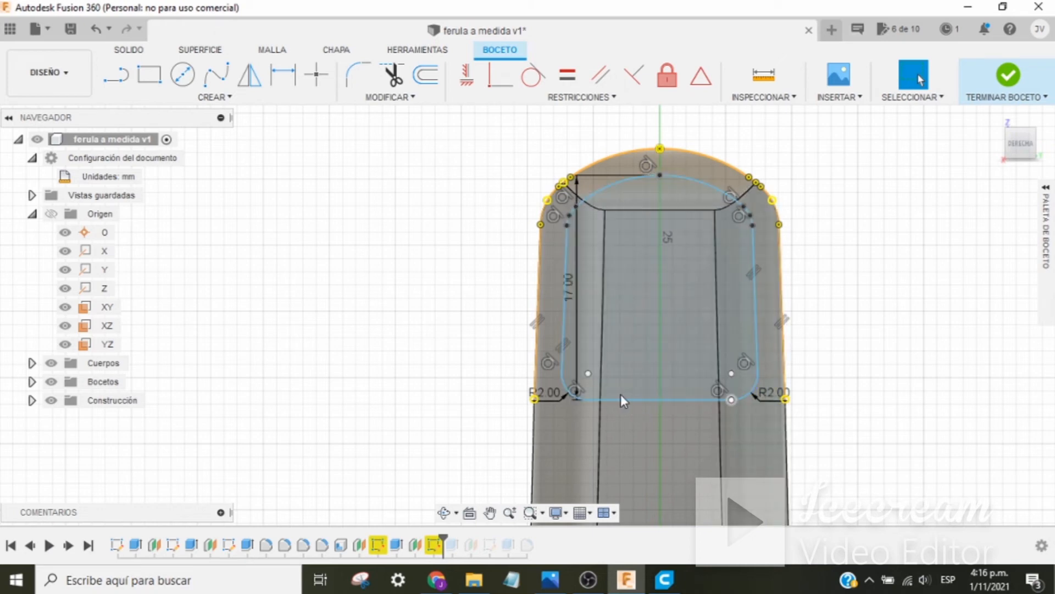
left_click(658, 175)
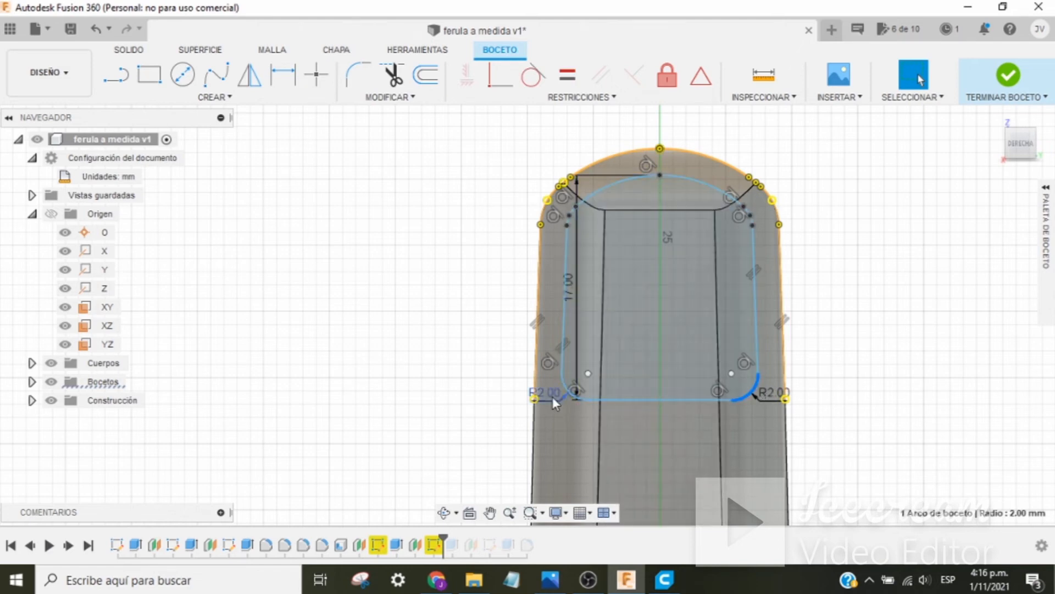
left_click(1008, 93)
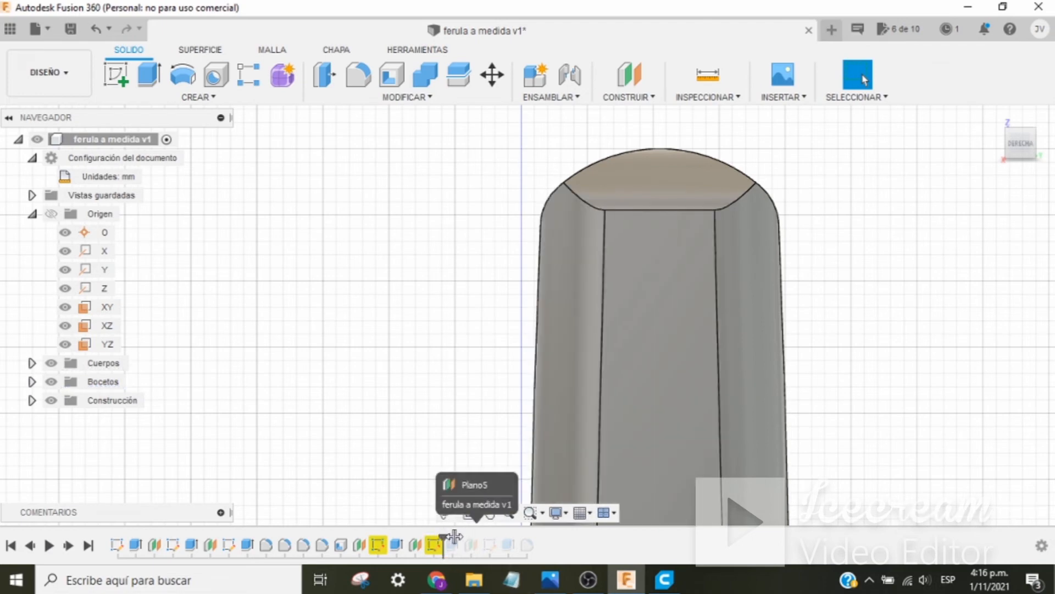
Roll the history forward past the fingertip window's cut extrusion and inspect the opening from several sides
left_click_drag(454, 536, 462, 538)
scroll(705, 296, "down", 5)
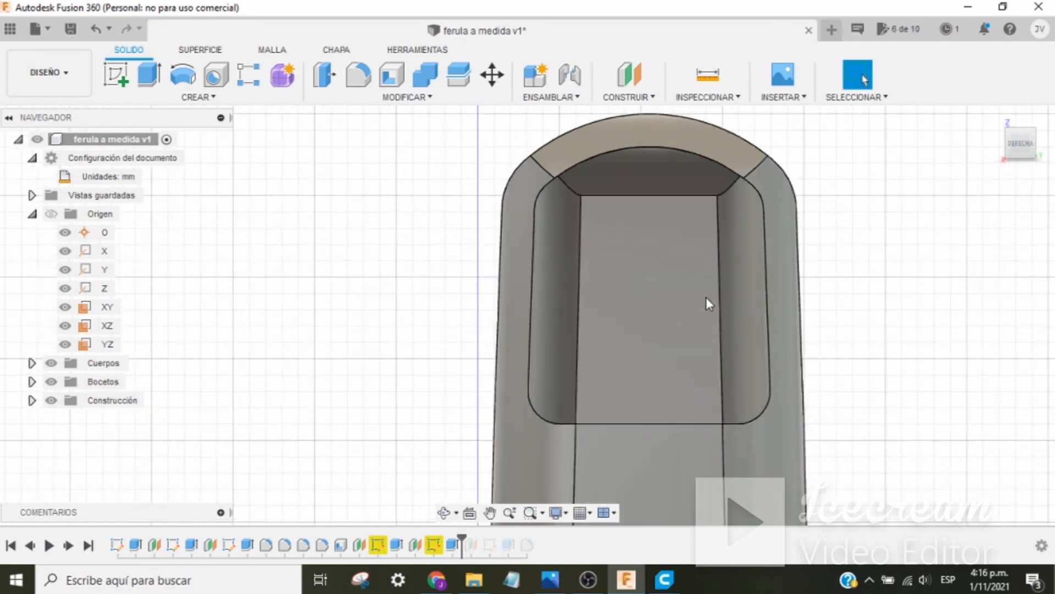
middle_click_drag(804, 355, 852, 365, "shift")
middle_click_drag(591, 344, 678, 340, "shift")
scroll(678, 339, "down", 5)
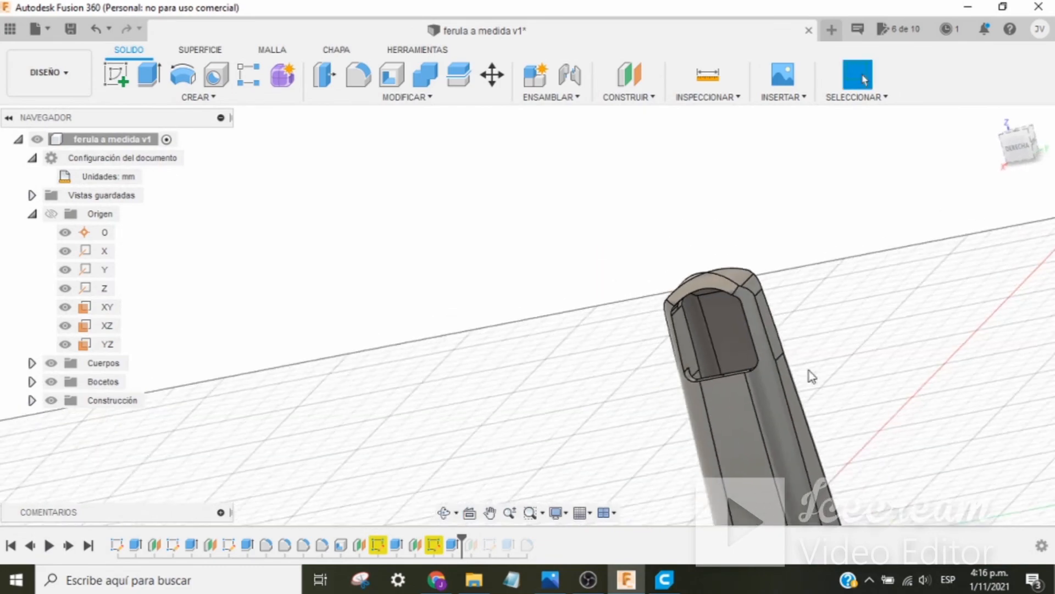
middle_click_drag(902, 401, 823, 445, "shift")
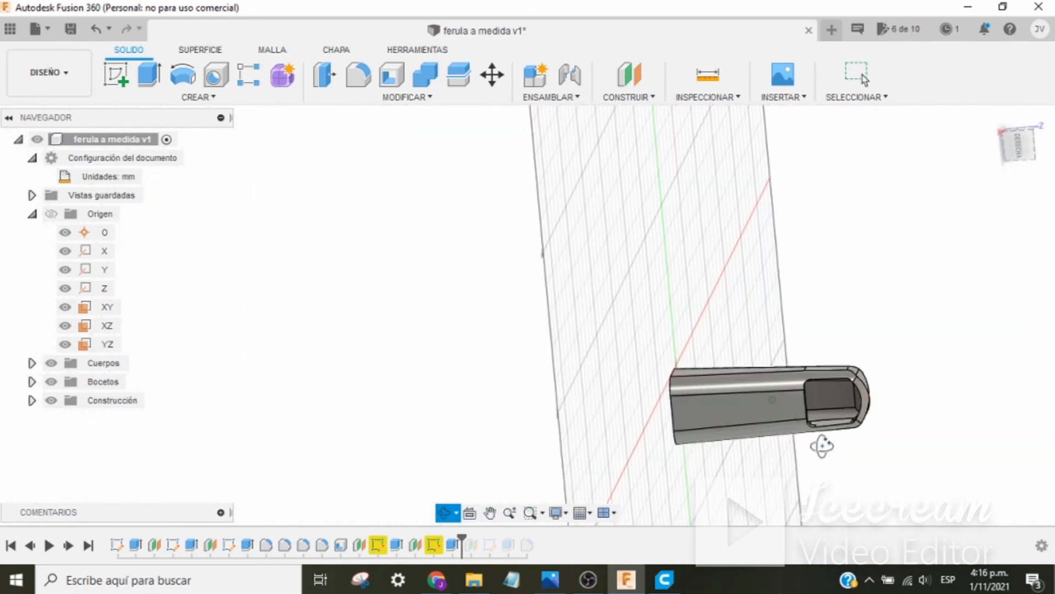
middle_click_drag(835, 408, 599, 227, "shift")
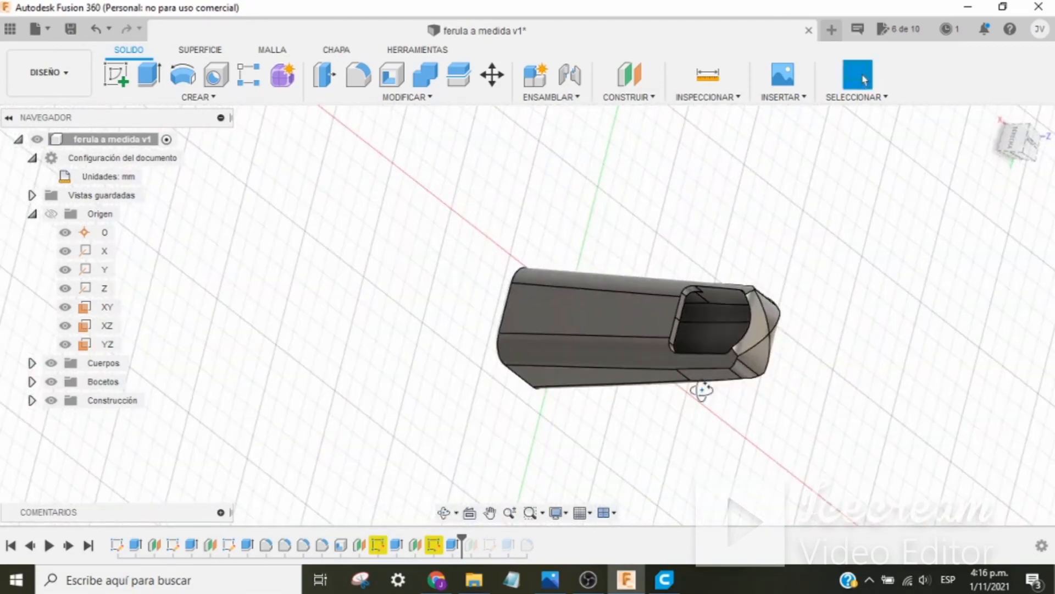
middle_click_drag(700, 389, 655, 235, "shift")
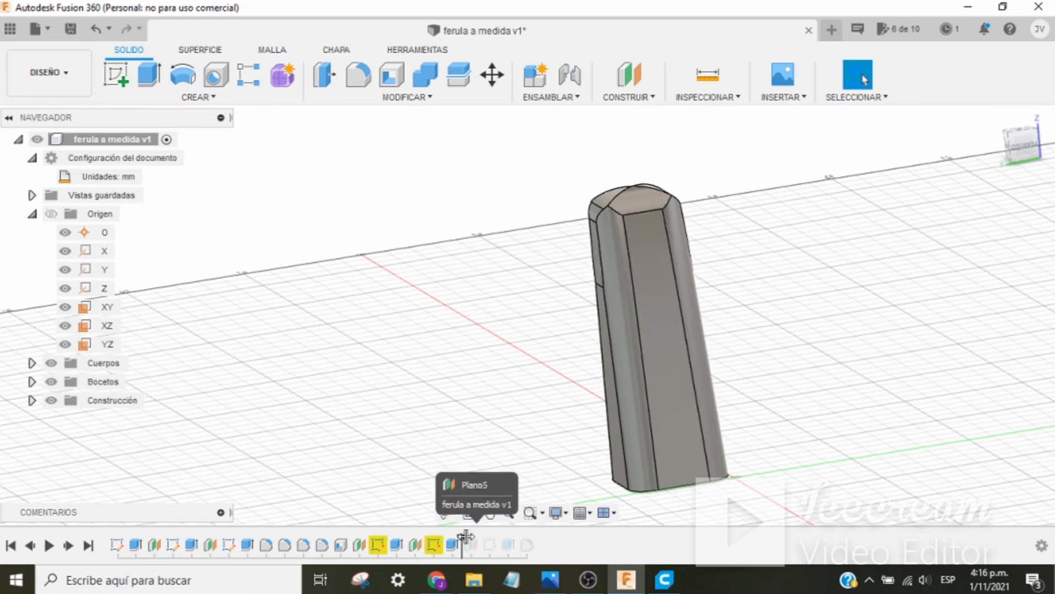
Roll the history forward past the plane and ventilation hole sketch on the face opposite the window, review its circles, and finish the sketch
left_click_drag(465, 536, 479, 536)
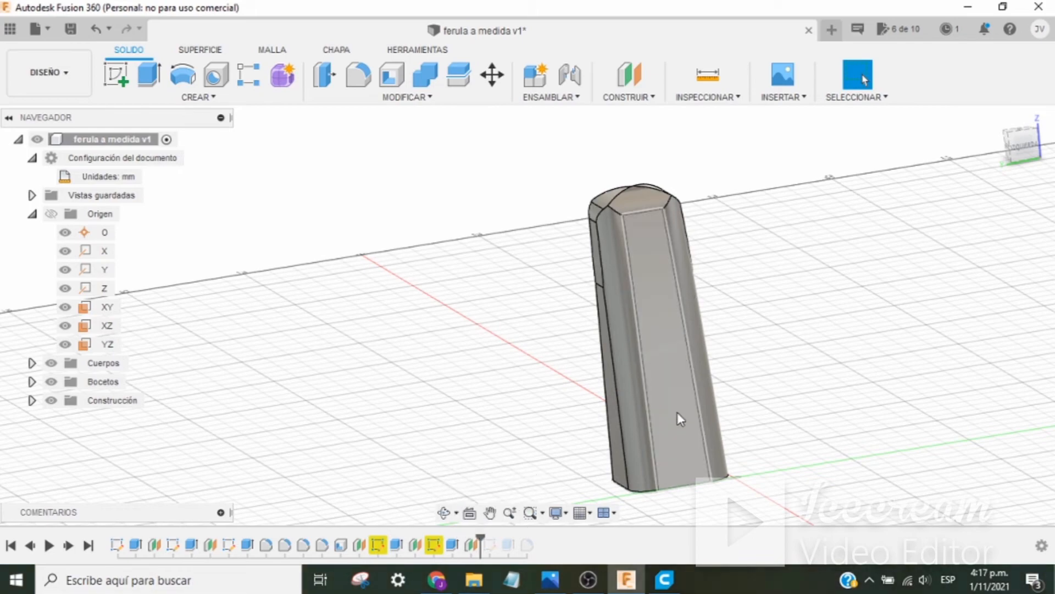
middle_click_drag(679, 419, 662, 379, "shift")
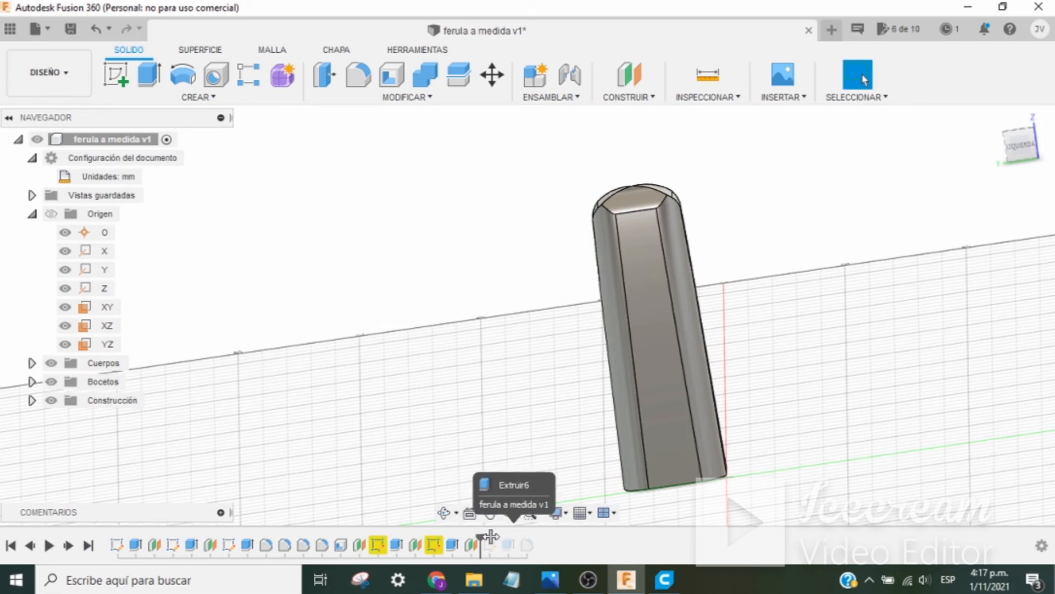
double_click(490, 544)
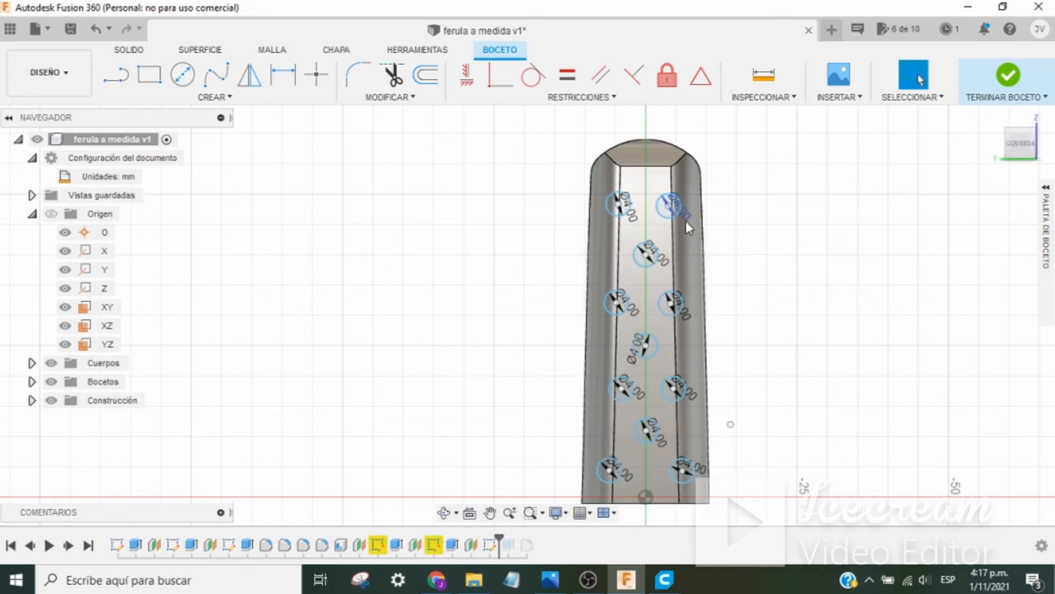
scroll(661, 351, "up", 1)
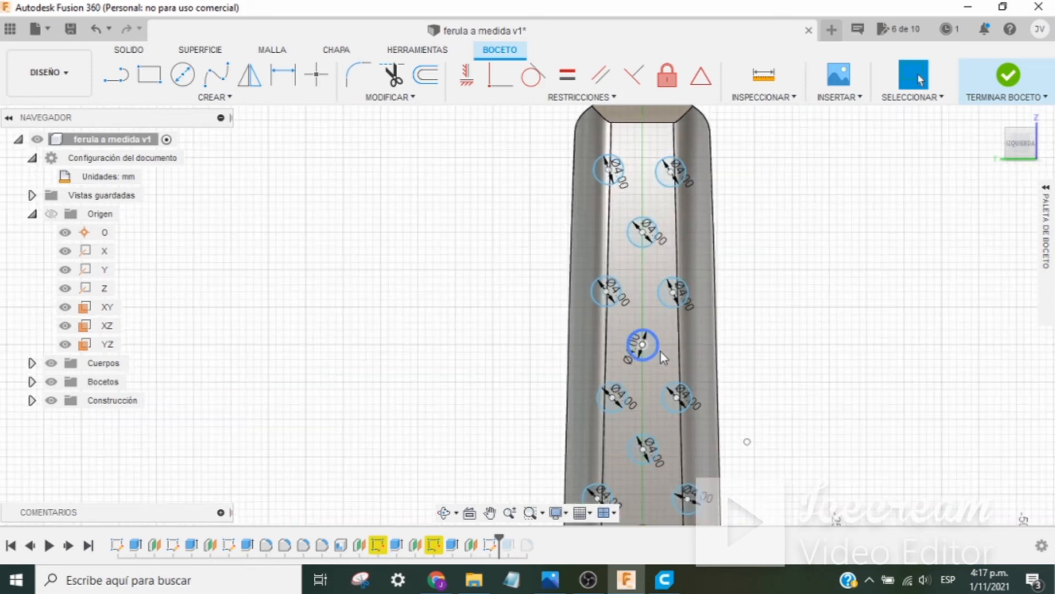
left_click(997, 87)
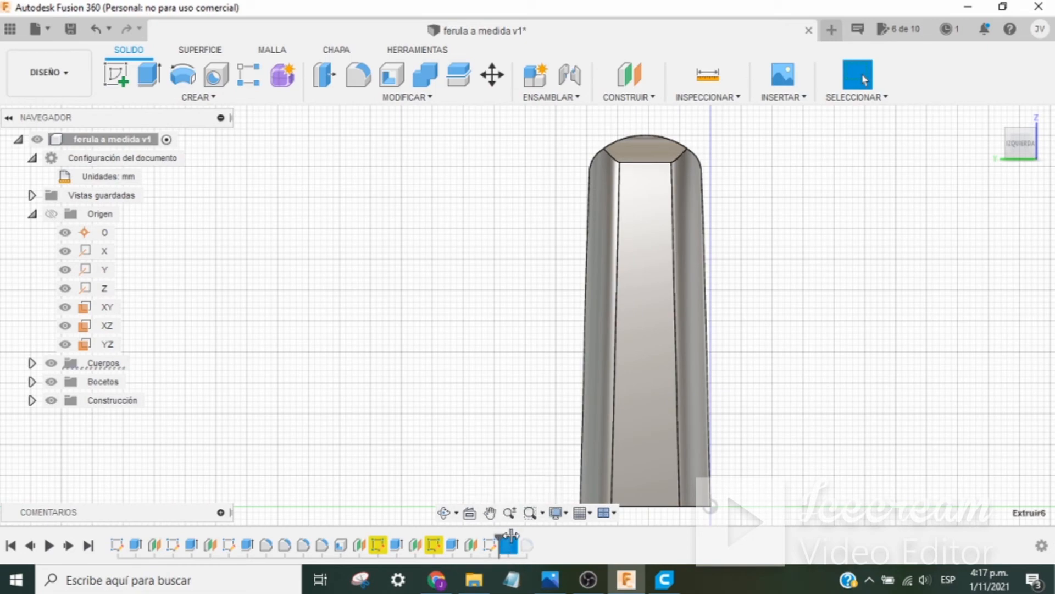
Roll the history forward past the ventilation hole extrusion and inspect the holes from outside and through the fingertip window
left_click_drag(511, 536, 517, 536)
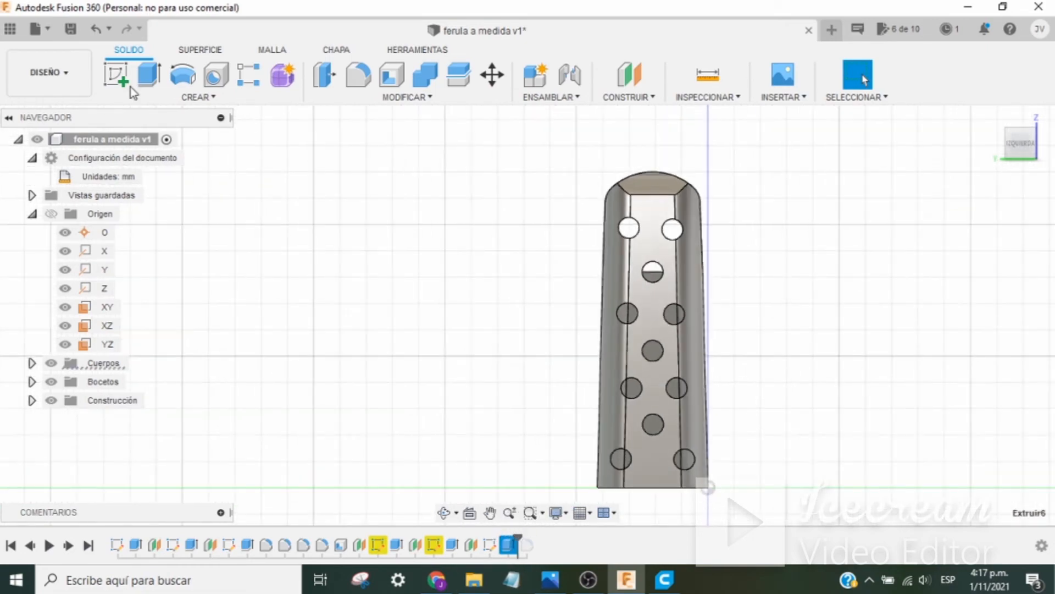
middle_click_drag(780, 424, 830, 358, "shift")
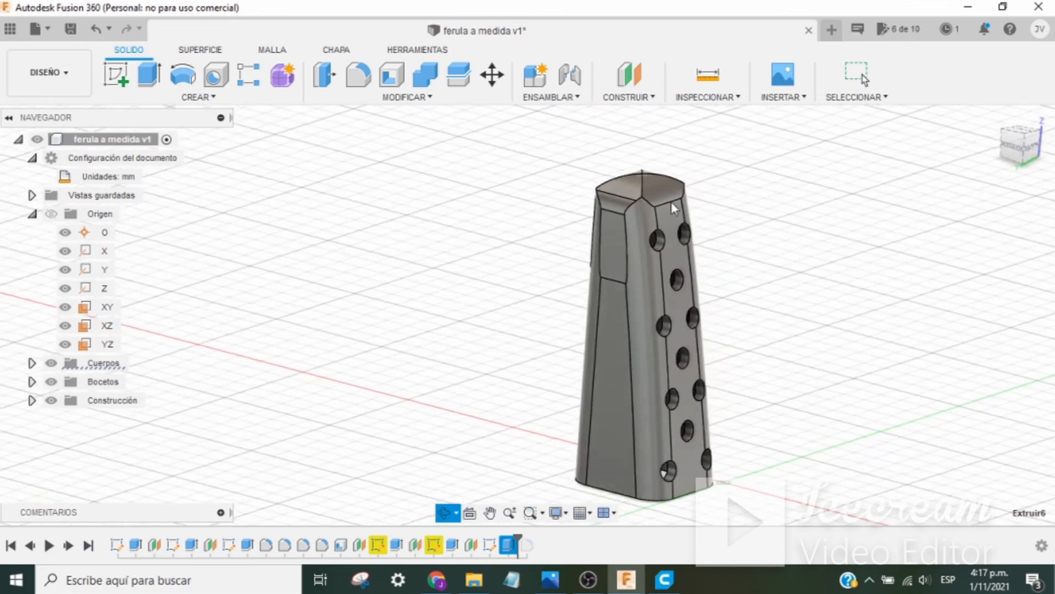
middle_click_drag(772, 377, 737, 396, "shift")
scroll(694, 327, "up", 3)
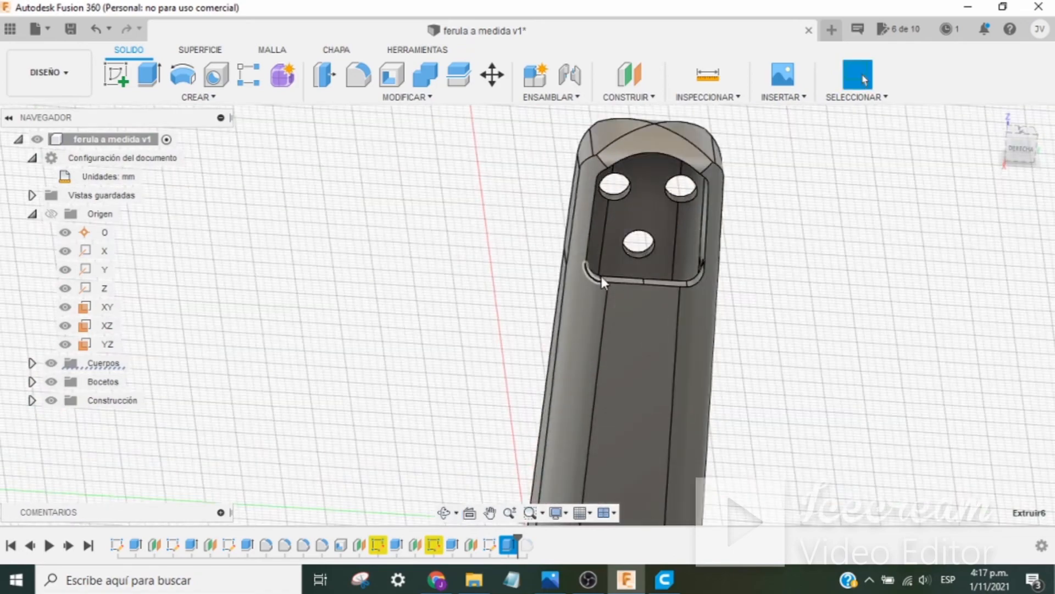
middle_click_drag(861, 377, 820, 414, "shift")
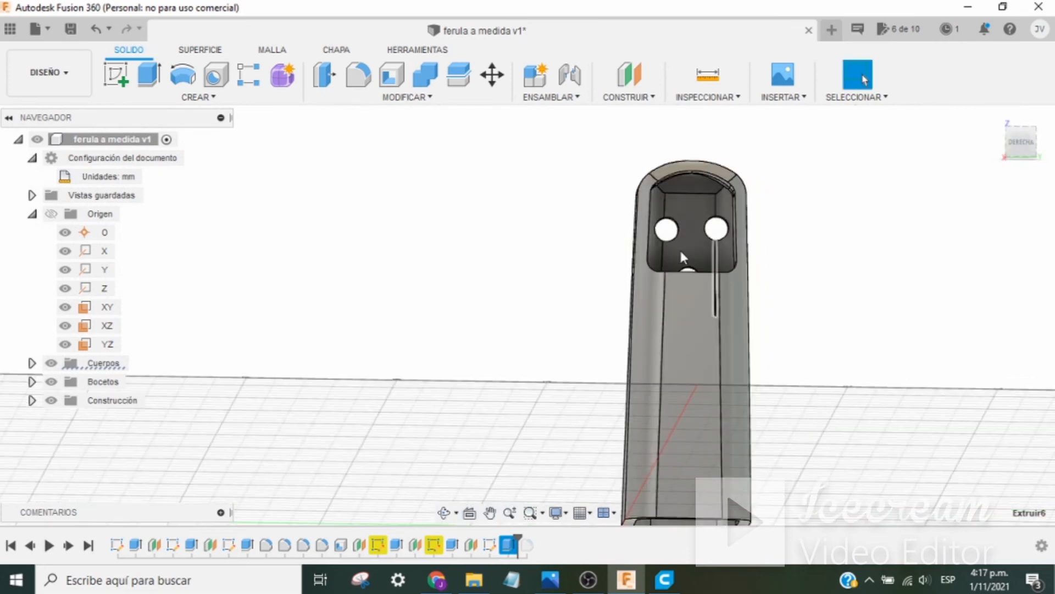
Roll the history forward past the final edge fillet and inspect the finished splint from the right side and several angles
left_click(427, 100)
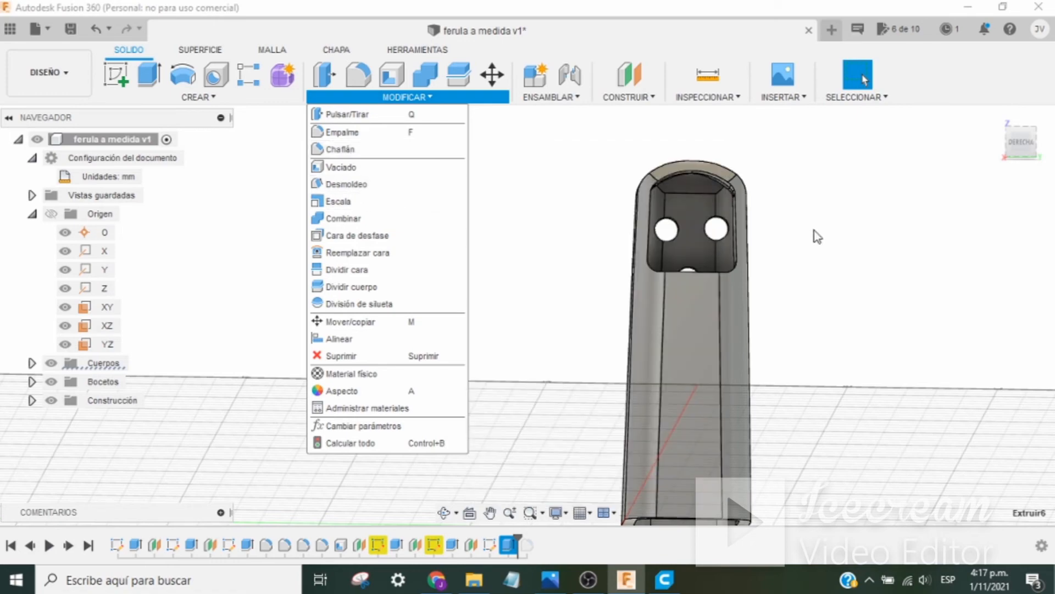
left_click(828, 277)
middle_click_drag(828, 303, 748, 278, "shift")
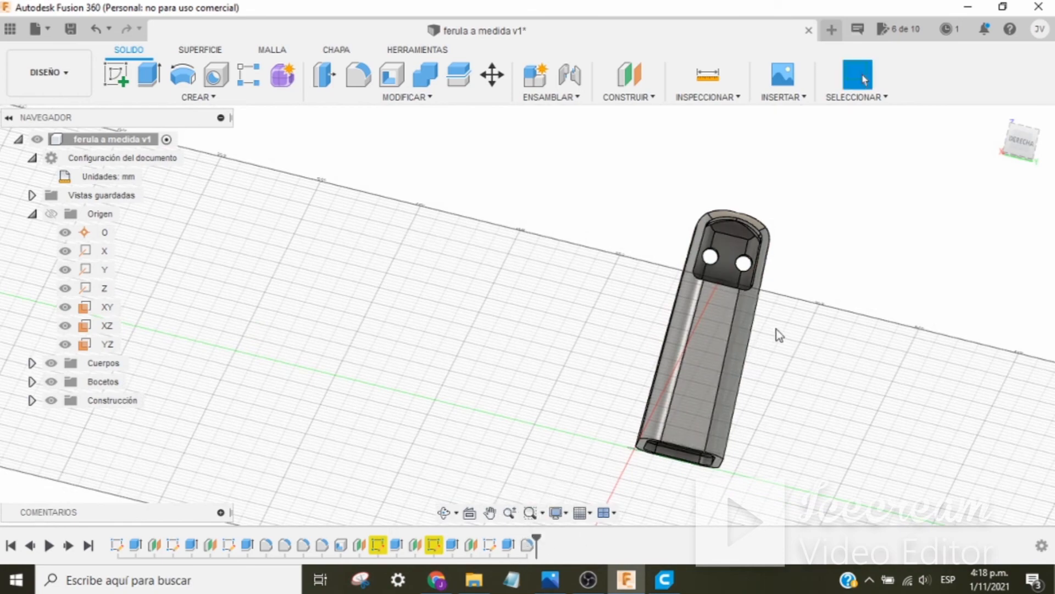
middle_click_drag(808, 334, 786, 358, "shift")
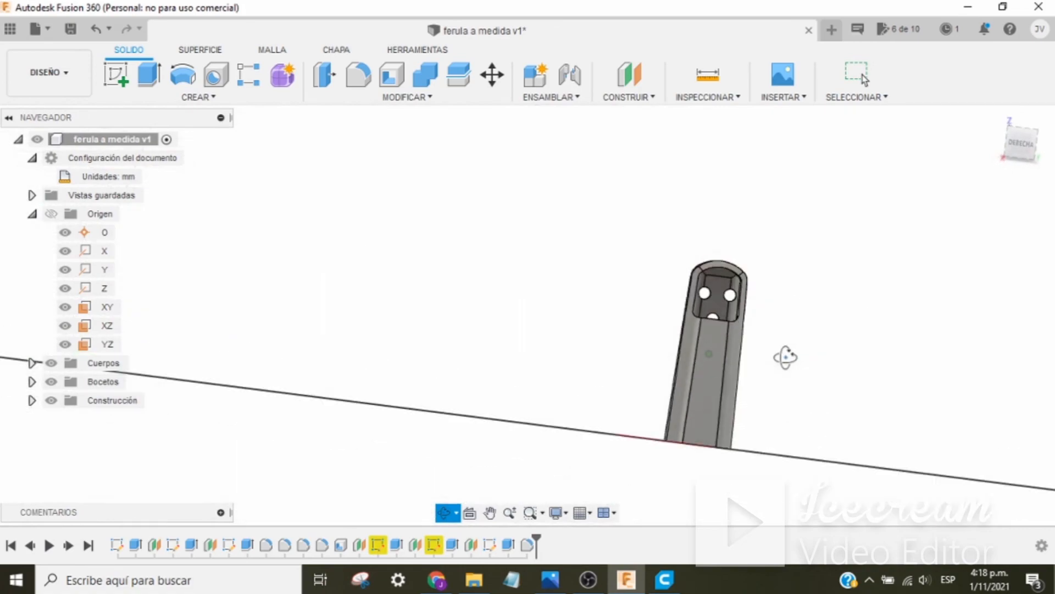
left_click(1023, 146)
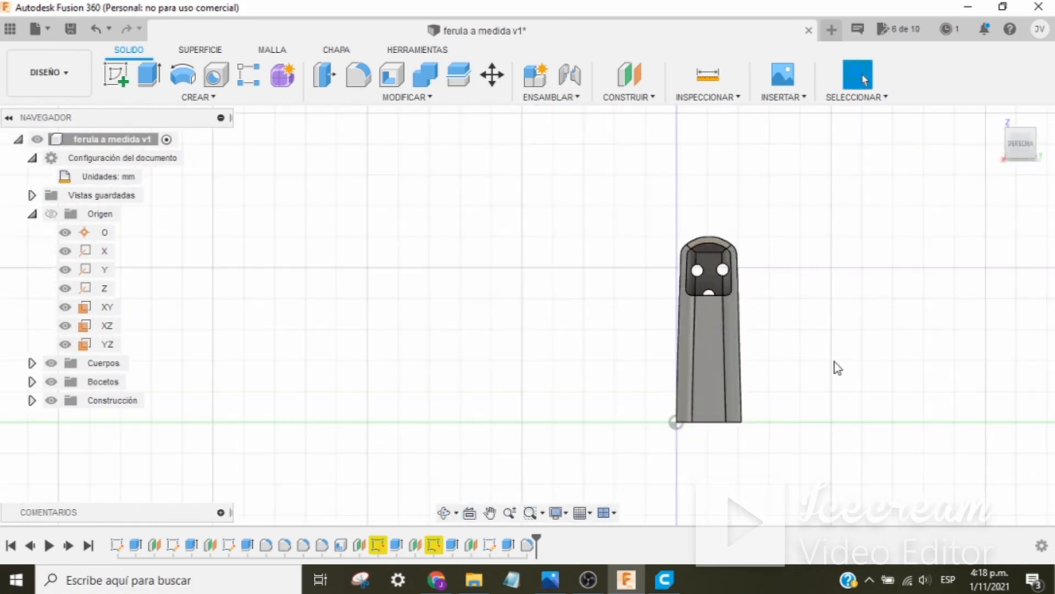
middle_click_drag(821, 358, 774, 358, "shift")
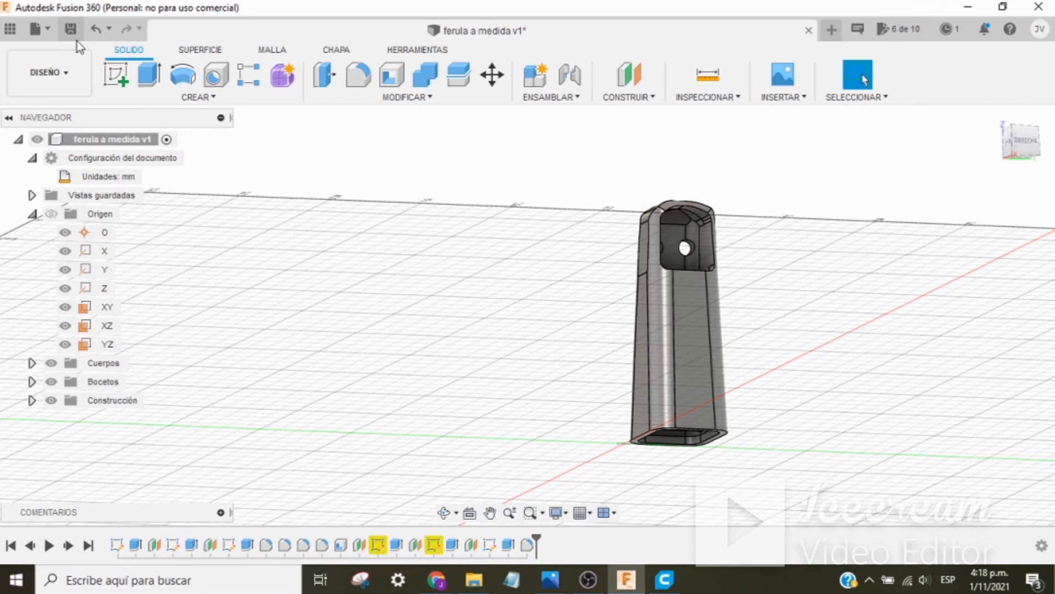
Review the file types available for exporting the splint, including OBJ, and close the export dialog without exporting
left_click(36, 29)
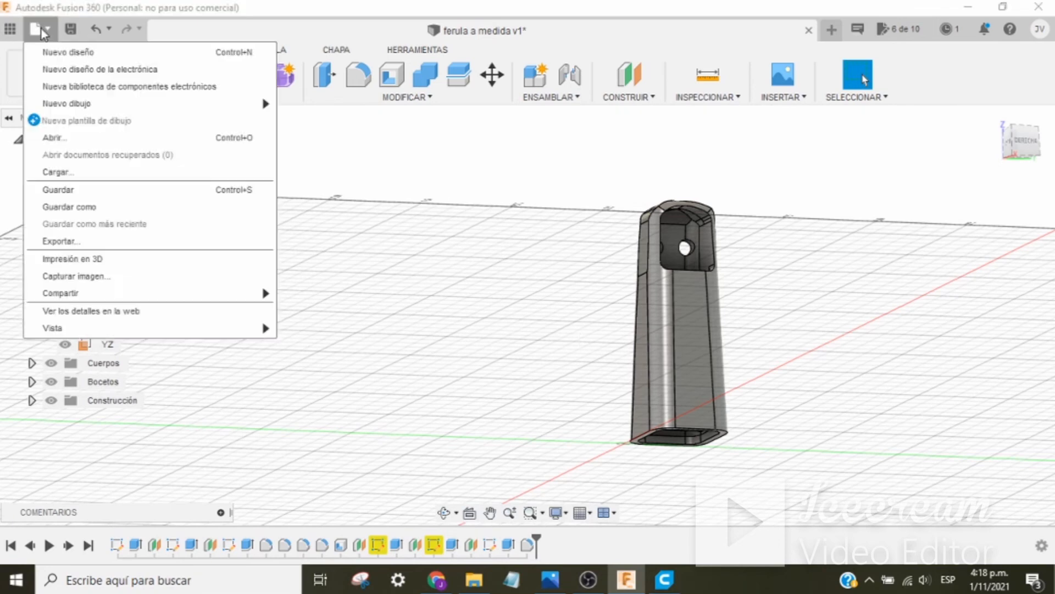
left_click(99, 242)
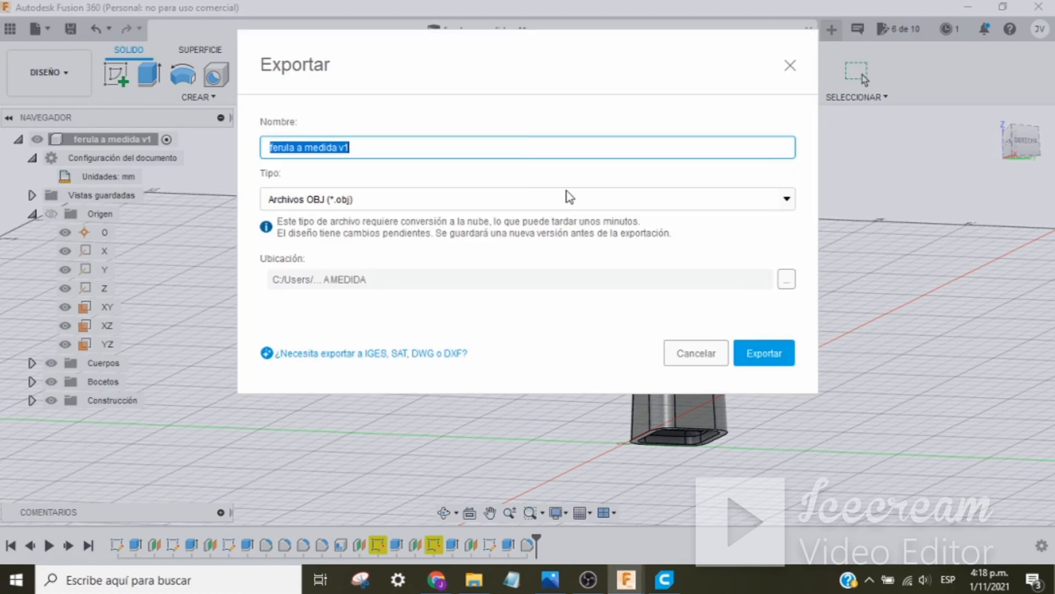
left_click(568, 199)
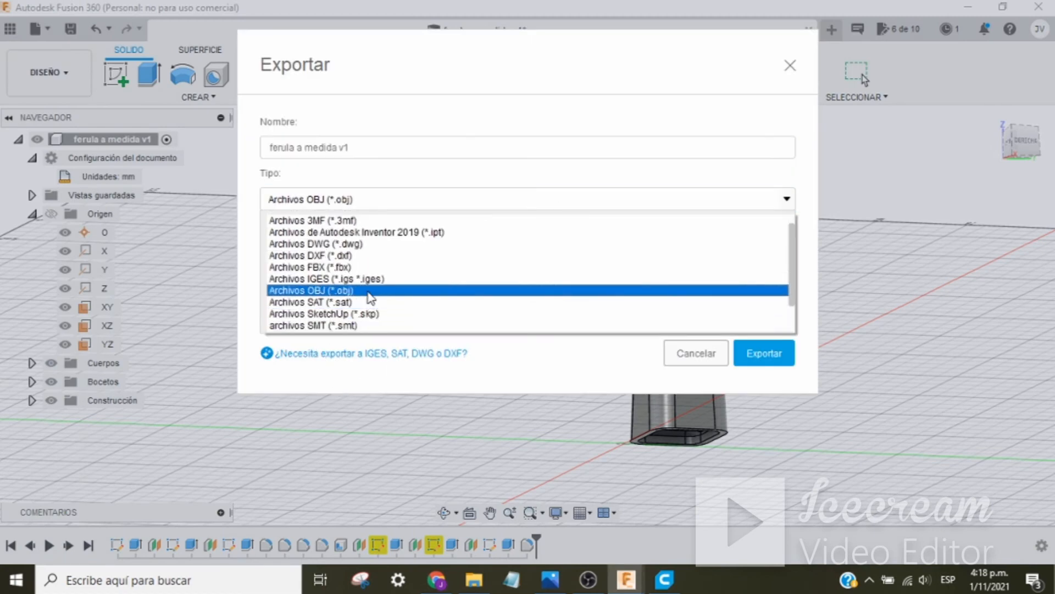
left_click(792, 71)
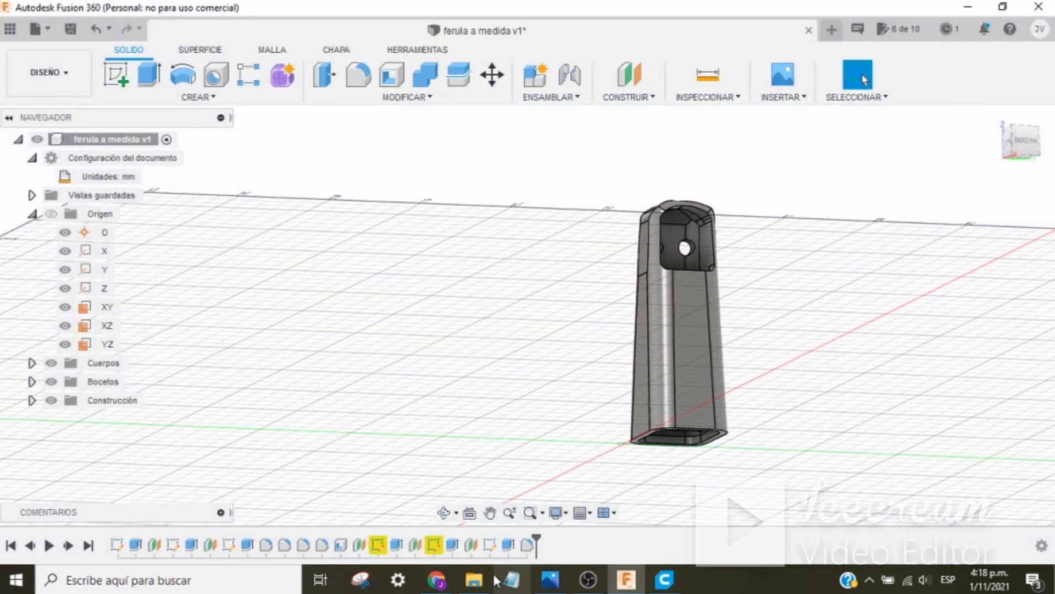
Switch to Ultimaker Cura, show the splint in the preparation stage, and inspect it on the build plate from several sides
left_click(663, 582)
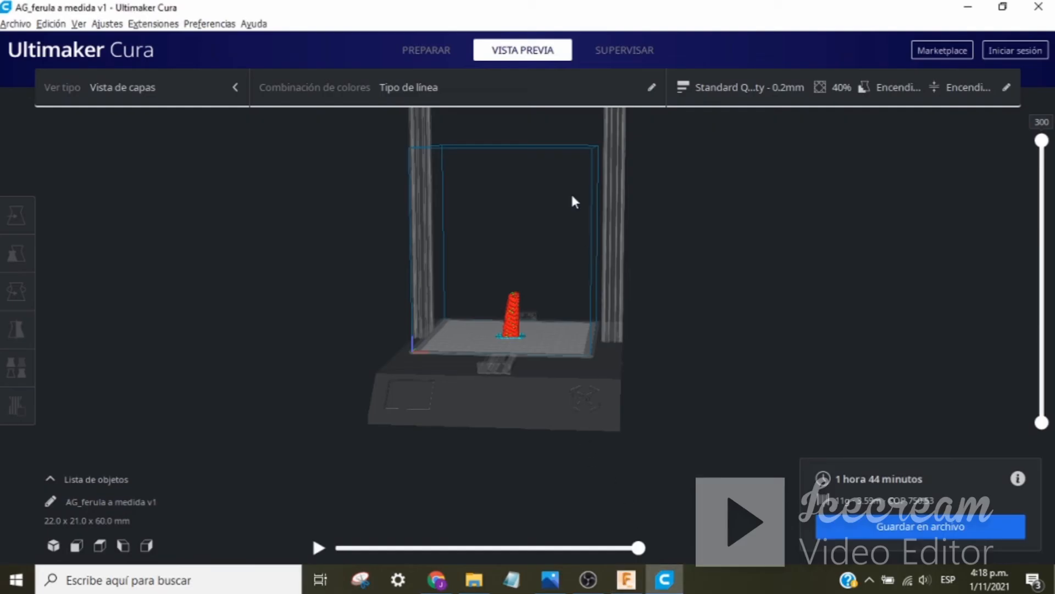
left_click(434, 50)
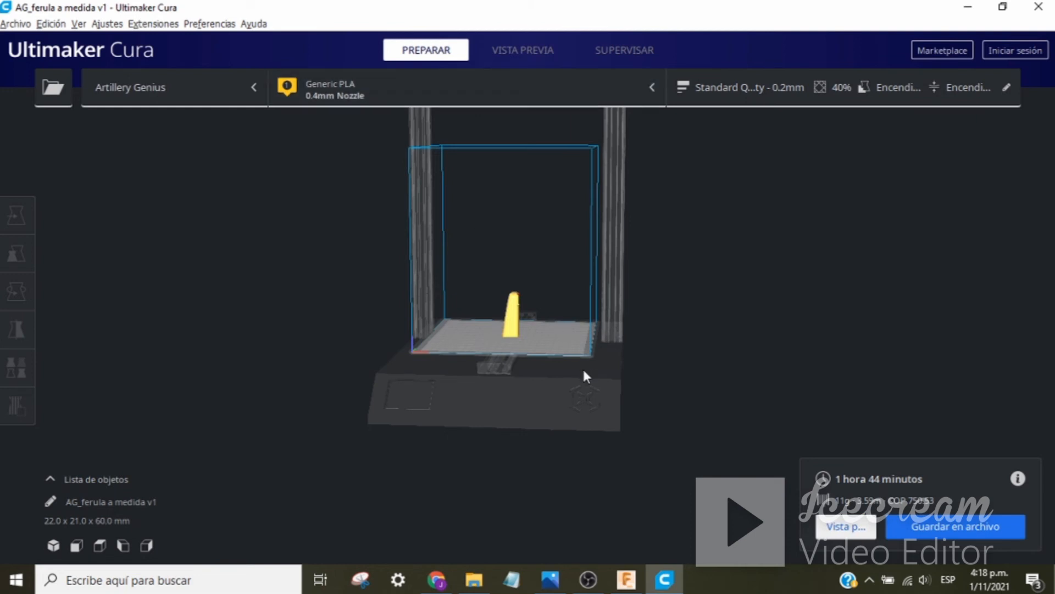
scroll(588, 385, "down", 3)
scroll(589, 384, "up", 5)
scroll(587, 382, "up", 3)
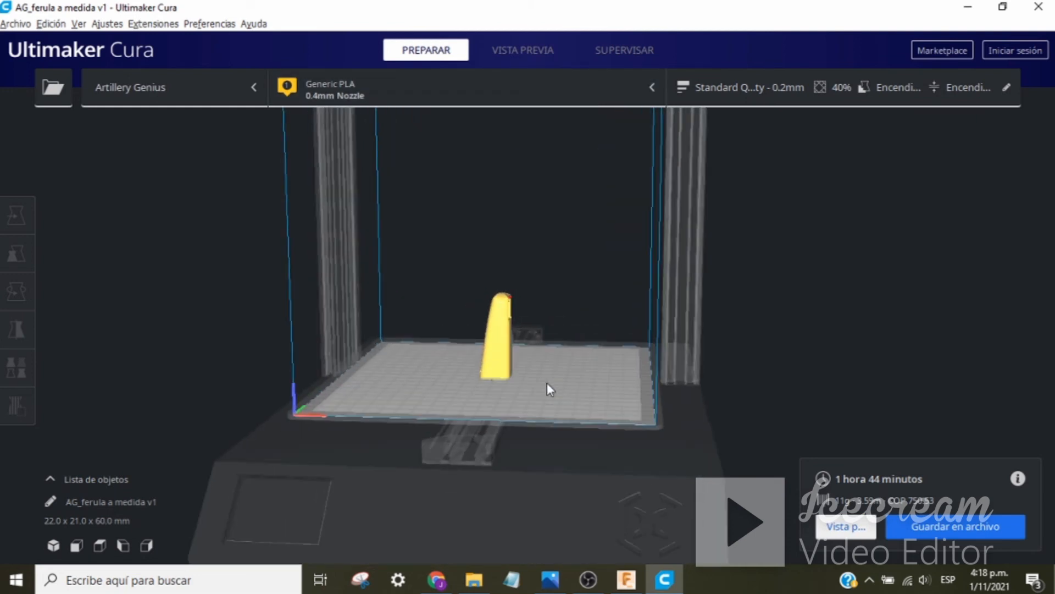
middle_click_drag(600, 391, 622, 407)
scroll(639, 413, "up", 4)
scroll(639, 414, "down", 3)
right_click_drag(624, 407, 466, 399)
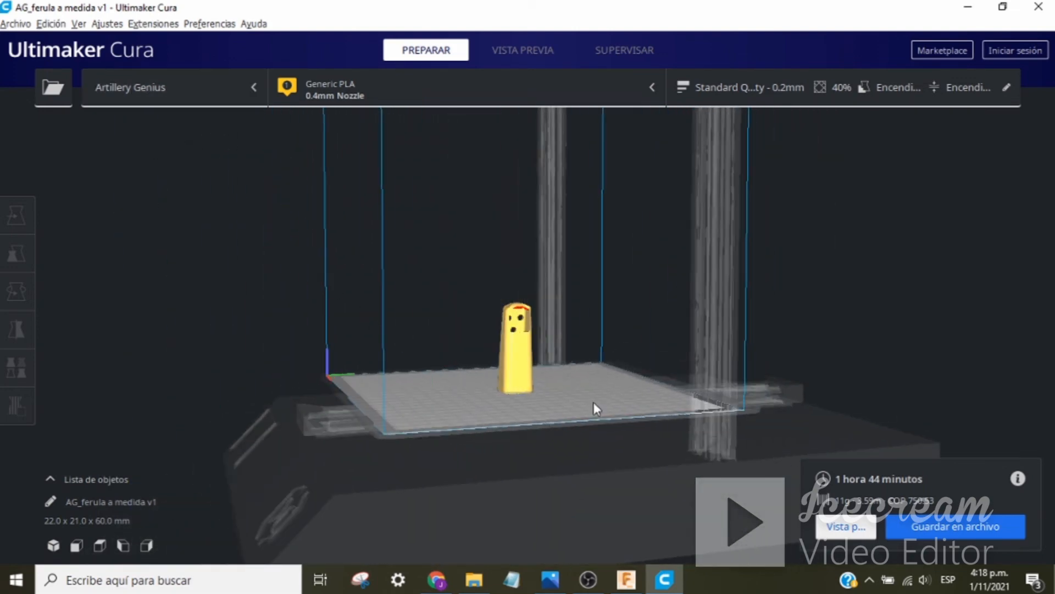
mouse_move(594, 407)
right_mouse_down()
mouse_move(433, 417)
mouse_move(666, 393)
mouse_move(852, 391)
mouse_move(583, 418)
mouse_move(678, 440)
mouse_move(601, 396)
right_mouse_up()
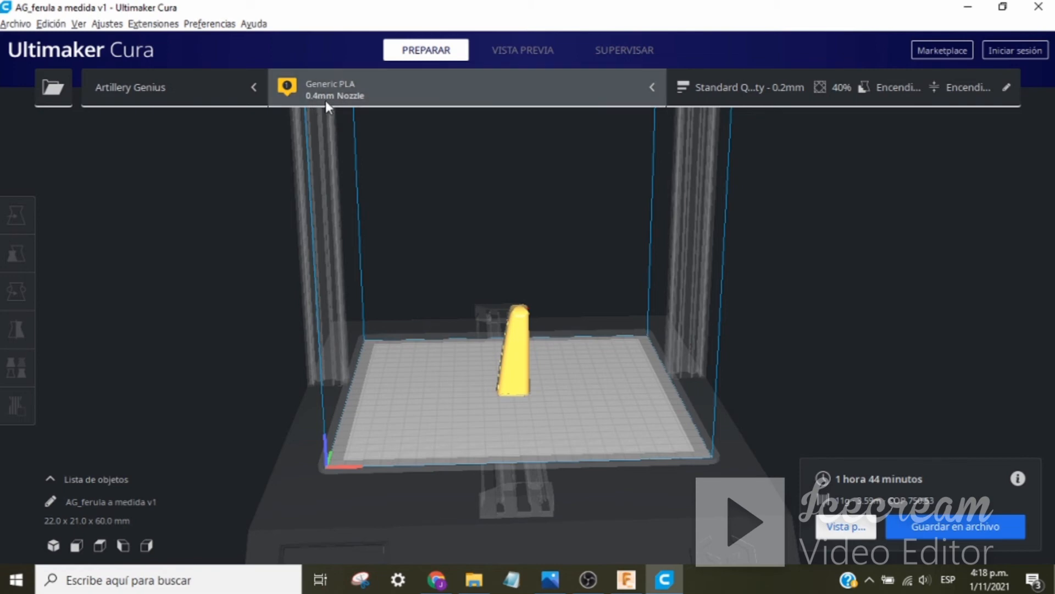
right_click_drag(683, 382, 659, 379)
Open the print settings and review the layer height and line widths in the quality category
left_click(793, 91)
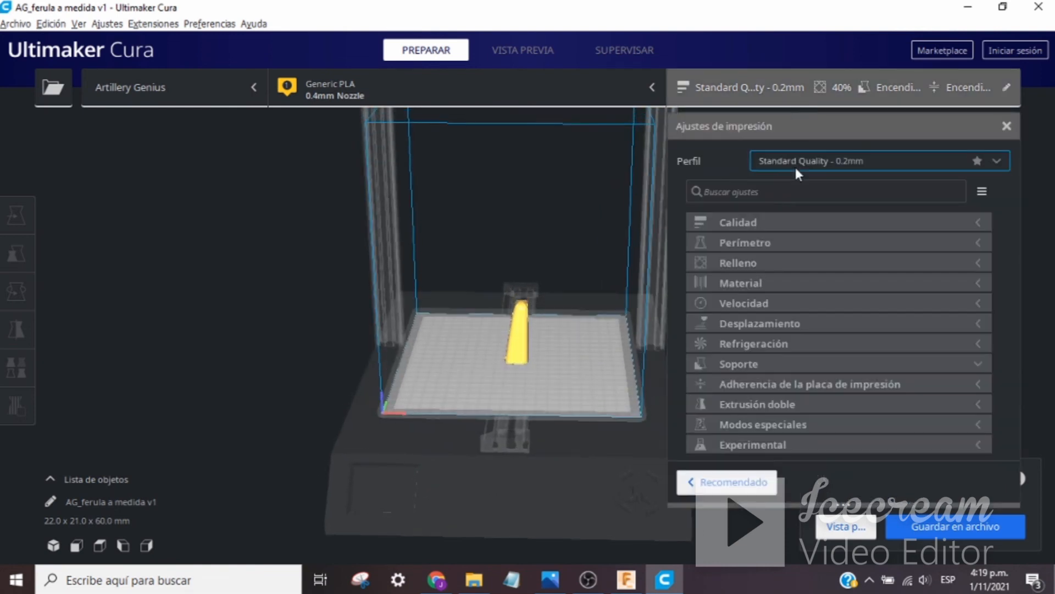
left_click(822, 222)
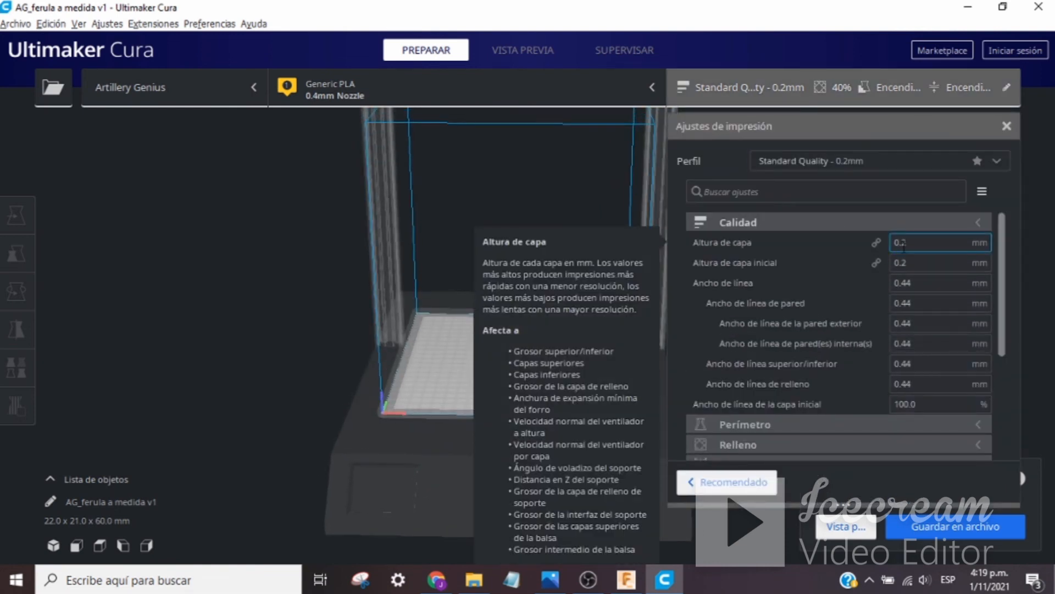
left_click(866, 219)
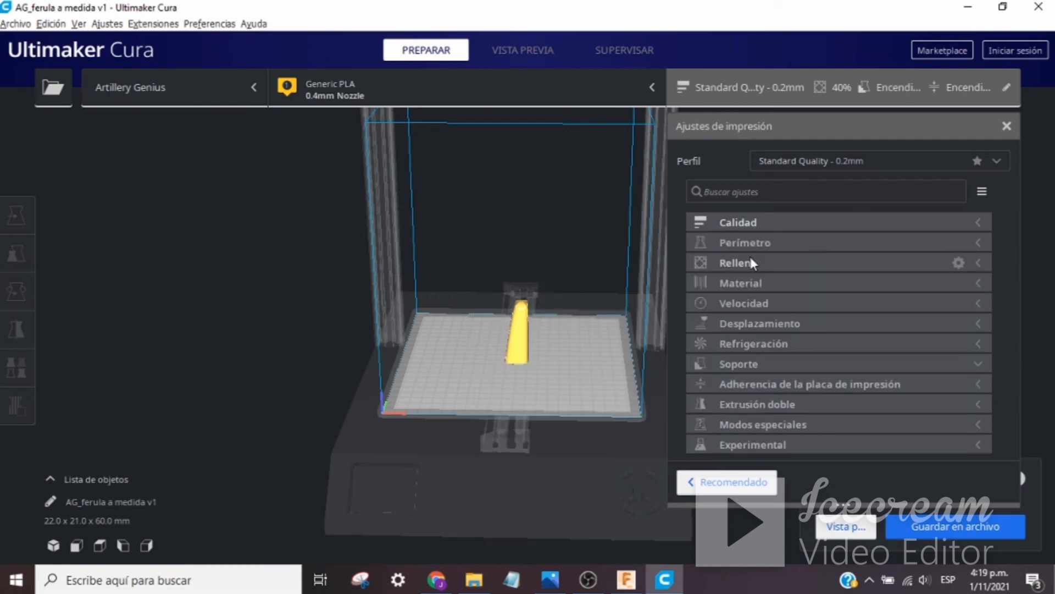
Review the infill density and pattern settings while inspecting the splint on the build plate from different angles
left_click(781, 263)
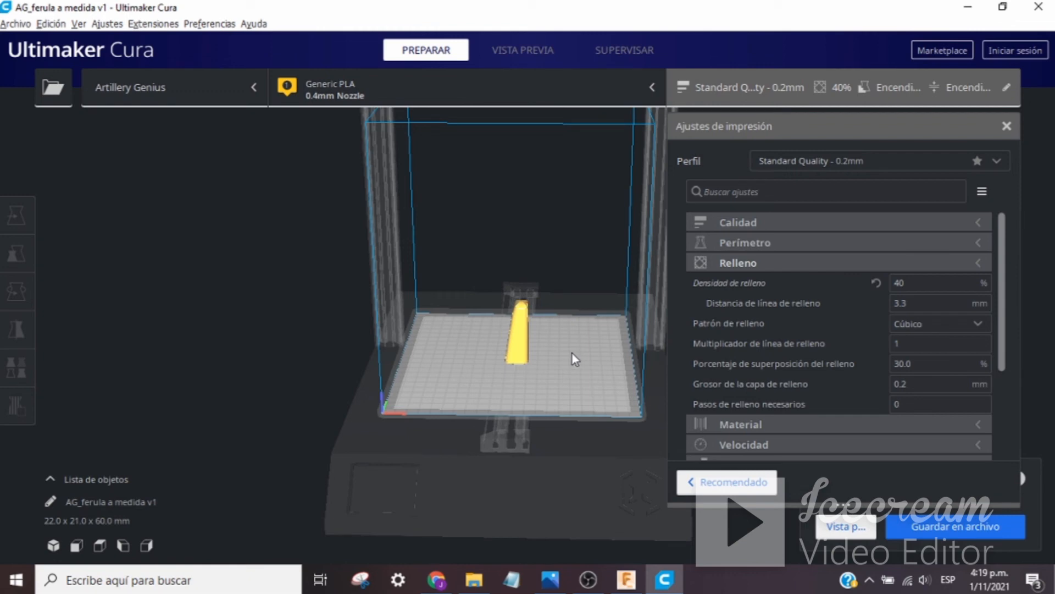
right_click_drag(571, 353, 517, 358)
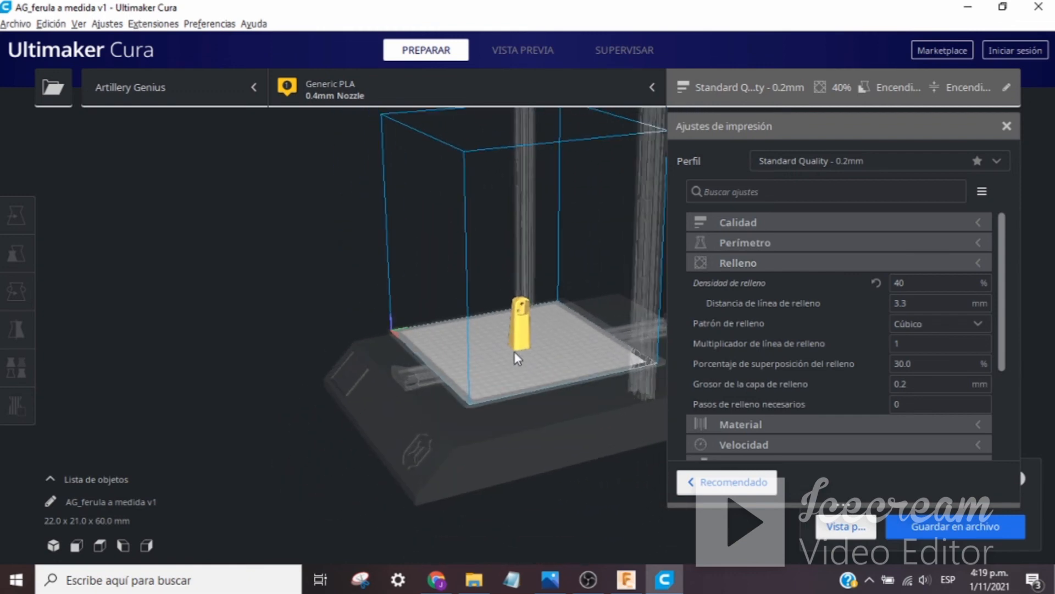
scroll(514, 352, "up", 4)
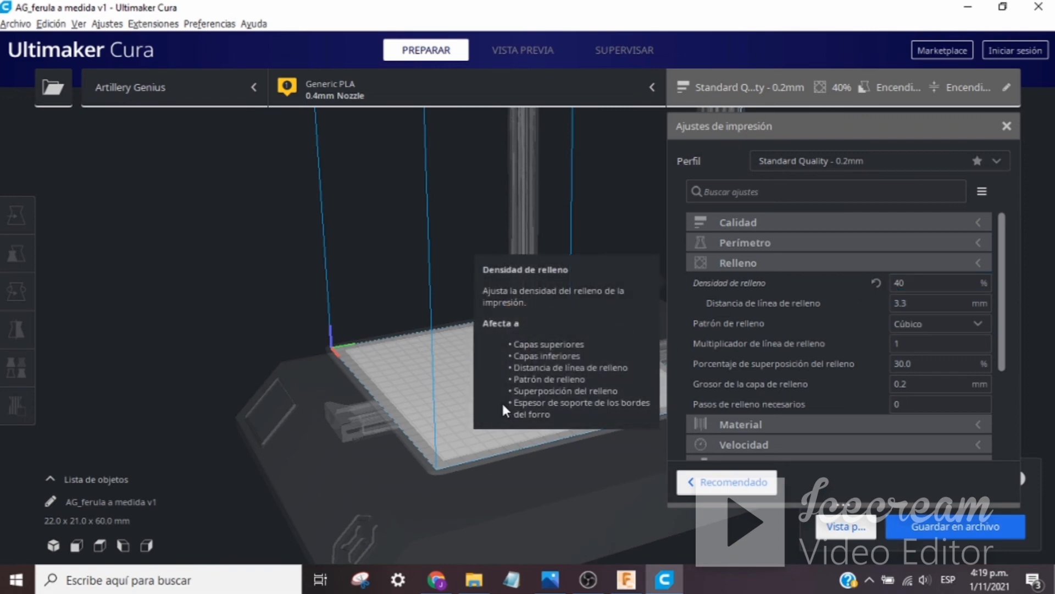
right_click_drag(502, 404, 640, 382)
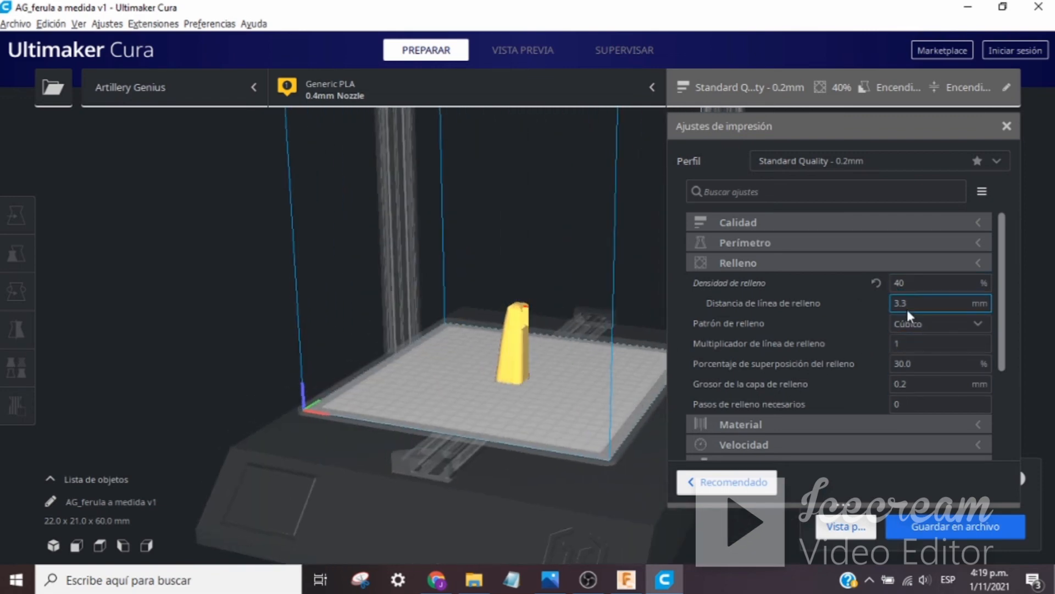
mouse_move(927, 328)
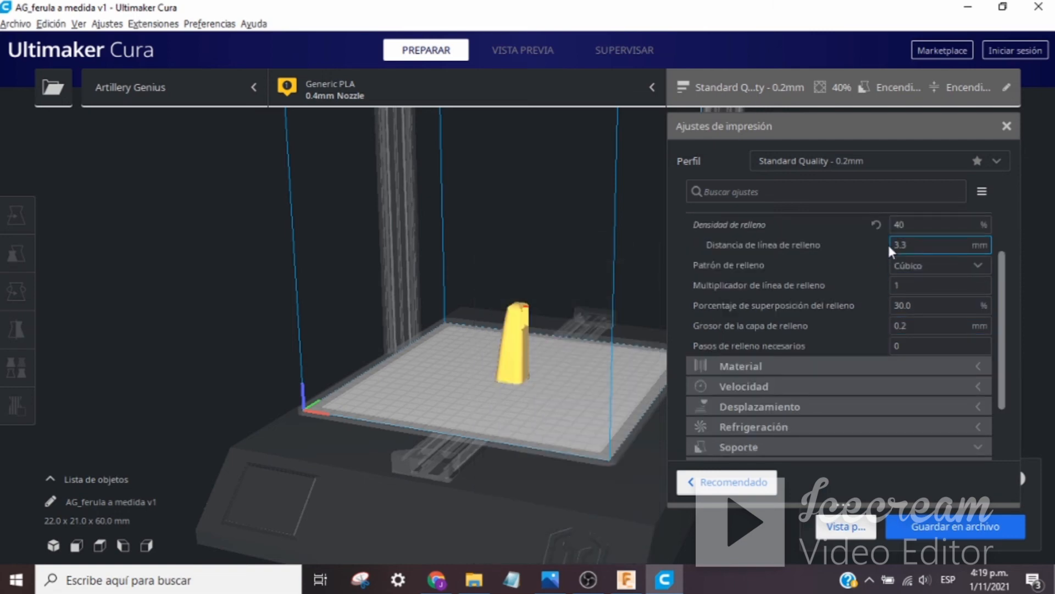
left_click(857, 263)
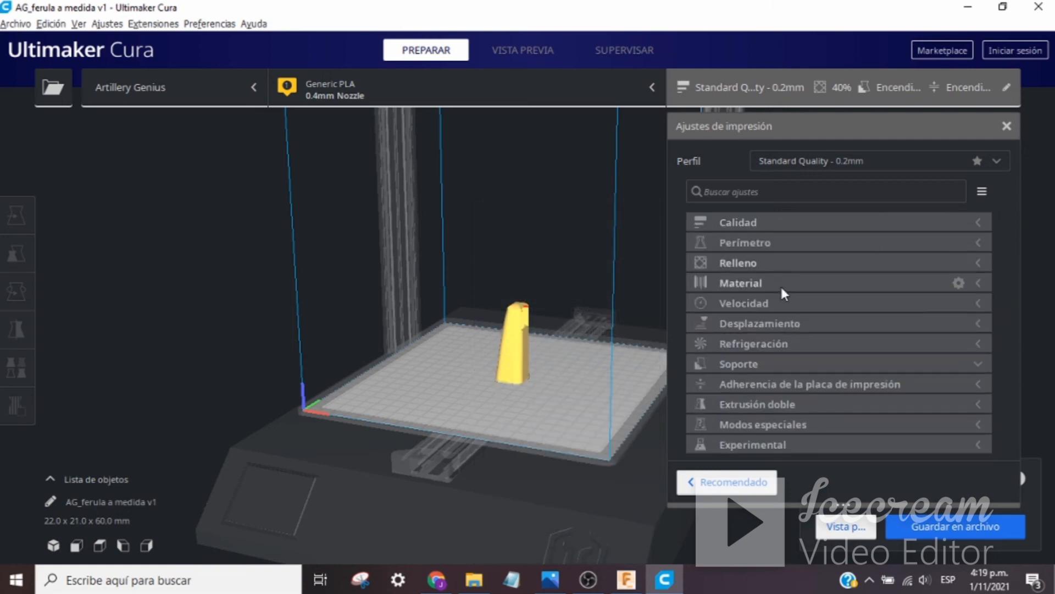
Review the nozzle and build plate temperatures in the material settings, and the print, wall and travel speeds in the speed settings
left_click(784, 291)
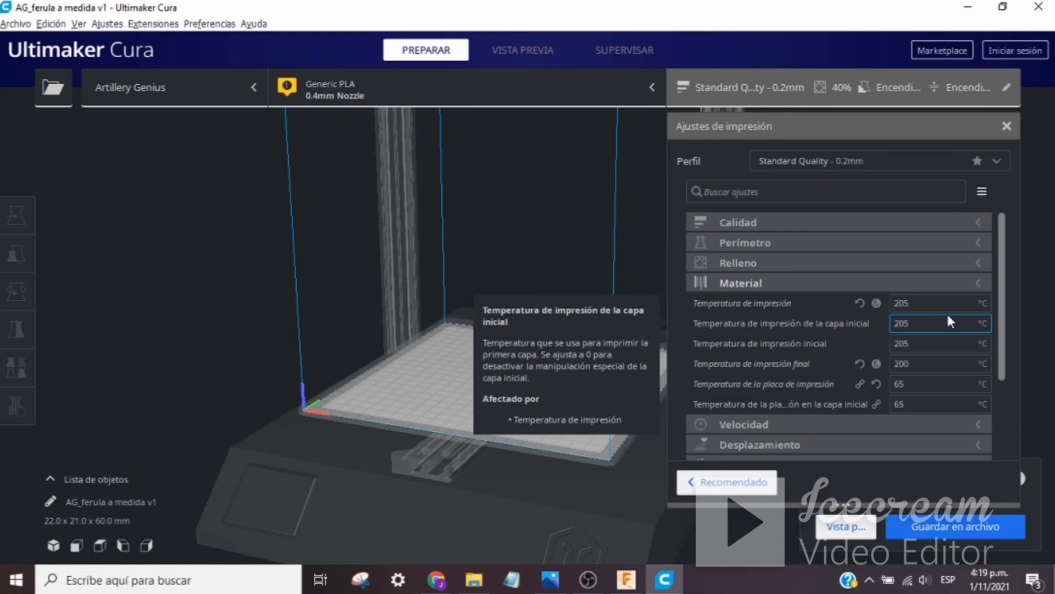
left_click(860, 278)
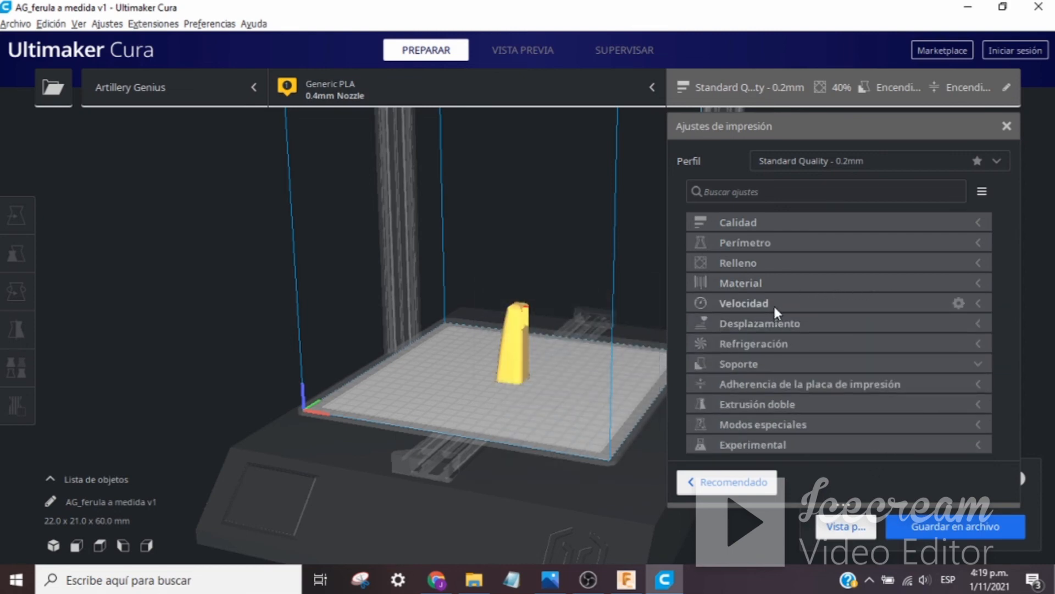
left_click(773, 305)
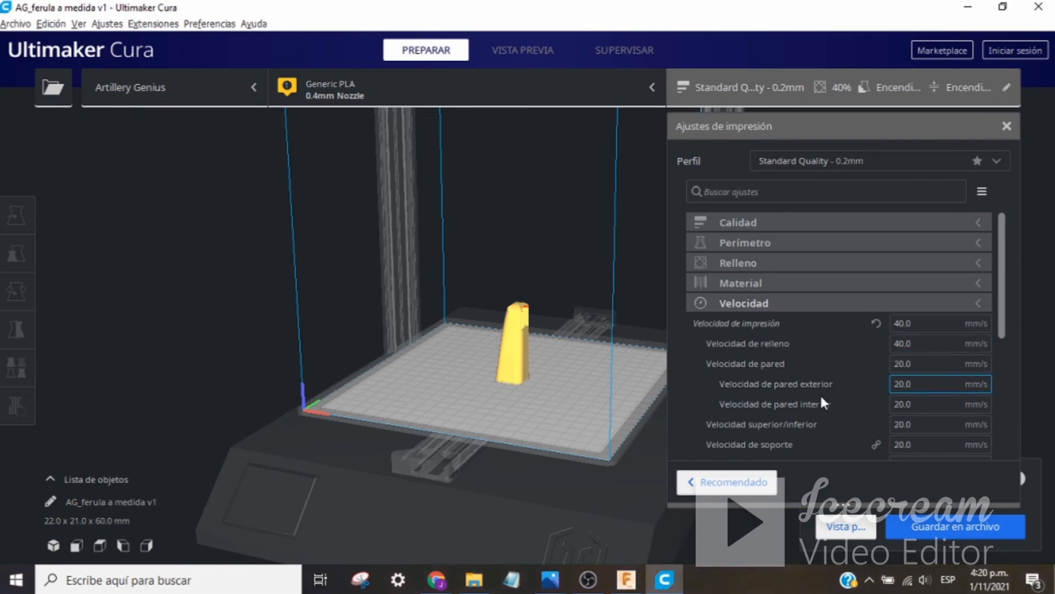
scroll(820, 393, "down", 3)
scroll(842, 315, "up", 2)
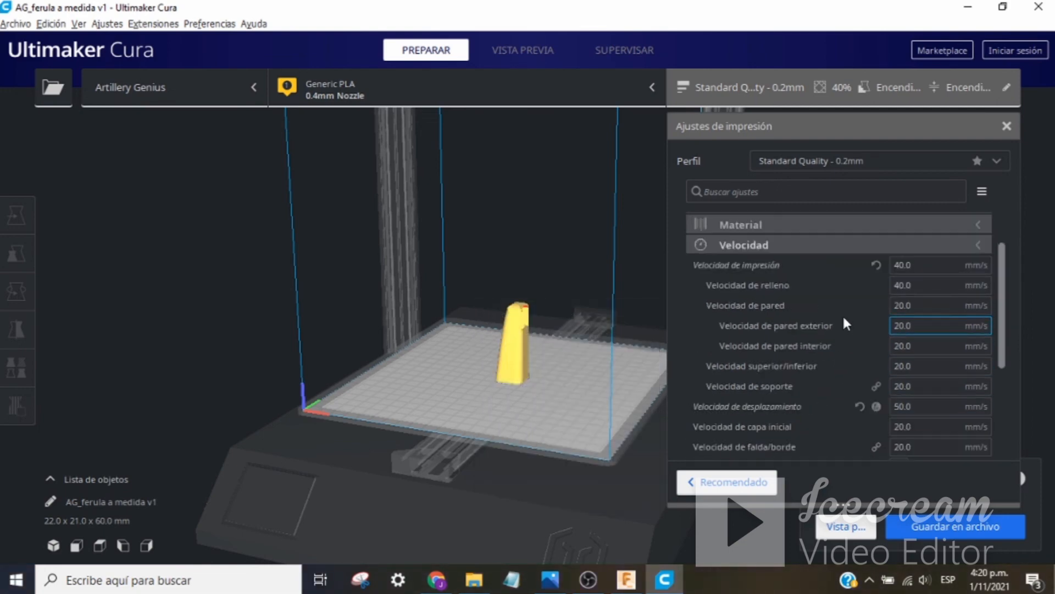
left_click(856, 245)
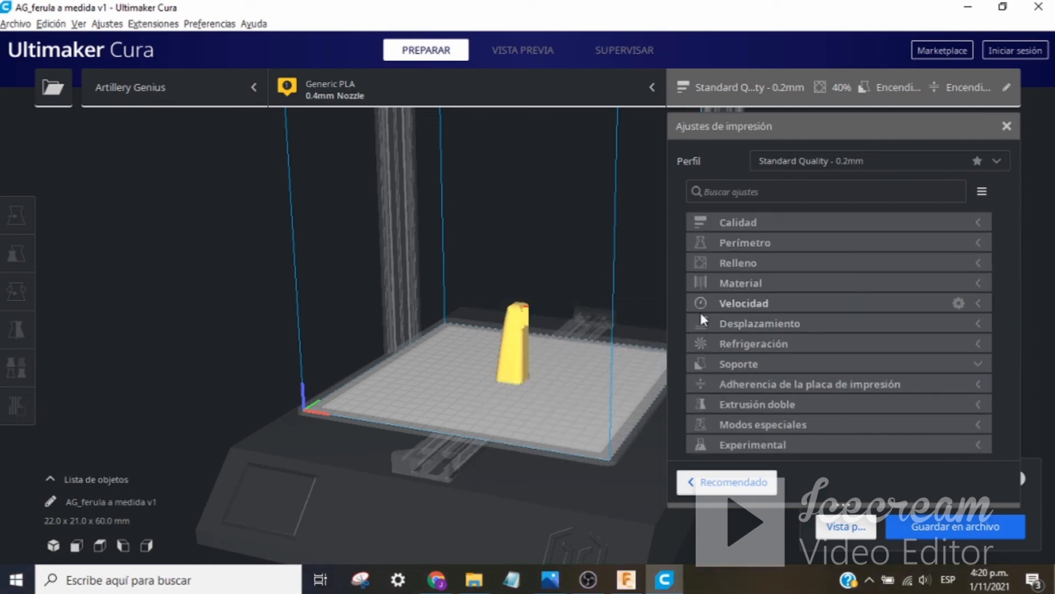
Review the retraction and Z-hop options in the travel settings, and the fan speeds in the cooling settings
left_click(809, 320)
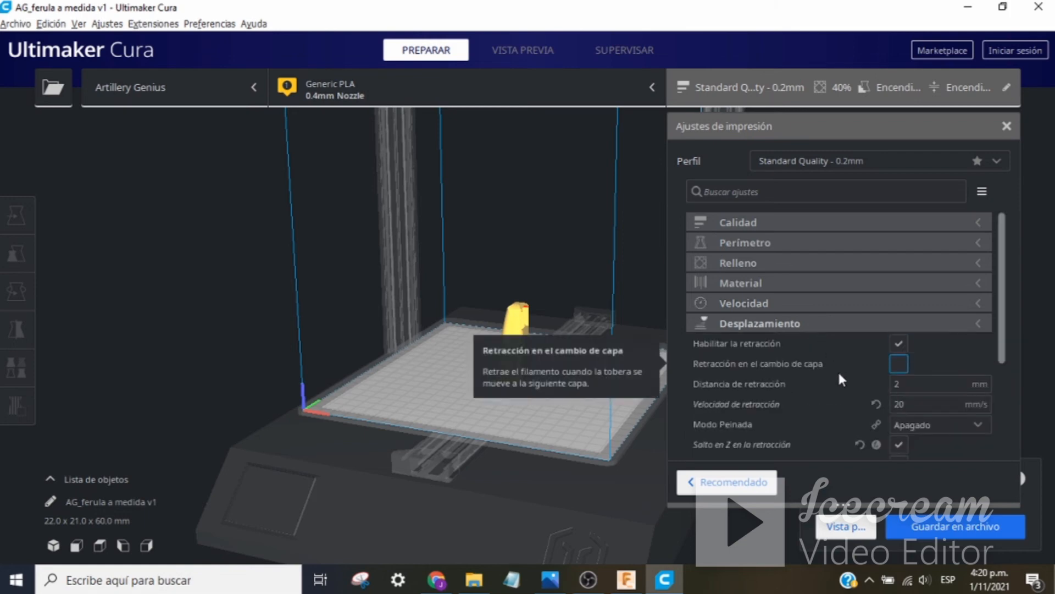
scroll(832, 370, "down", 3)
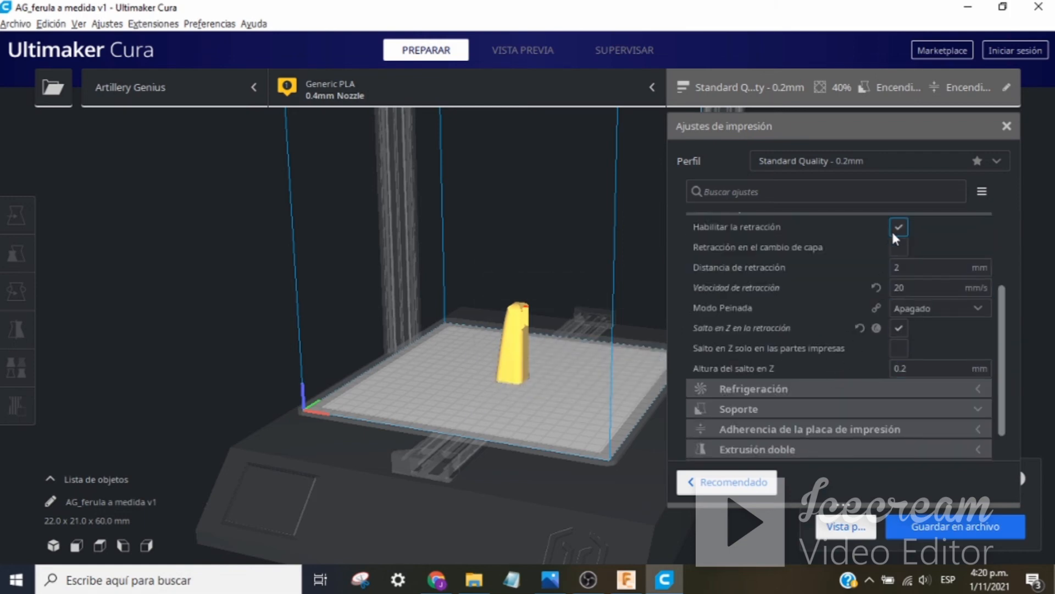
scroll(891, 229, "up", 2)
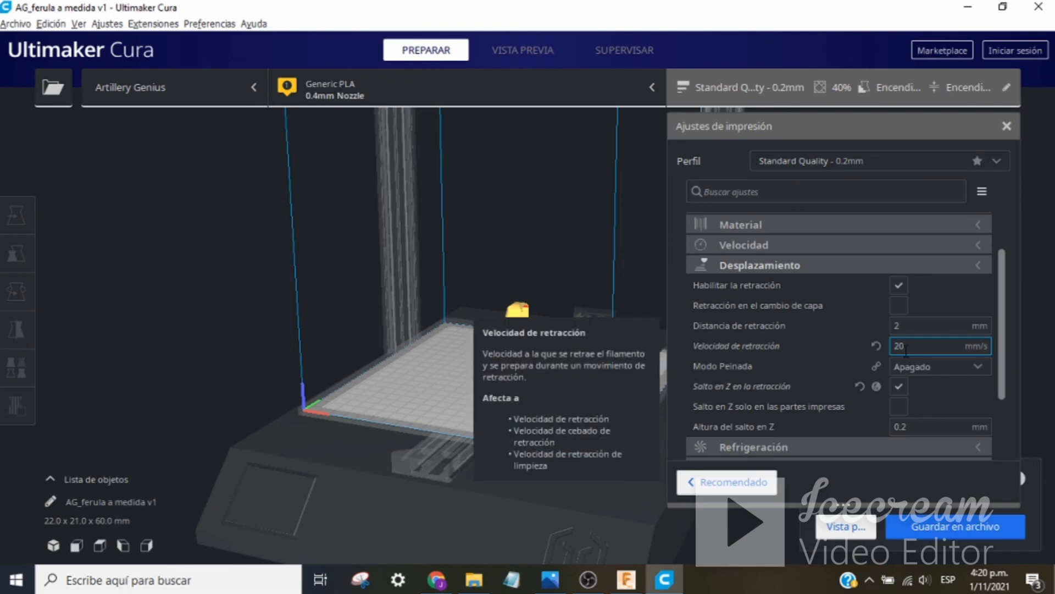
left_click(878, 269)
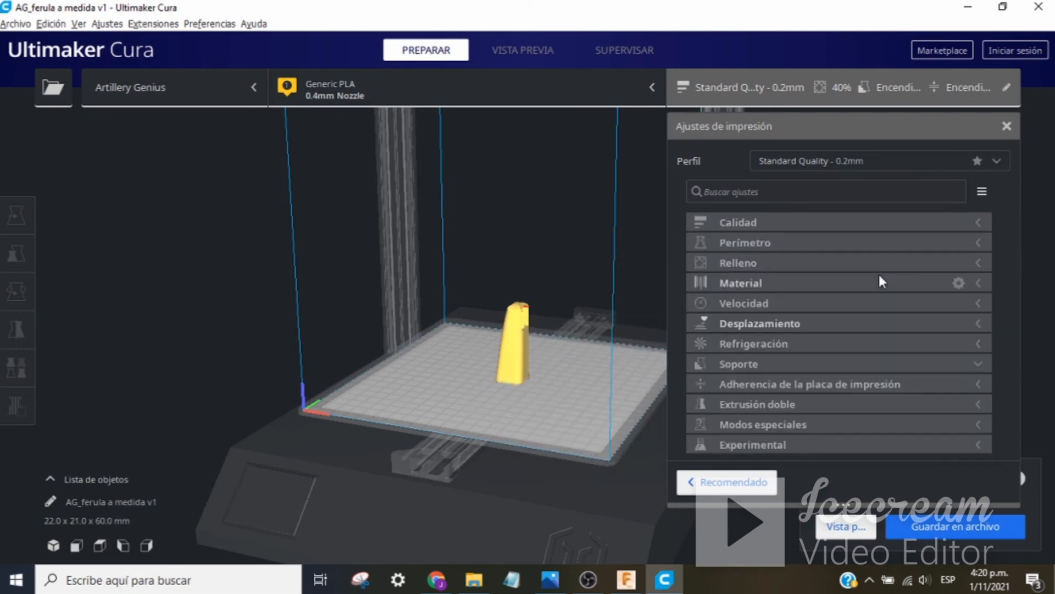
left_click(801, 342)
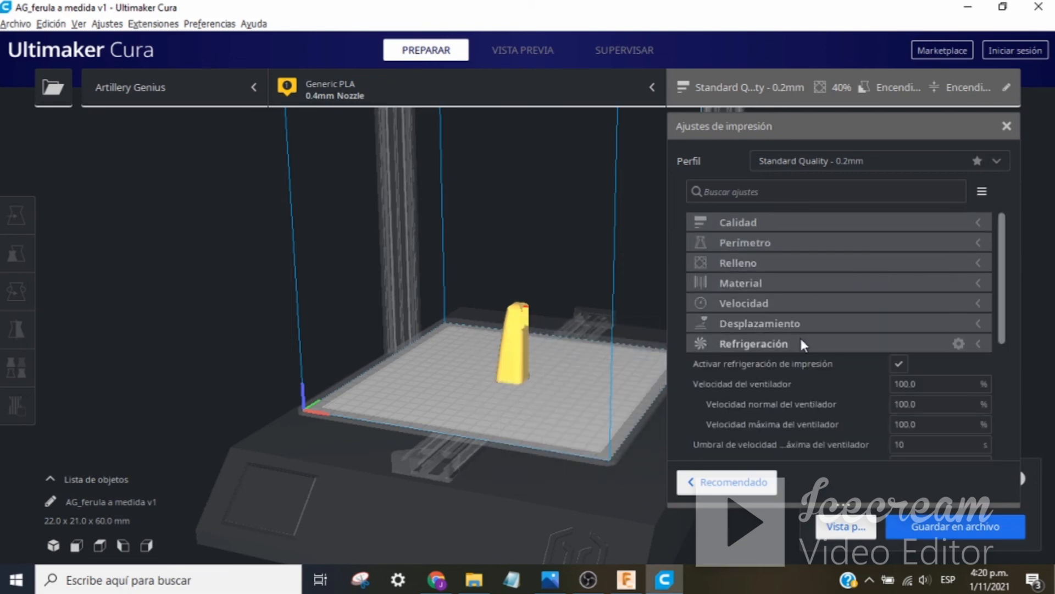
left_click(801, 342)
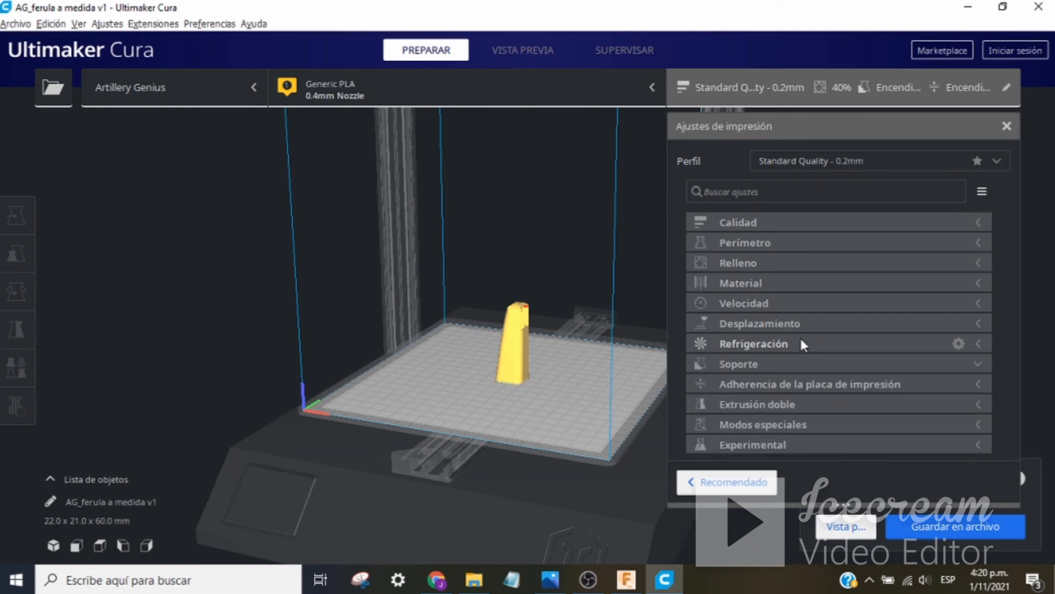
Review the support structure, placement, overhang angle, pattern, density and interface settings while inspecting the splint's holes from different angles
left_click(785, 364)
scroll(784, 362, "down", 3)
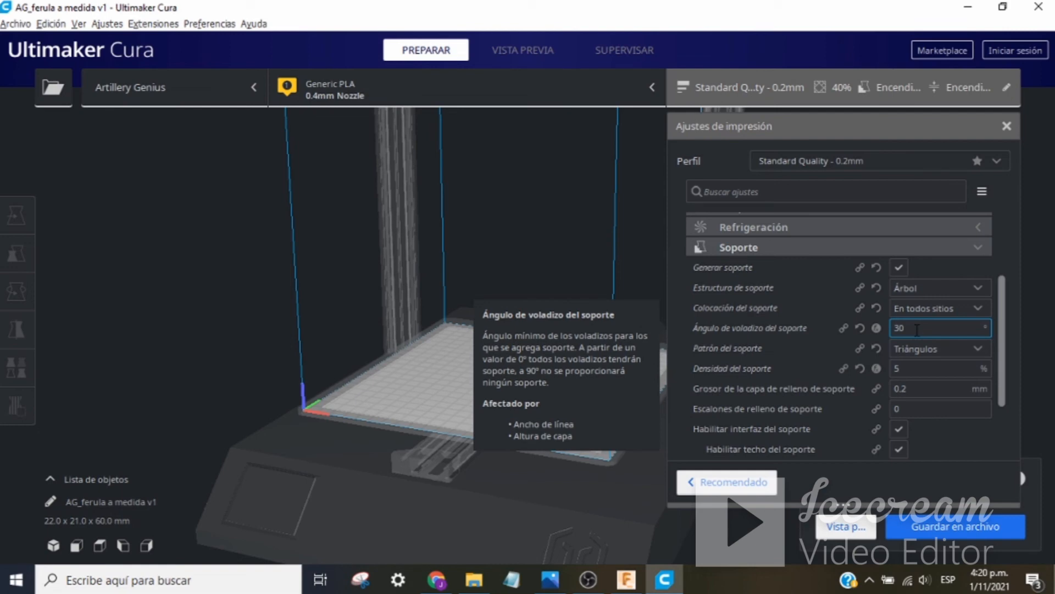
scroll(498, 377, "down", 3)
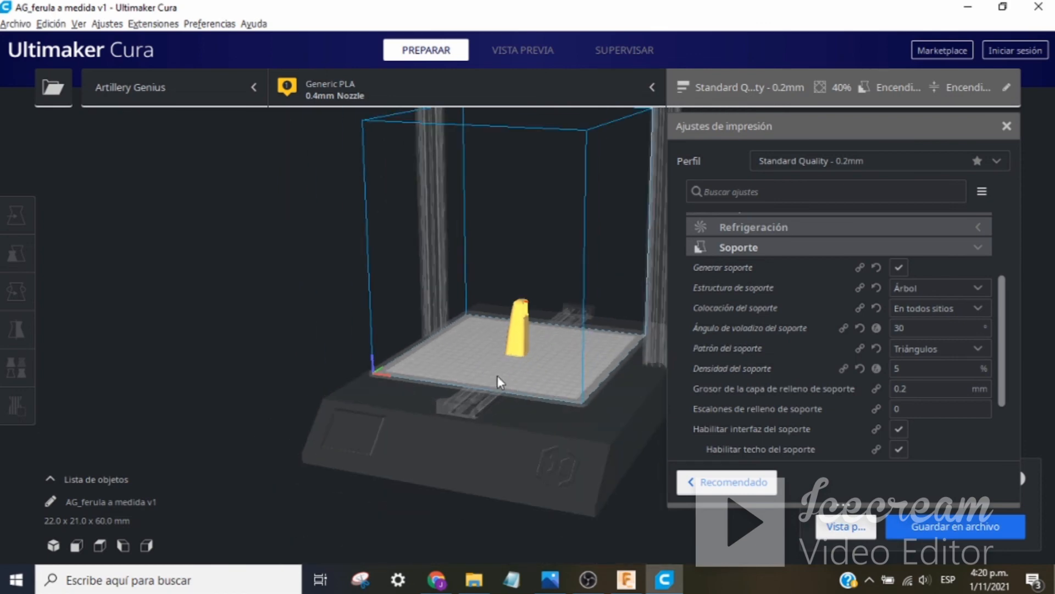
scroll(497, 374, "up", 5)
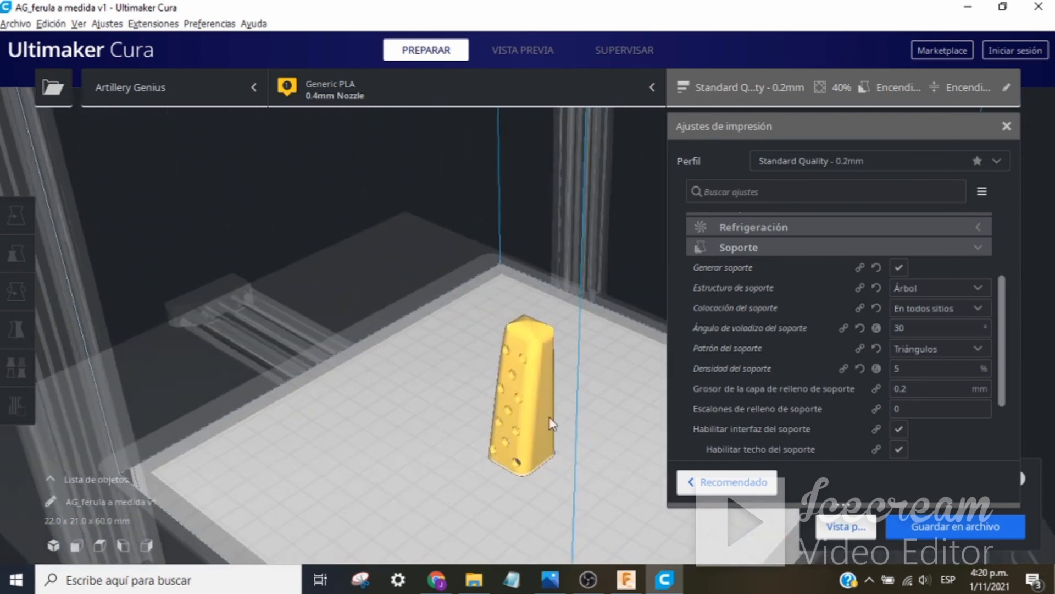
right_click_drag(553, 423, 621, 419)
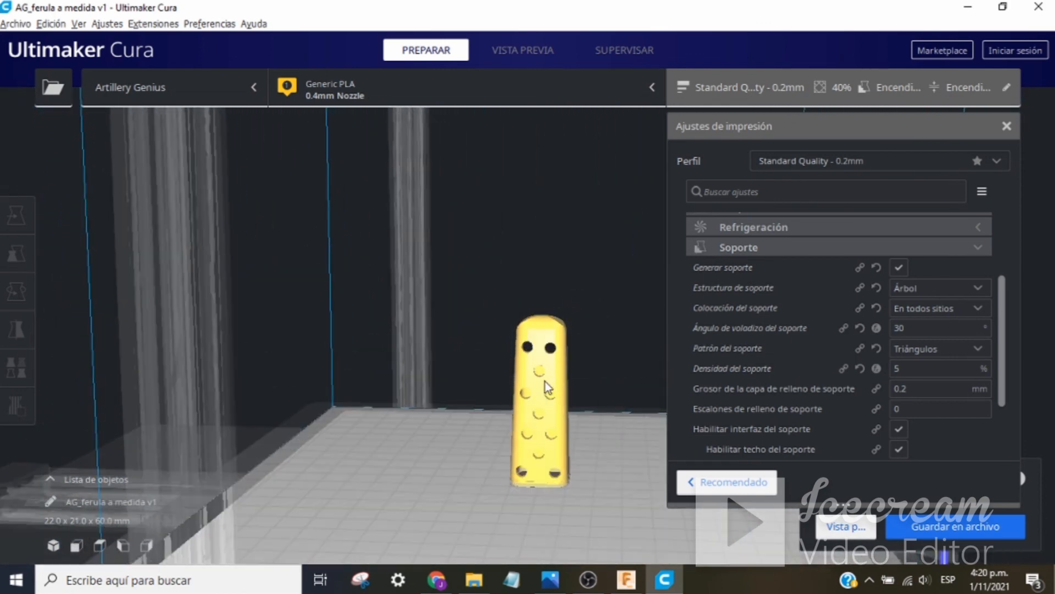
right_click_drag(595, 466, 431, 462)
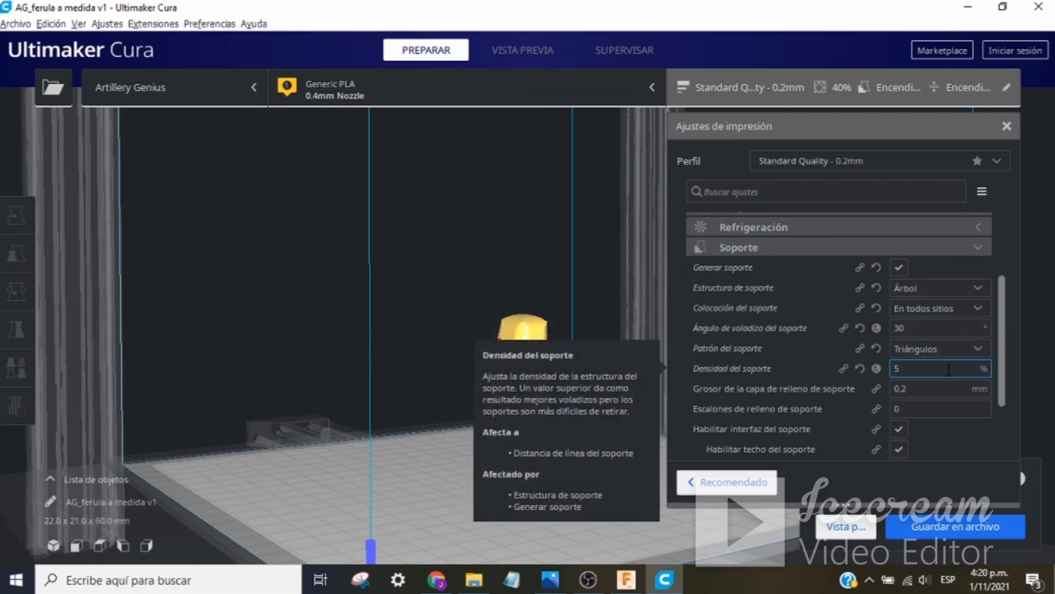
scroll(949, 369, "down", 2)
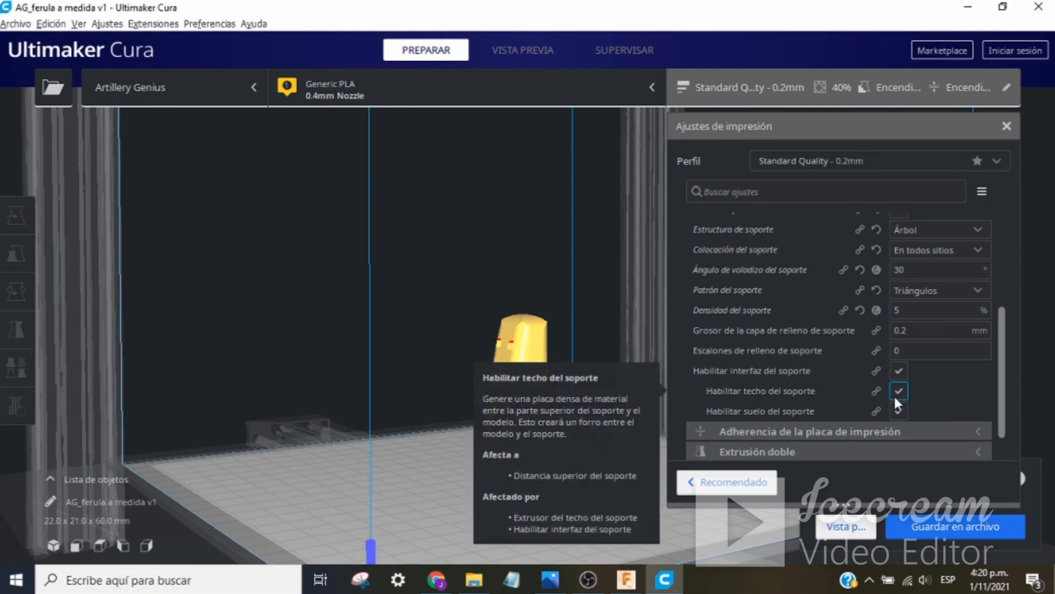
scroll(894, 396, "up", 2)
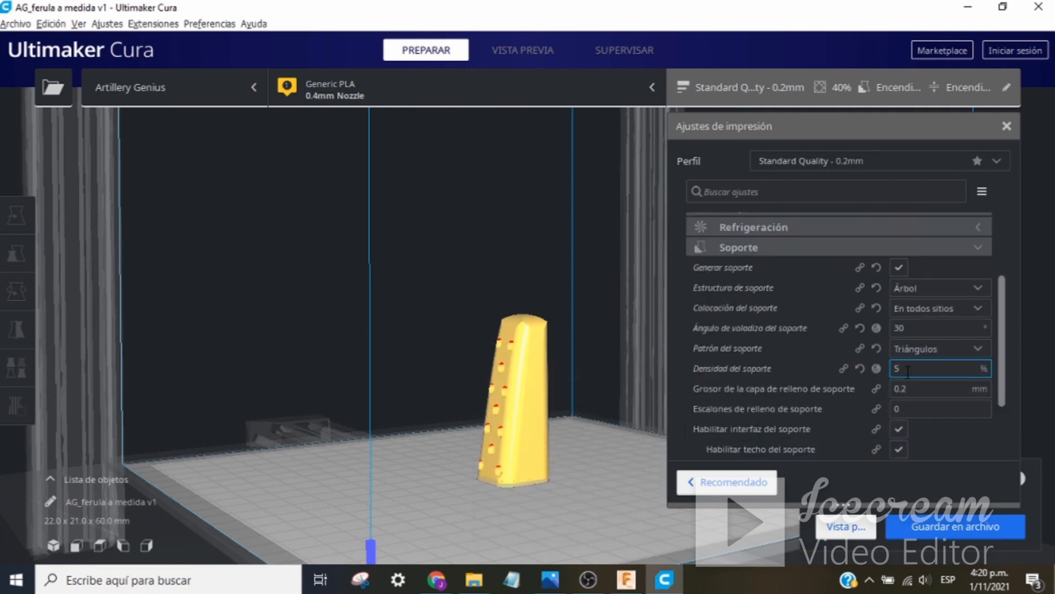
left_click(876, 246)
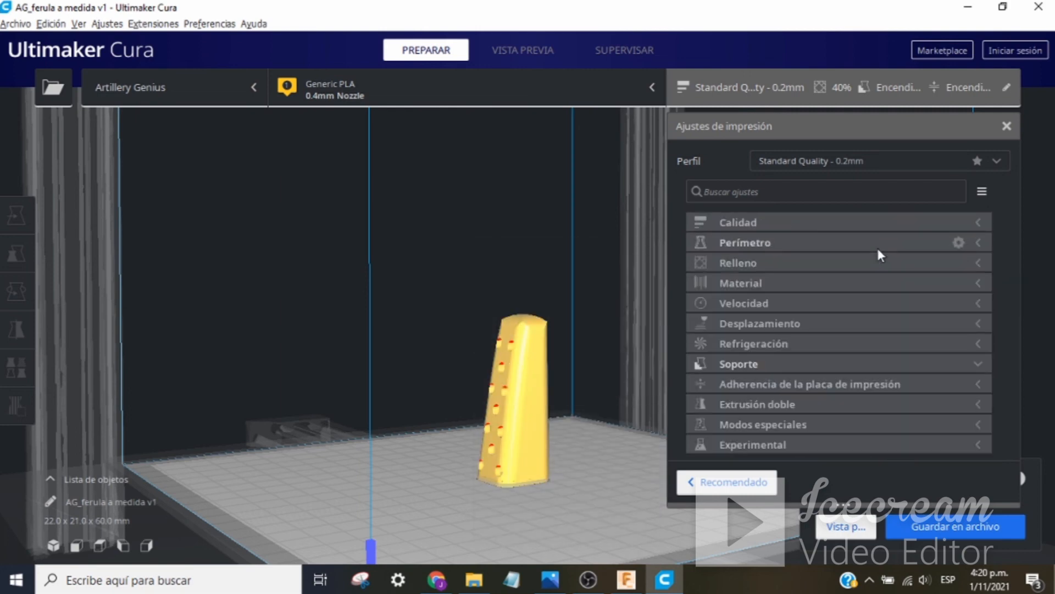
Review the build plate adhesion type and brim settings, then close the print settings
left_click(828, 379)
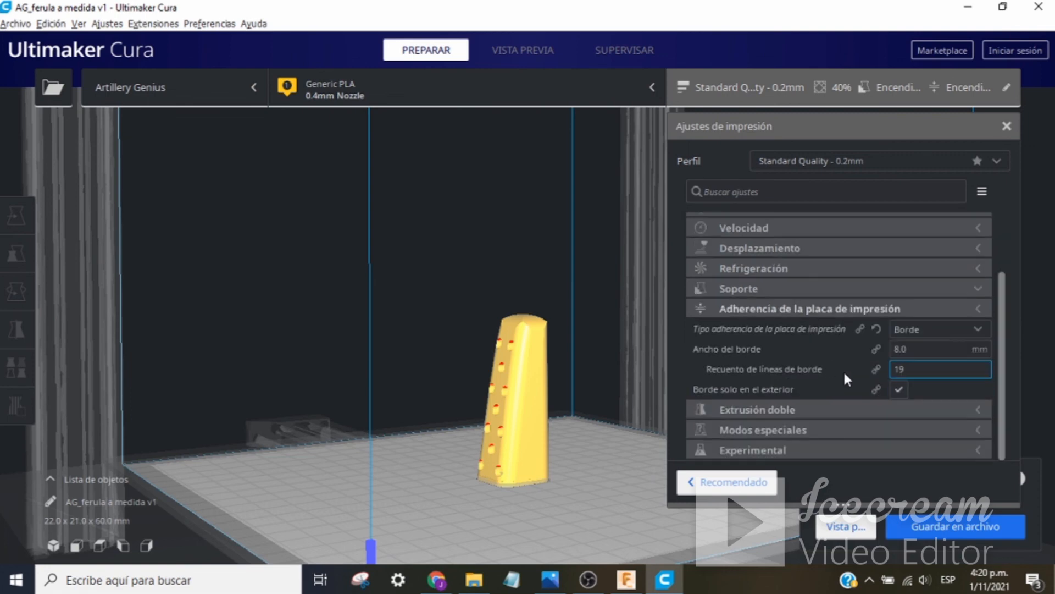
left_click(923, 328)
left_click(922, 325)
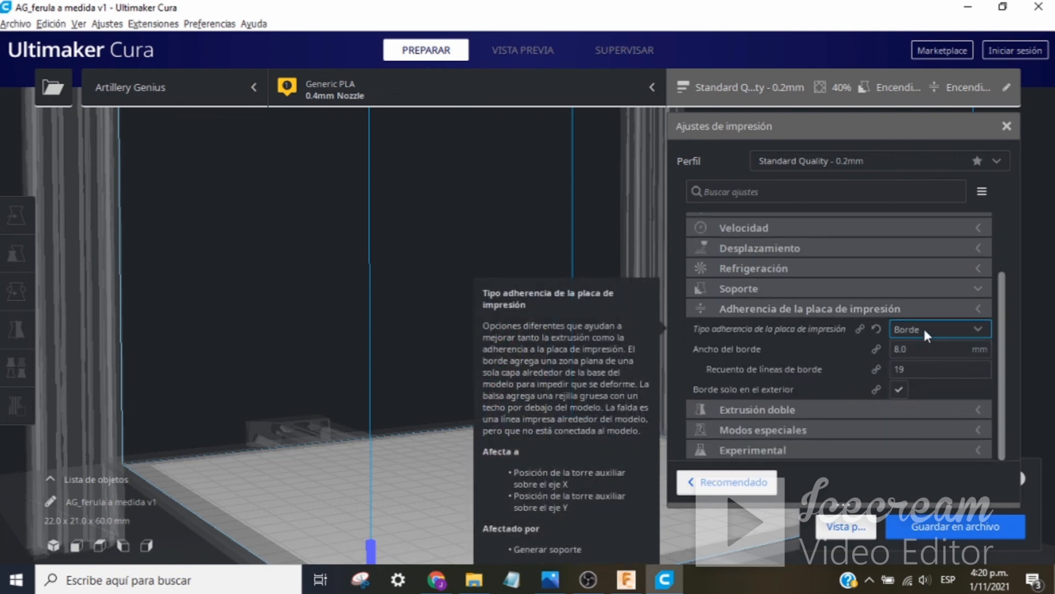
left_click(924, 310)
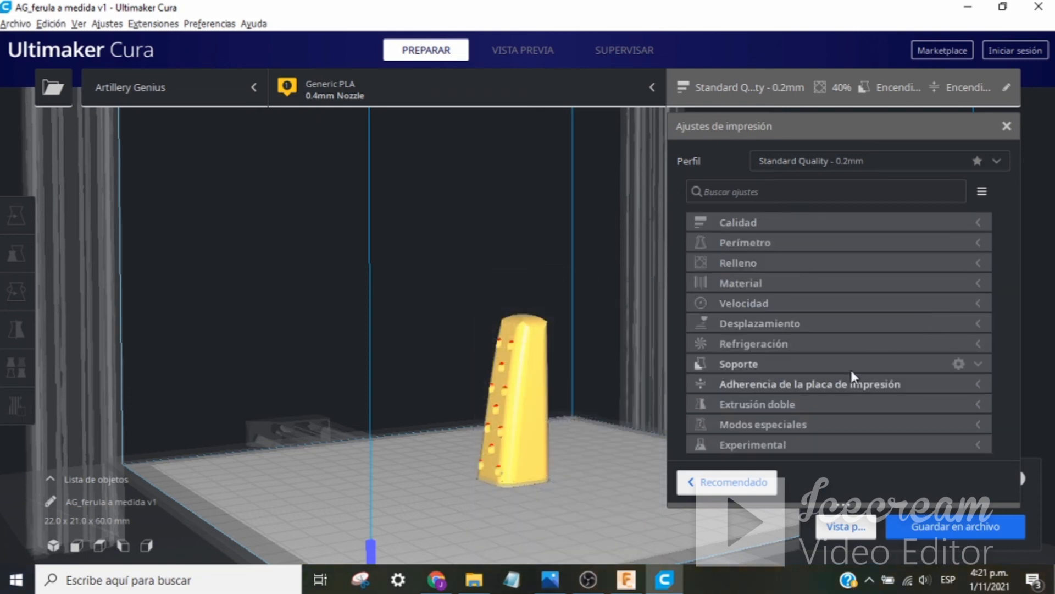
left_click(809, 93)
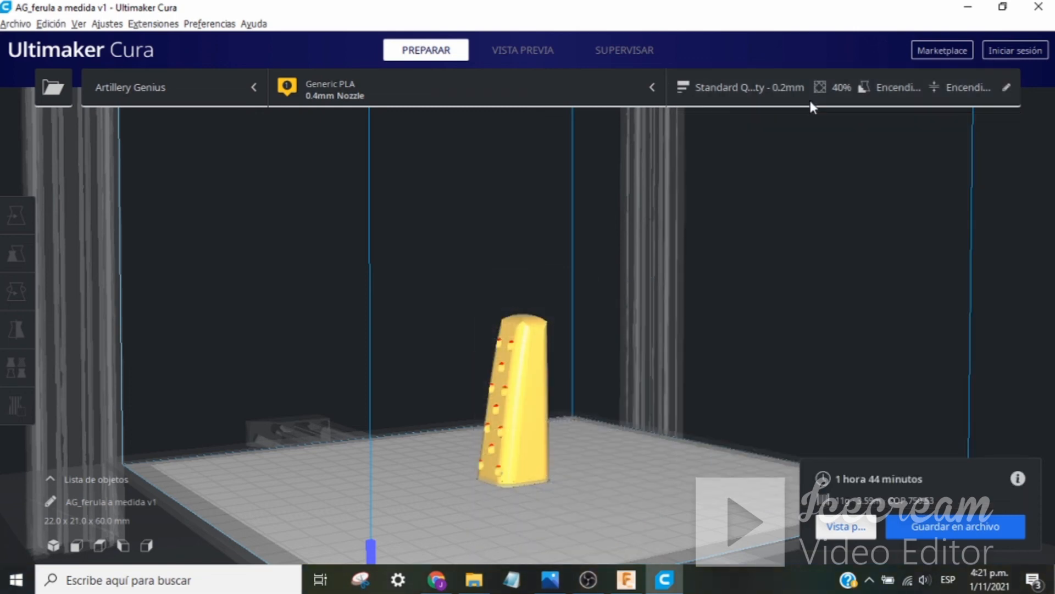
Switch to the sliced layer preview and examine the splint's perforated side with its brim
scroll(710, 269, "up", 3)
scroll(711, 278, "down", 5)
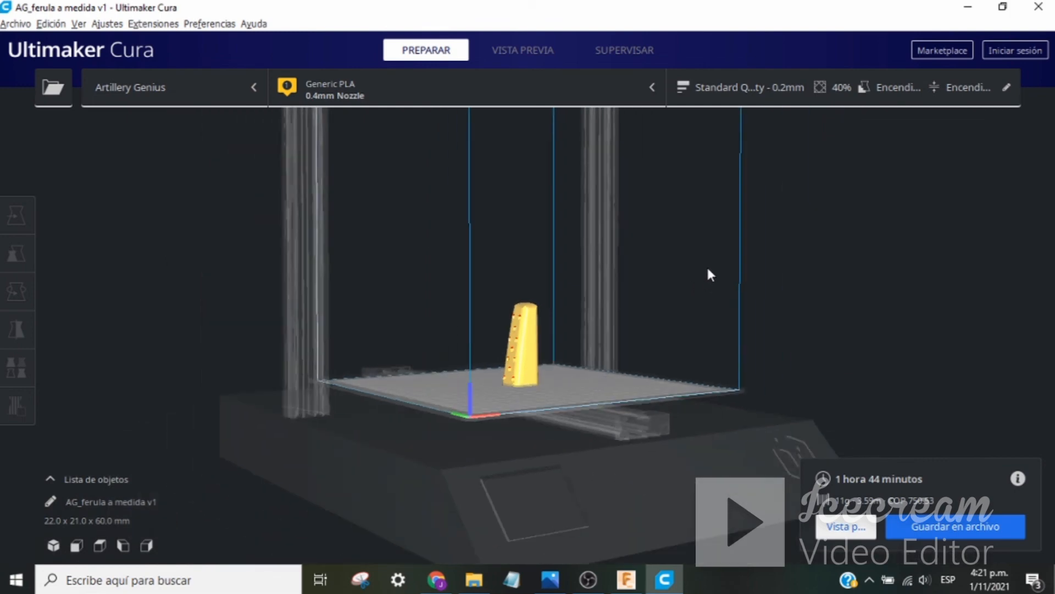
left_click(531, 52)
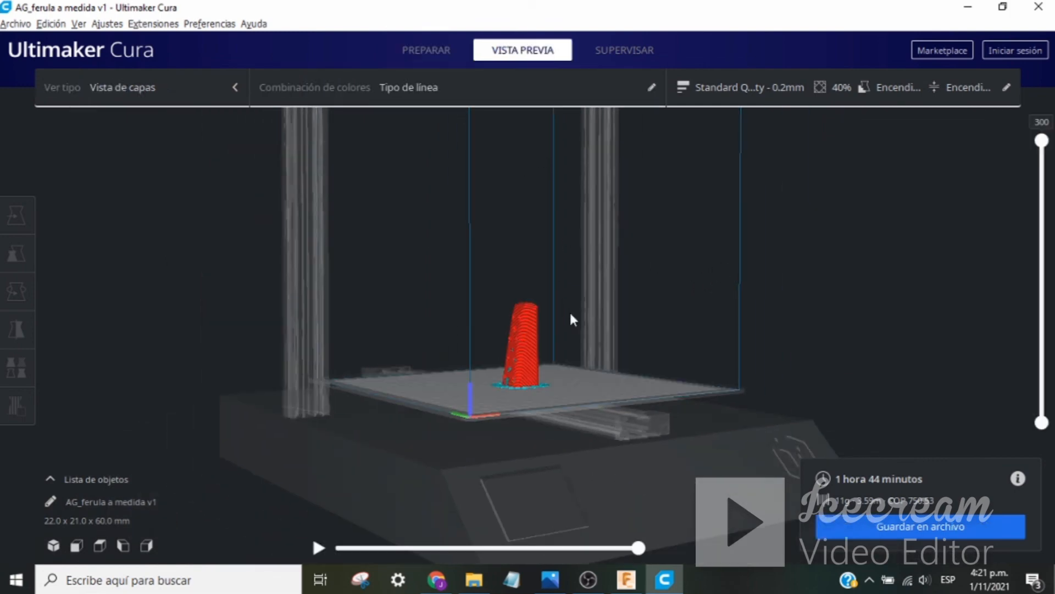
right_click_drag(687, 393, 786, 401)
scroll(549, 391, "down", 3)
scroll(549, 392, "up", 6)
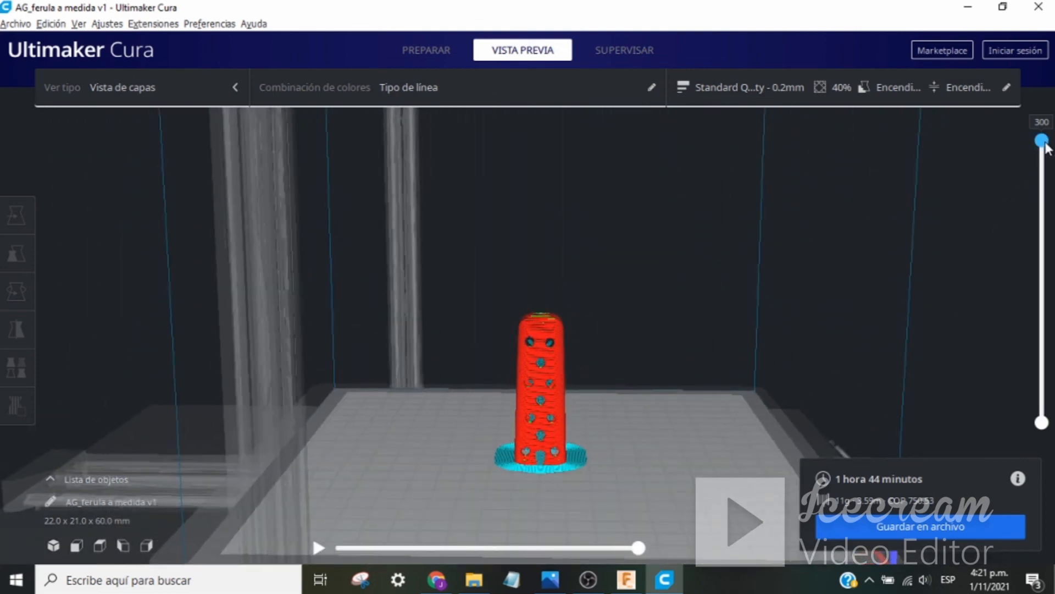
Lower the layer preview to layer 1 and step up through layers 8, 95 and 233 to 300, inspecting the splint's interior and supports
left_click_drag(1042, 141, 1030, 421)
right_click_drag(1030, 421, 674, 458)
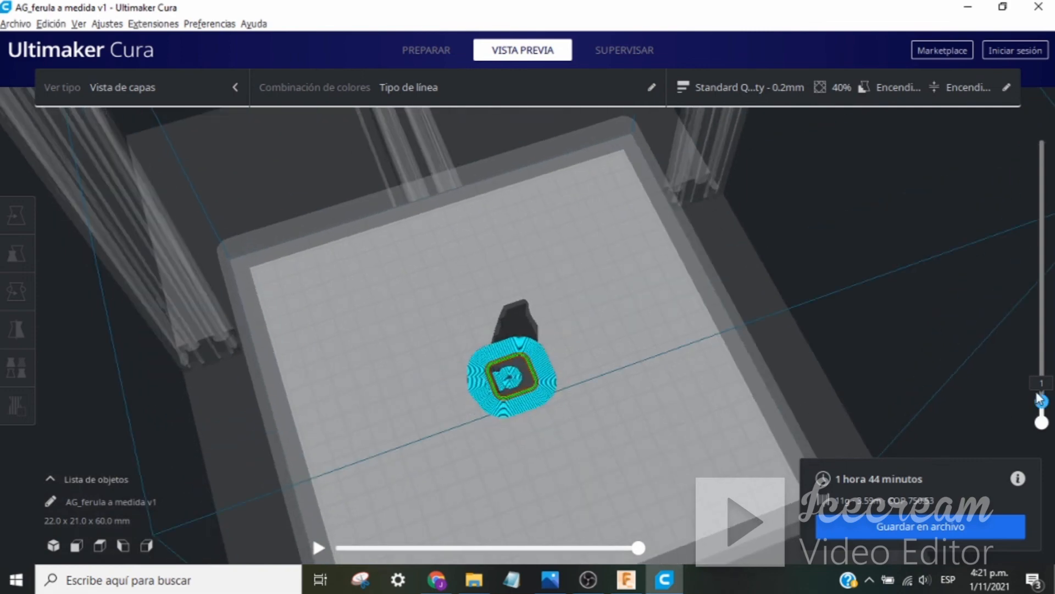
left_click_drag(1040, 401, 1041, 394)
right_click_drag(703, 412, 566, 393)
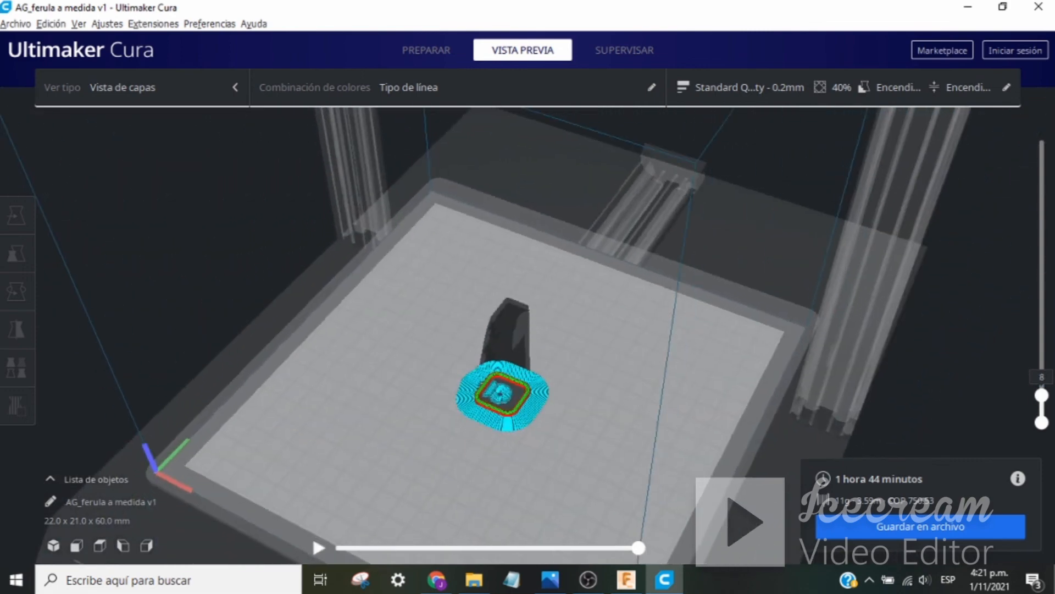
left_click_drag(1046, 397, 1042, 318)
right_click_drag(646, 305, 525, 337)
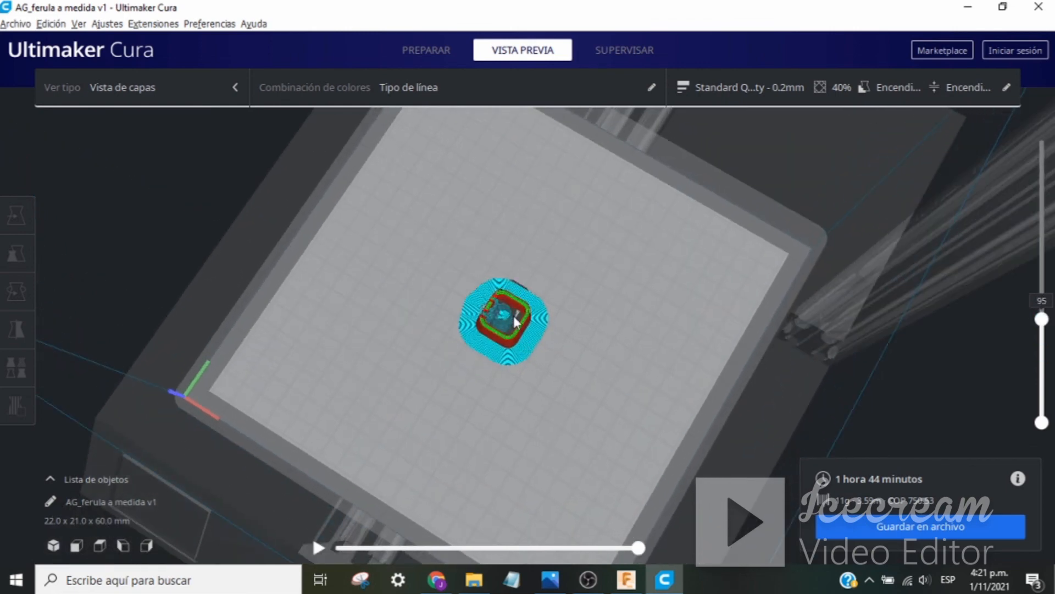
left_click_drag(1041, 319, 1041, 198)
right_click_drag(727, 210, 638, 299)
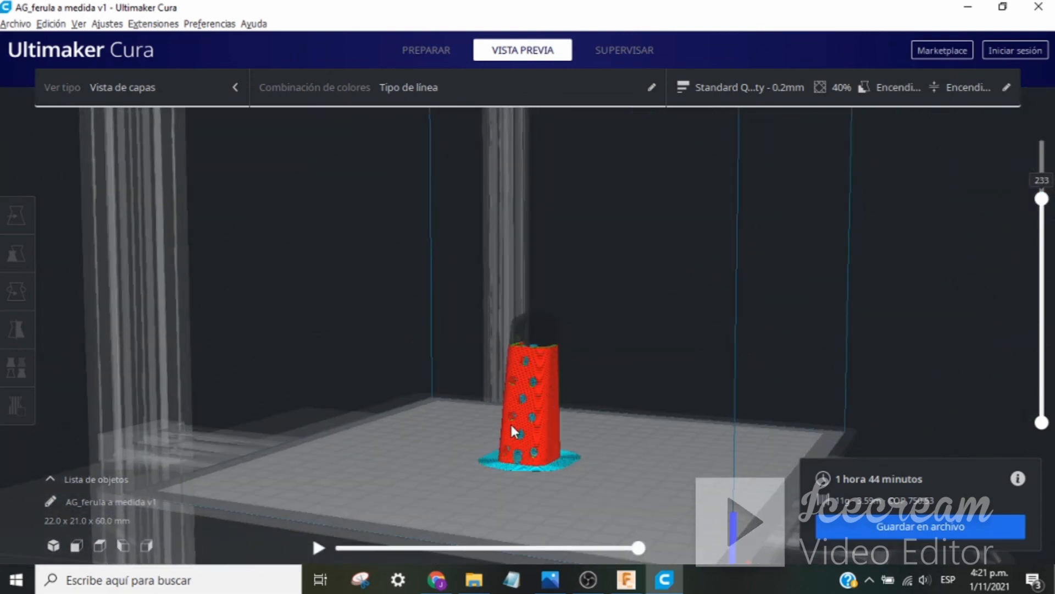
right_click_drag(702, 413, 277, 394)
left_click_drag(1042, 199, 1045, 117)
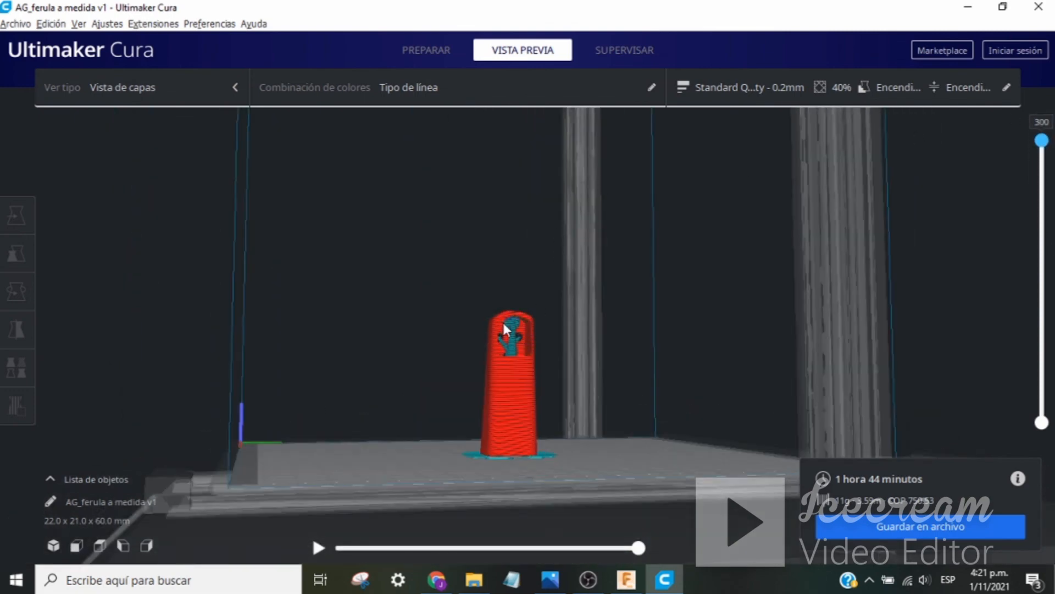
Examine the tree supports in the splint's upper opening, the underside of its brim and the whole sliced part on the build plate
scroll(516, 356, "down", 3)
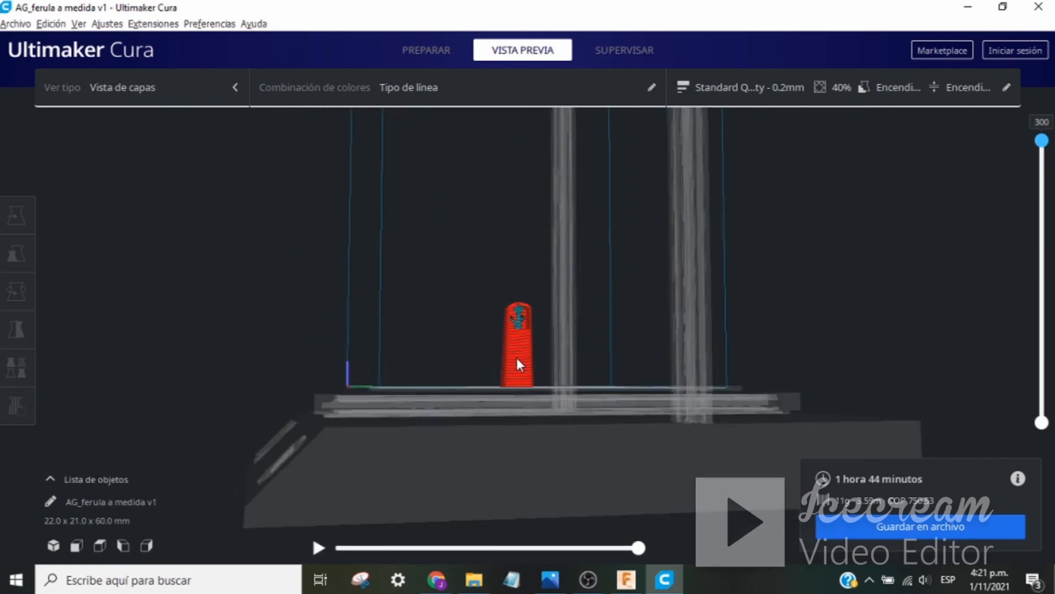
scroll(516, 357, "up", 6)
right_click_drag(537, 429, 502, 347)
scroll(531, 377, "up", 4)
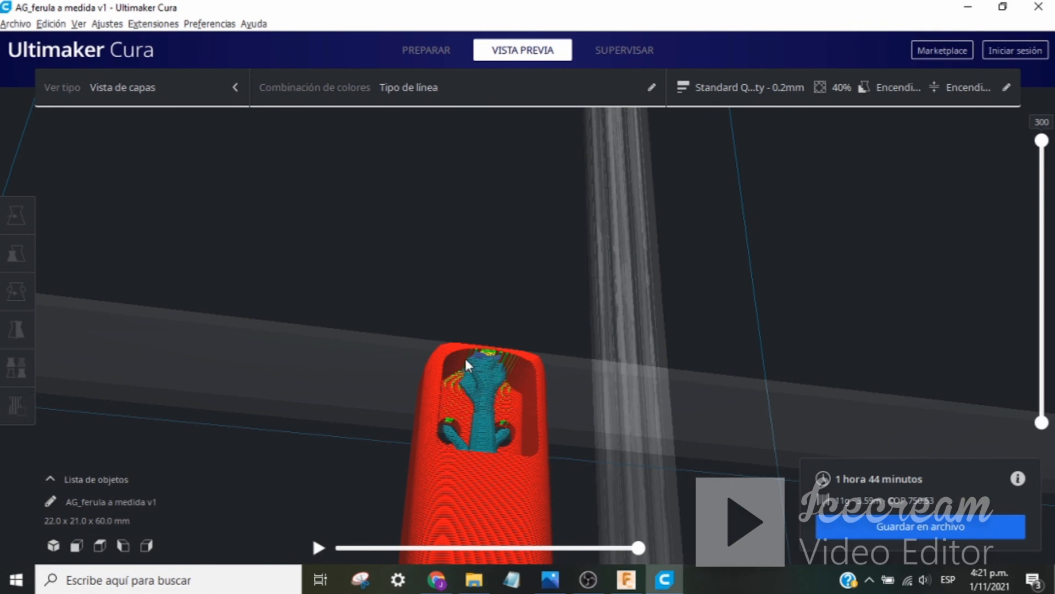
scroll(494, 410, "down", 10)
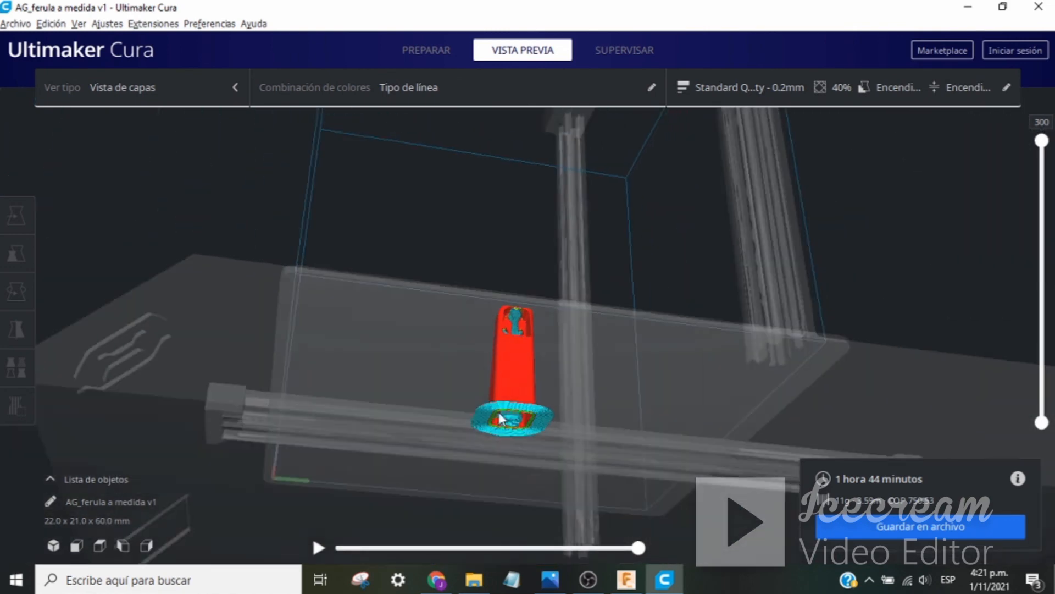
right_click_drag(624, 434, 622, 449)
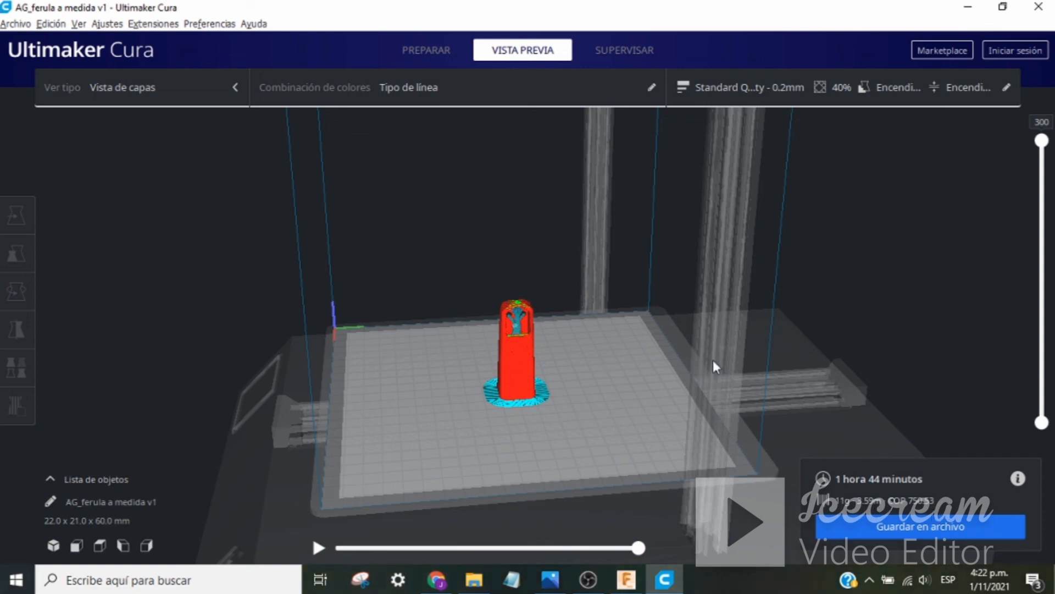
right_click_drag(714, 359, 815, 379)
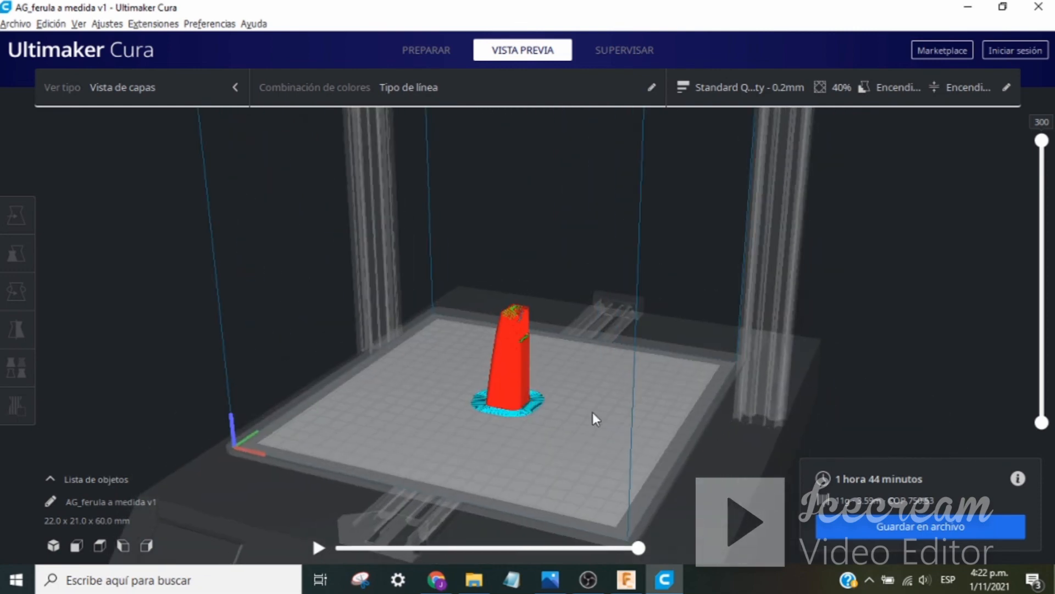
scroll(592, 413, "down", 5)
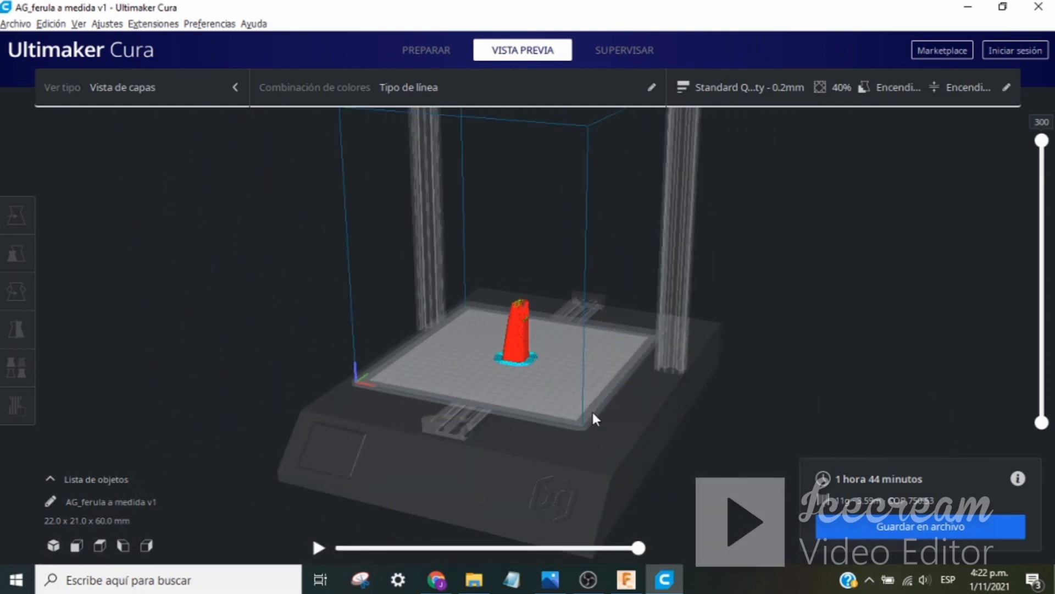